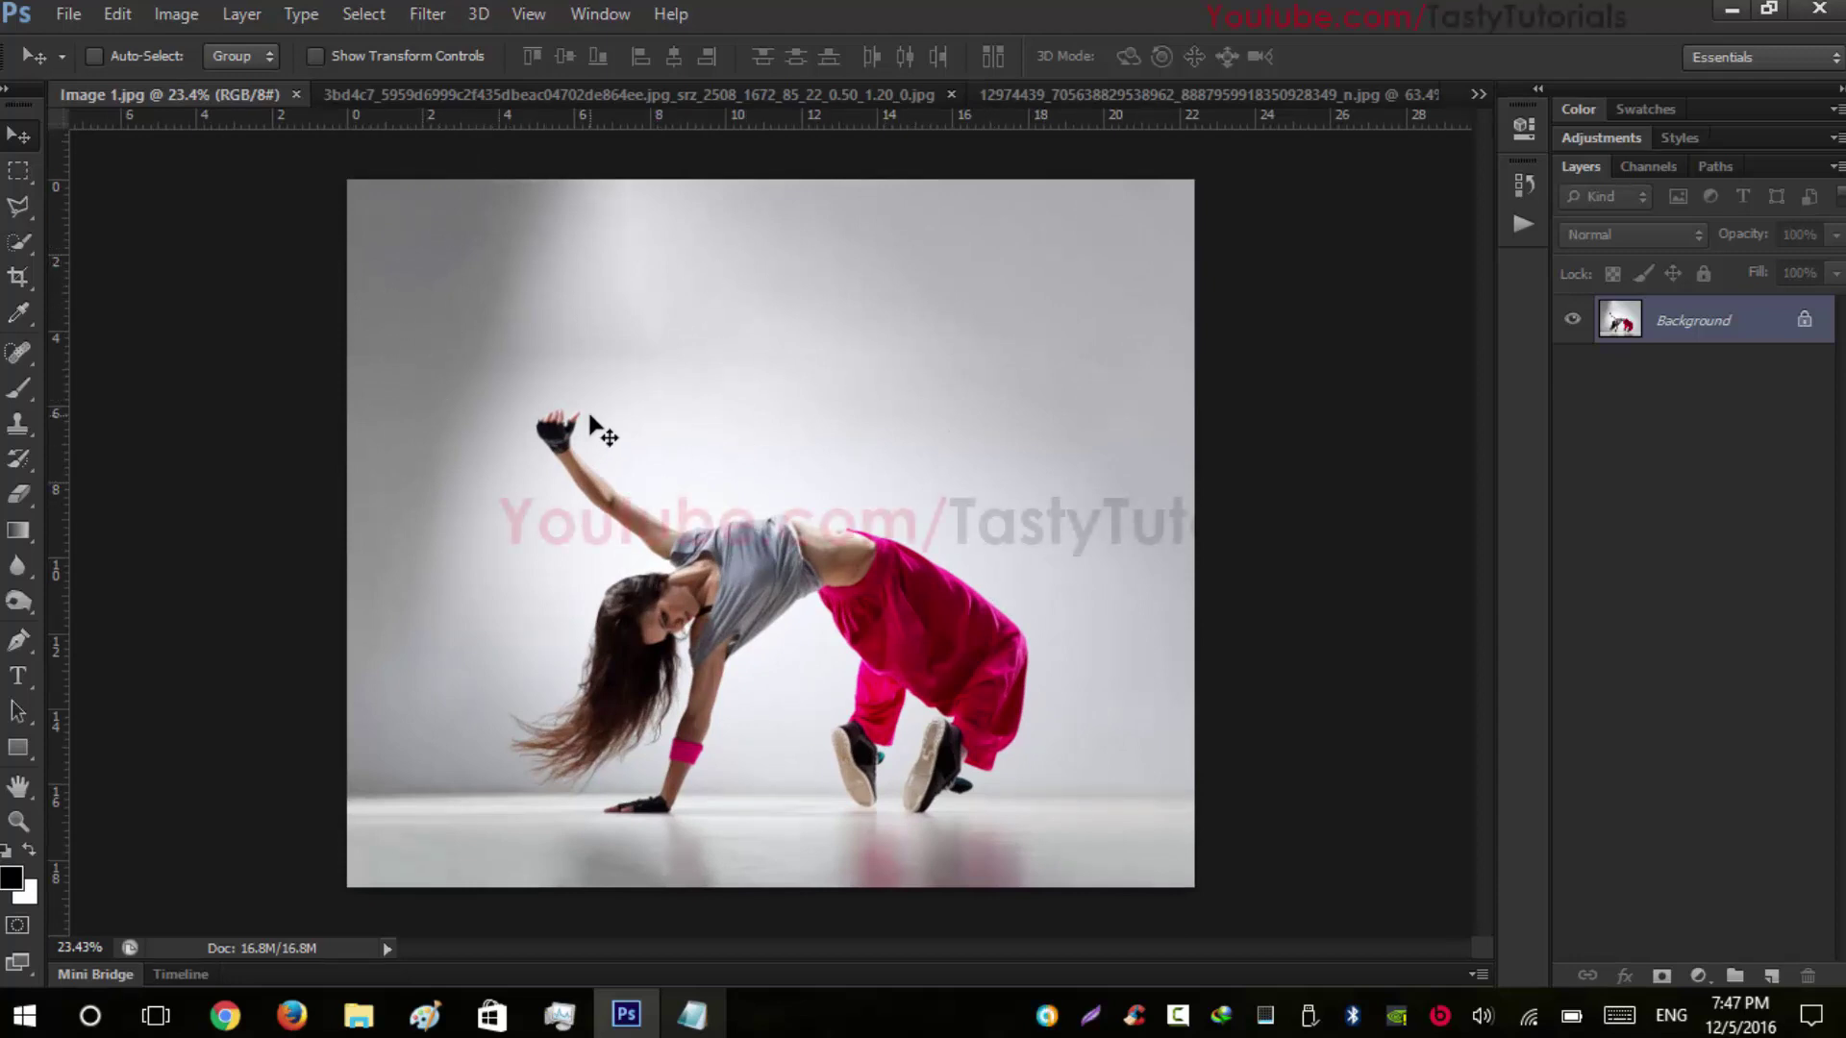
Examine the finished dispersion composite up close, covering the shoes, the pink trousers and the particles above the dancer
{"action": "left_click", "coordinate": [532, 94]}
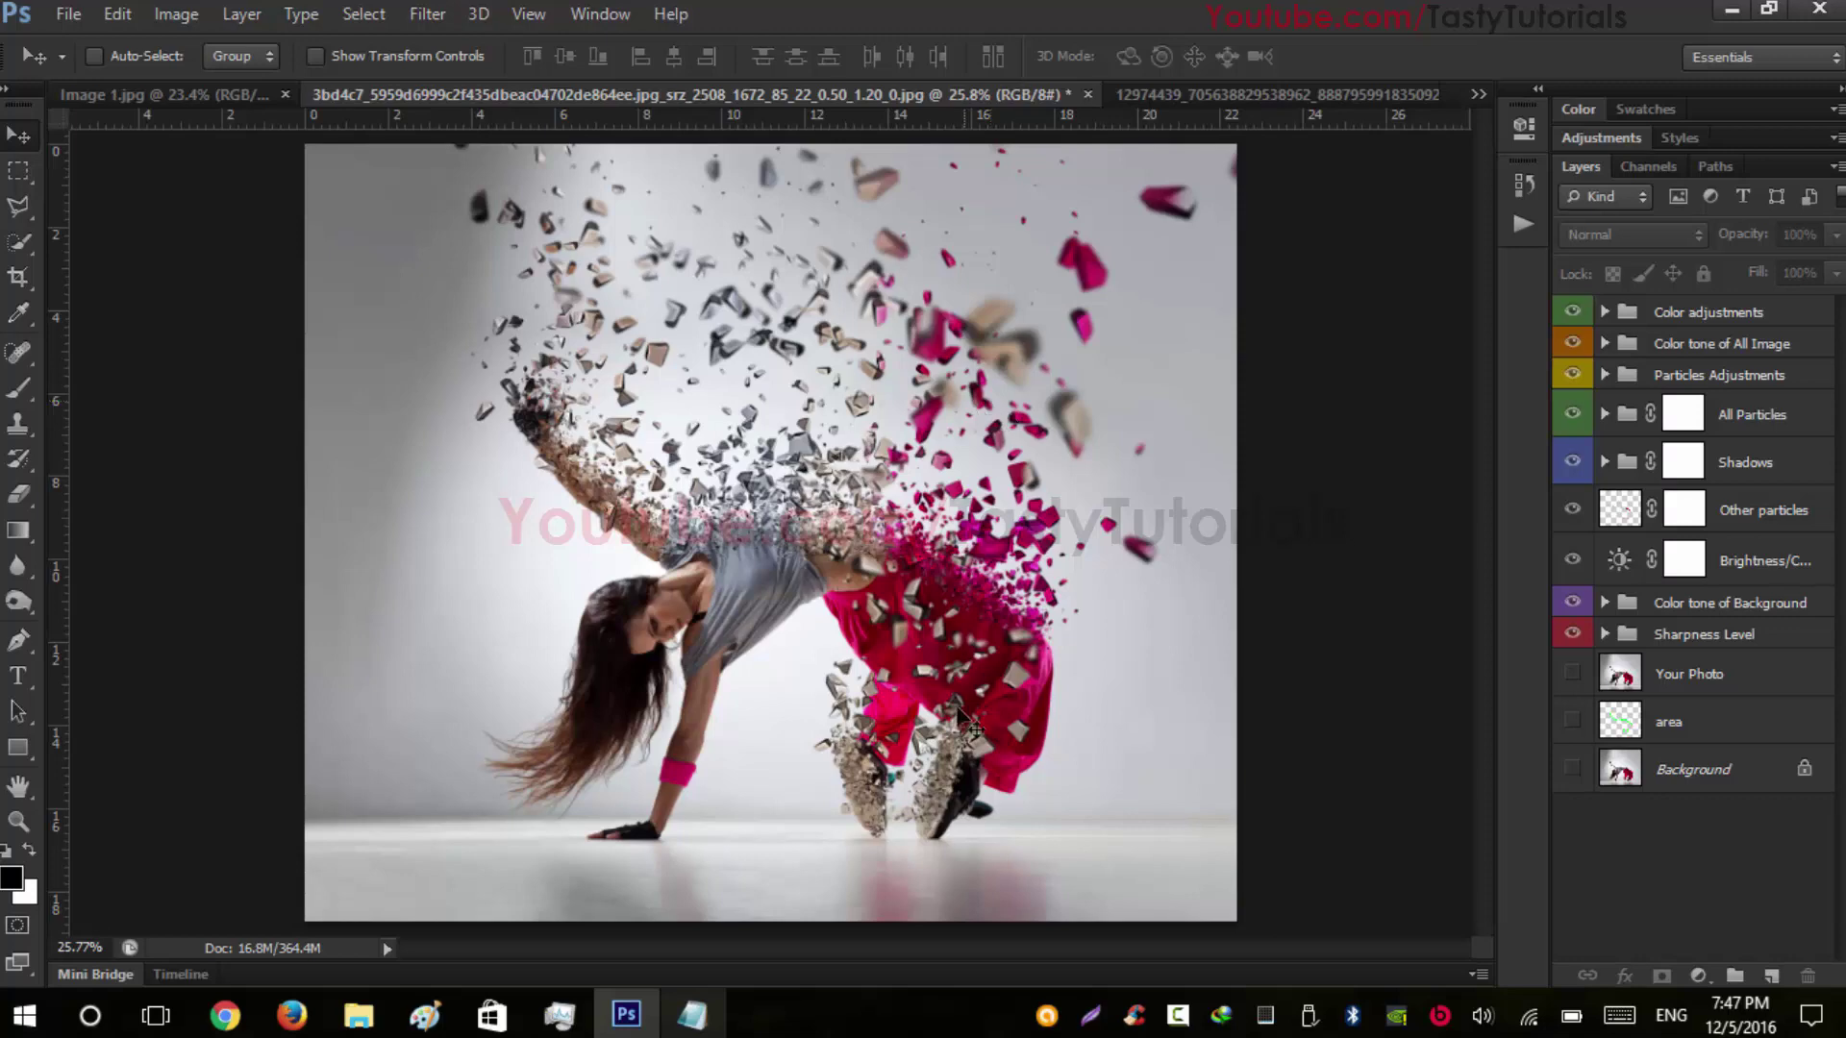
{"action": "scroll", "coordinate": [940, 736], "scroll_direction": "up", "scroll_amount": 5}
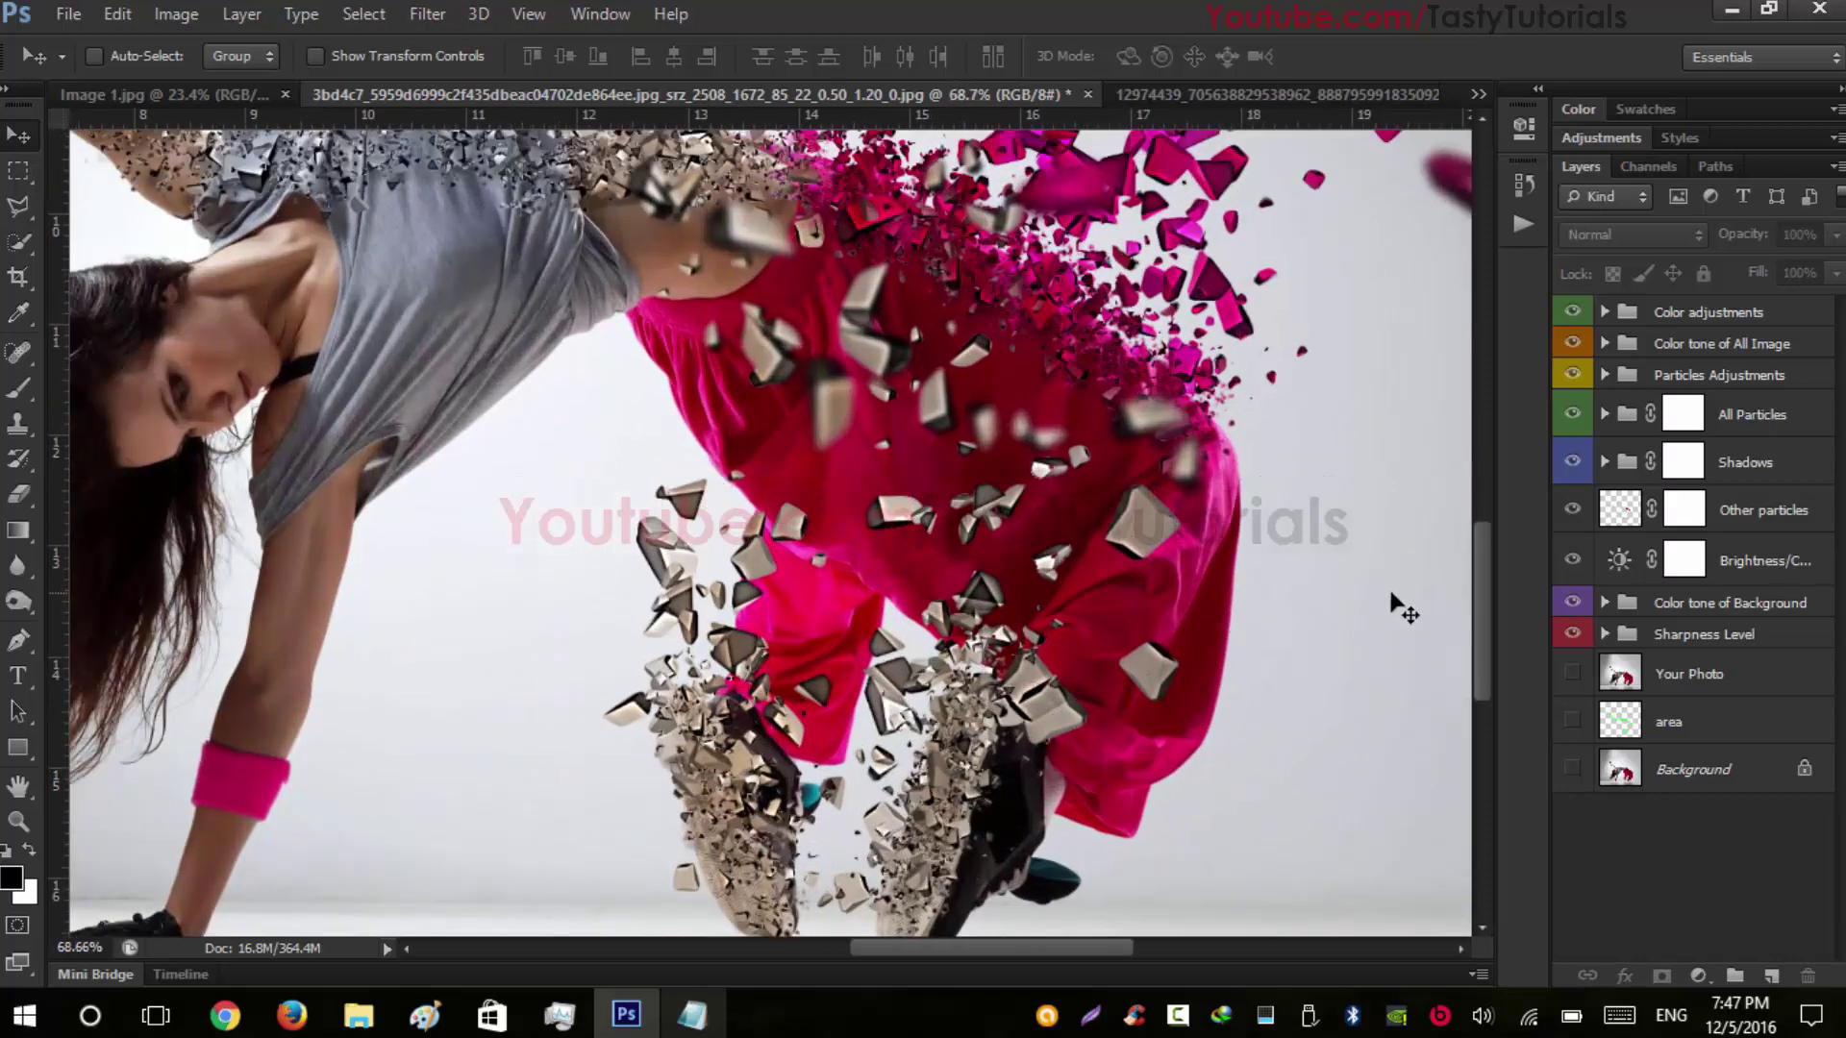
{"action": "left_click_drag", "start_coordinate": [1483, 600], "coordinate": [1492, 636]}
{"action": "scroll", "coordinate": [1083, 590], "scroll_direction": "up", "scroll_amount": 1}
{"action": "scroll", "coordinate": [1082, 588], "scroll_direction": "up", "scroll_amount": 1}
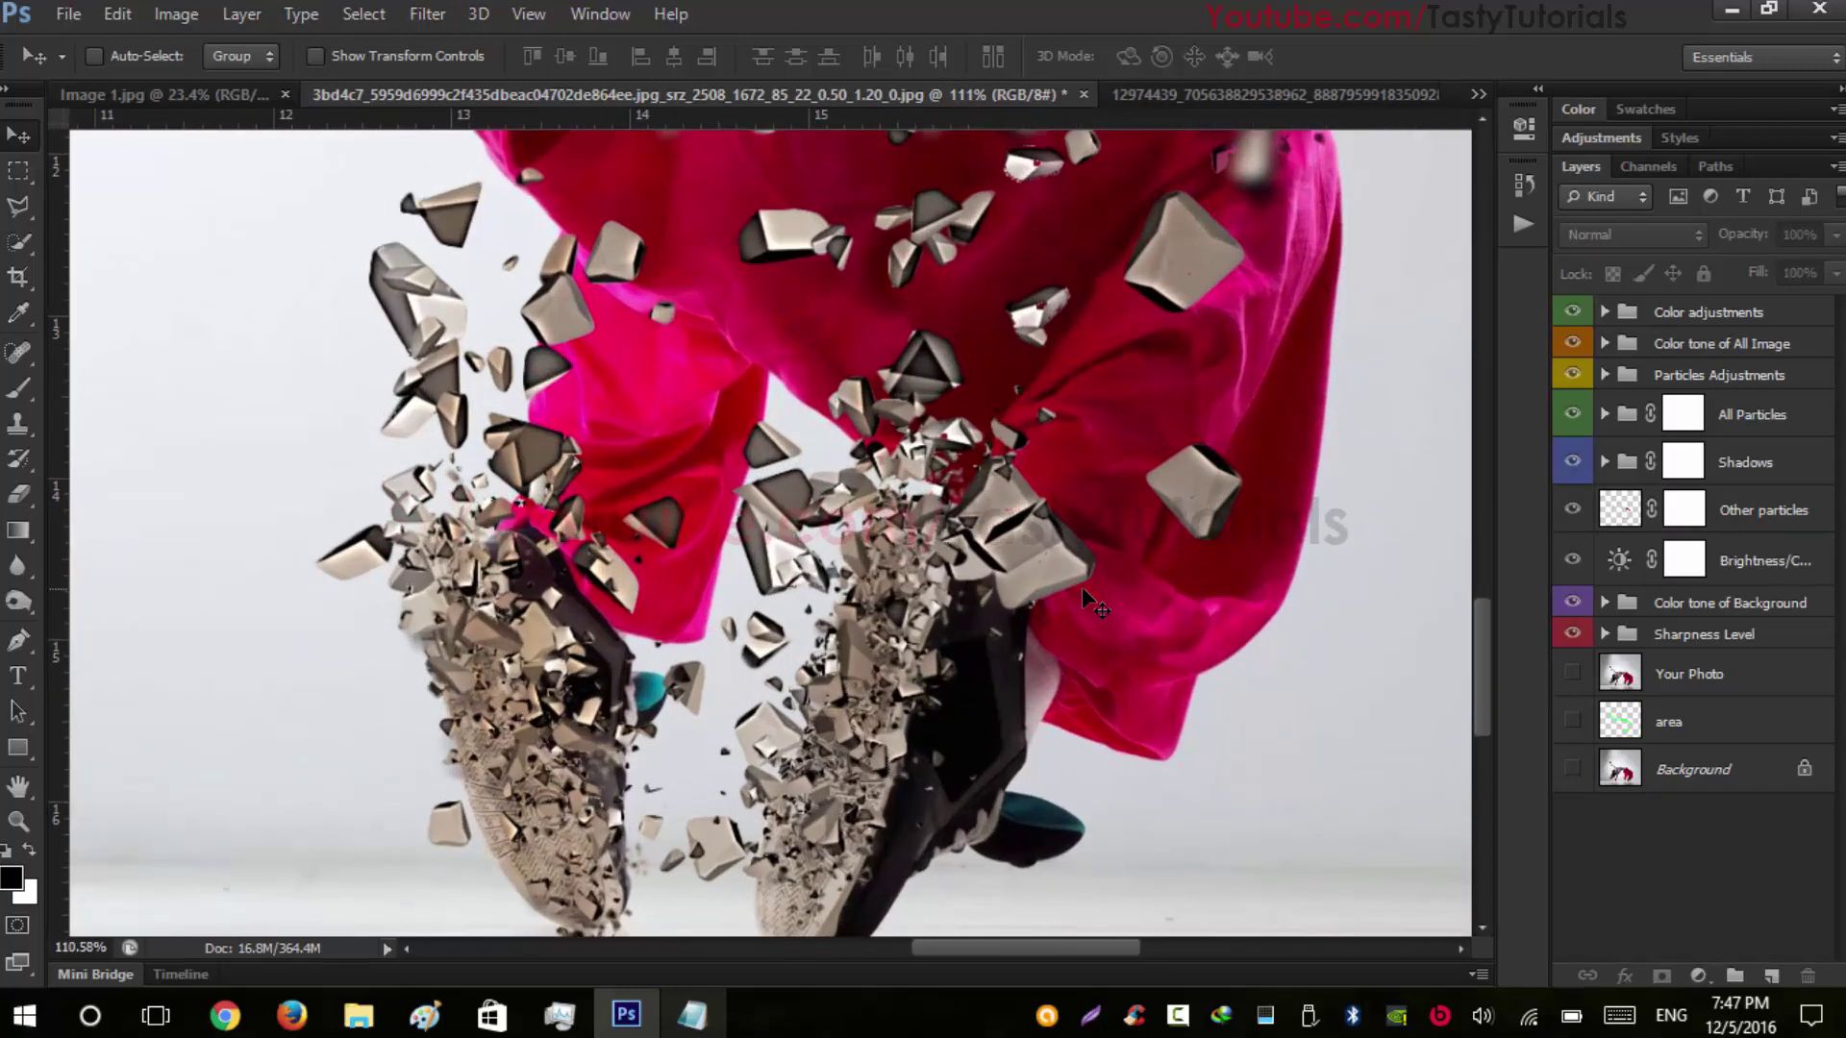
{"action": "scroll", "coordinate": [1081, 588], "scroll_direction": "down", "scroll_amount": 1}
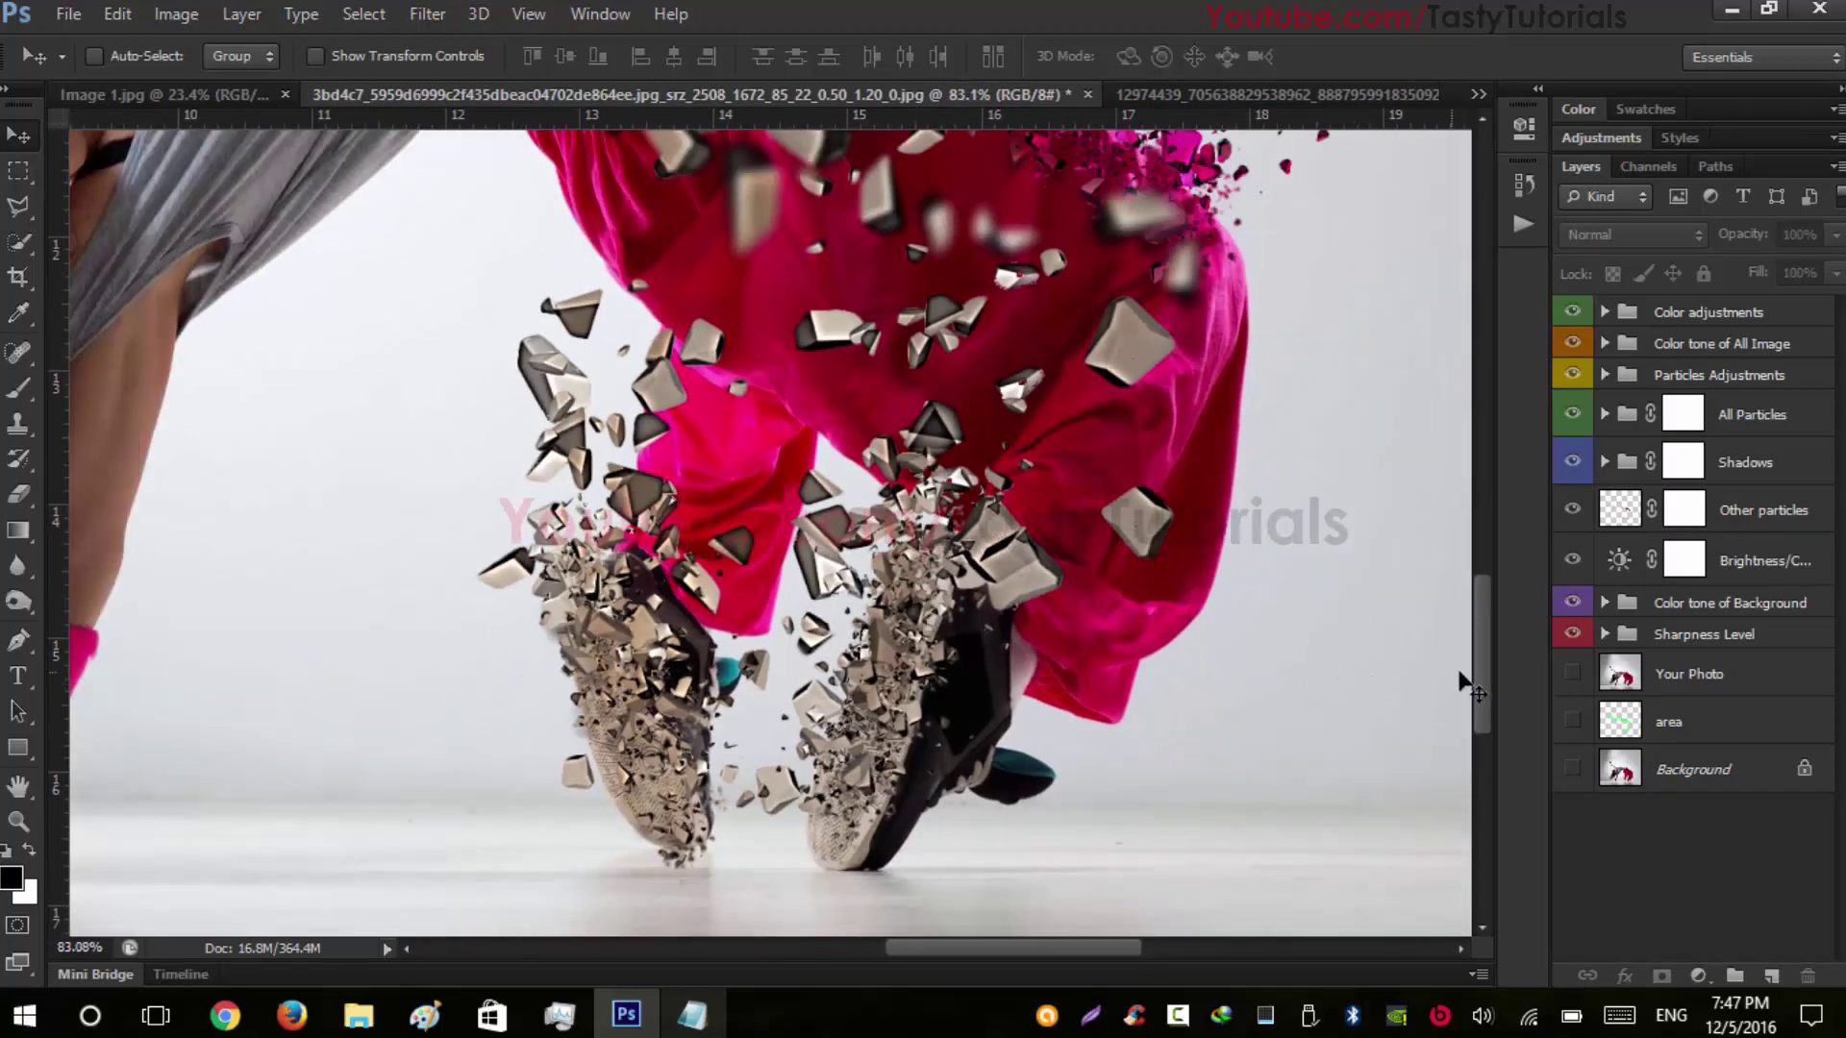
{"action": "left_click_drag", "start_coordinate": [1488, 657], "coordinate": [1481, 569]}
{"action": "scroll", "coordinate": [971, 663], "scroll_direction": "down", "scroll_amount": 2}
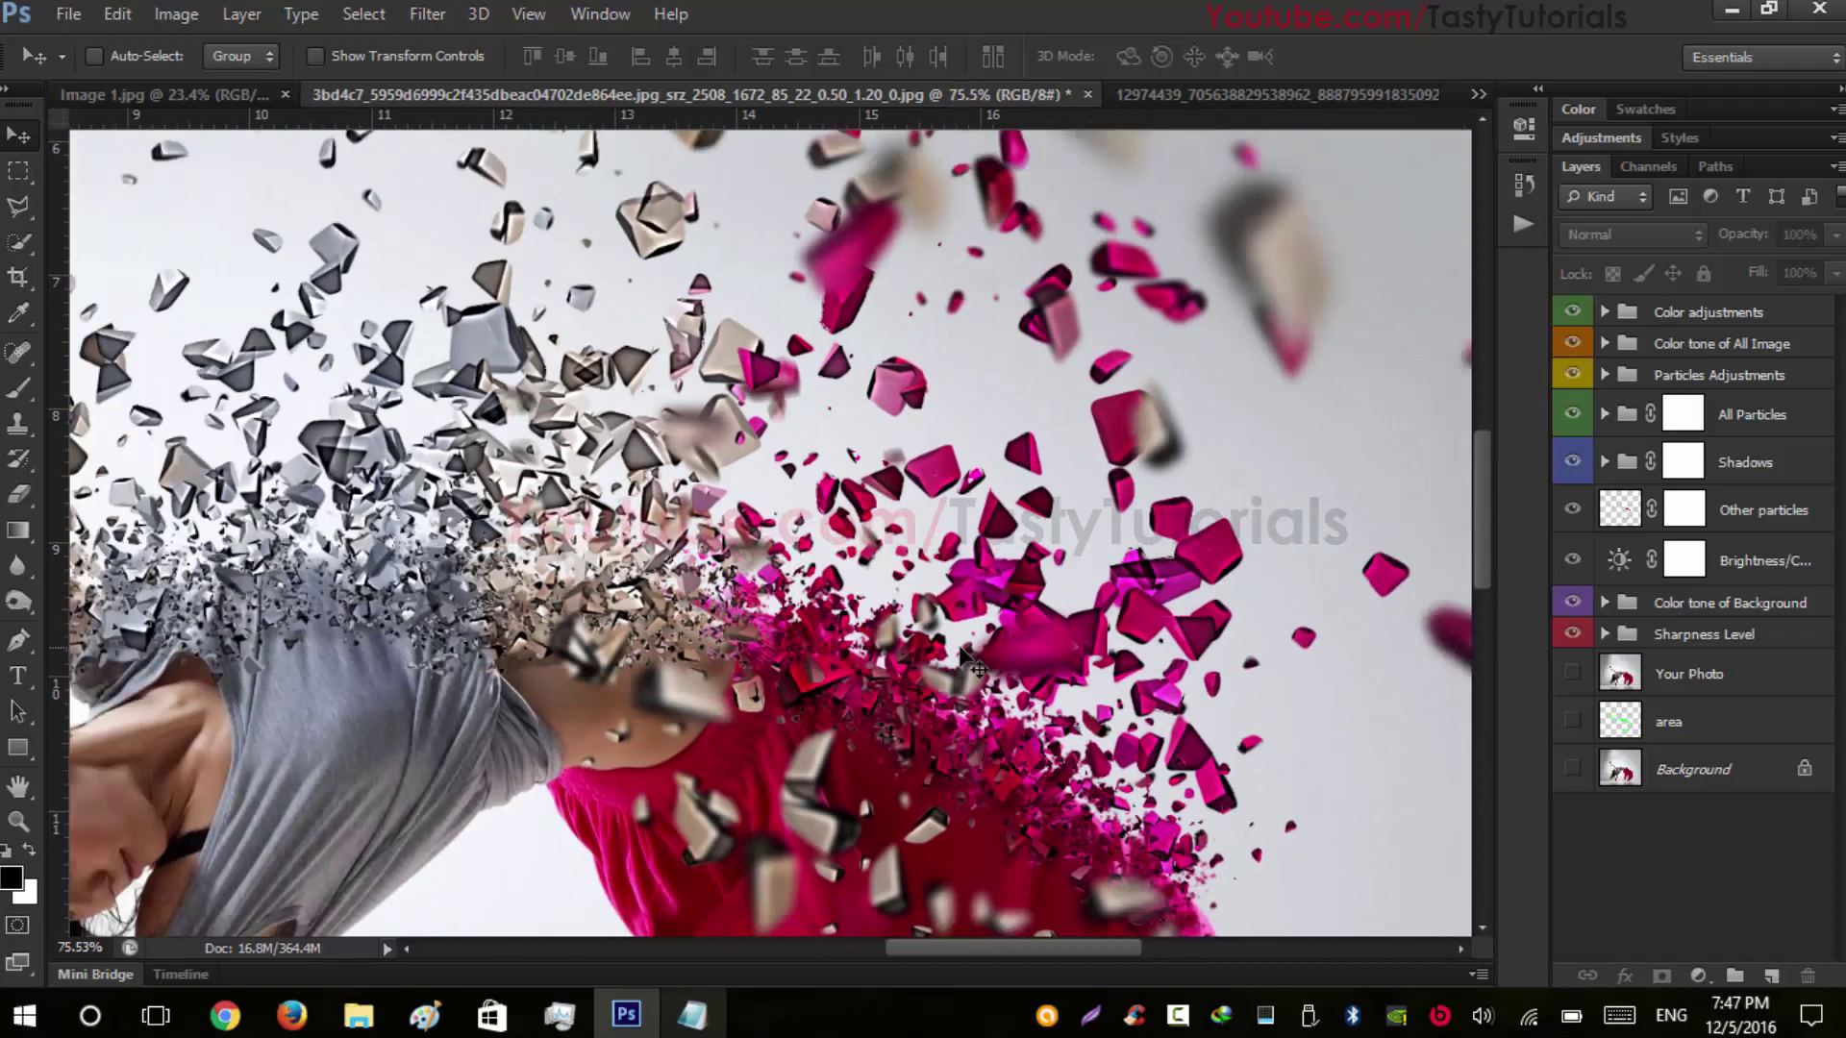
{"action": "scroll", "coordinate": [967, 661], "scroll_direction": "down", "scroll_amount": 2}
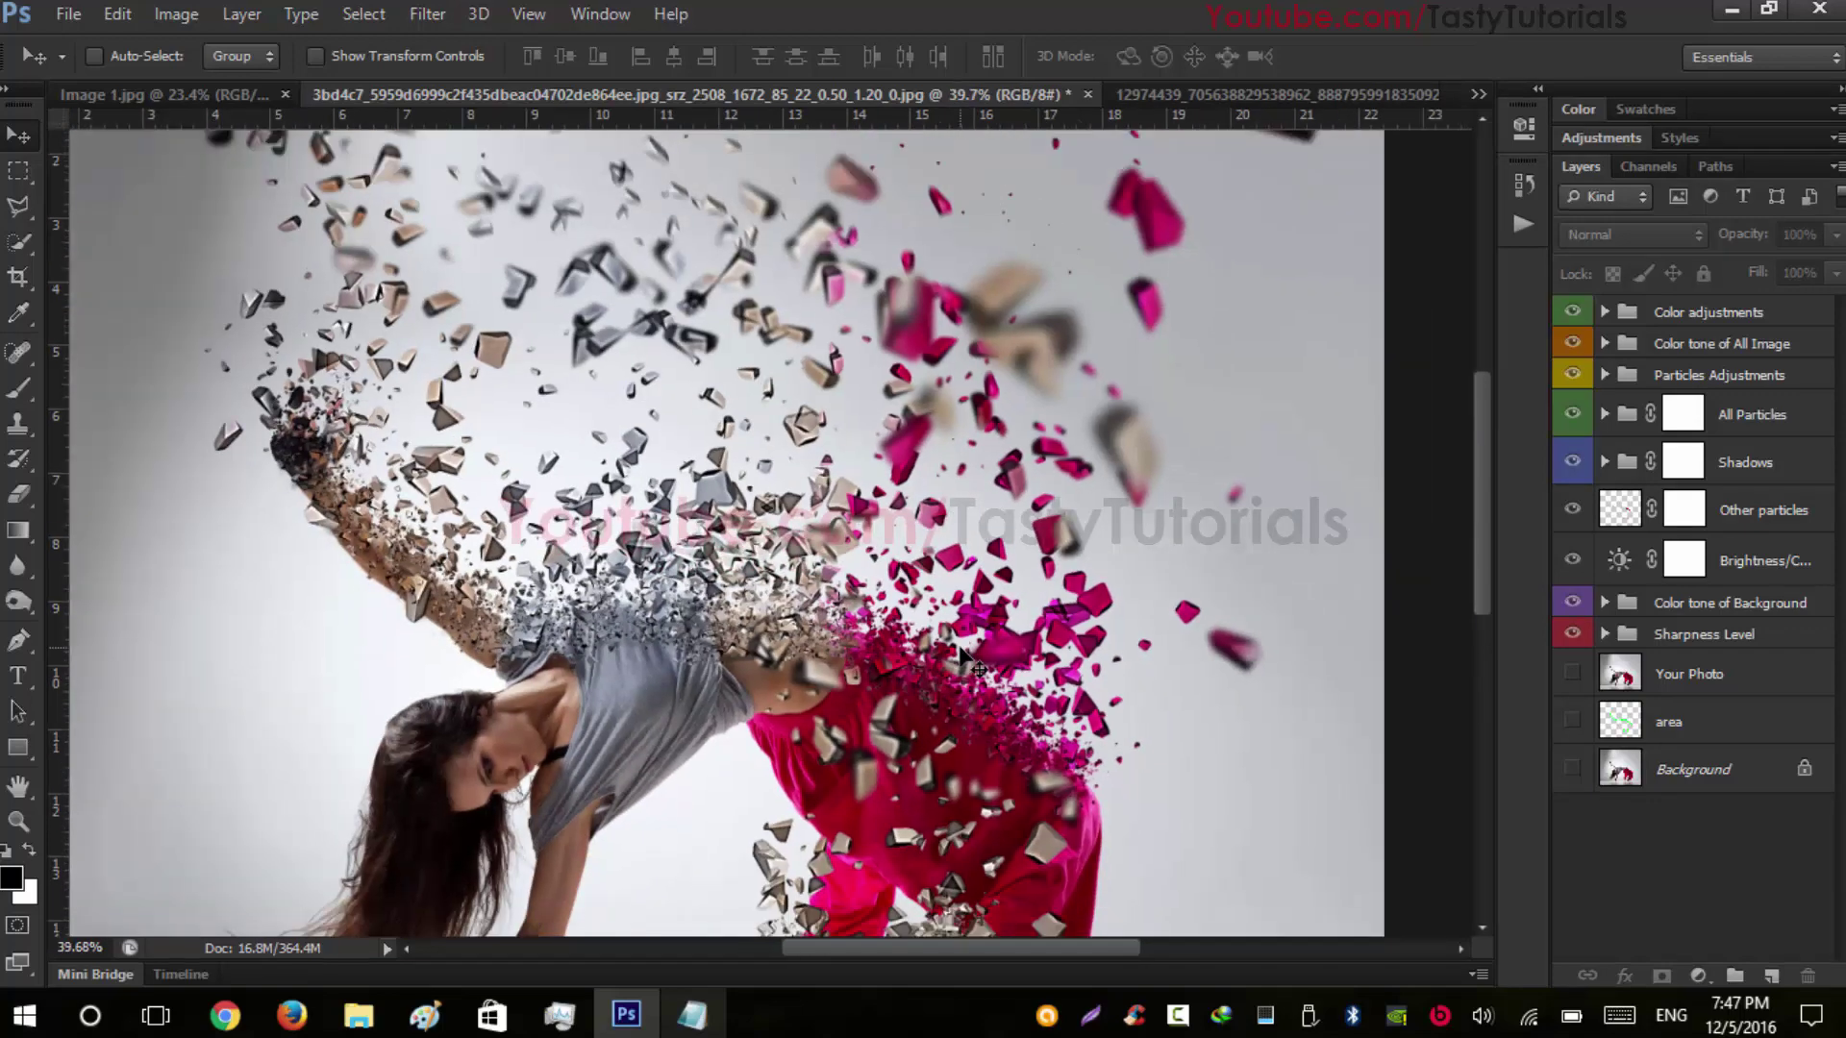
{"action": "scroll", "coordinate": [880, 670], "scroll_direction": "down", "scroll_amount": 2}
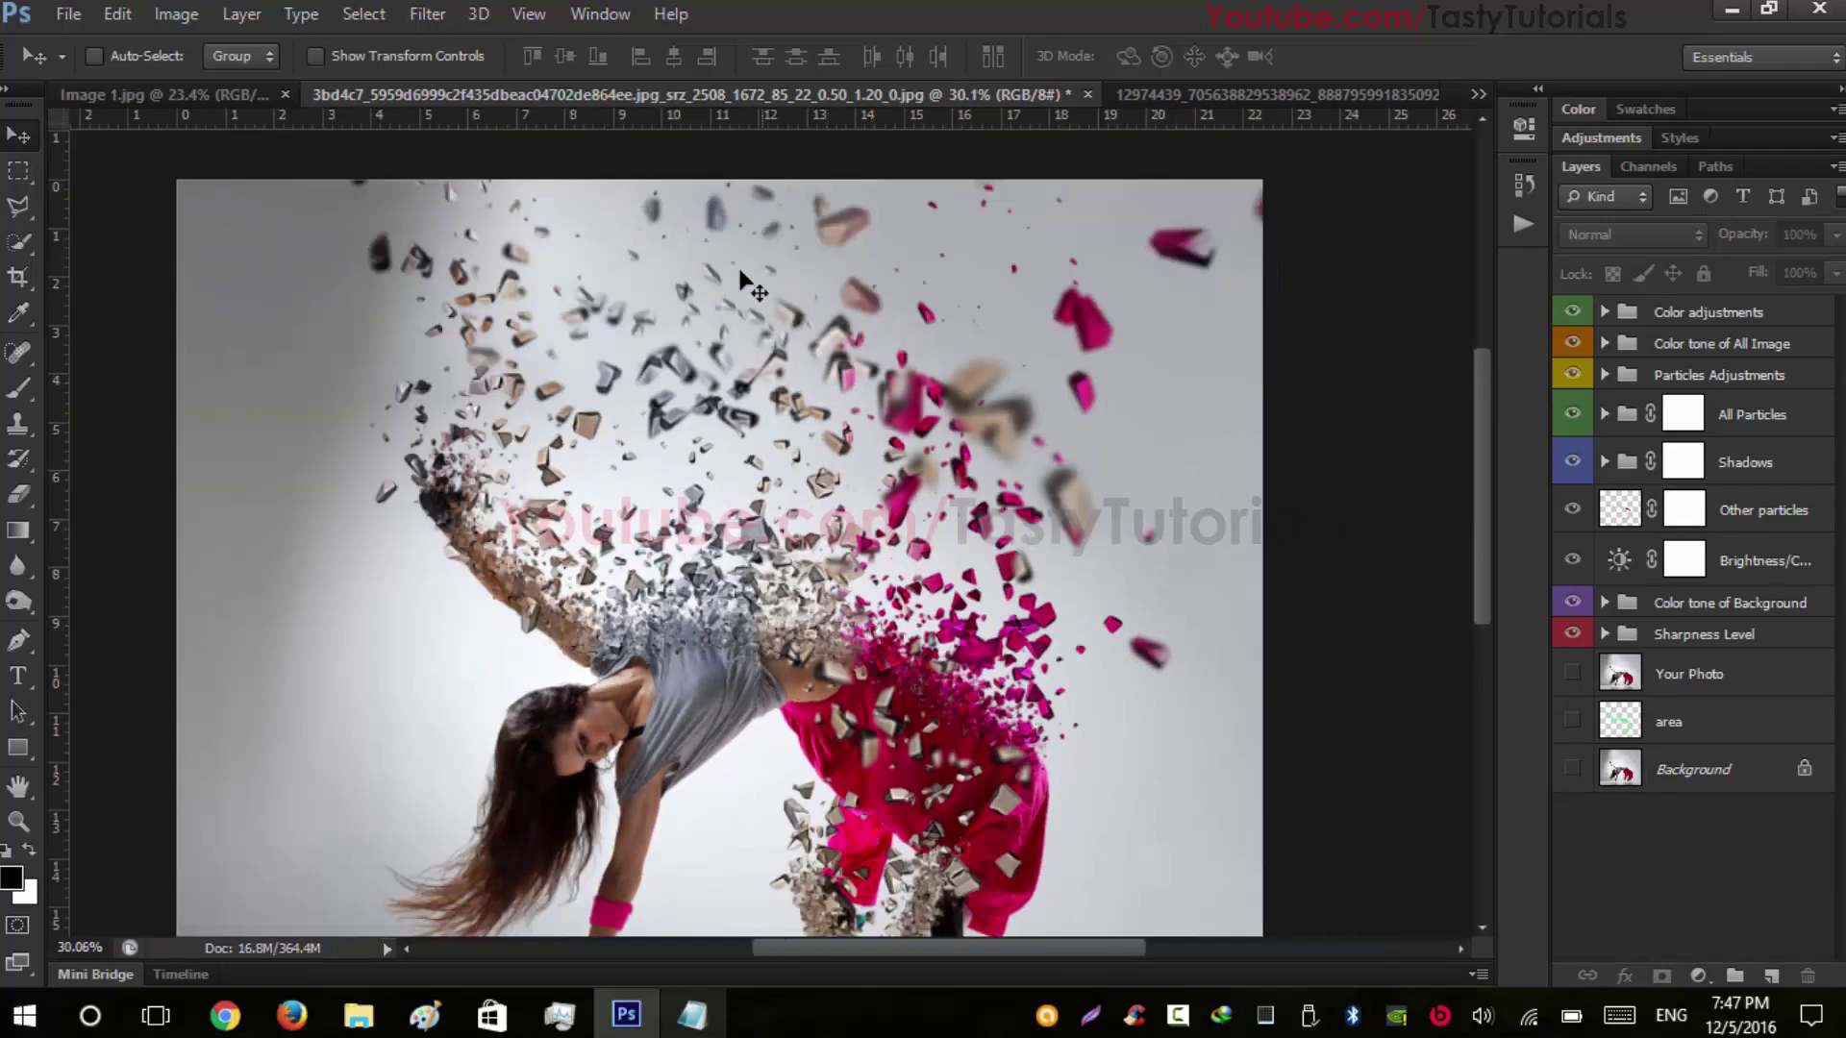
Switch to the photo of the jumping dancer in the yellow top and close the Image 1.jpg document
{"action": "left_click", "coordinate": [1144, 100]}
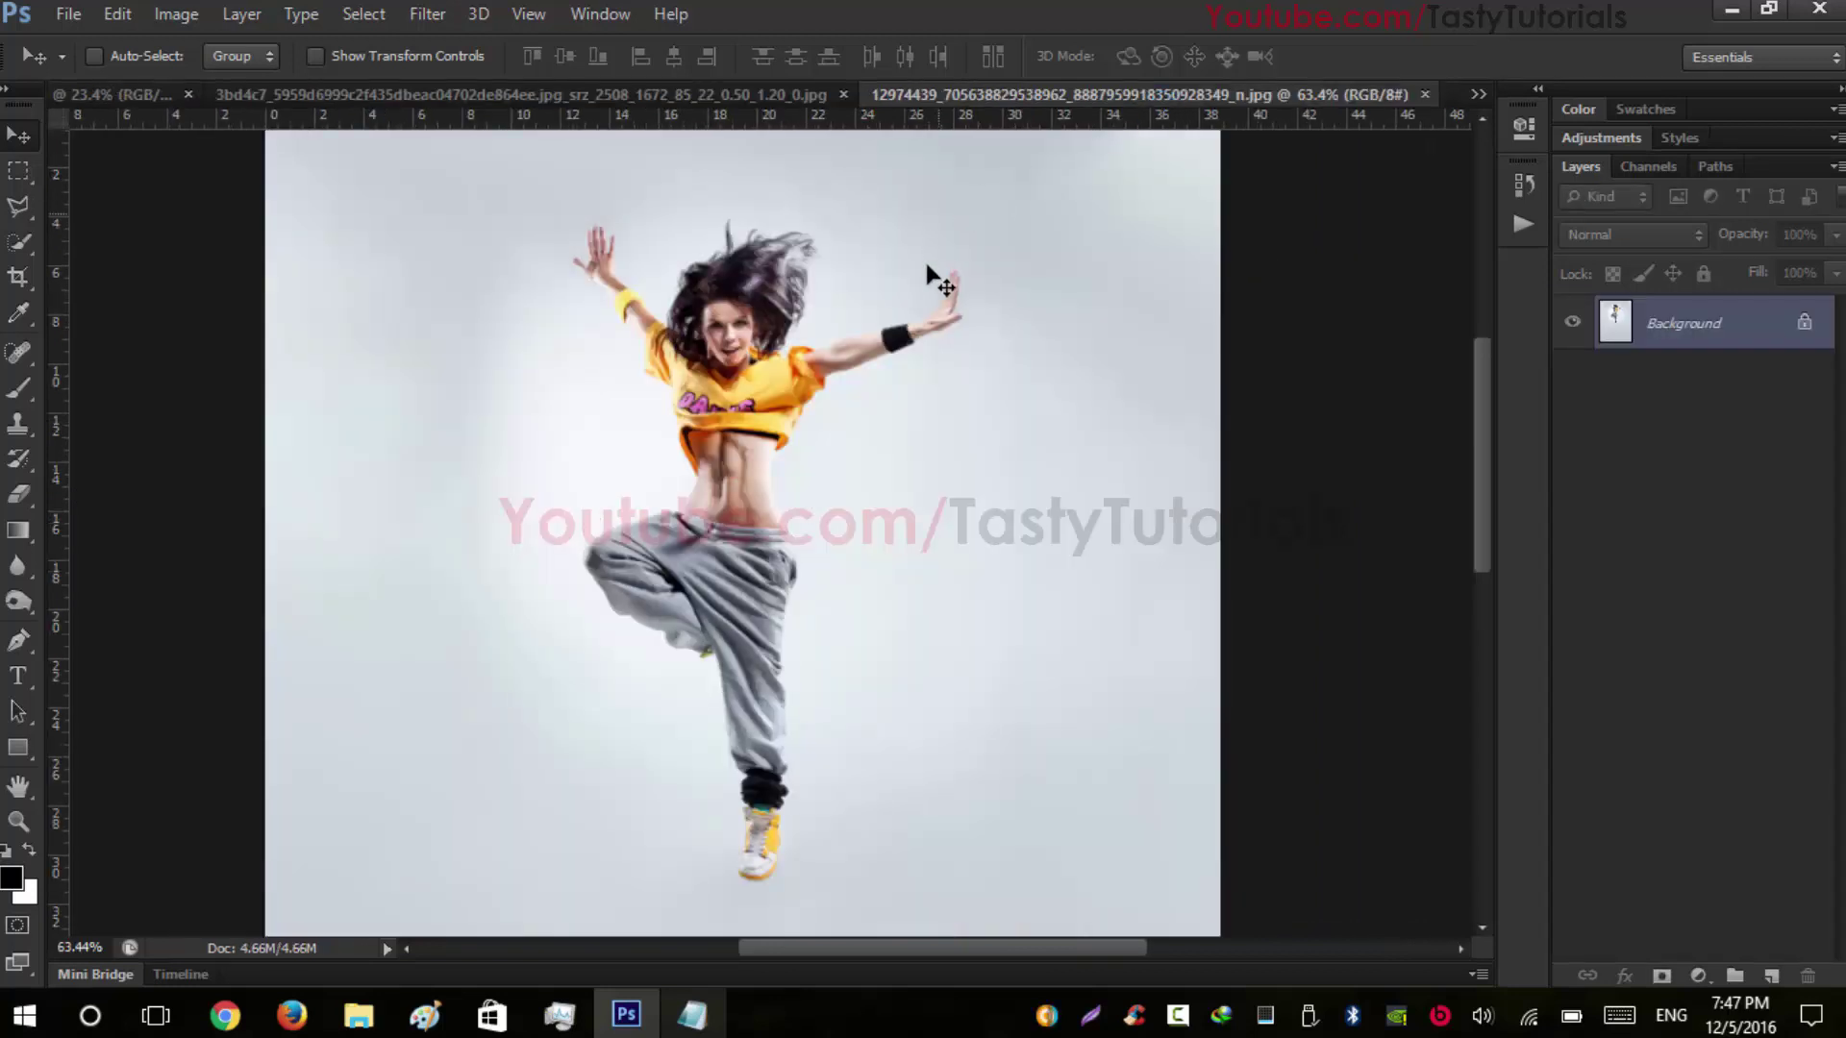
{"action": "left_click", "coordinate": [189, 94]}
{"action": "scroll", "coordinate": [748, 548], "scroll_direction": "down", "scroll_amount": 1}
{"action": "scroll", "coordinate": [754, 556], "scroll_direction": "up", "scroll_amount": 1}
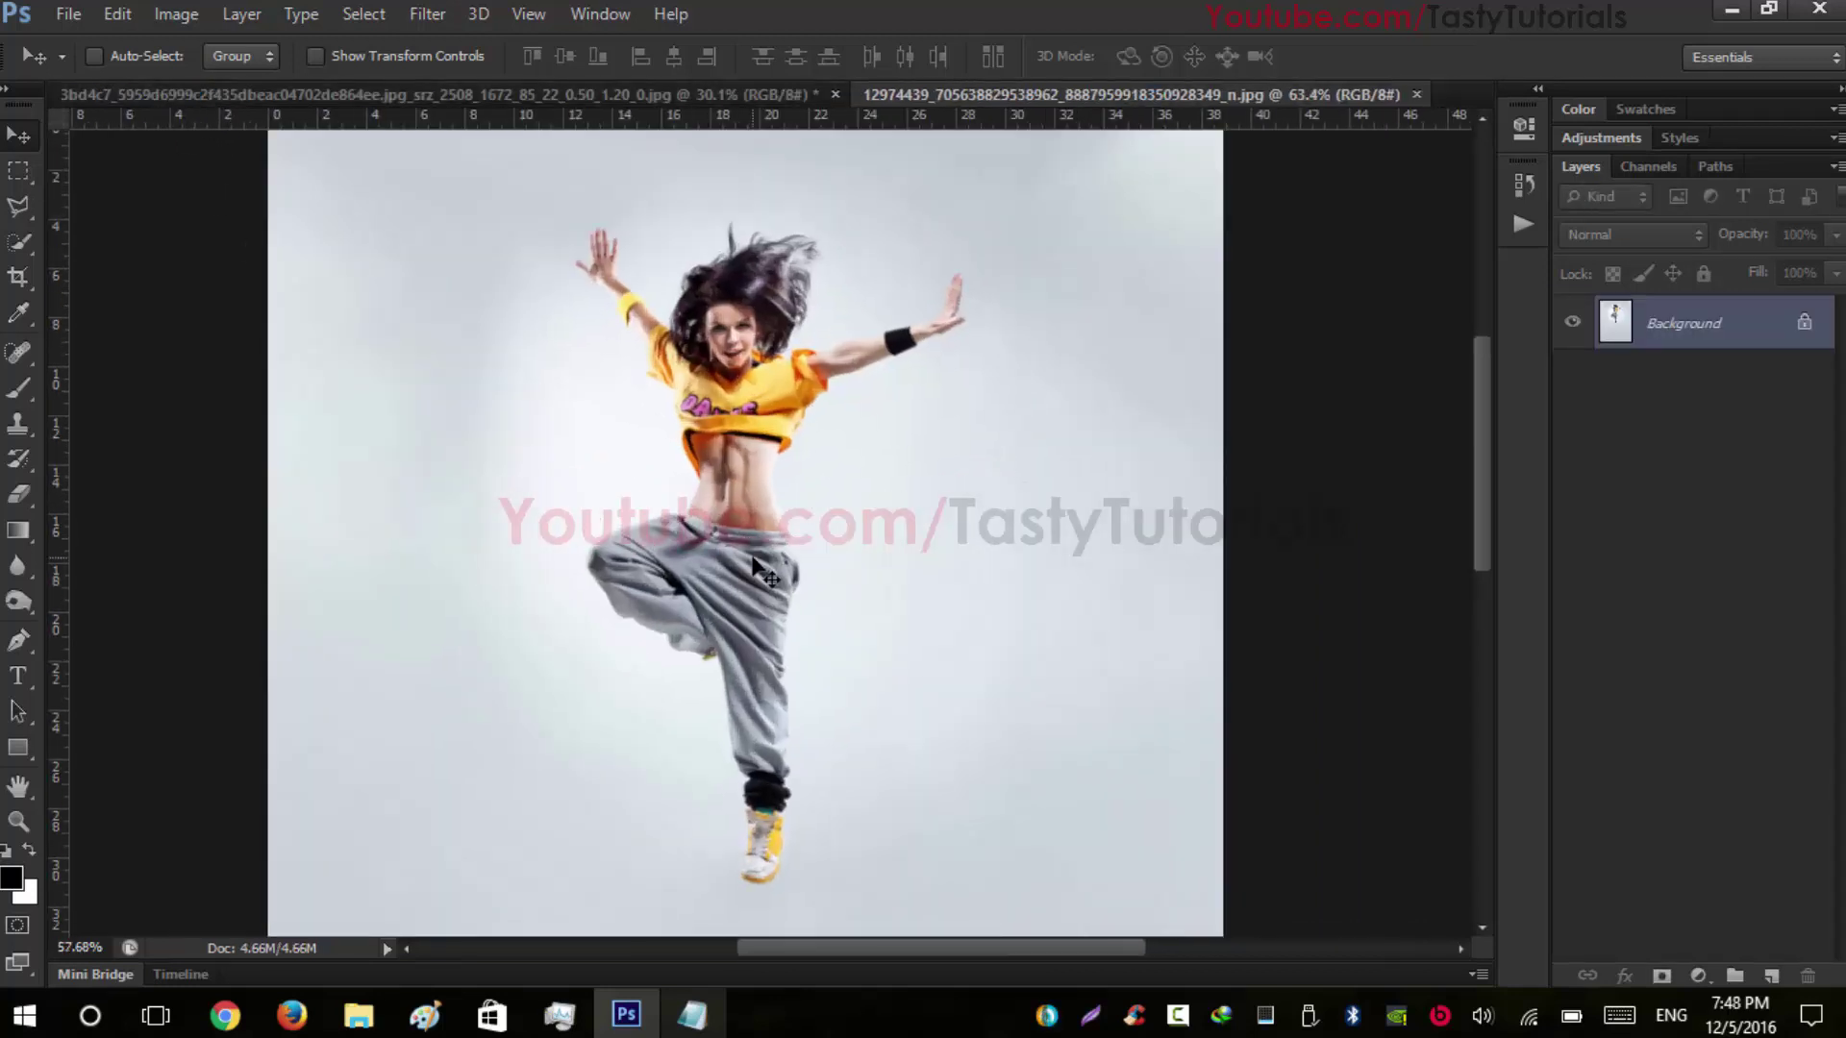
{"action": "scroll", "coordinate": [601, 543], "scroll_direction": "down", "scroll_amount": 1}
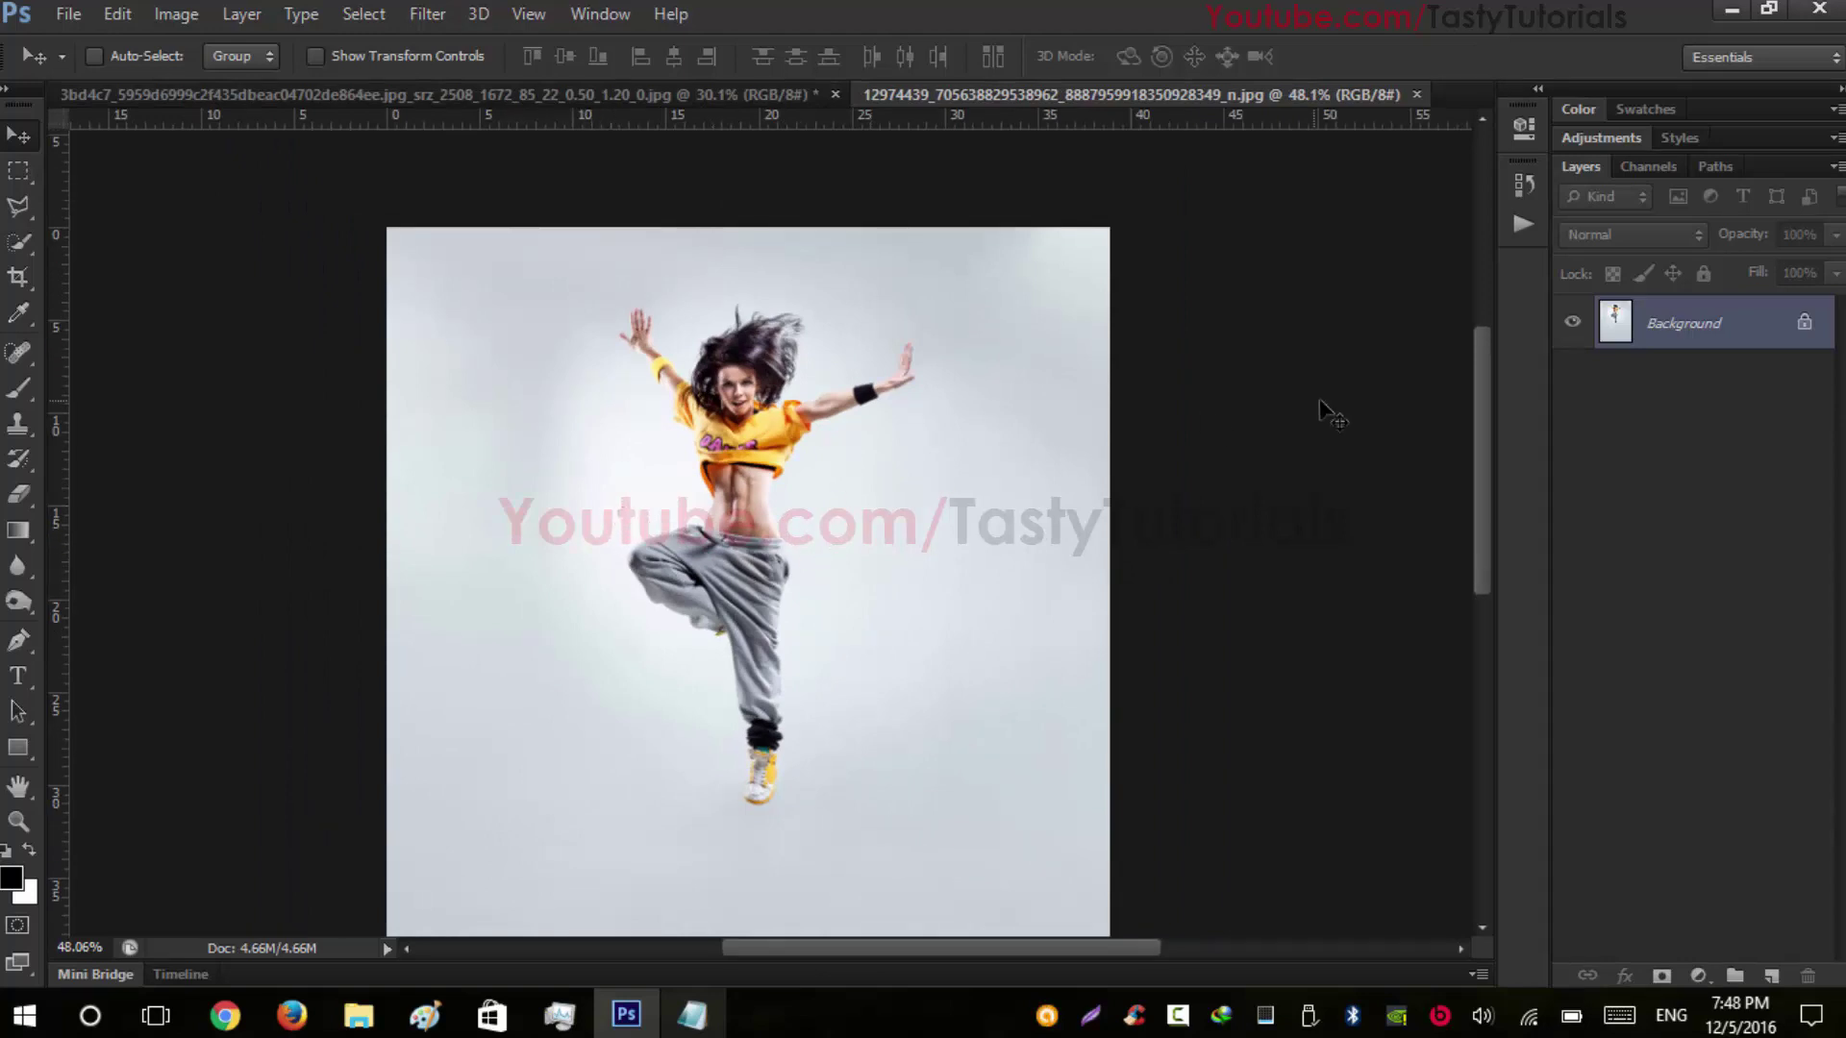
Confirm the Layers panel options with Add "copy" to Copied Layers and Groups enabled
{"action": "left_click", "coordinate": [1836, 167]}
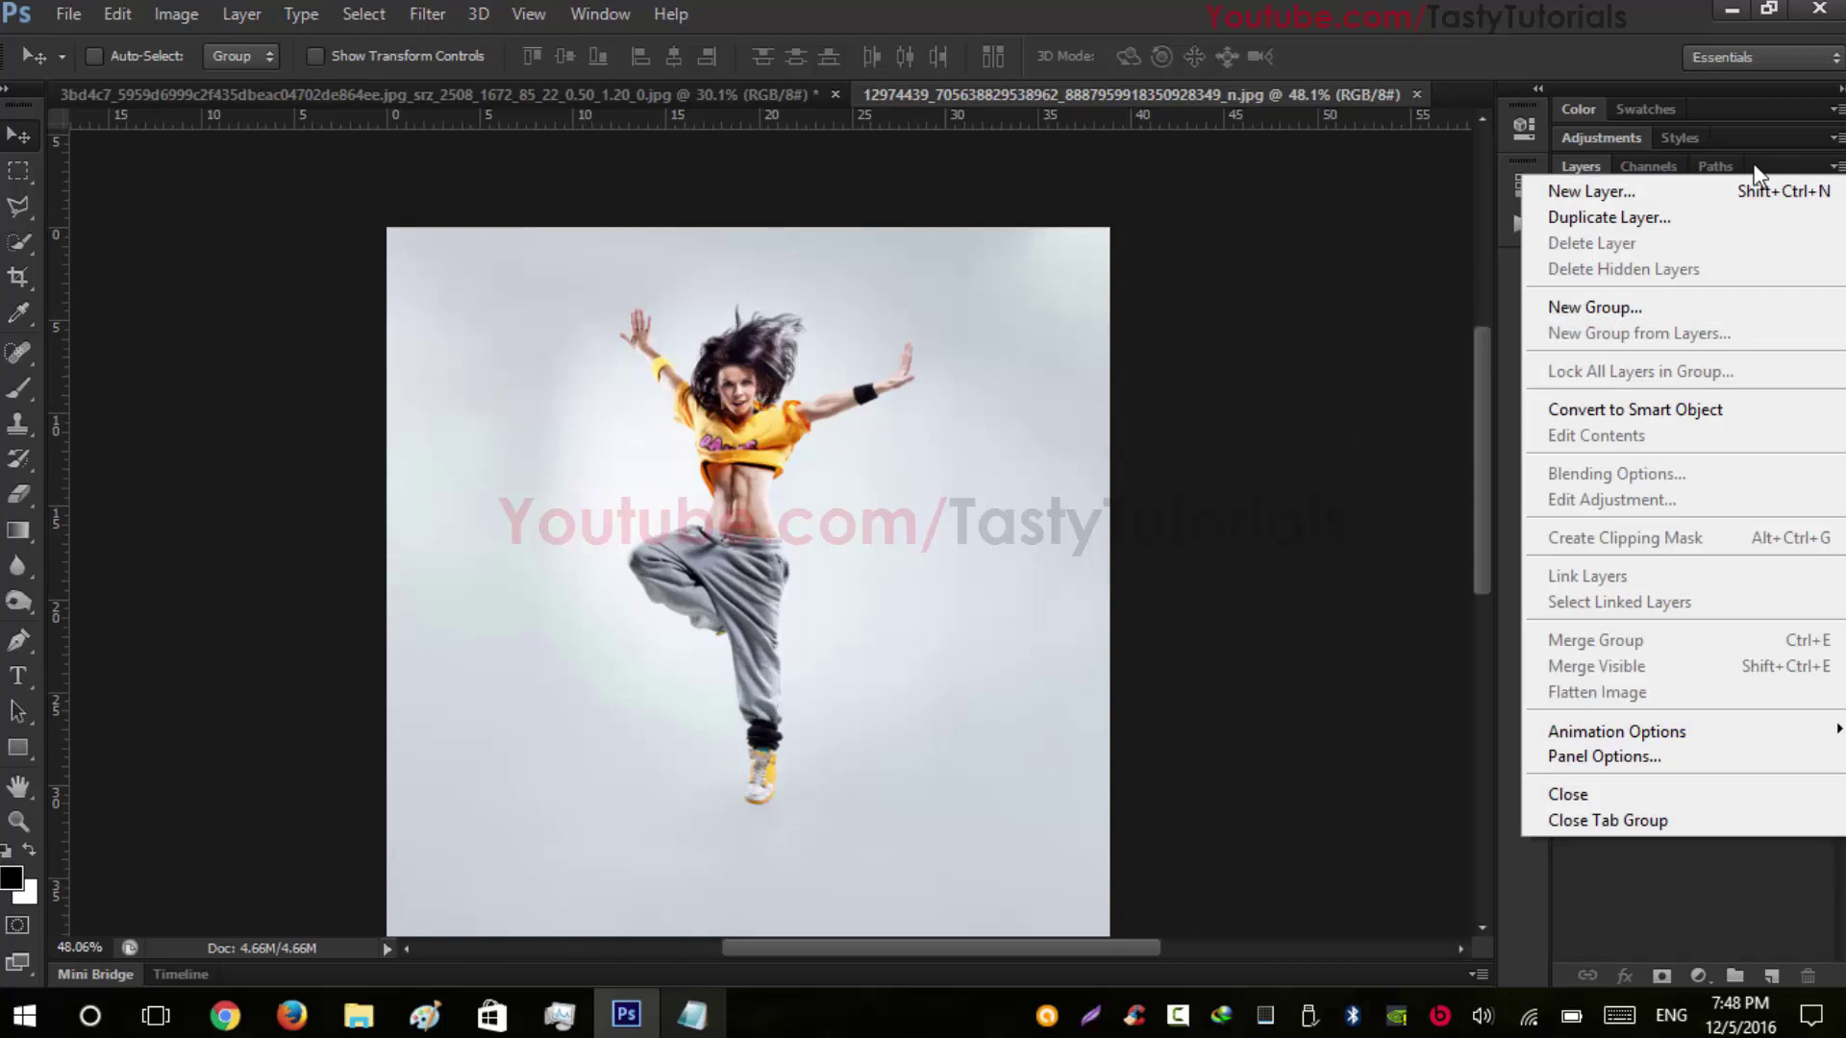
{"action": "left_click", "coordinate": [1777, 171]}
{"action": "left_click", "coordinate": [1836, 167]}
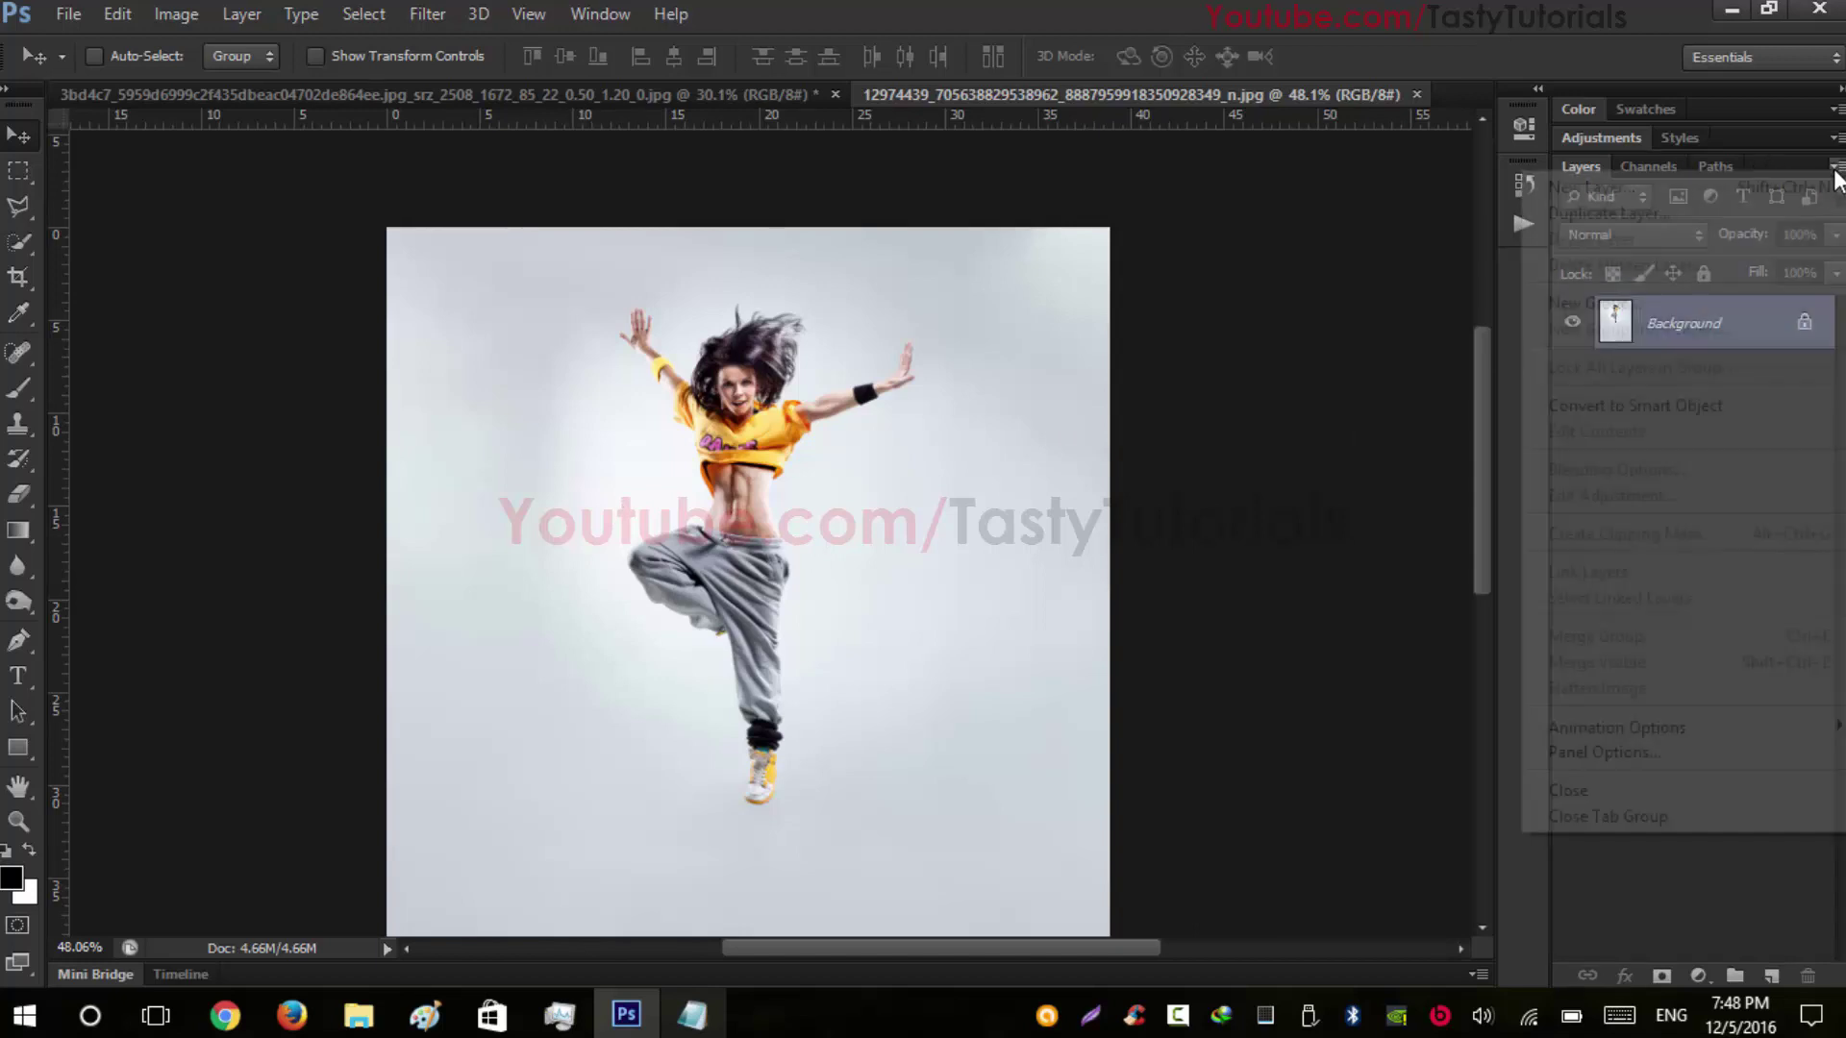
{"action": "left_click", "coordinate": [1630, 762]}
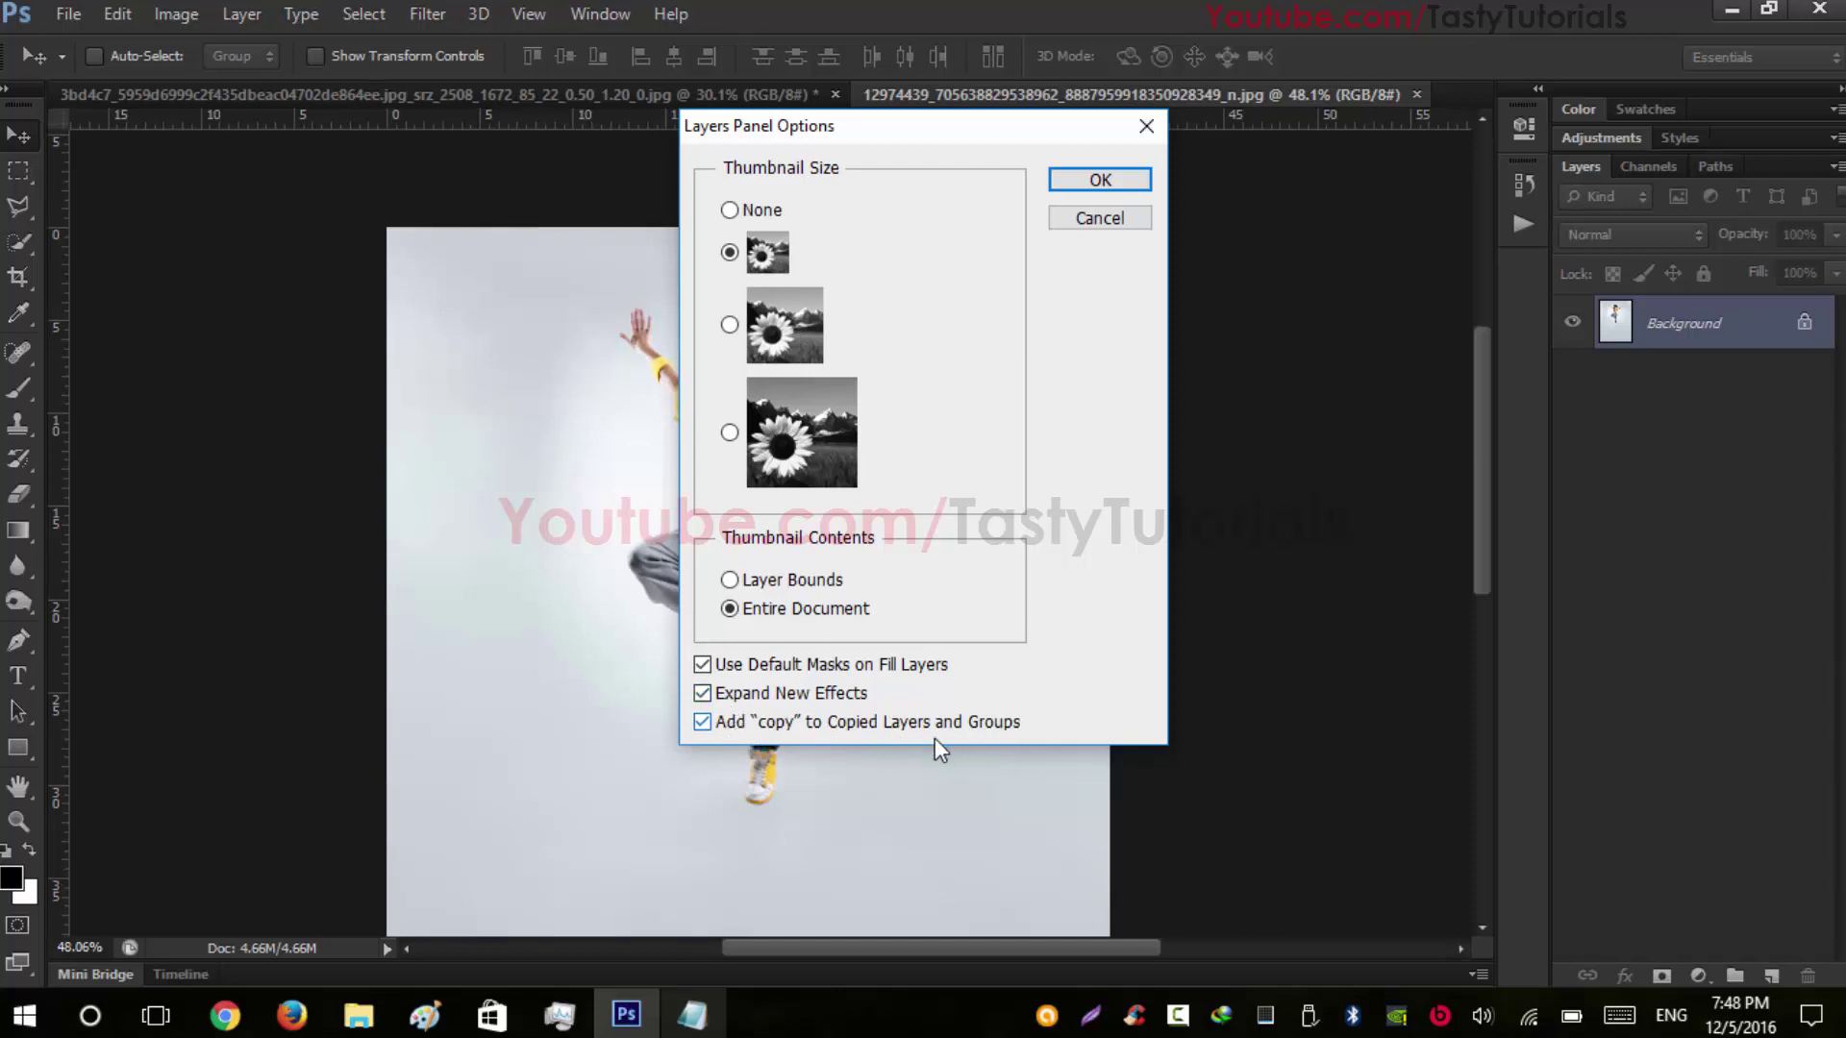
{"action": "left_click", "coordinate": [1096, 183]}
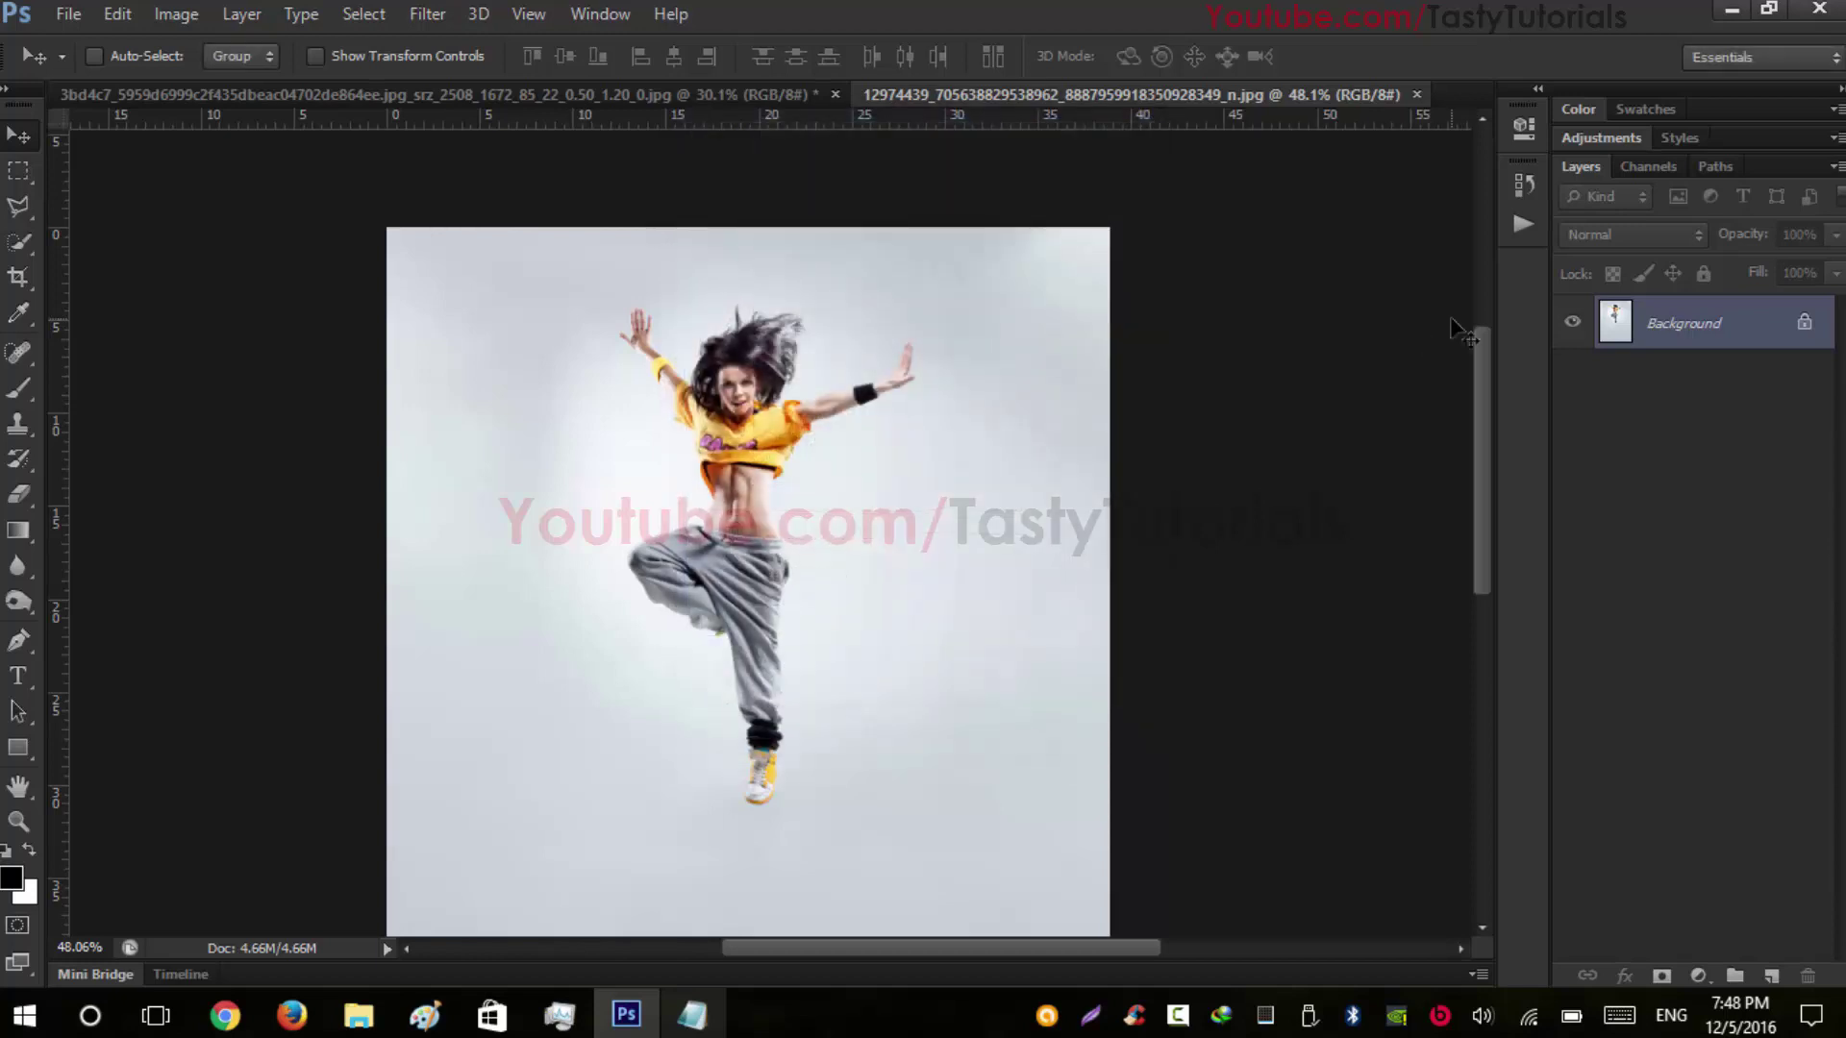
Open the Preset Manager for brushes and bring up its dialog for loading a brush file
{"action": "left_click", "coordinate": [122, 17]}
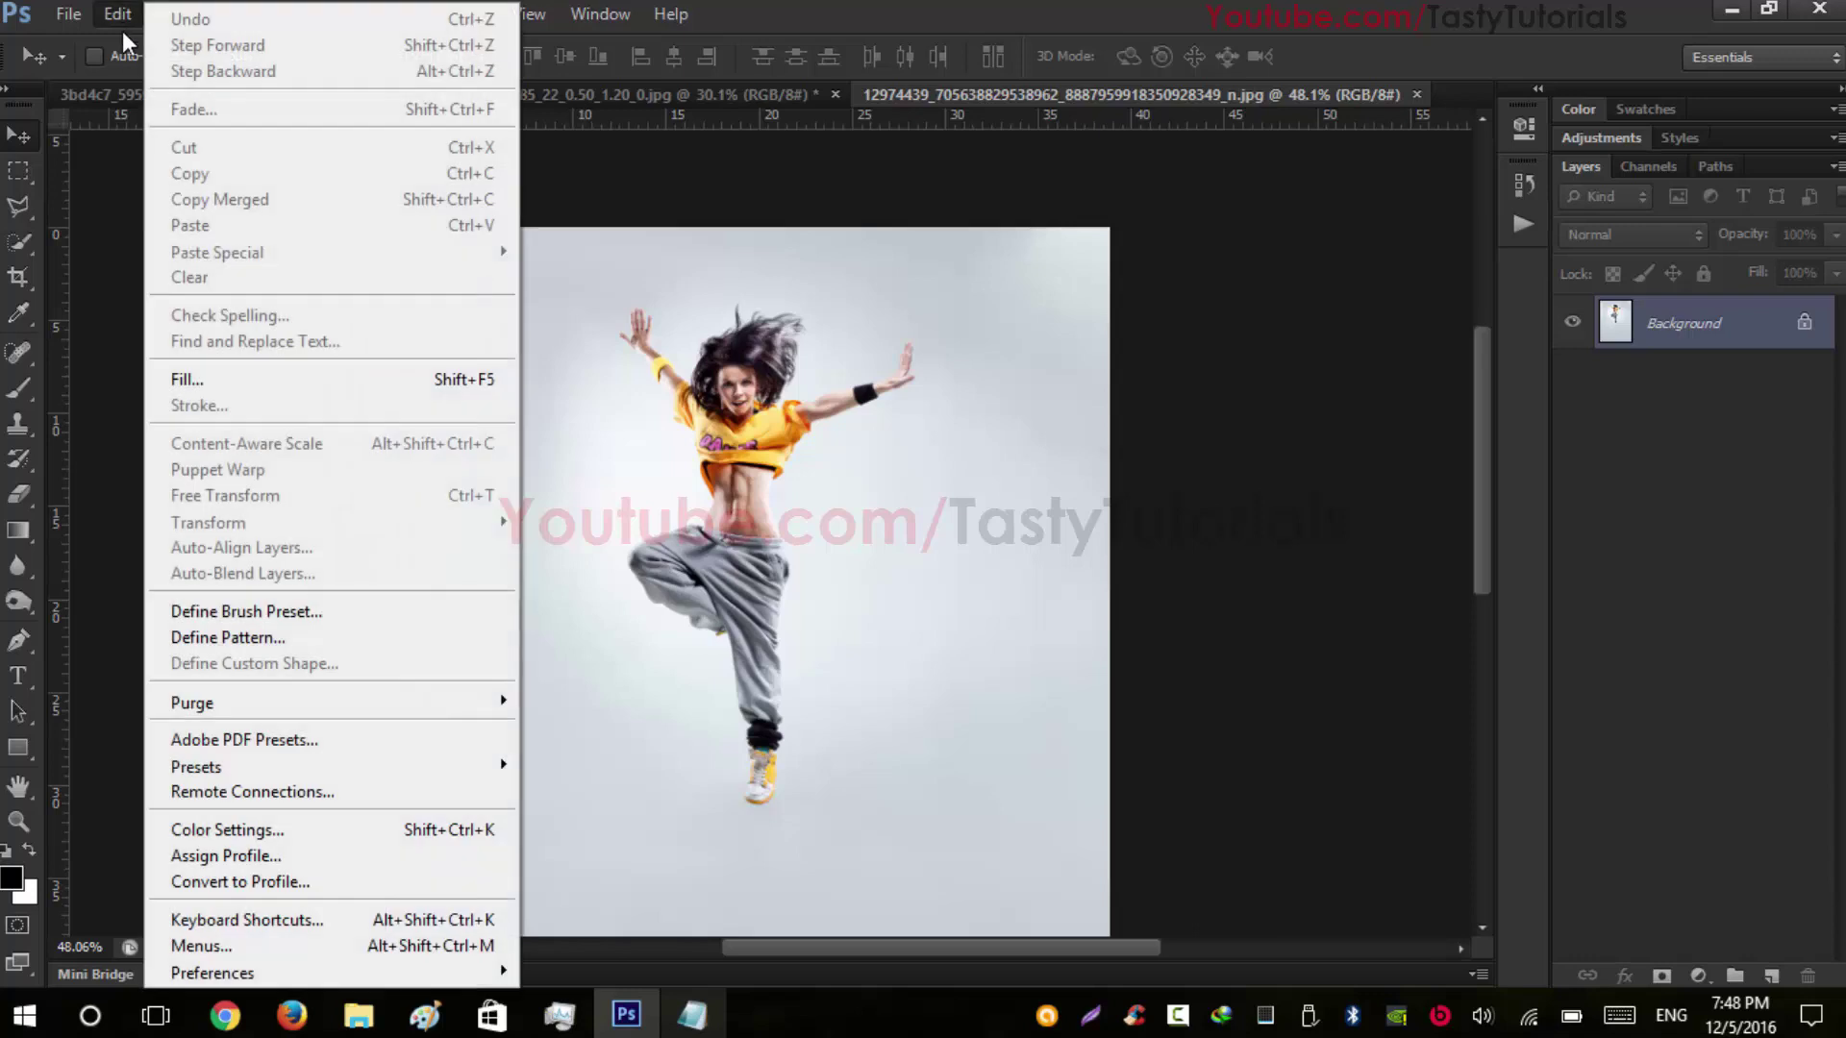
{"action": "mouse_move", "coordinate": [263, 763]}
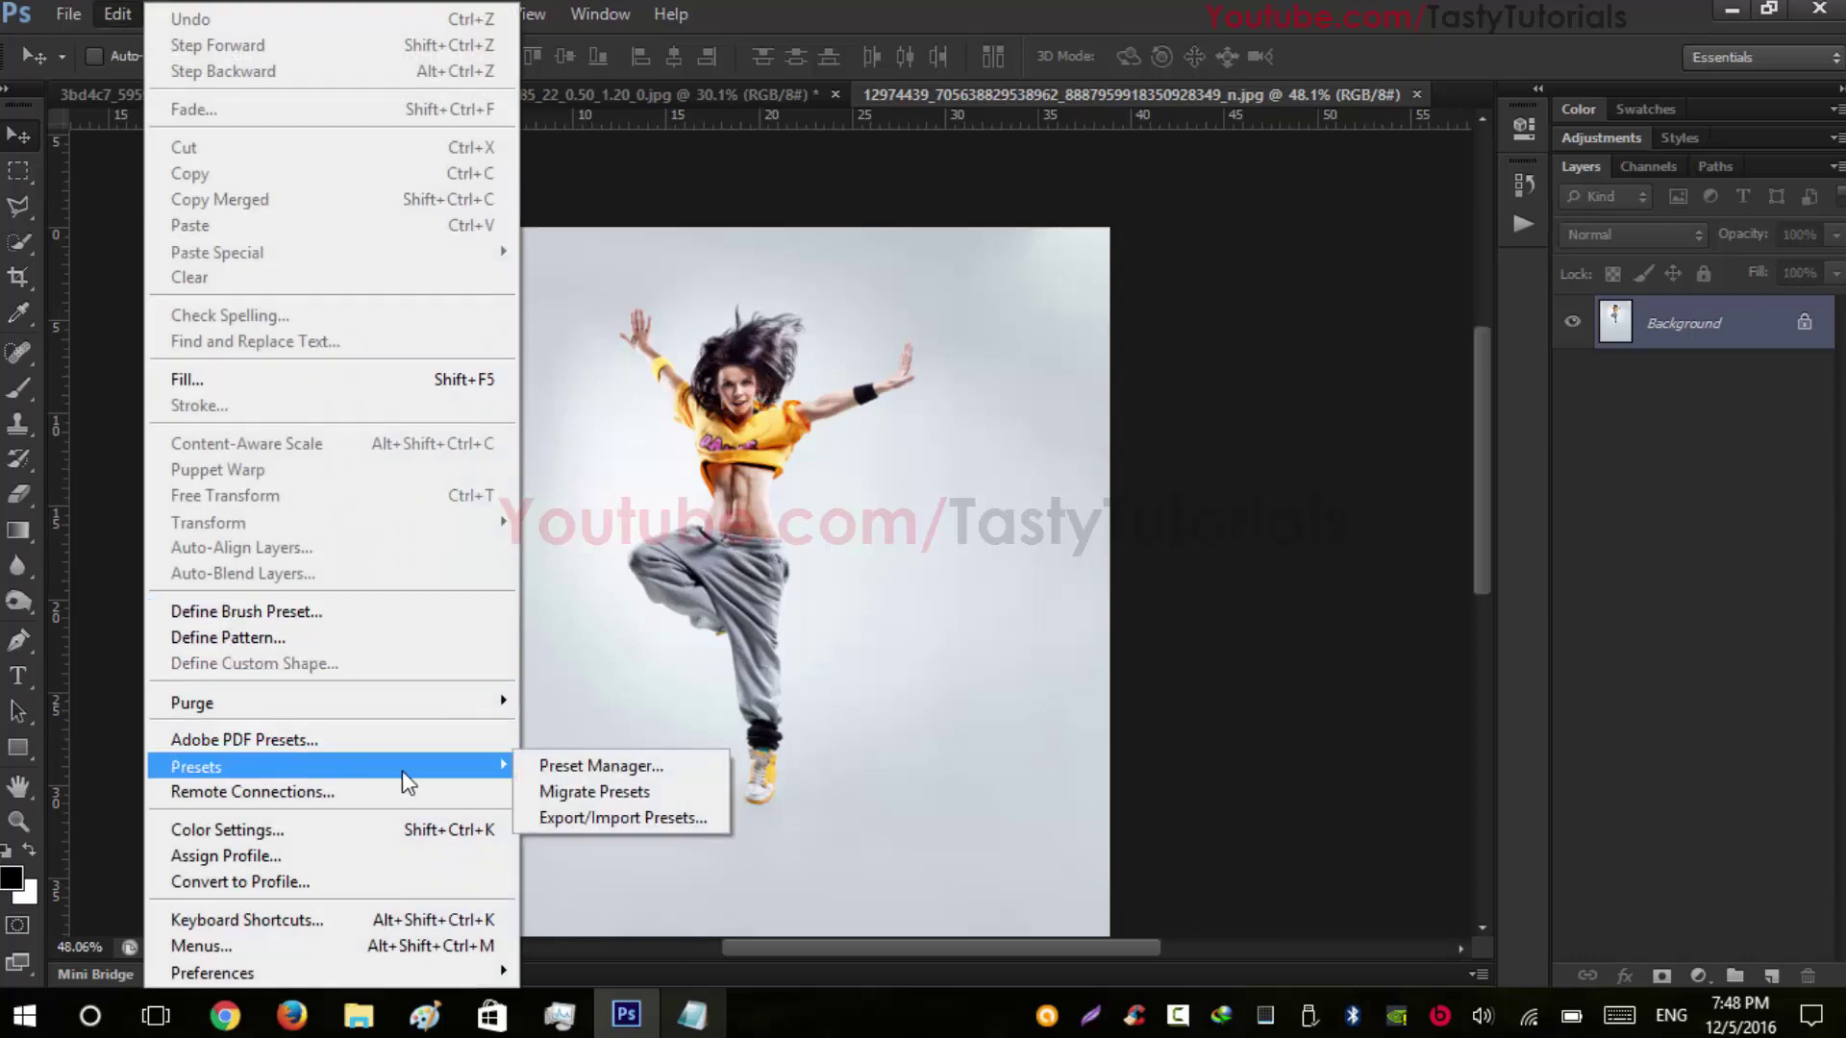
{"action": "left_click", "coordinate": [562, 769]}
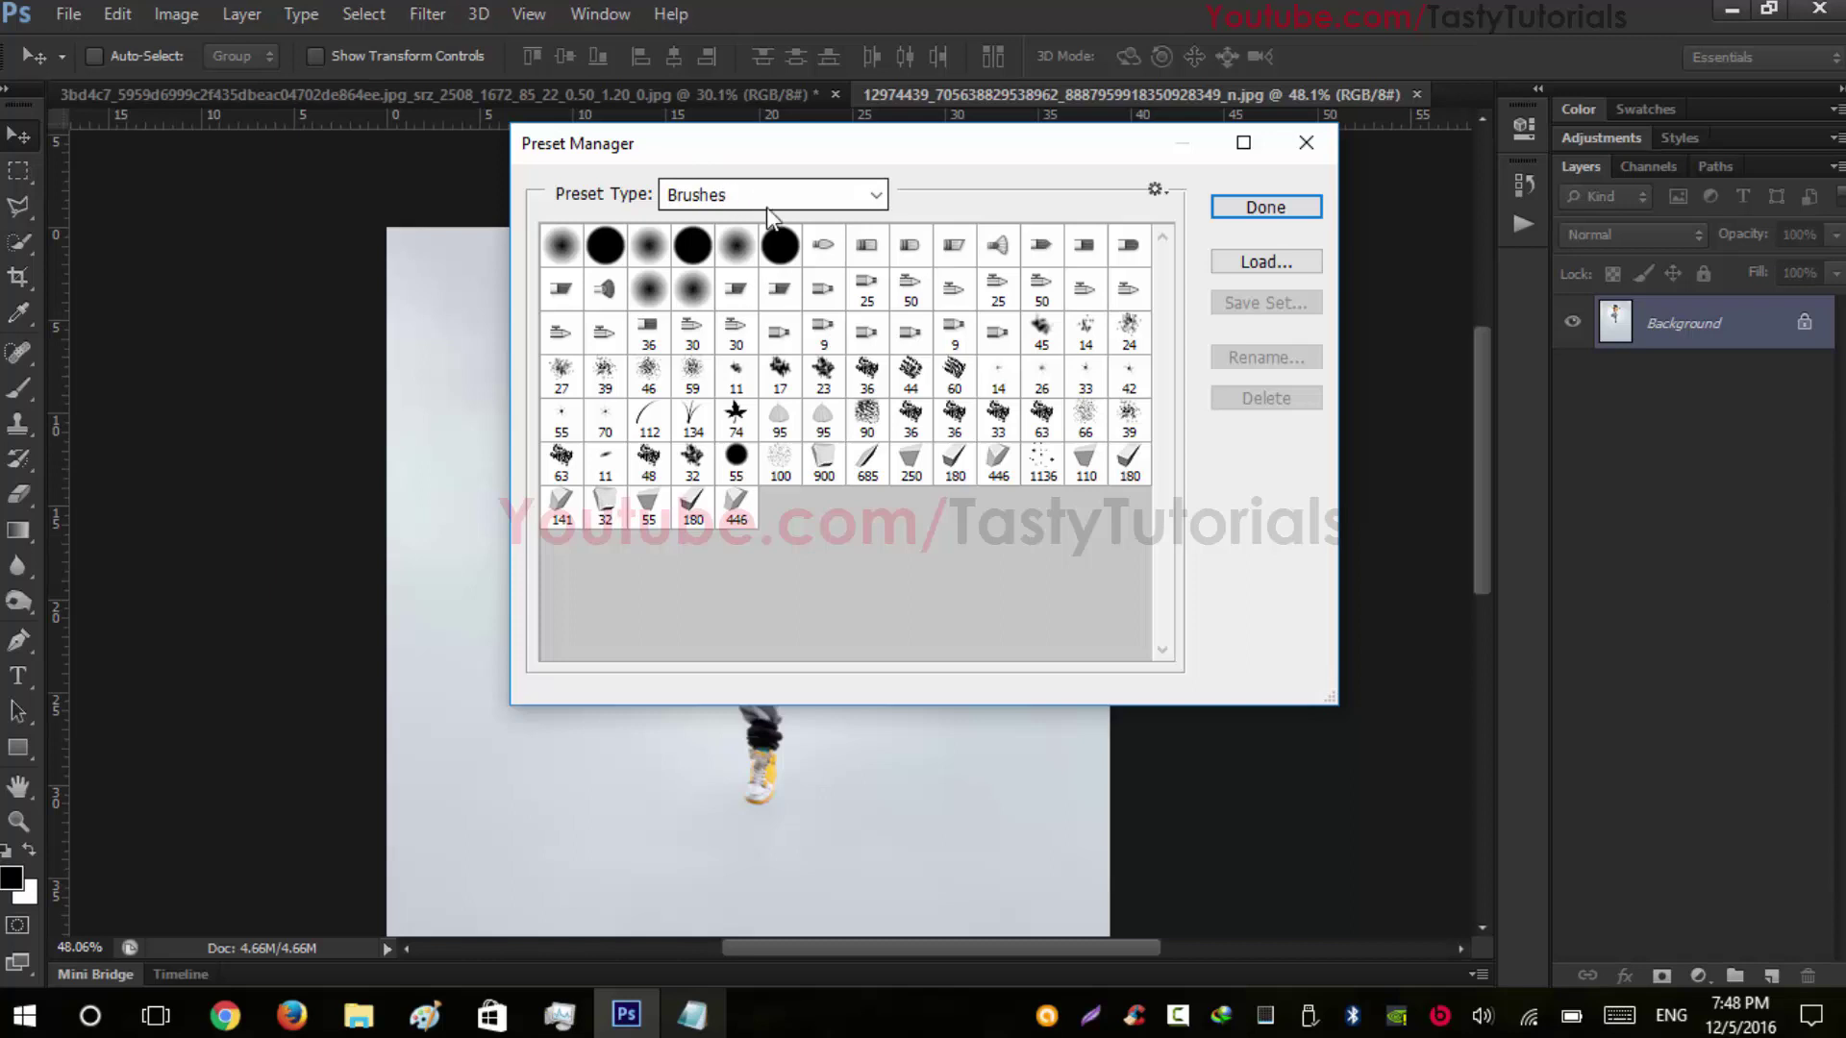
{"action": "left_click", "coordinate": [1261, 271]}
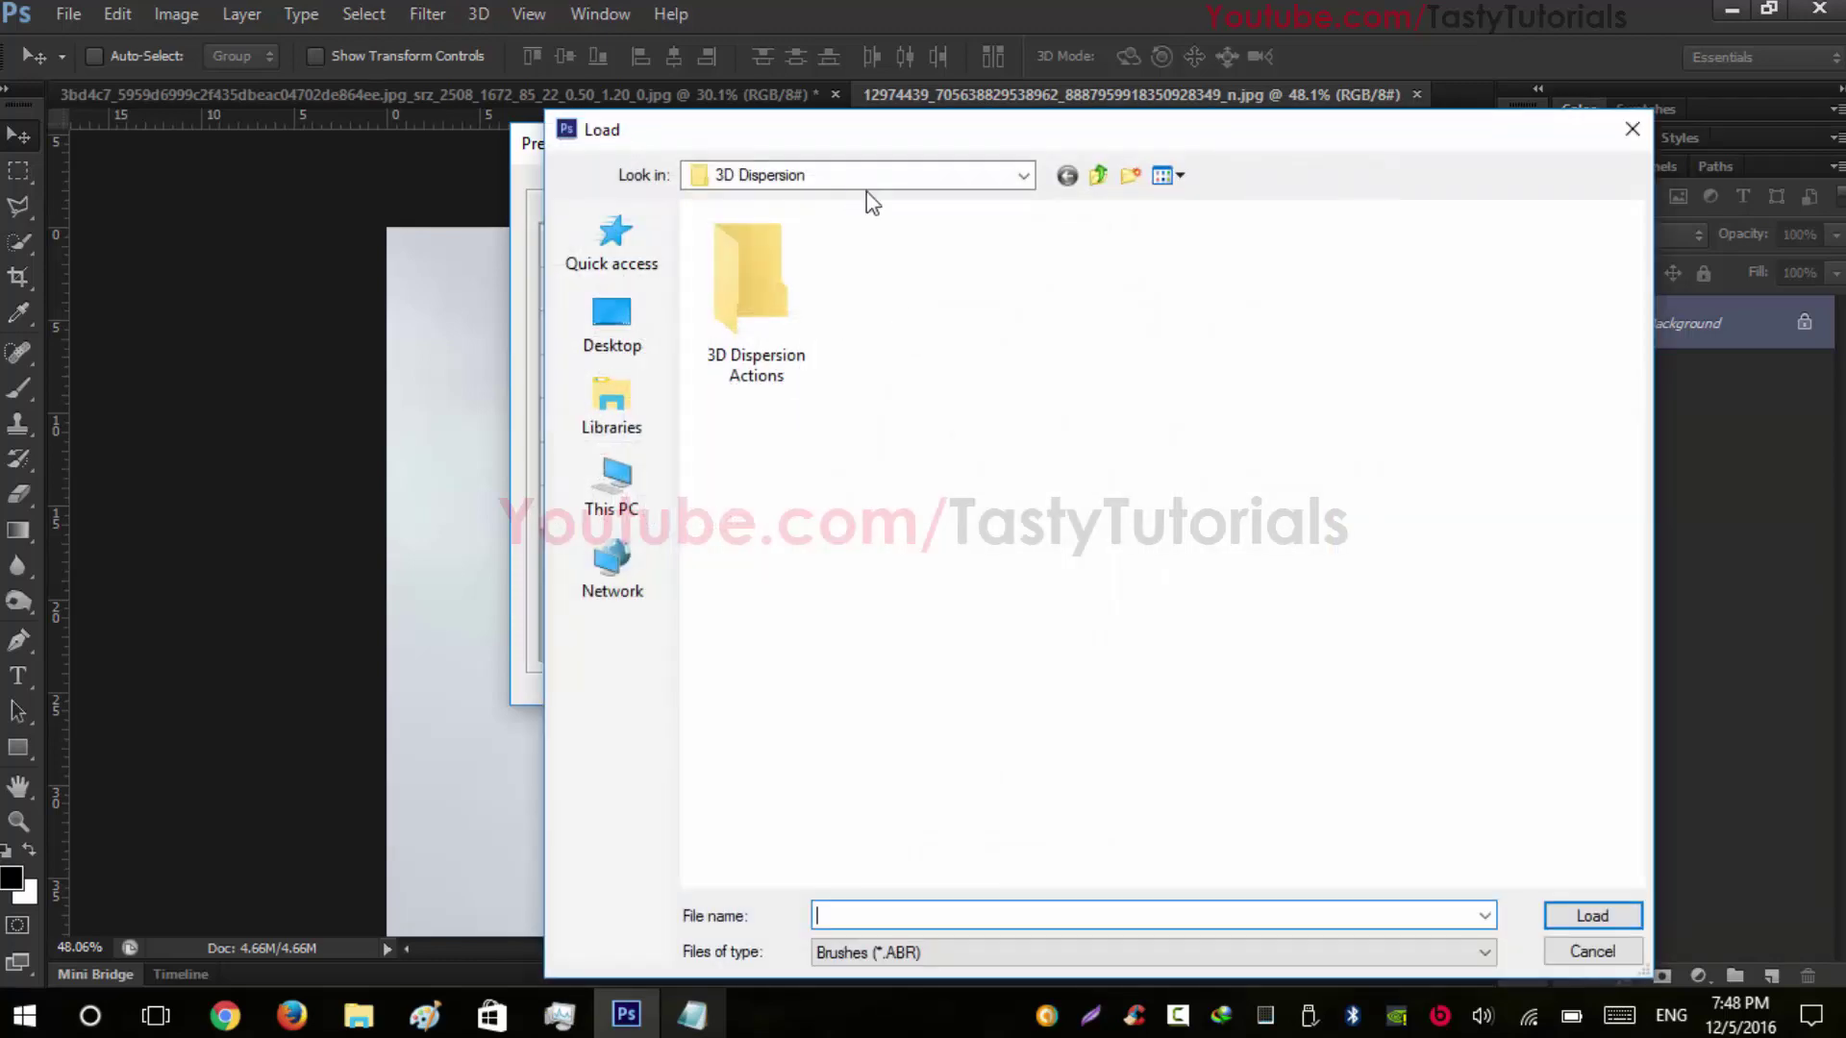
{"action": "left_click_drag", "start_coordinate": [977, 135], "coordinate": [809, 37]}
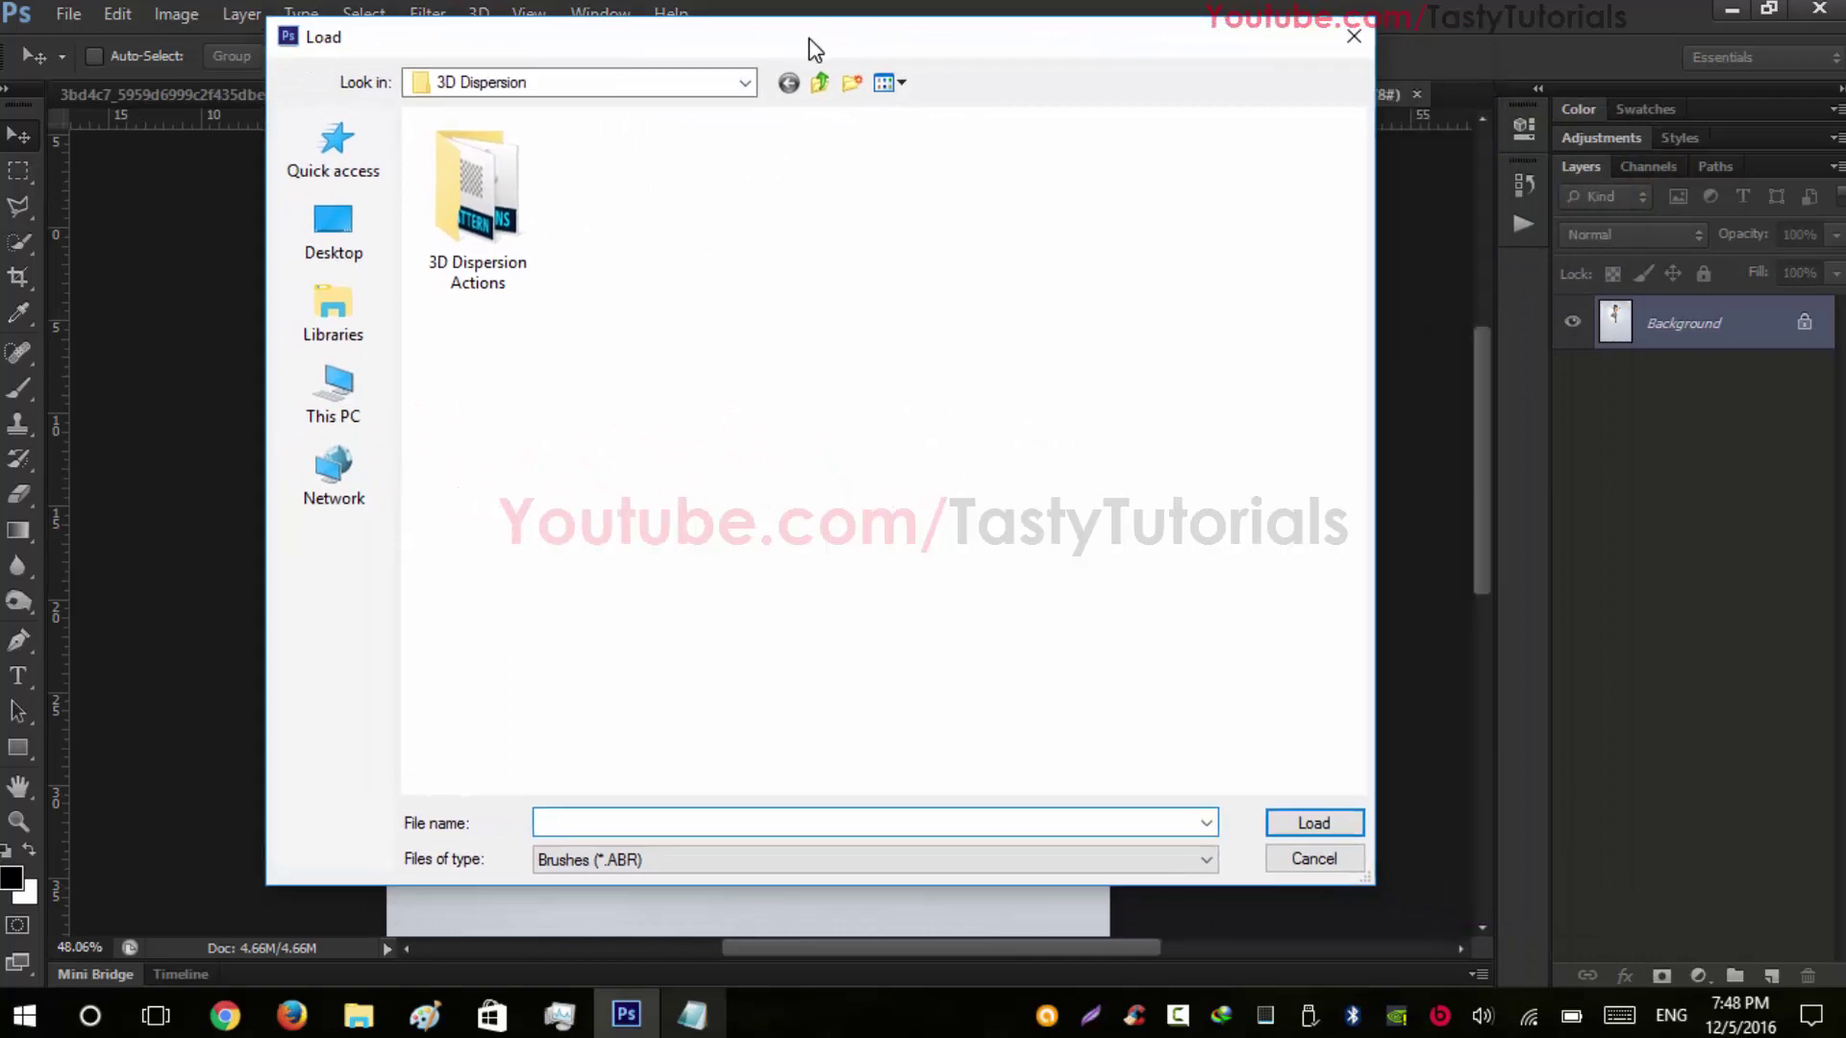
Switch to File Explorer and examine the brush, pattern and action files in the 3D Dispersion Actions folder
{"action": "left_click", "coordinate": [358, 1015]}
{"action": "left_click", "coordinate": [486, 577]}
{"action": "left_click", "coordinate": [475, 337]}
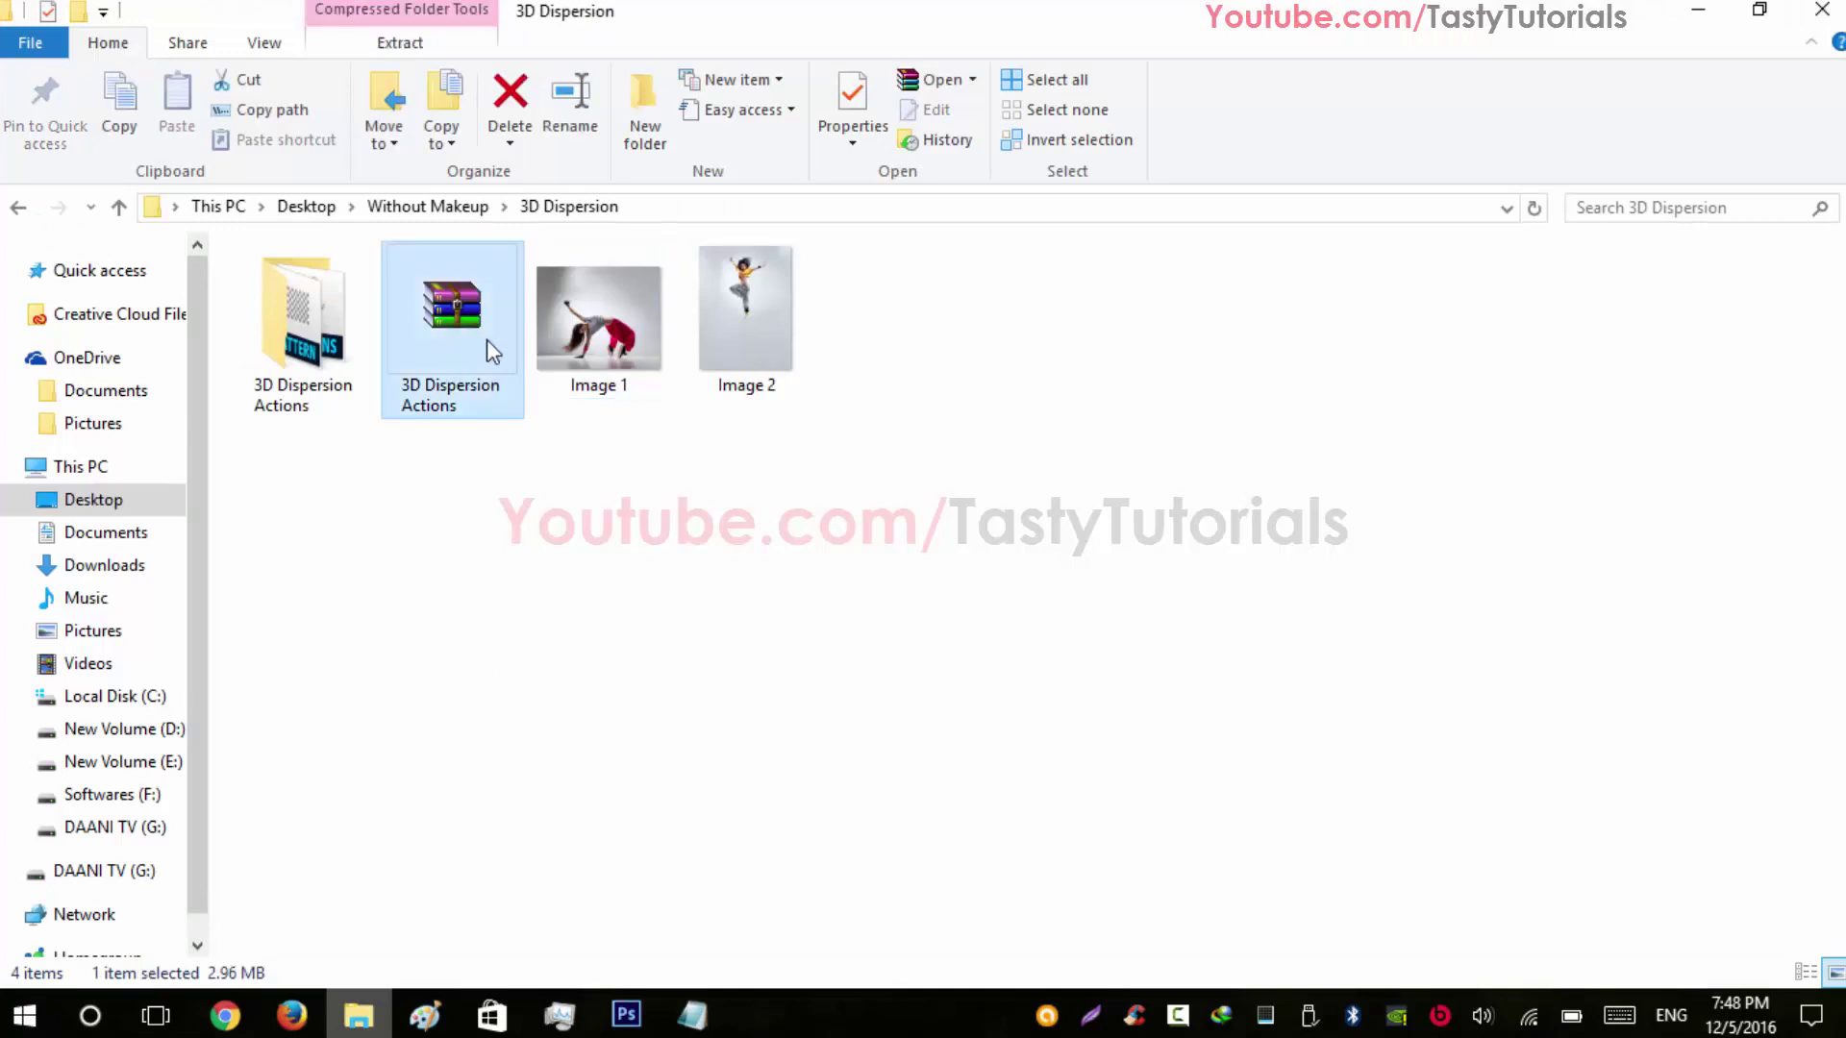
{"action": "double_click", "coordinate": [310, 320]}
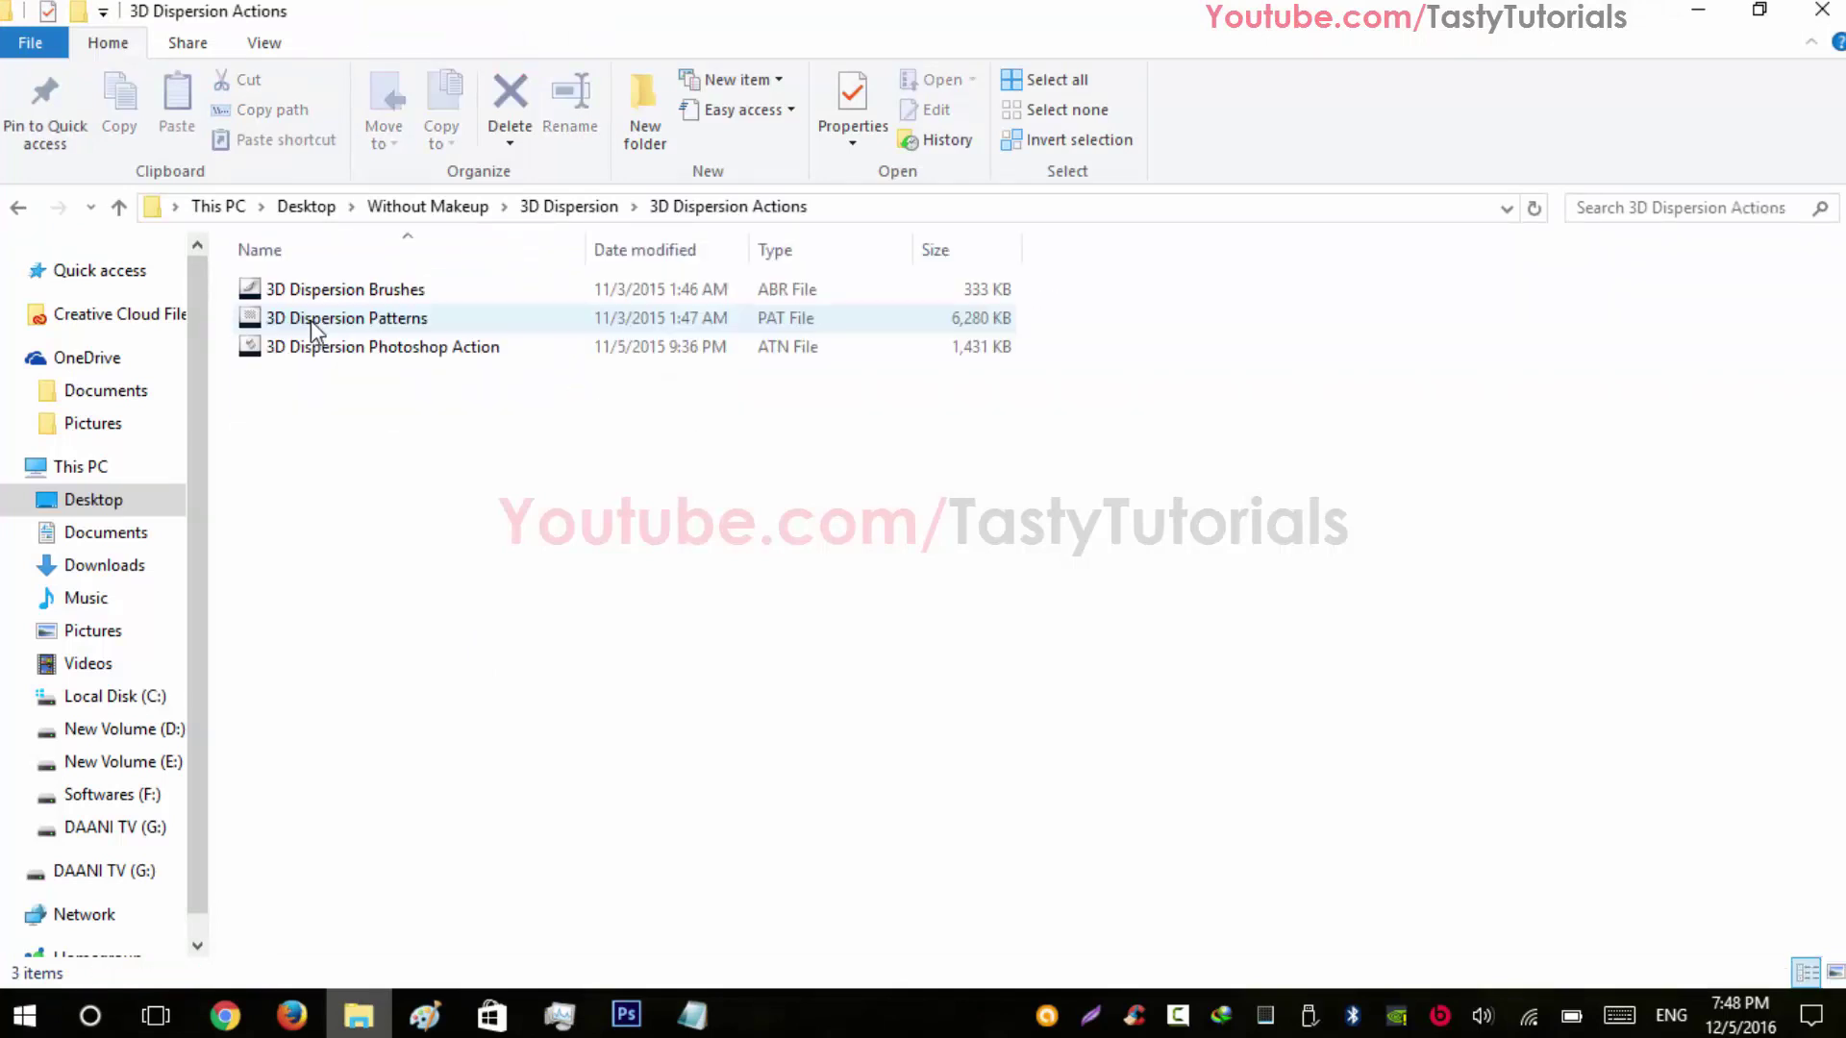
{"action": "left_click", "coordinate": [388, 293]}
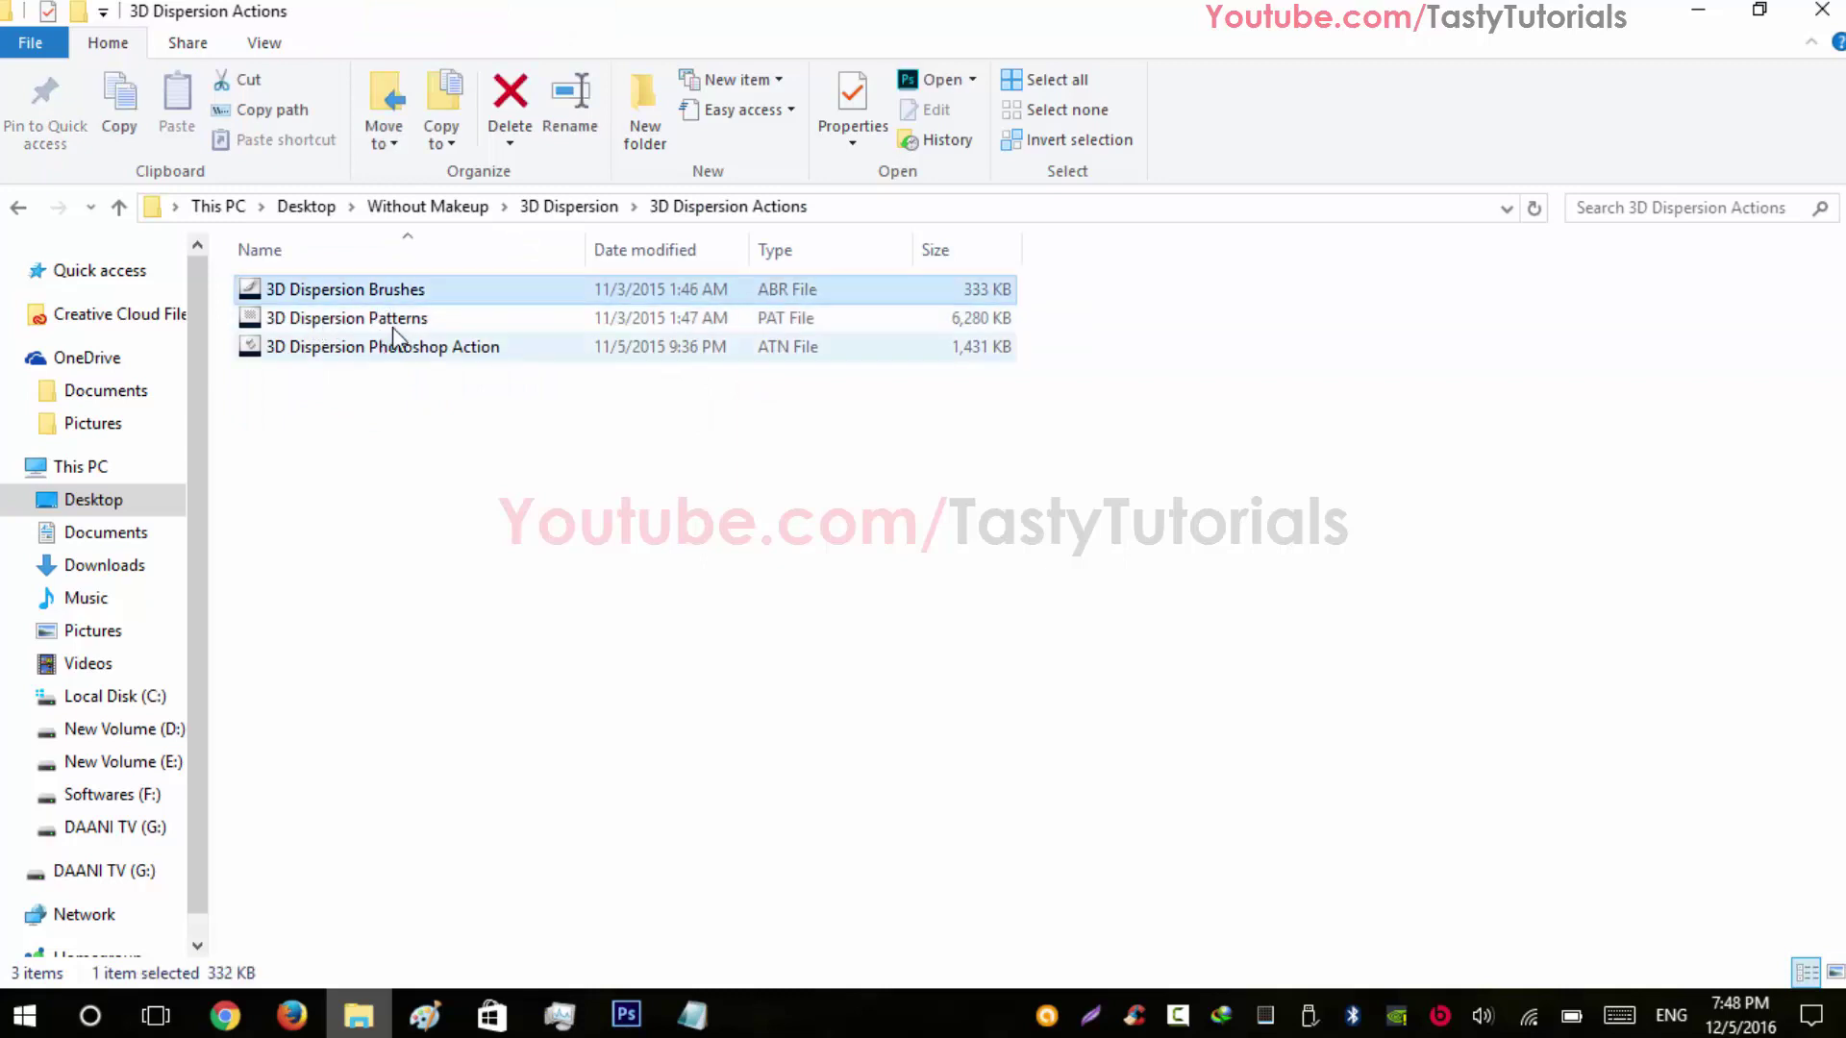
{"action": "left_click", "coordinate": [390, 322]}
{"action": "left_click", "coordinate": [396, 352]}
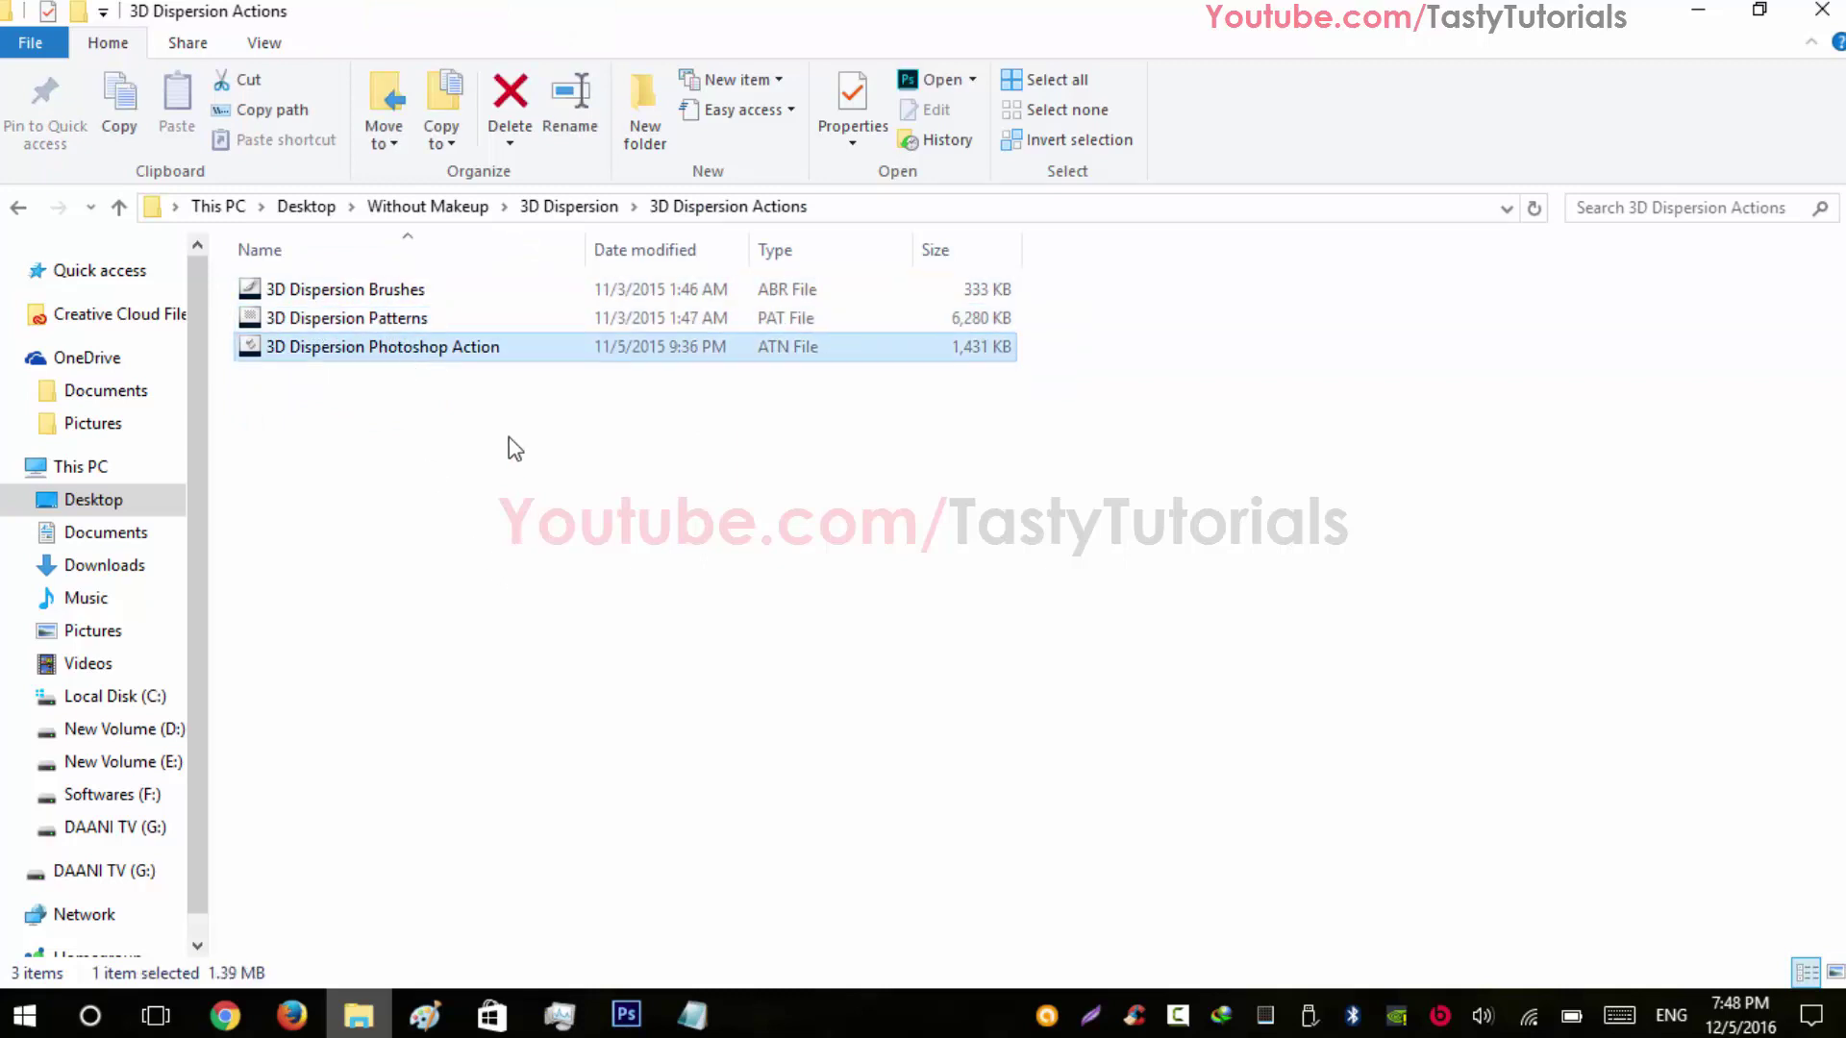
Switch back to Photoshop, try to load 3D Dispersion Brushes from the 3D Dispersion Actions folder, and close the Preset Manager
{"action": "left_click", "coordinate": [626, 1016]}
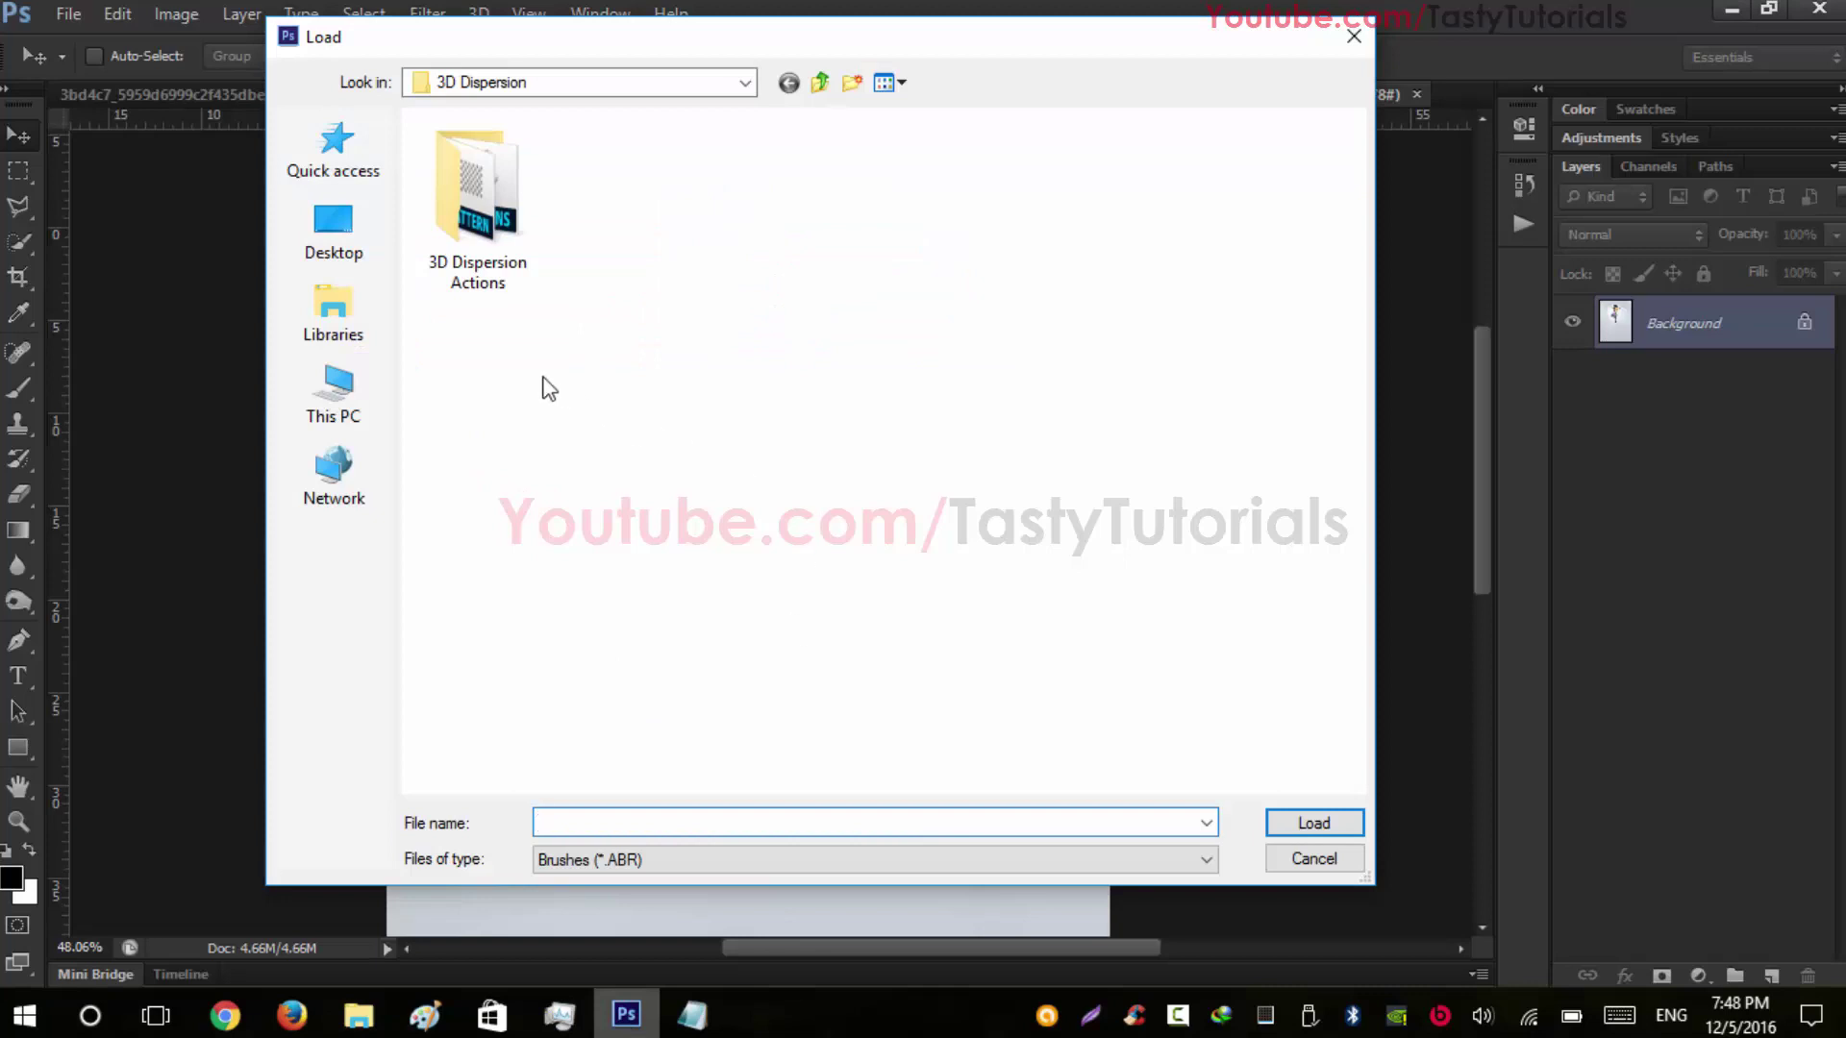
{"action": "double_click", "coordinate": [495, 226]}
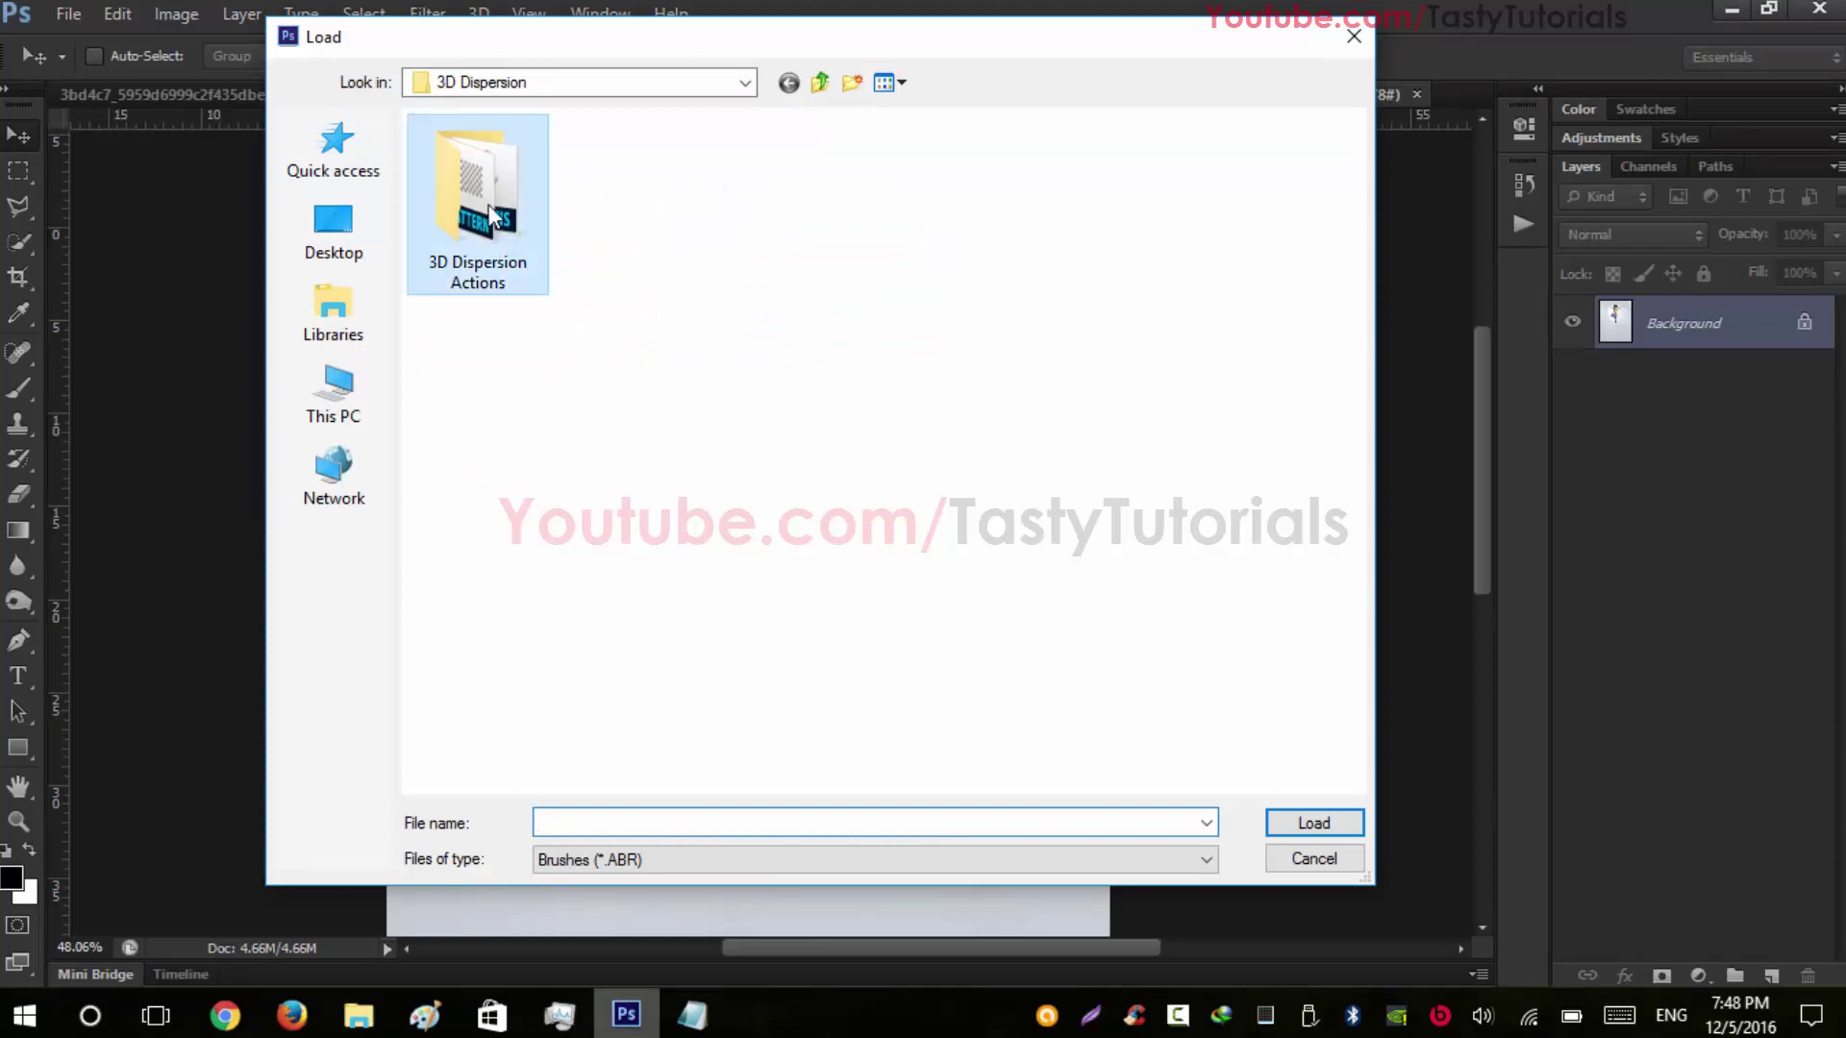
{"action": "left_click", "coordinate": [524, 157]}
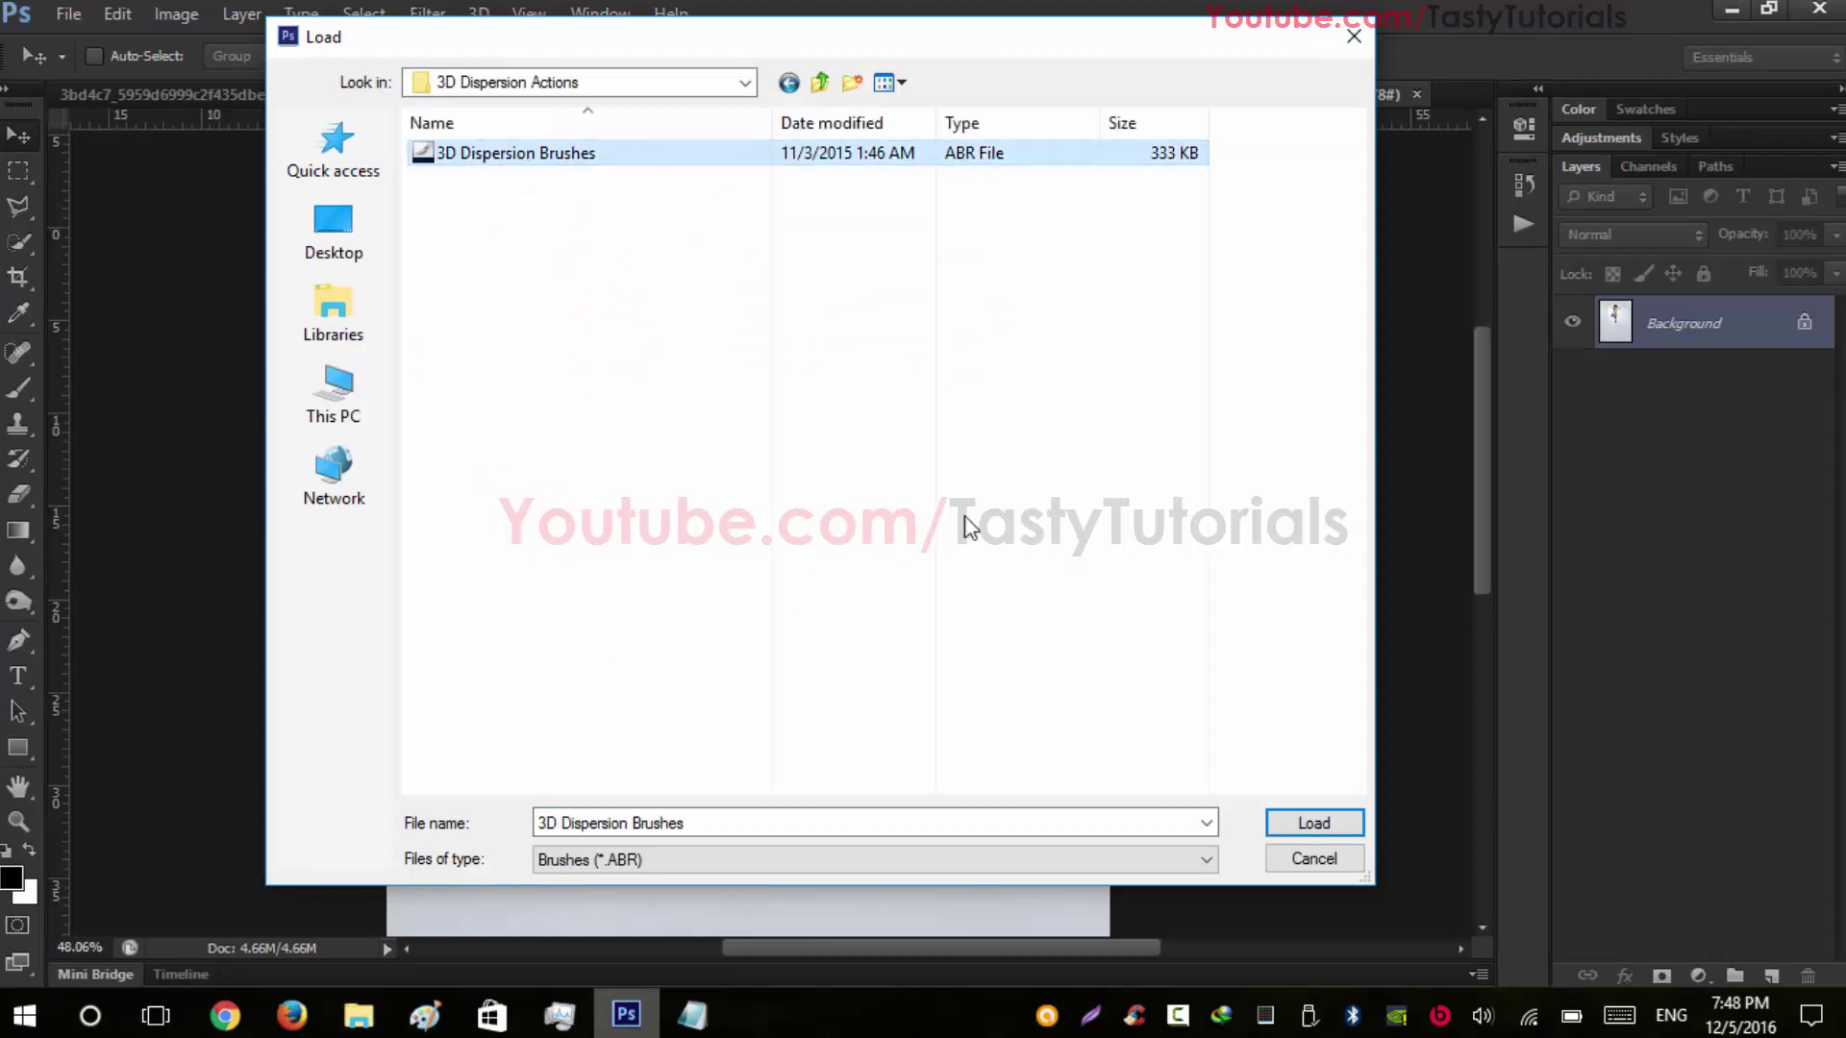
{"action": "left_click", "coordinate": [1314, 859]}
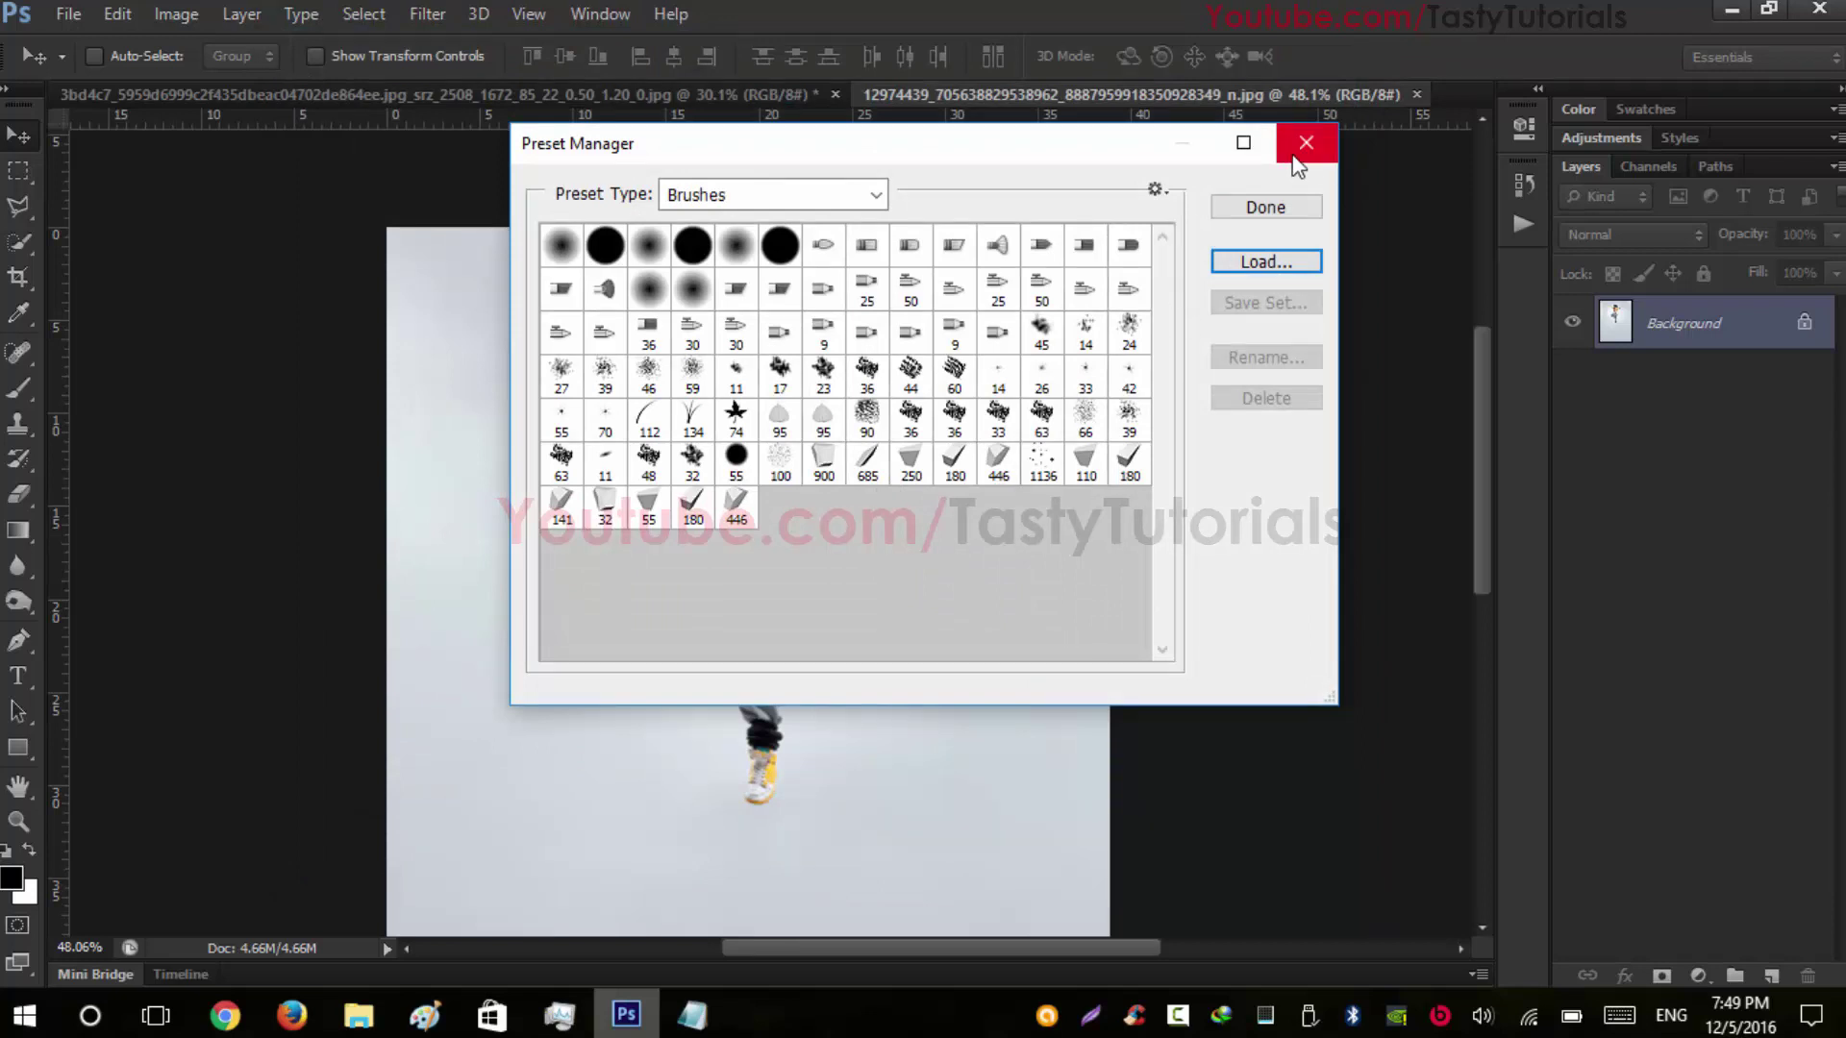
{"action": "left_click", "coordinate": [1267, 209]}
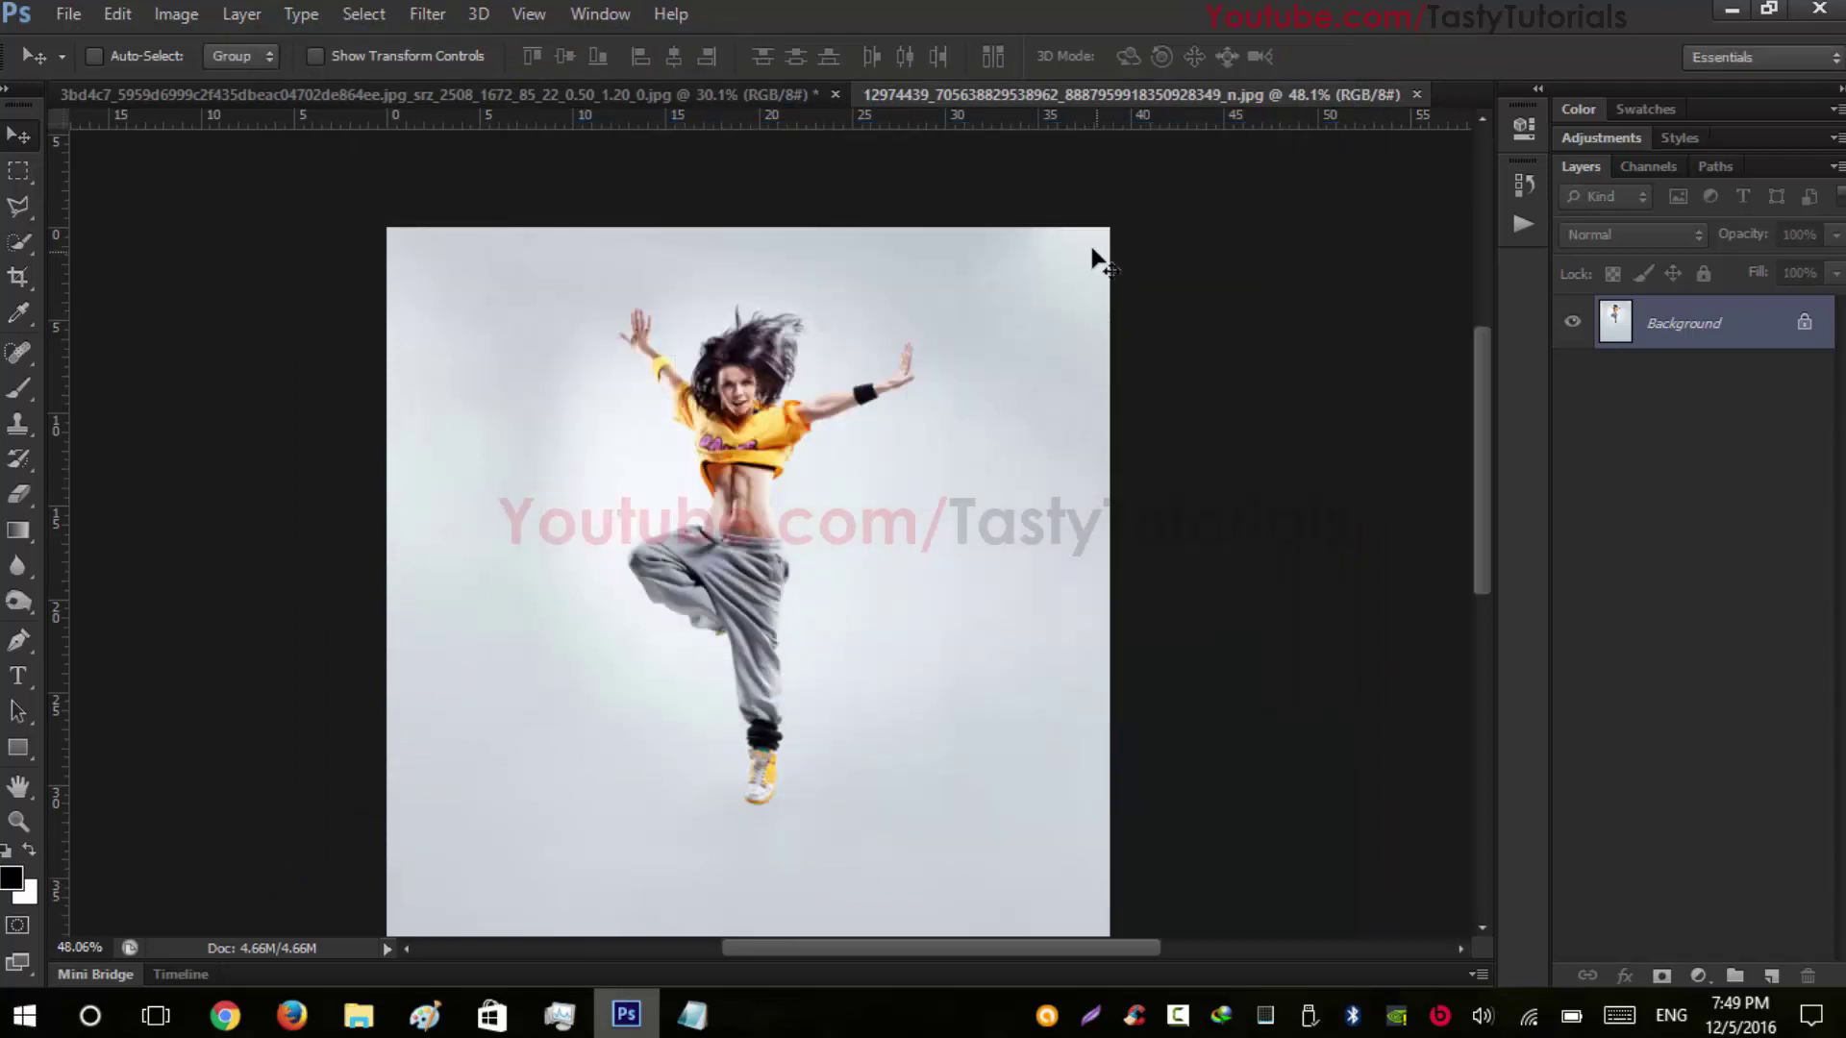
Open the Preset Manager and show the Patterns presets
{"action": "scroll", "coordinate": [730, 404], "scroll_direction": "down", "scroll_amount": 1}
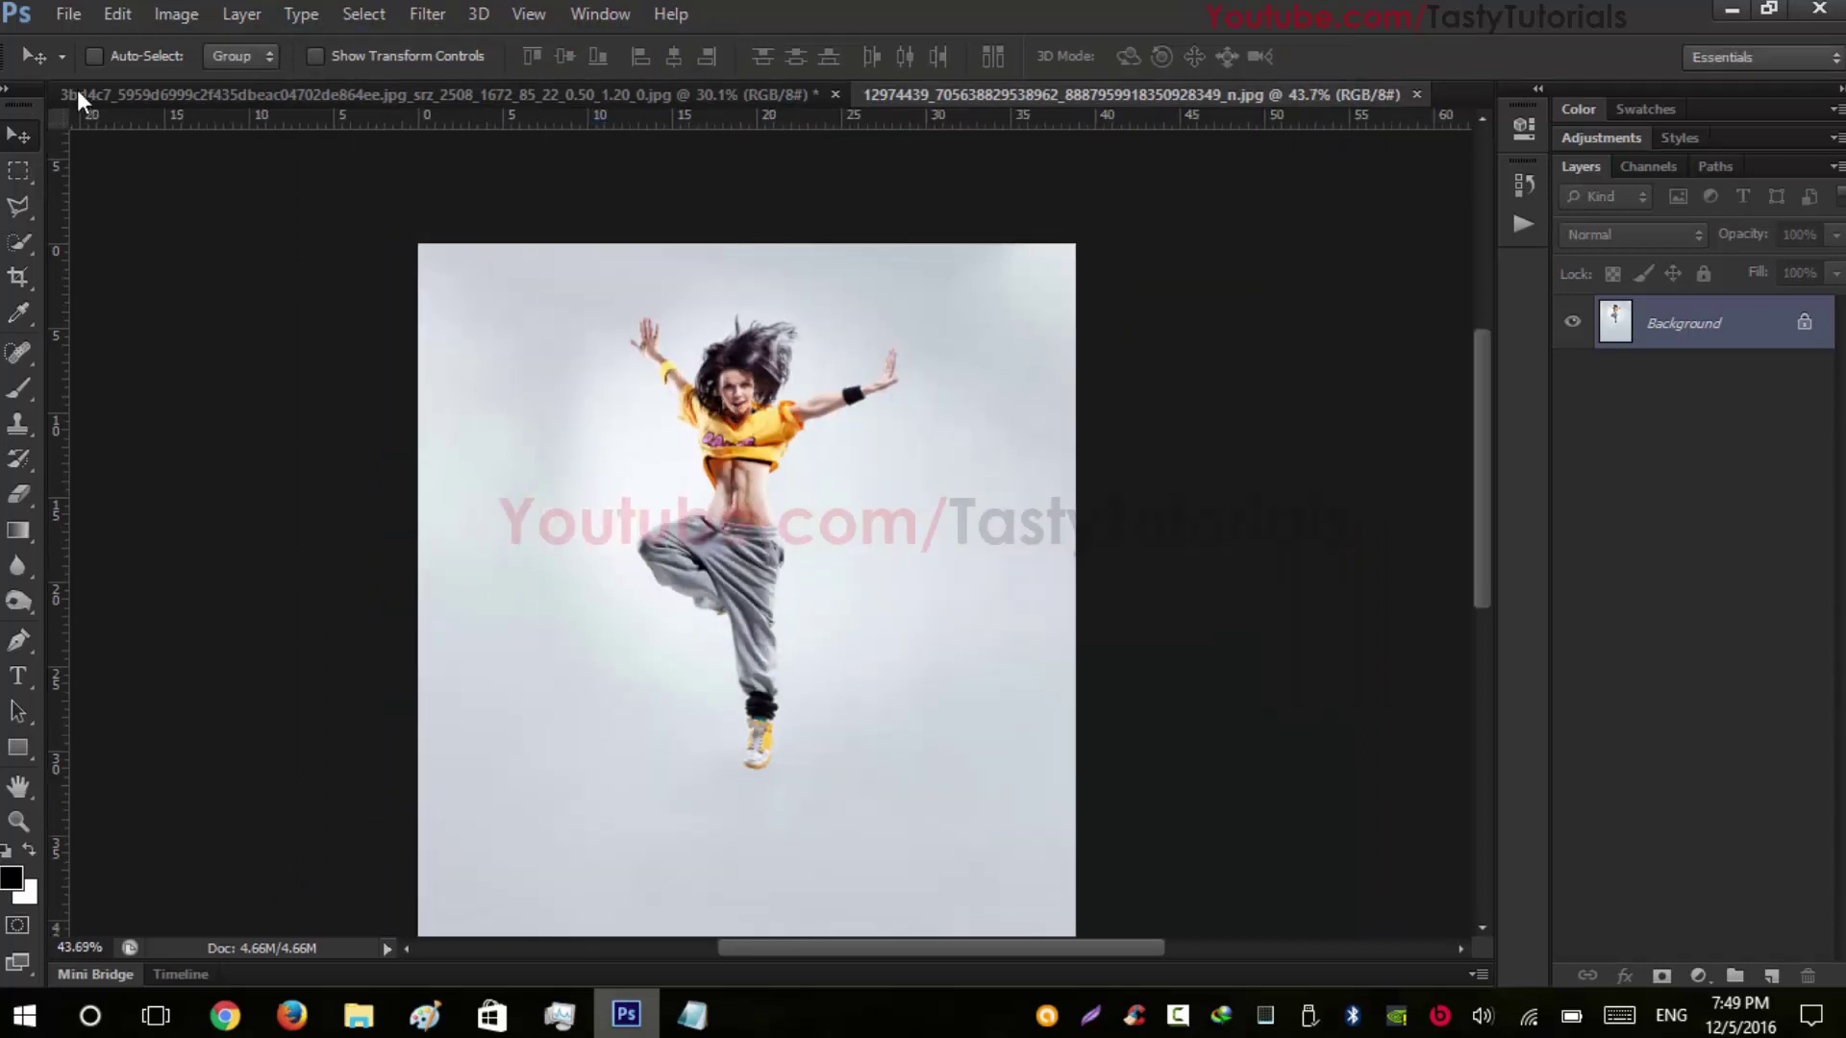
{"action": "left_click", "coordinate": [117, 14]}
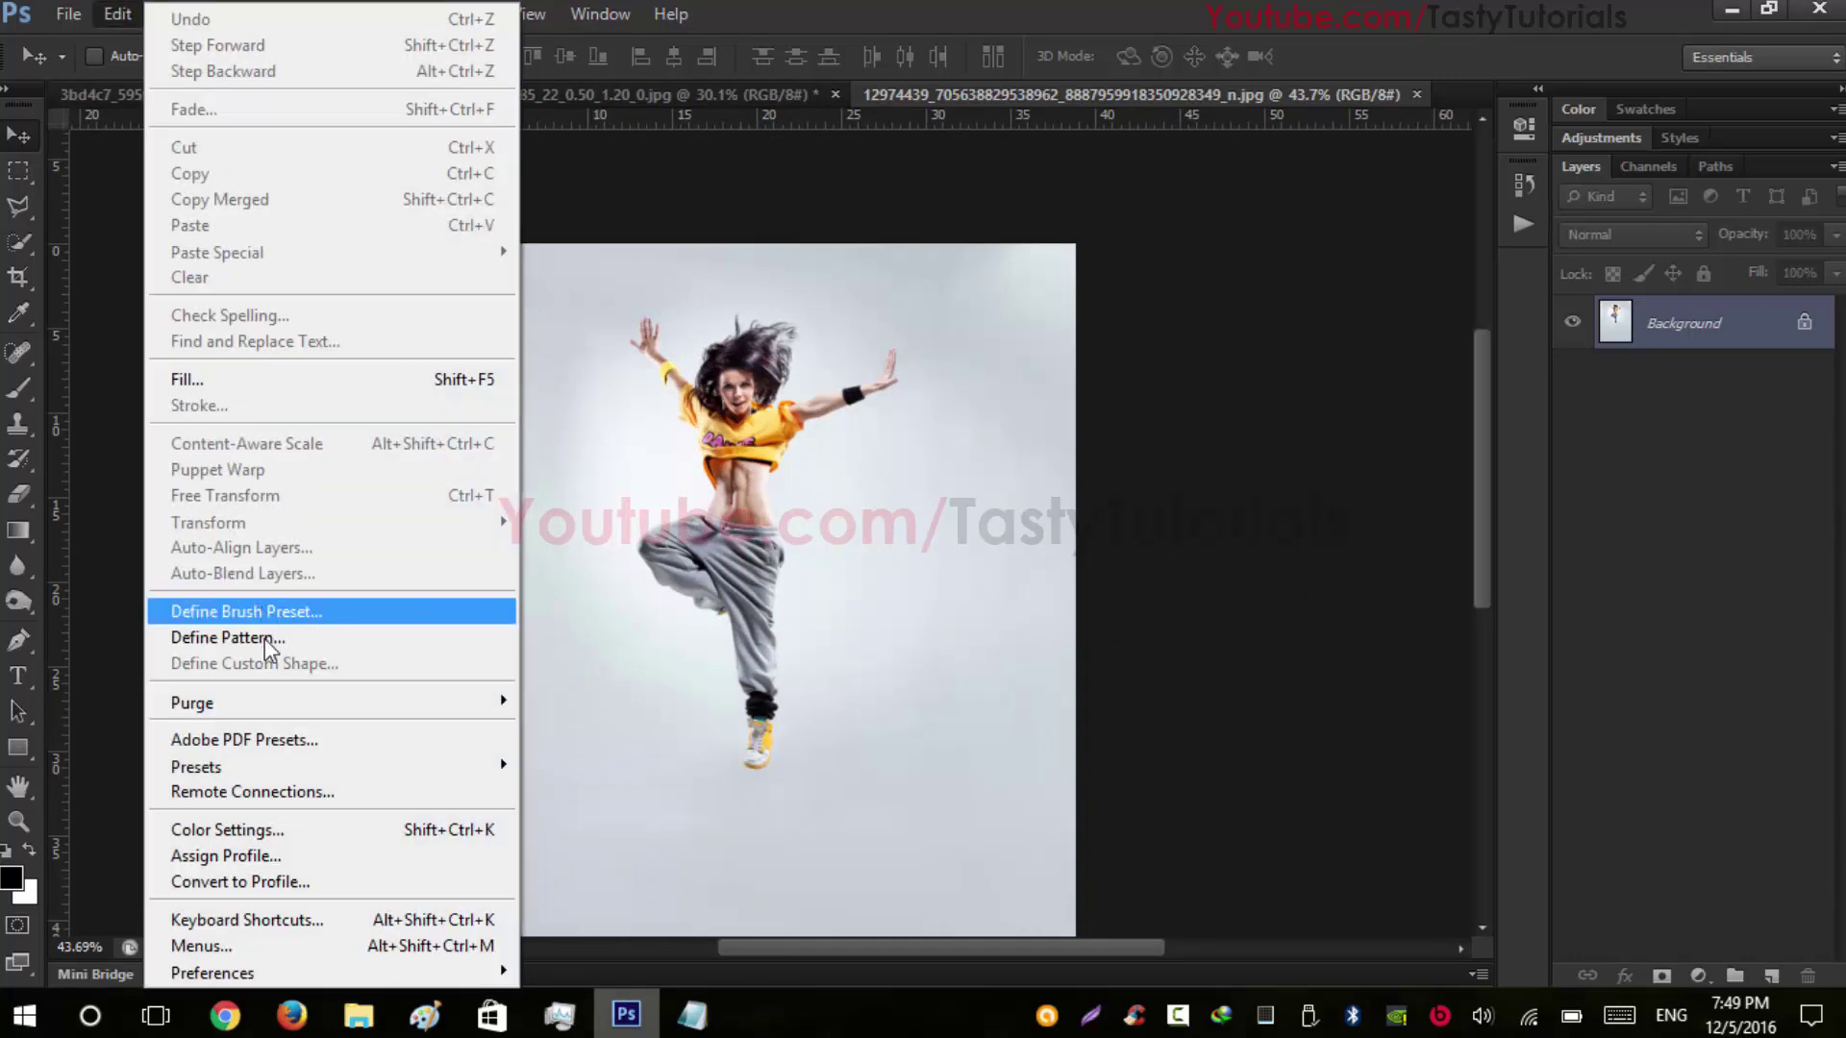
{"action": "mouse_move", "coordinate": [289, 765]}
{"action": "left_click", "coordinate": [561, 767]}
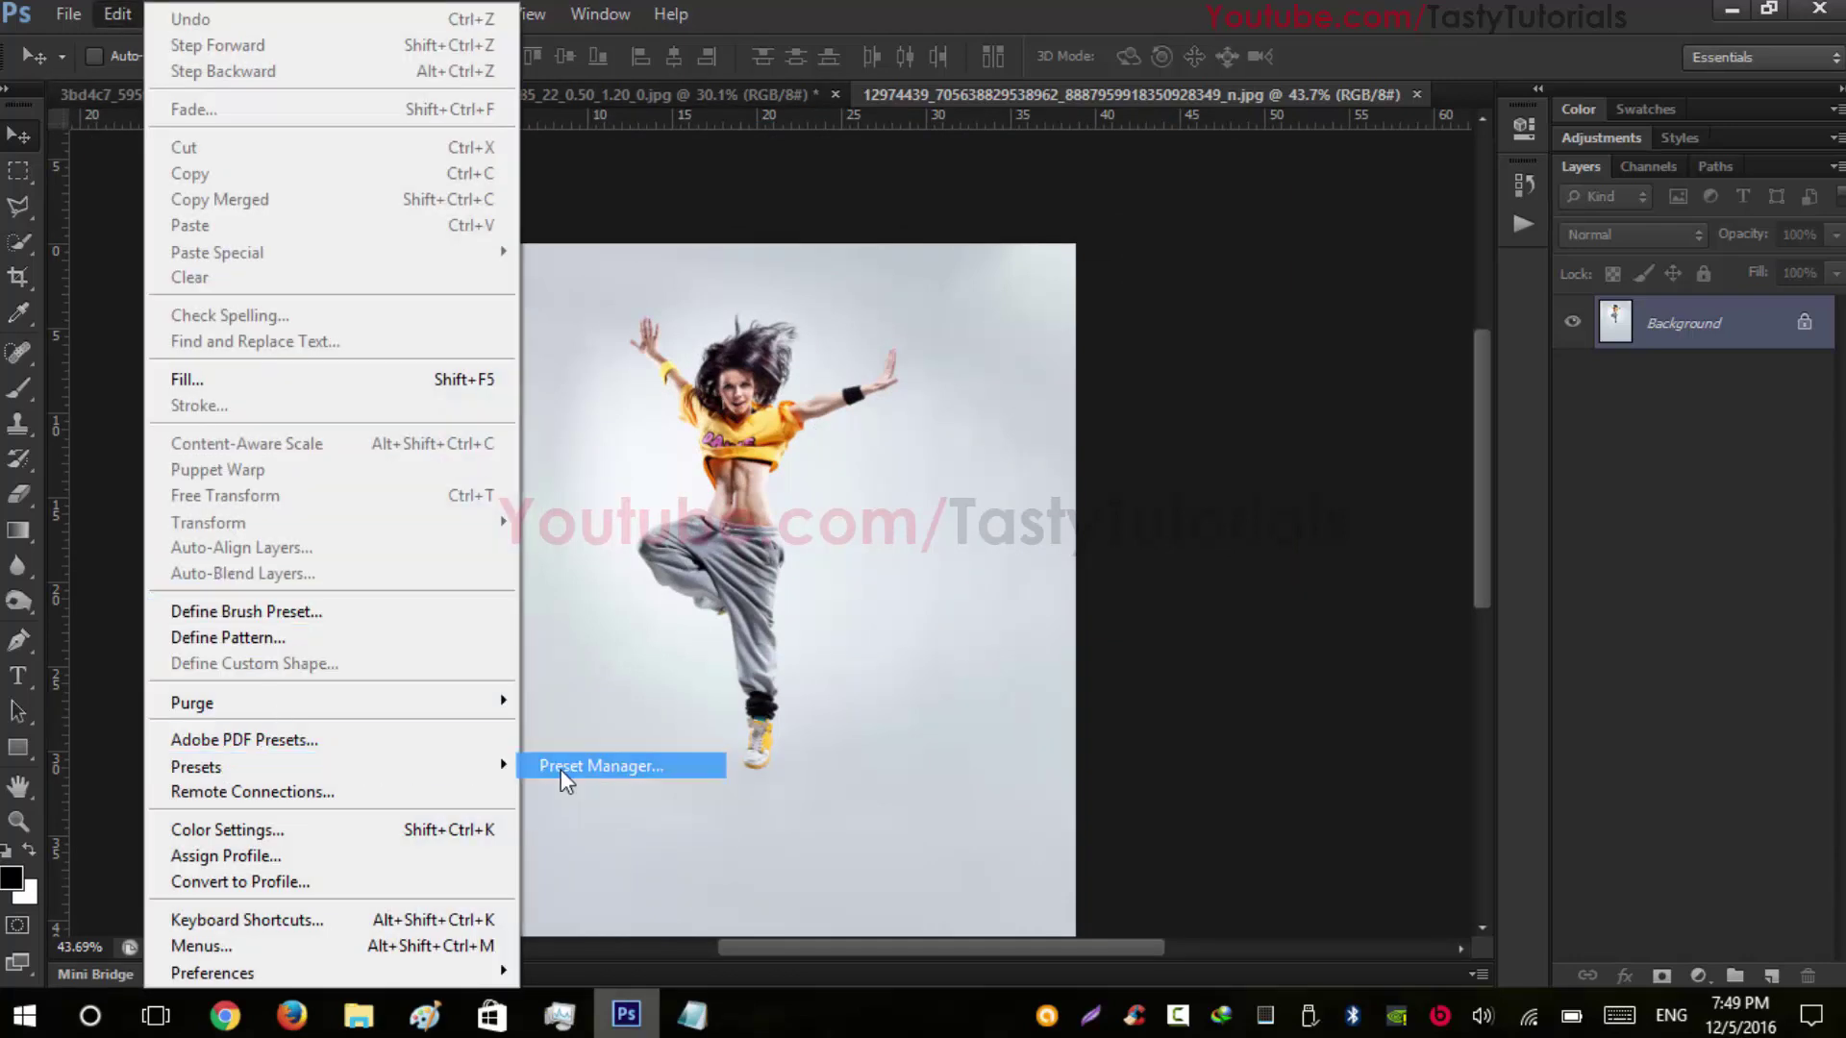
{"action": "left_click", "coordinate": [750, 194]}
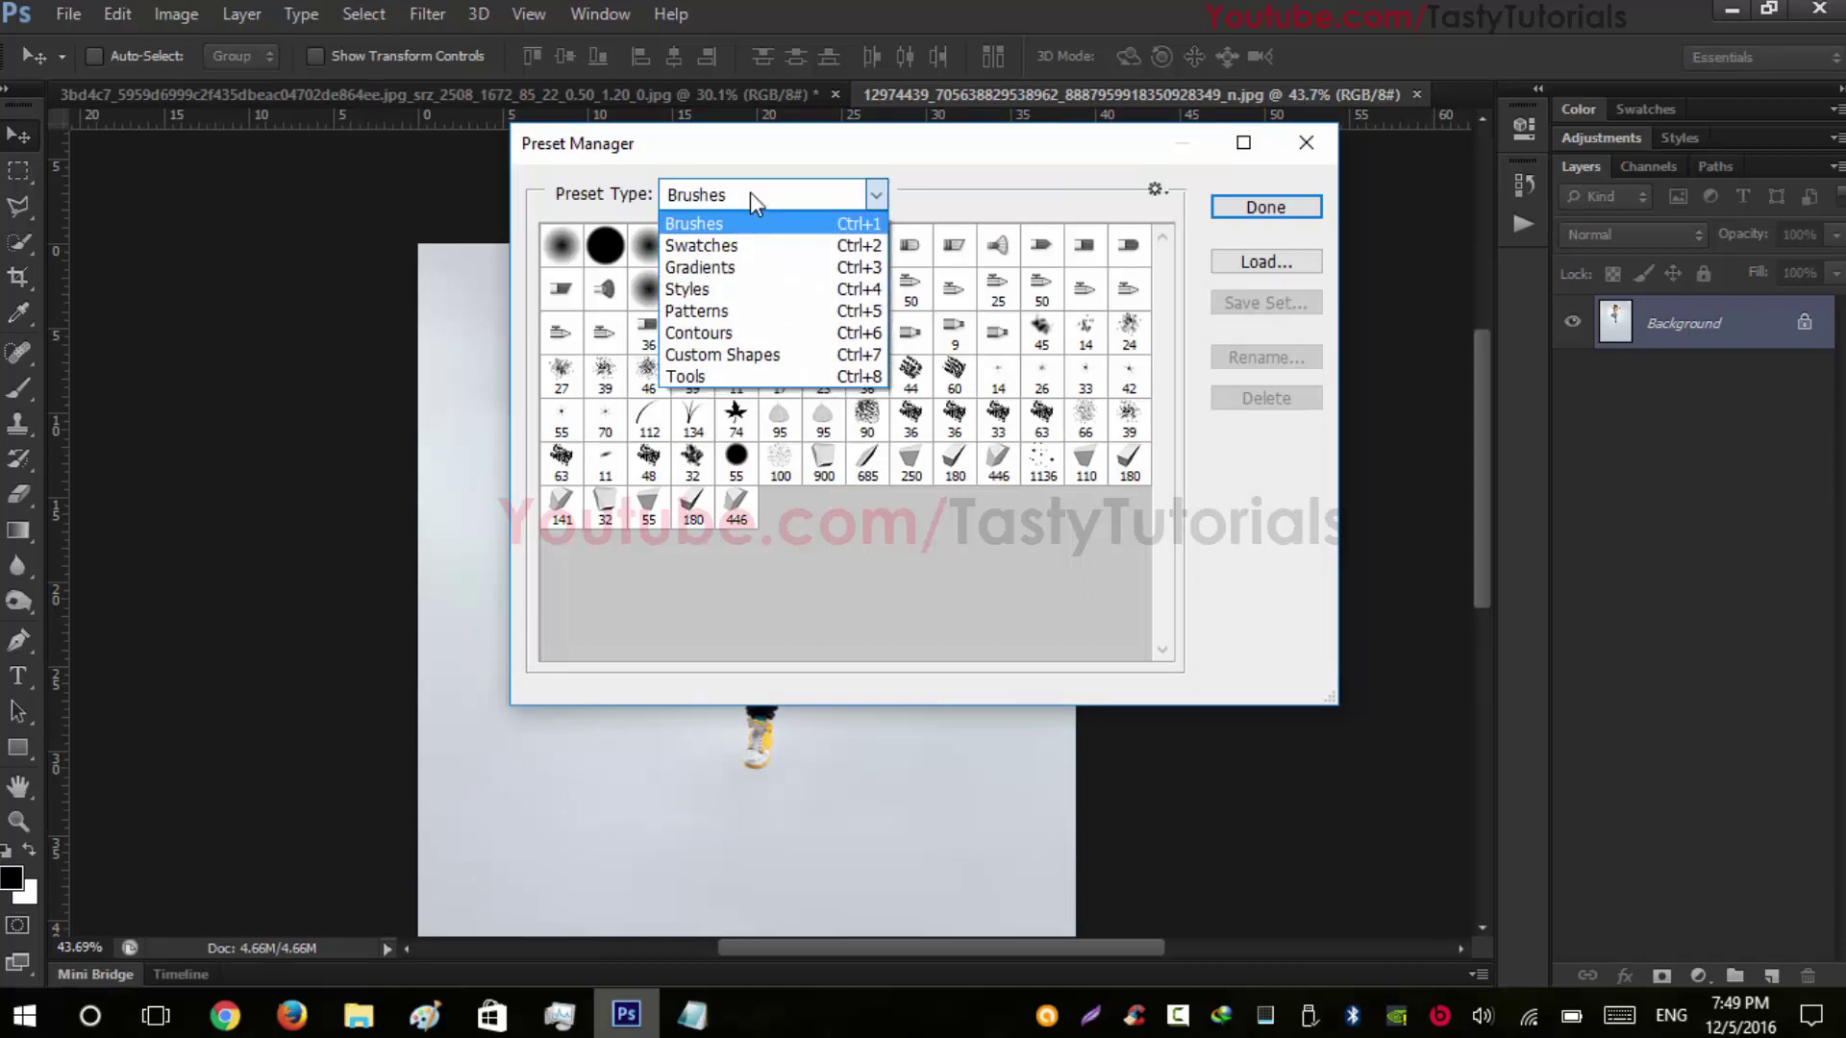
{"action": "left_click", "coordinate": [739, 310]}
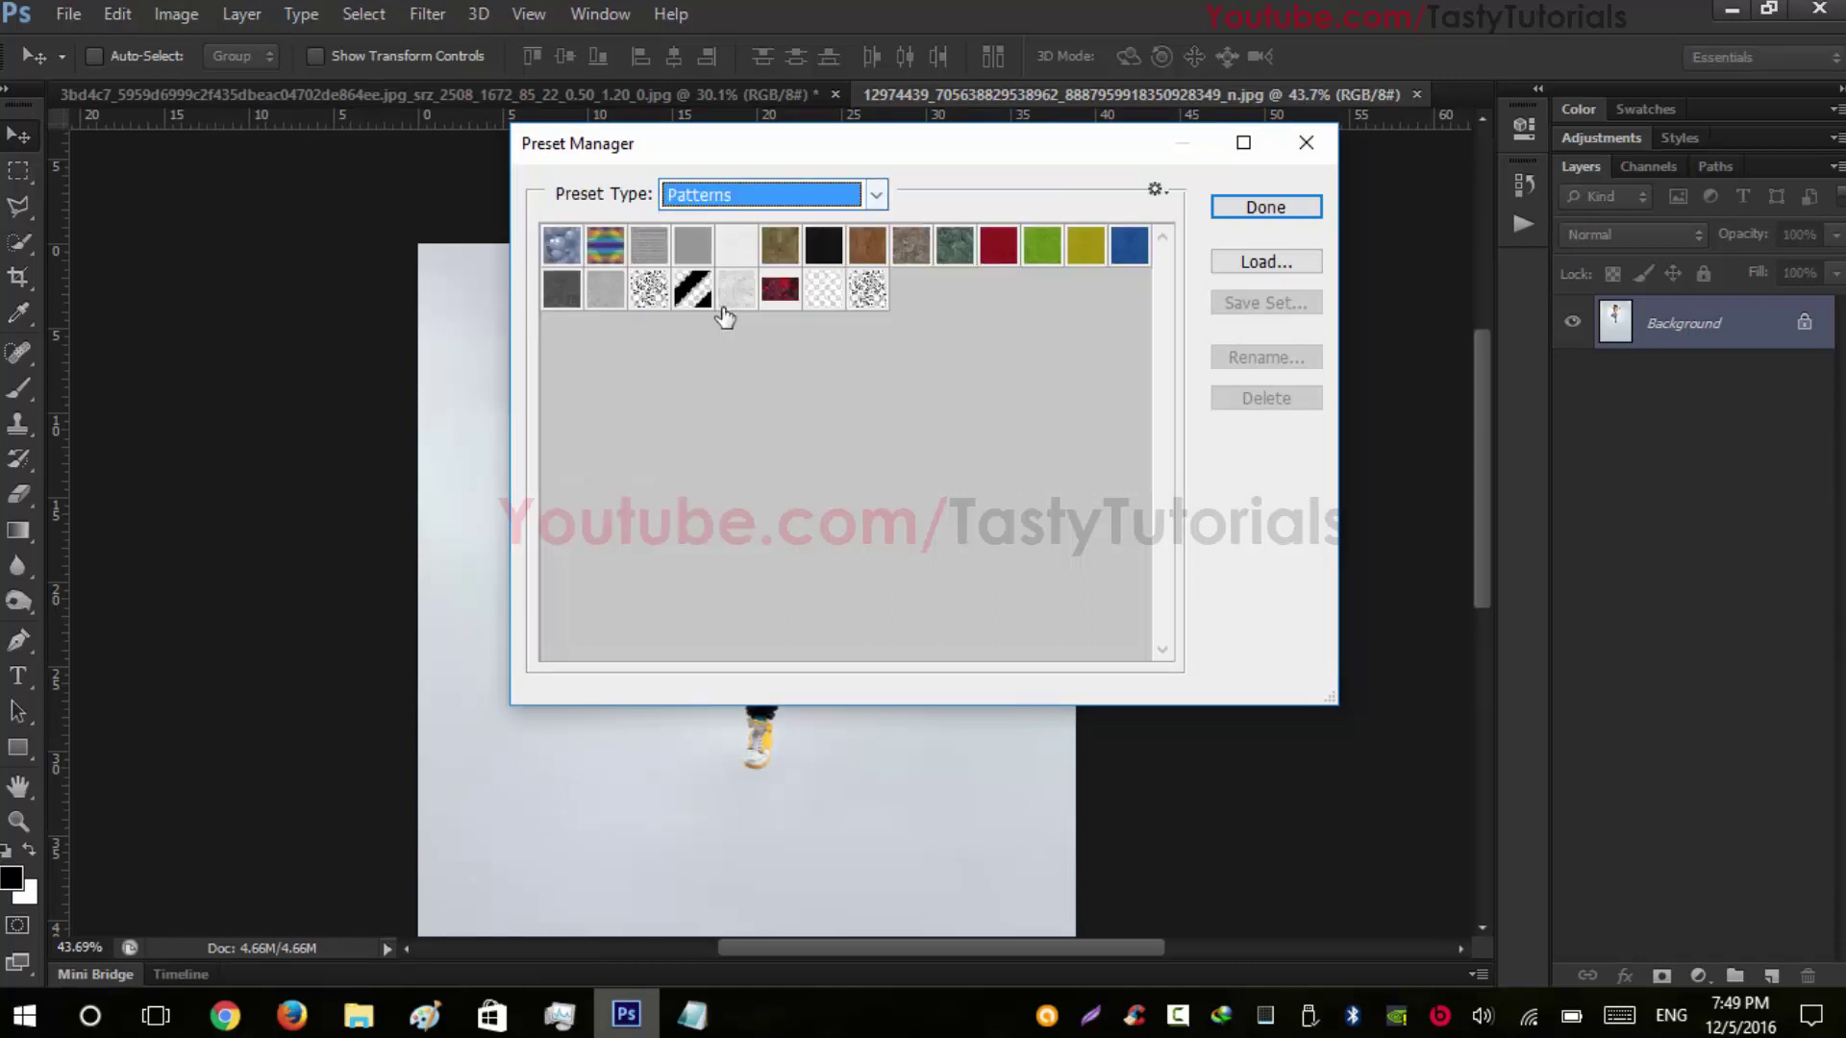
Try to load 3D Dispersion Patterns from the 3D Dispersion Actions folder, and close the Preset Manager
{"action": "left_click", "coordinate": [1252, 271]}
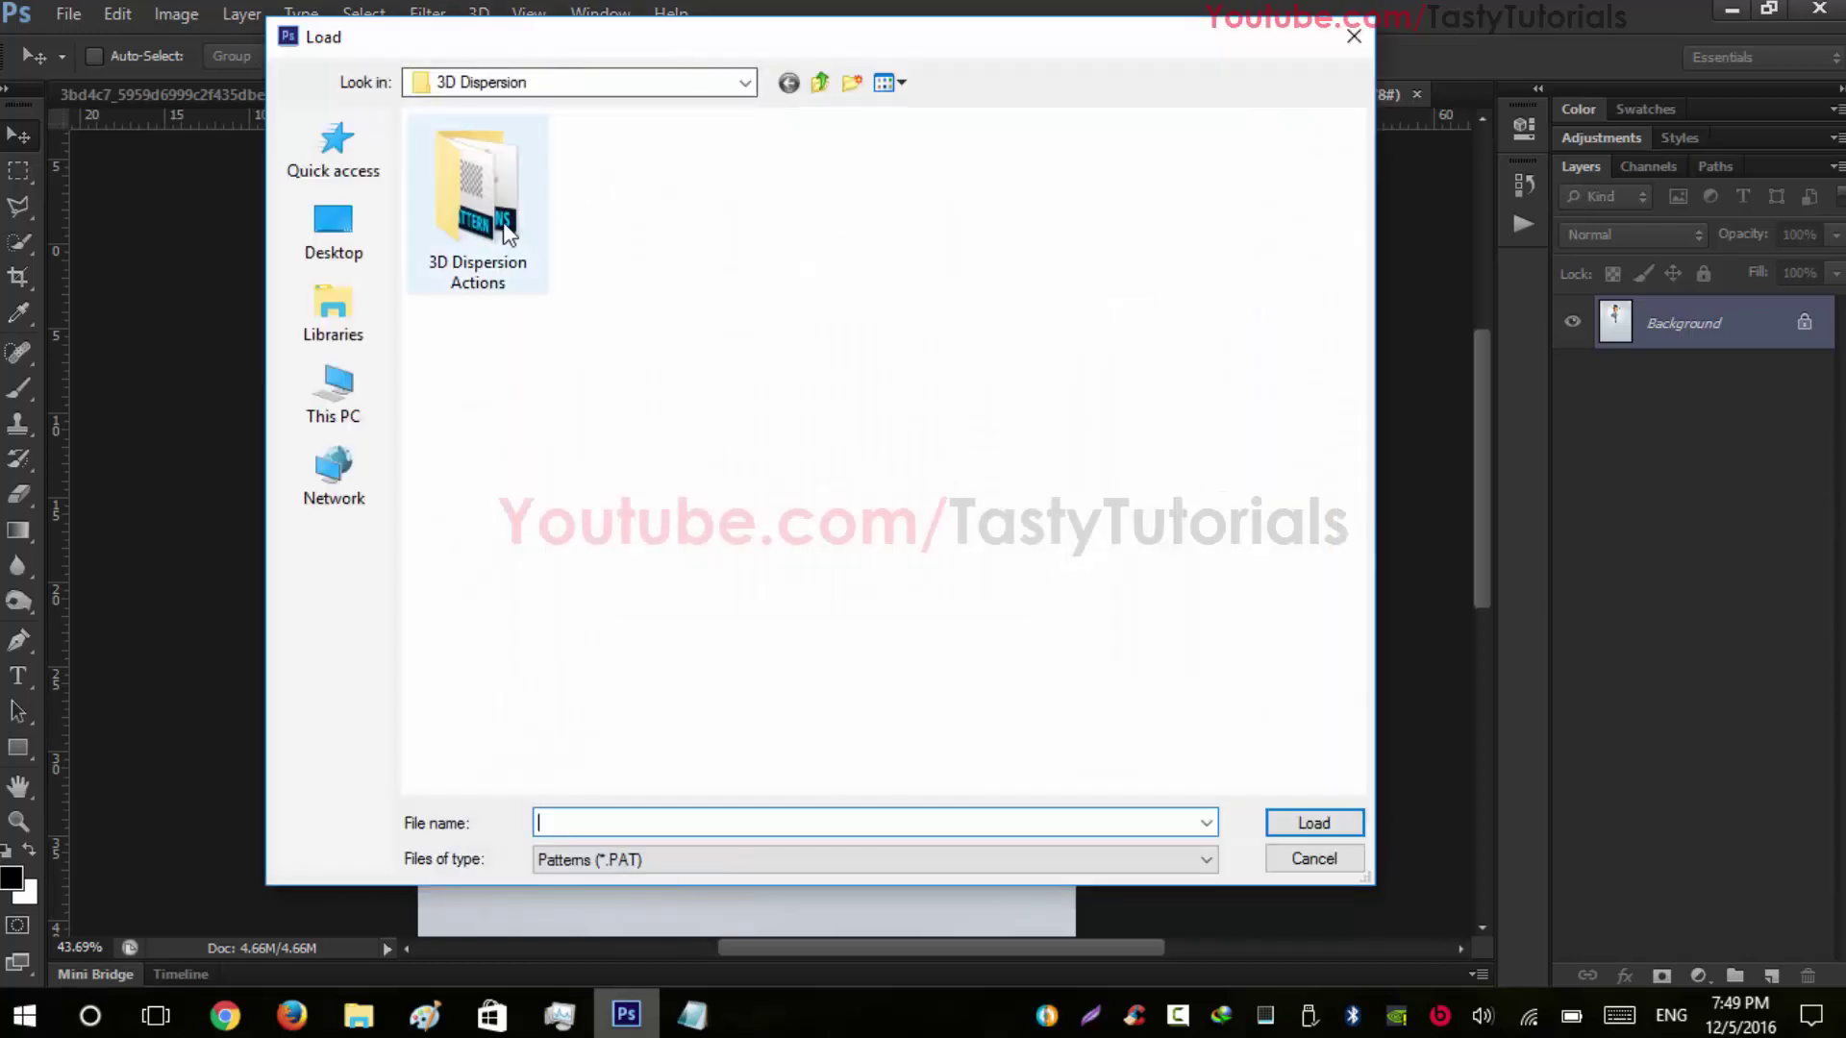
{"action": "double_click", "coordinate": [507, 233]}
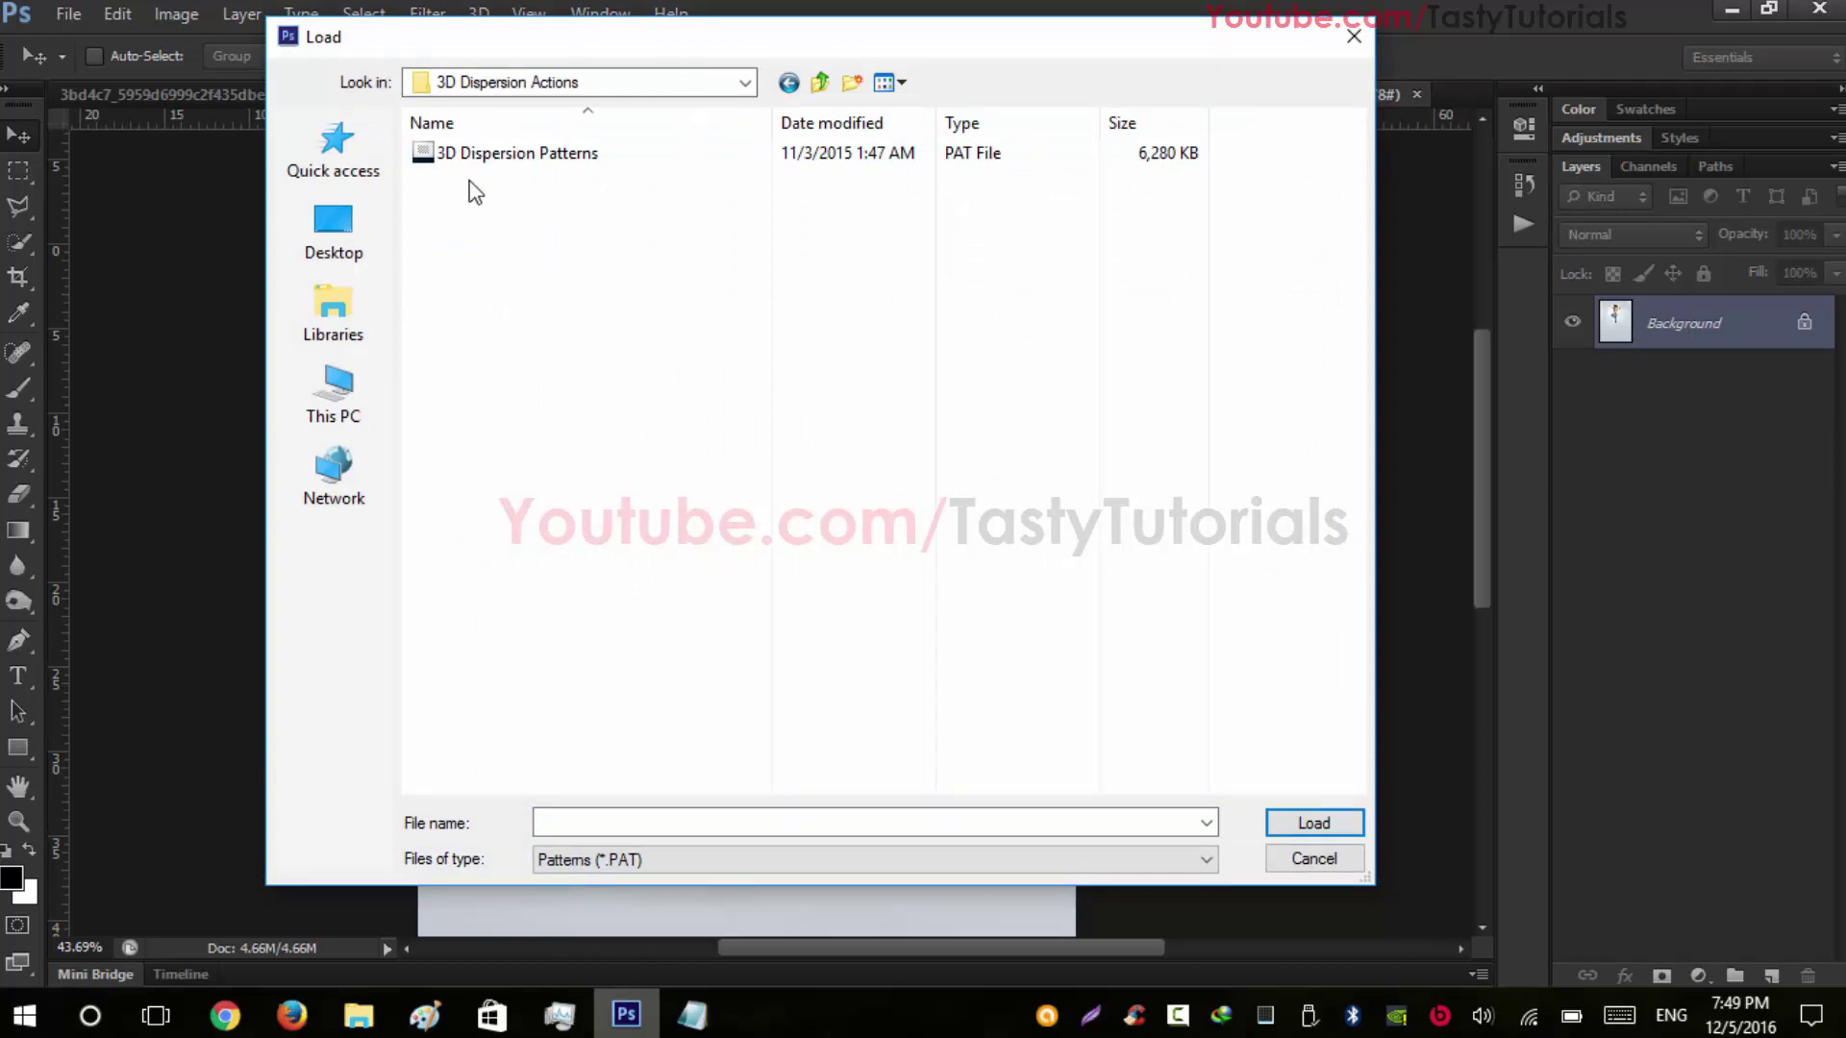
{"action": "left_click", "coordinate": [1299, 857]}
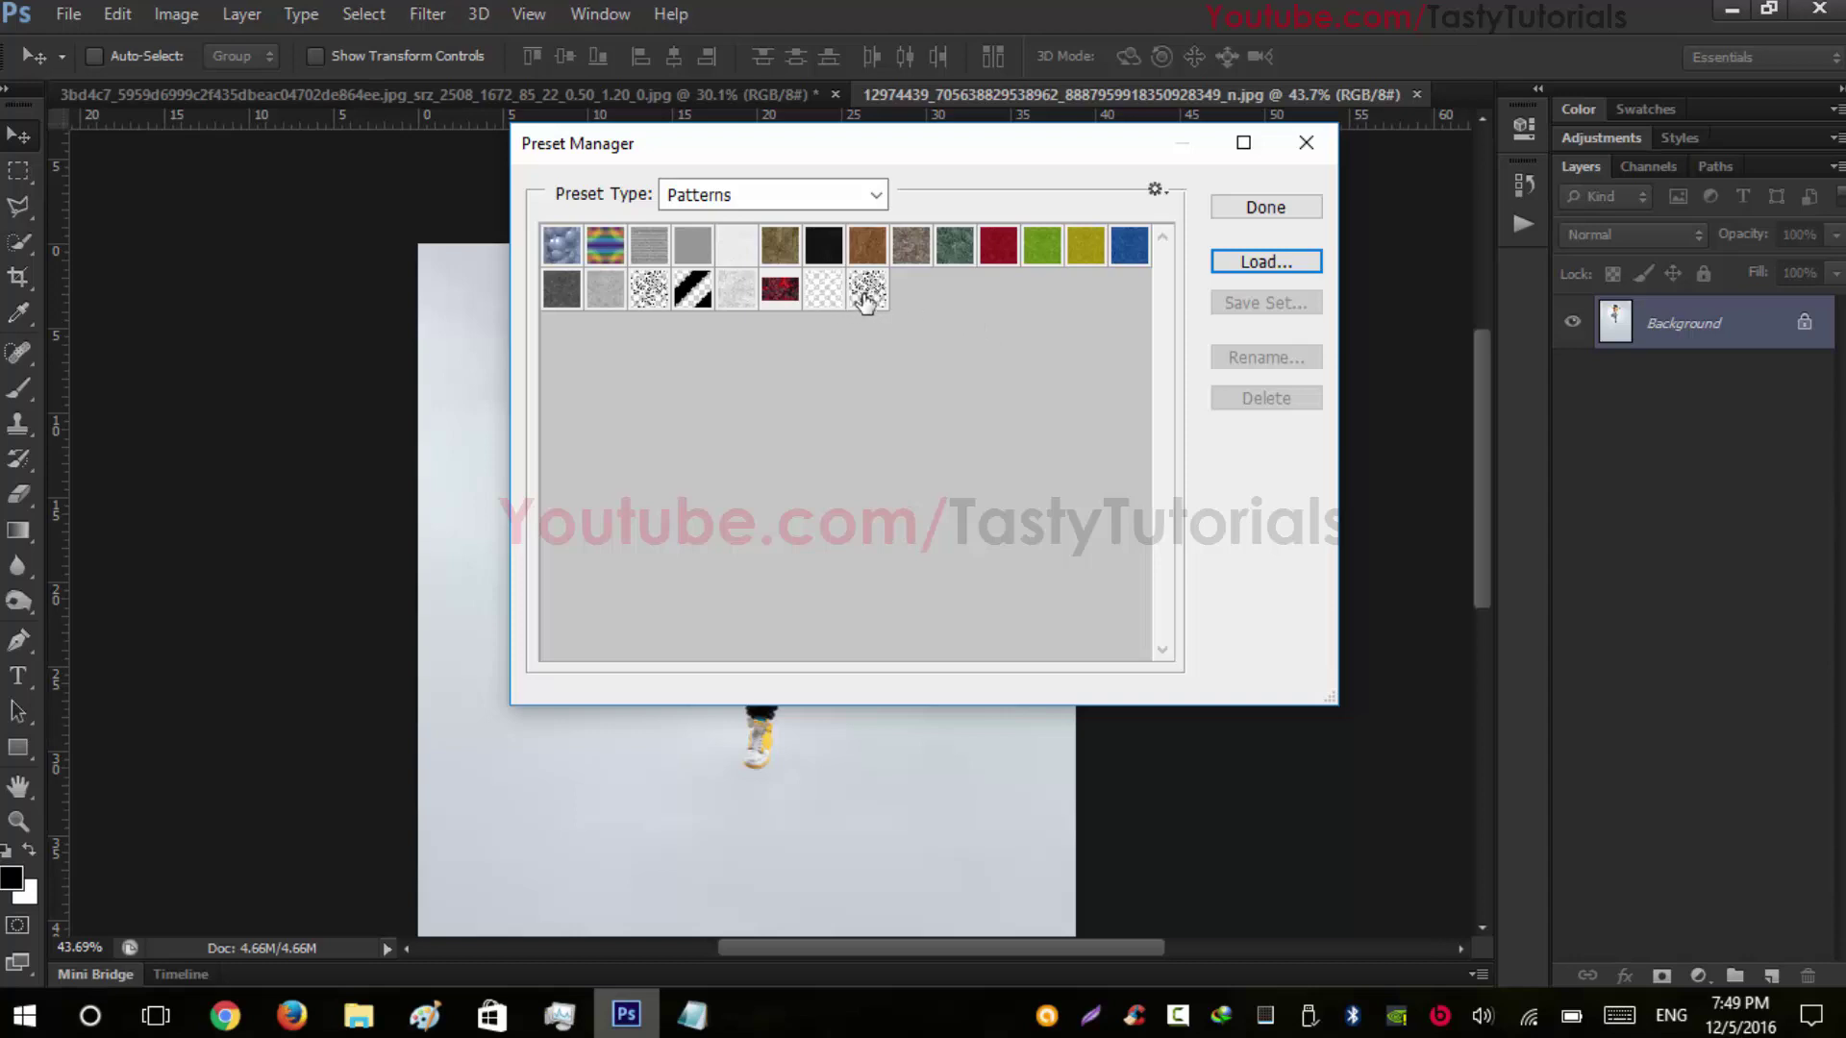
{"action": "left_click", "coordinate": [1266, 208]}
Show the Actions panel and collapse the Up action and the 3D Dispersion Photoshop Action set
{"action": "key", "text": "ctrl+0"}
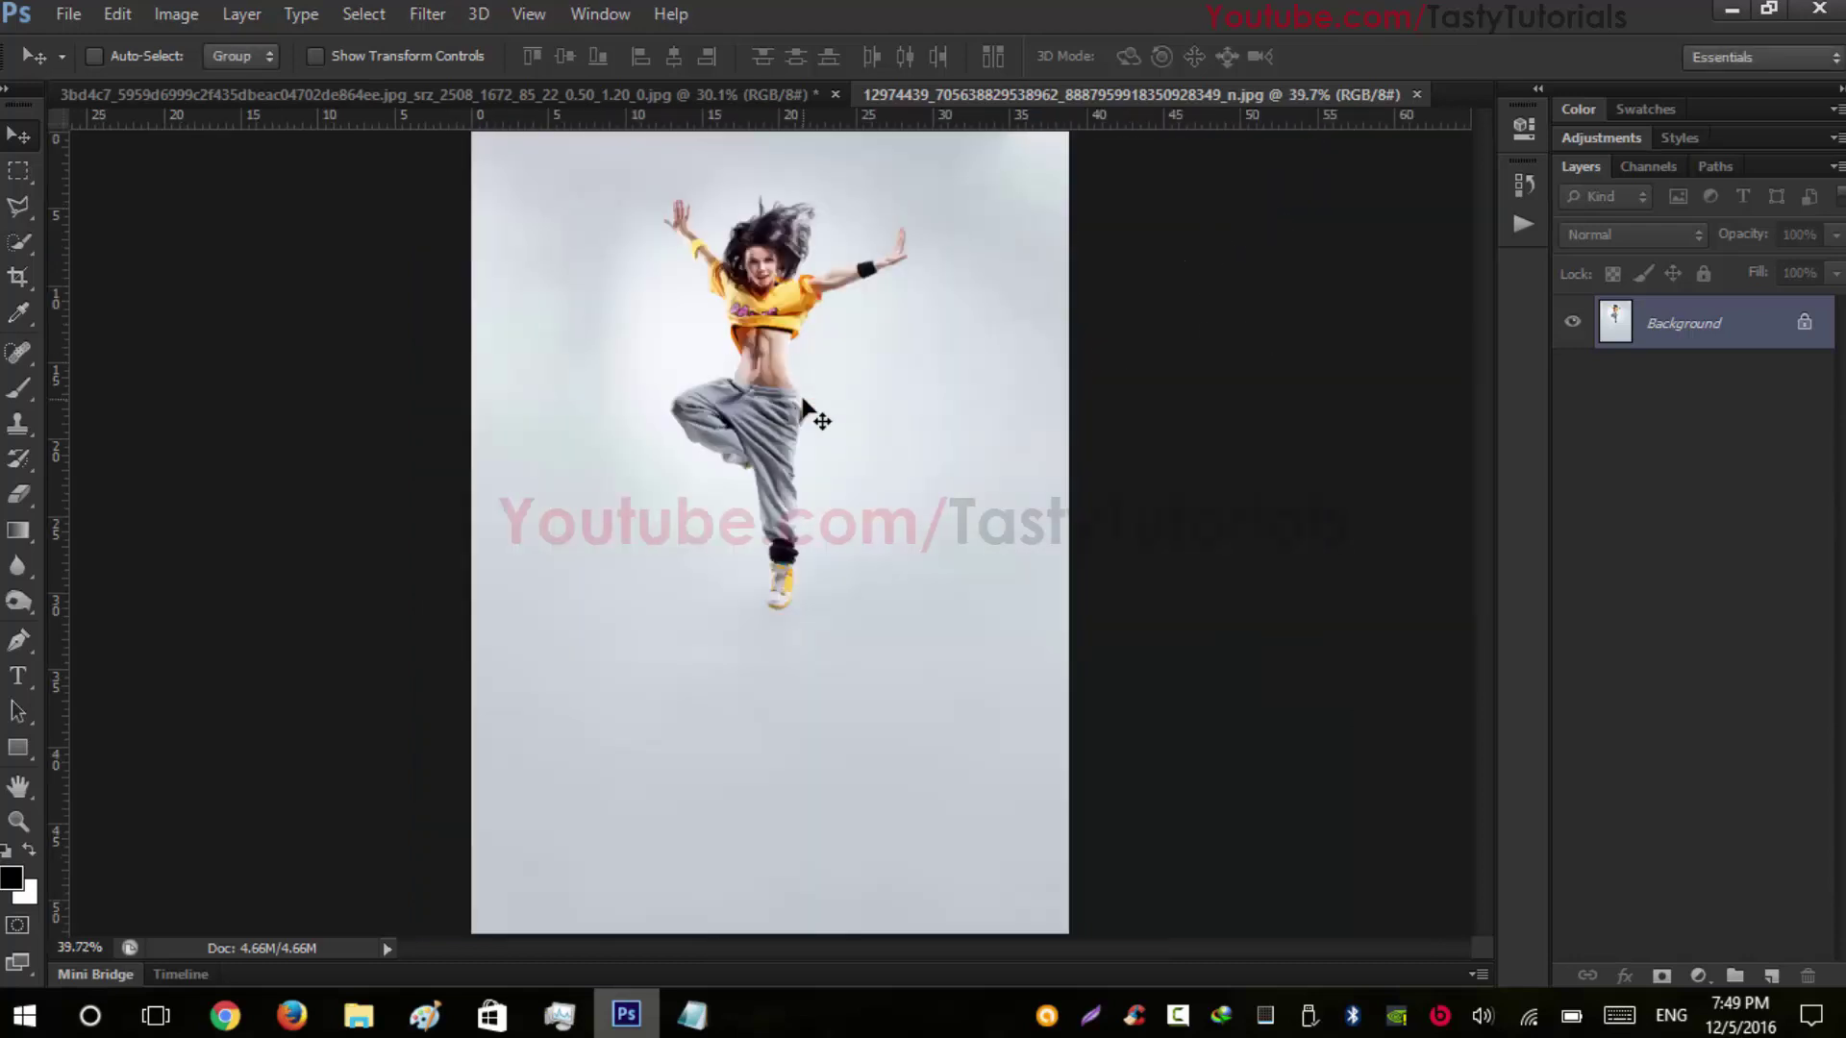
{"action": "scroll", "coordinate": [806, 404], "scroll_direction": "up", "scroll_amount": 2}
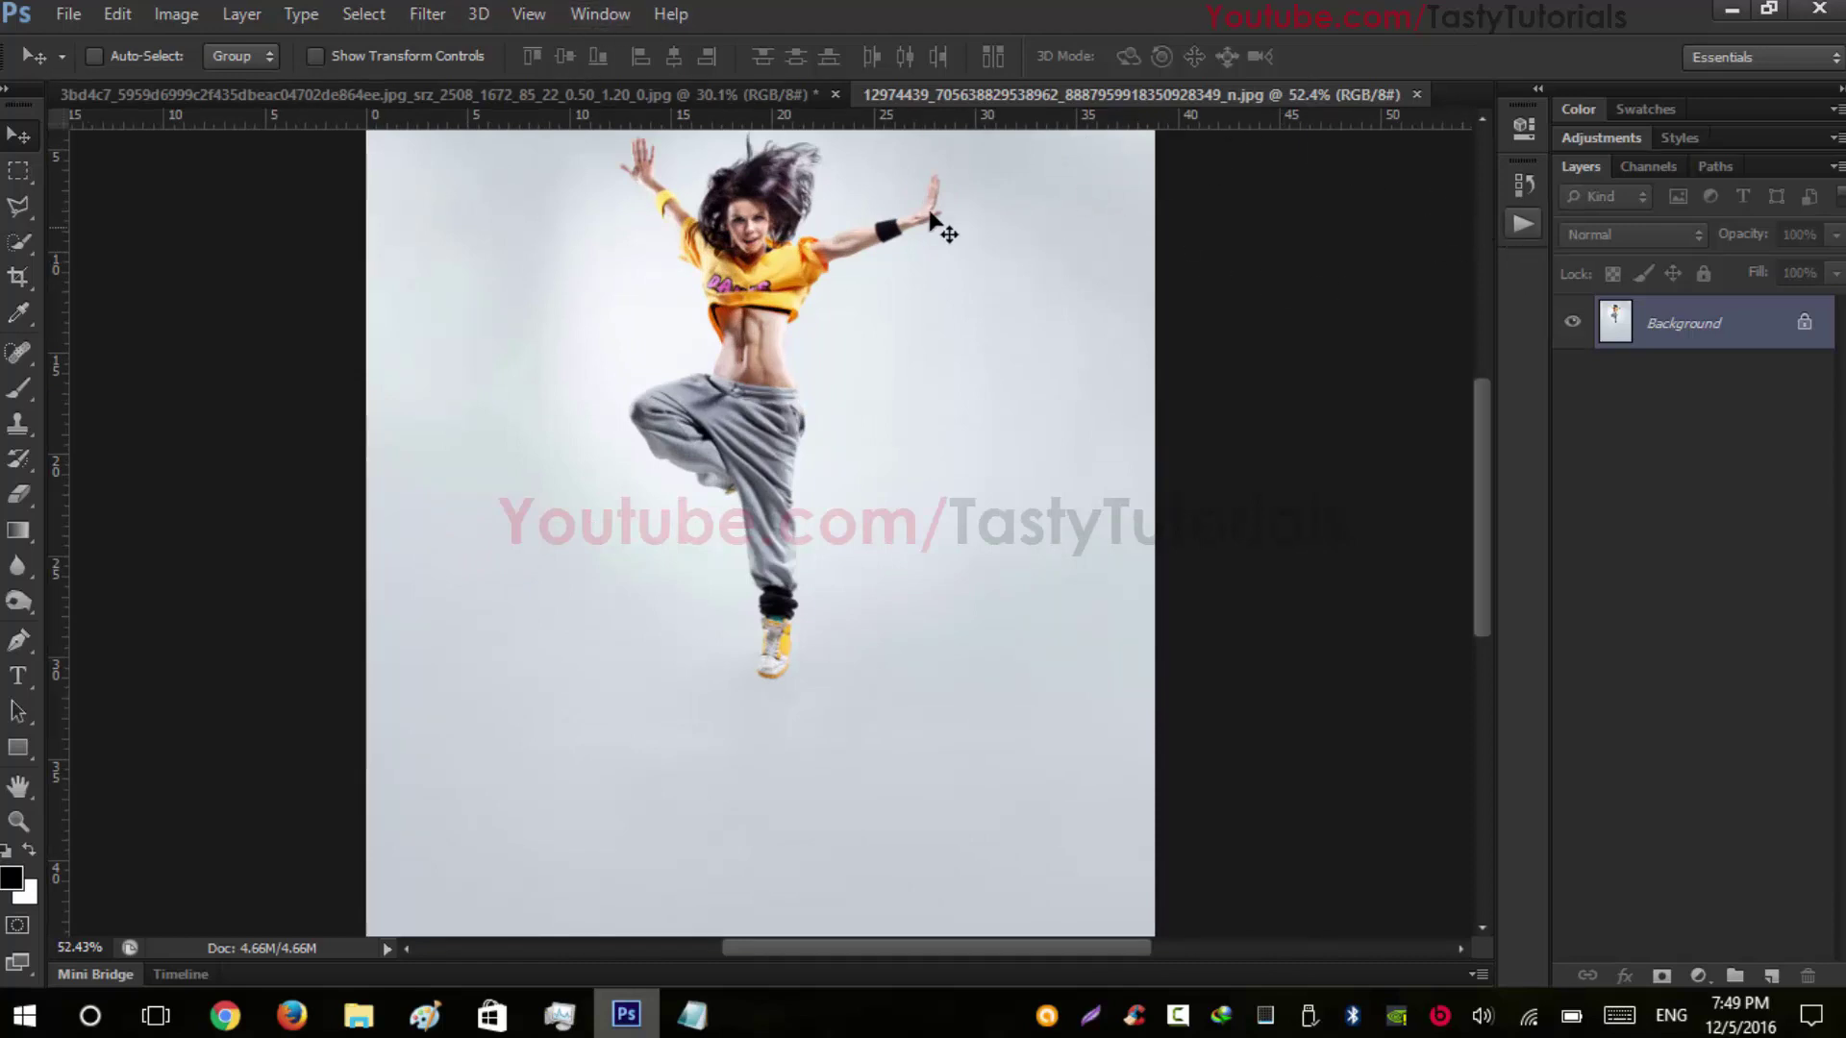
{"action": "left_click", "coordinate": [600, 14]}
{"action": "left_click", "coordinate": [615, 171]}
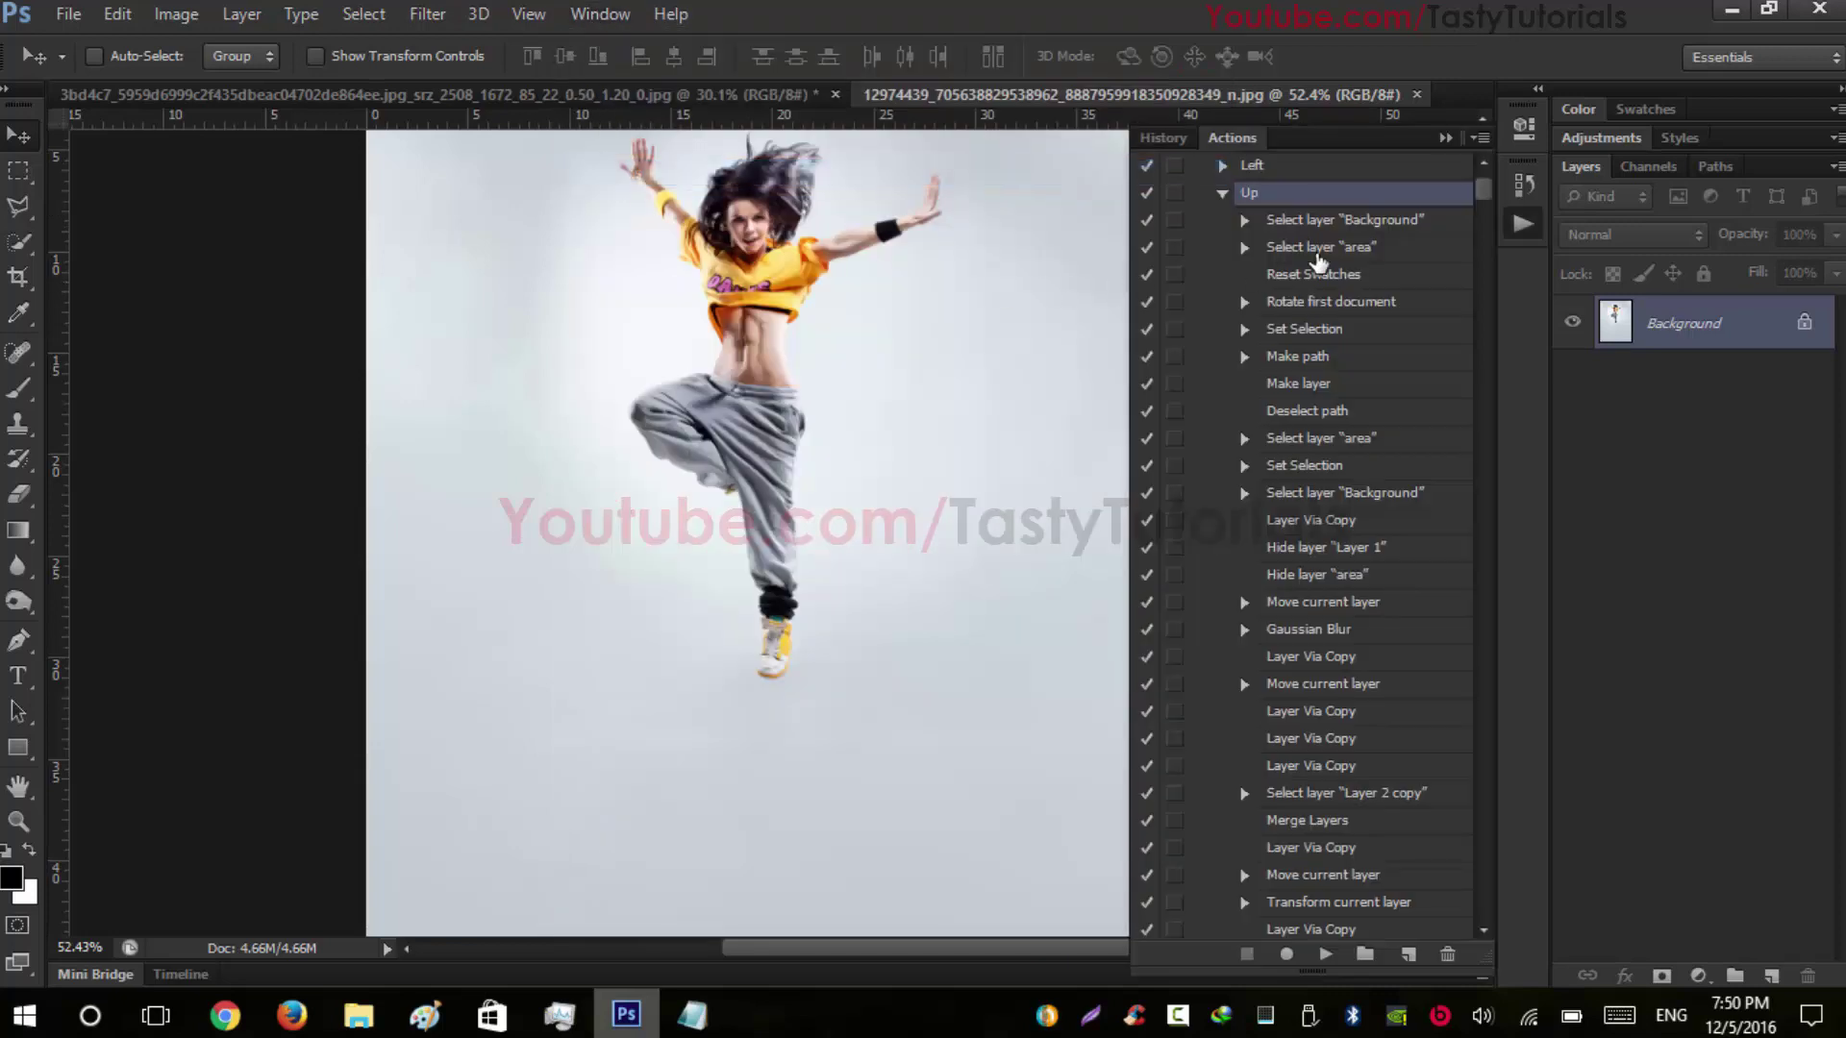
{"action": "left_click", "coordinate": [1223, 193]}
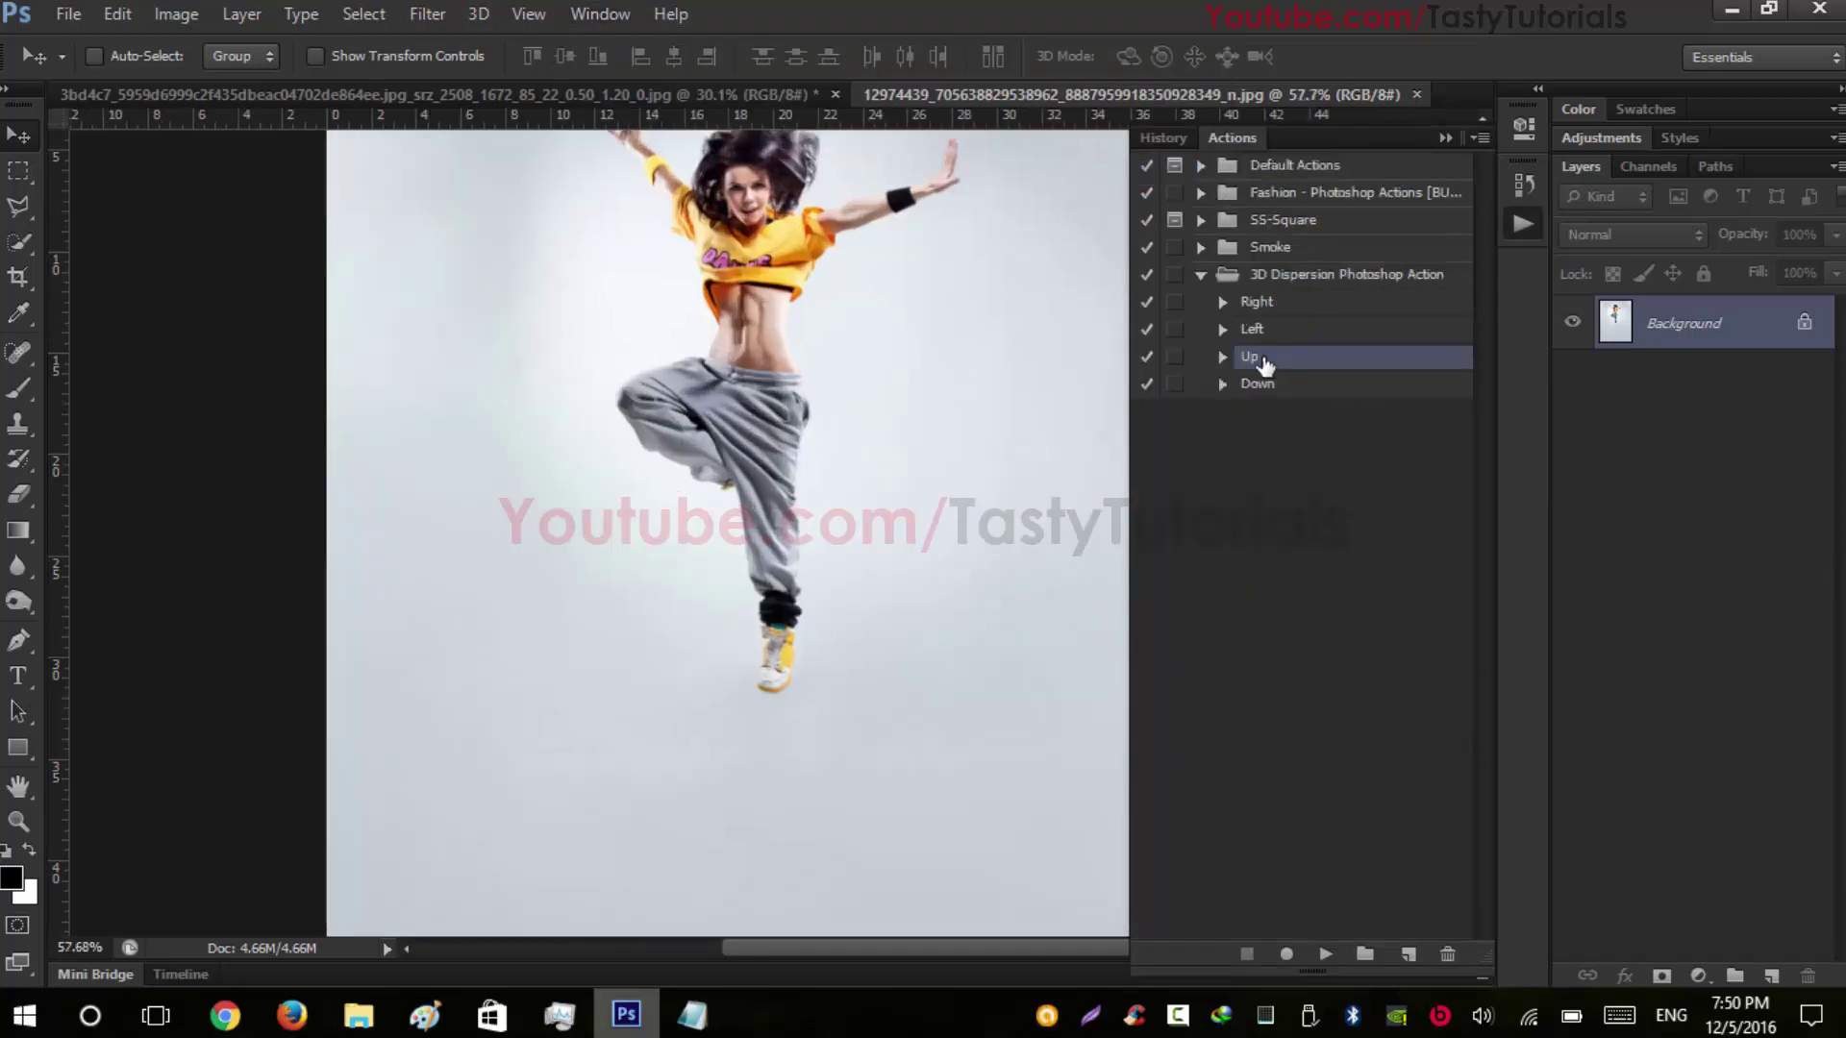
{"action": "left_click", "coordinate": [1201, 276]}
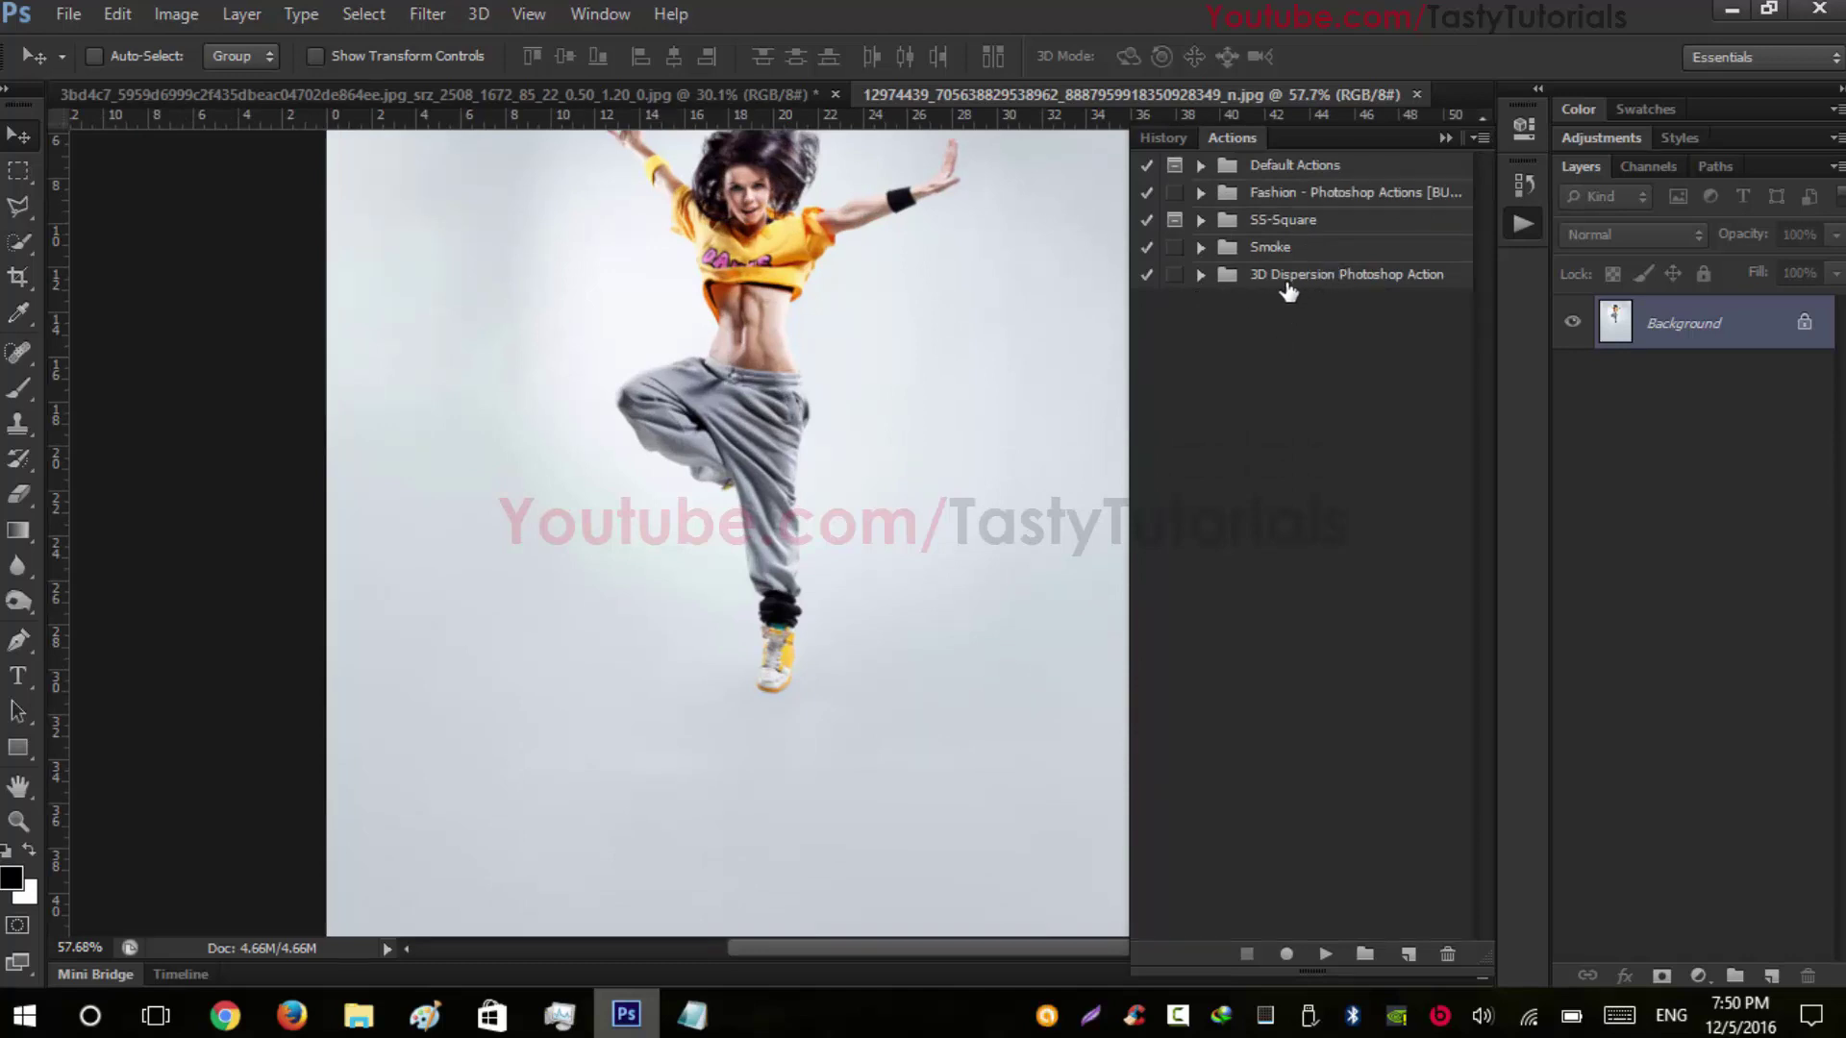
Try to load the 3D Dispersion Photoshop Action file from the 3D Dispersion Actions folder into the Actions panel
{"action": "left_click", "coordinate": [1479, 140]}
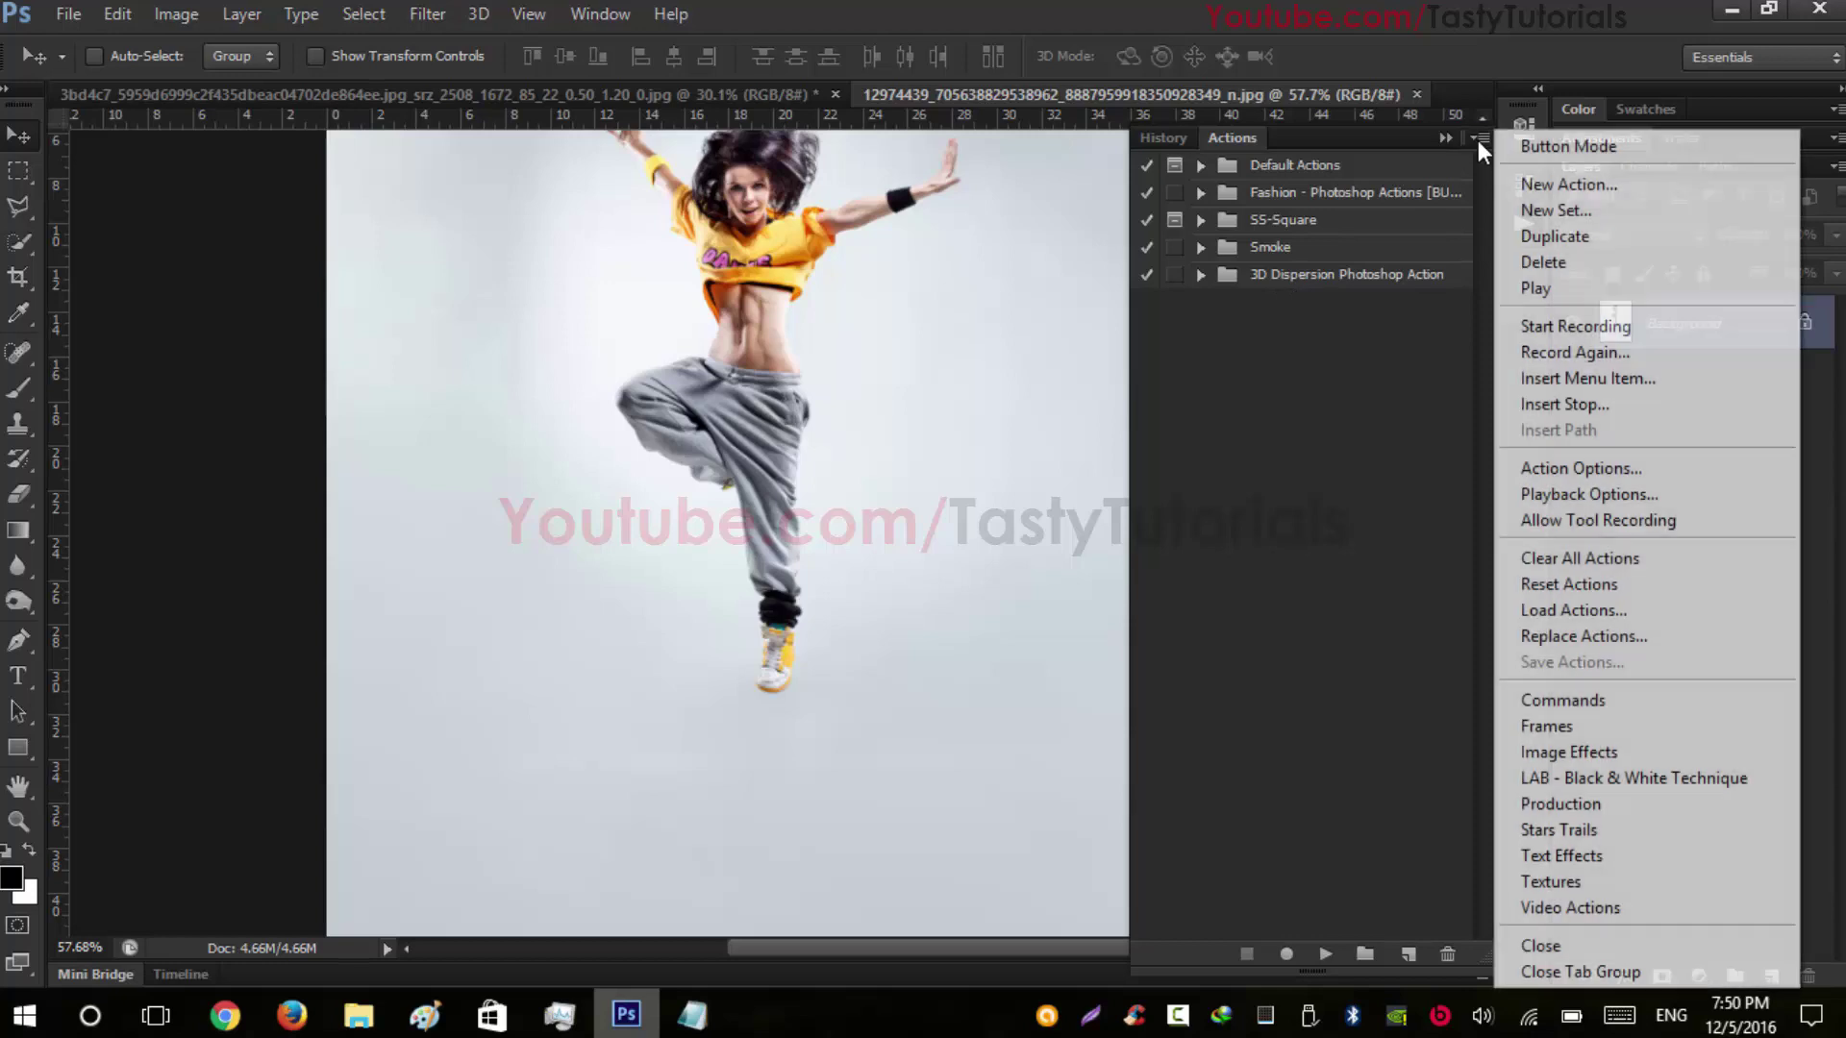
{"action": "left_click", "coordinate": [1584, 614]}
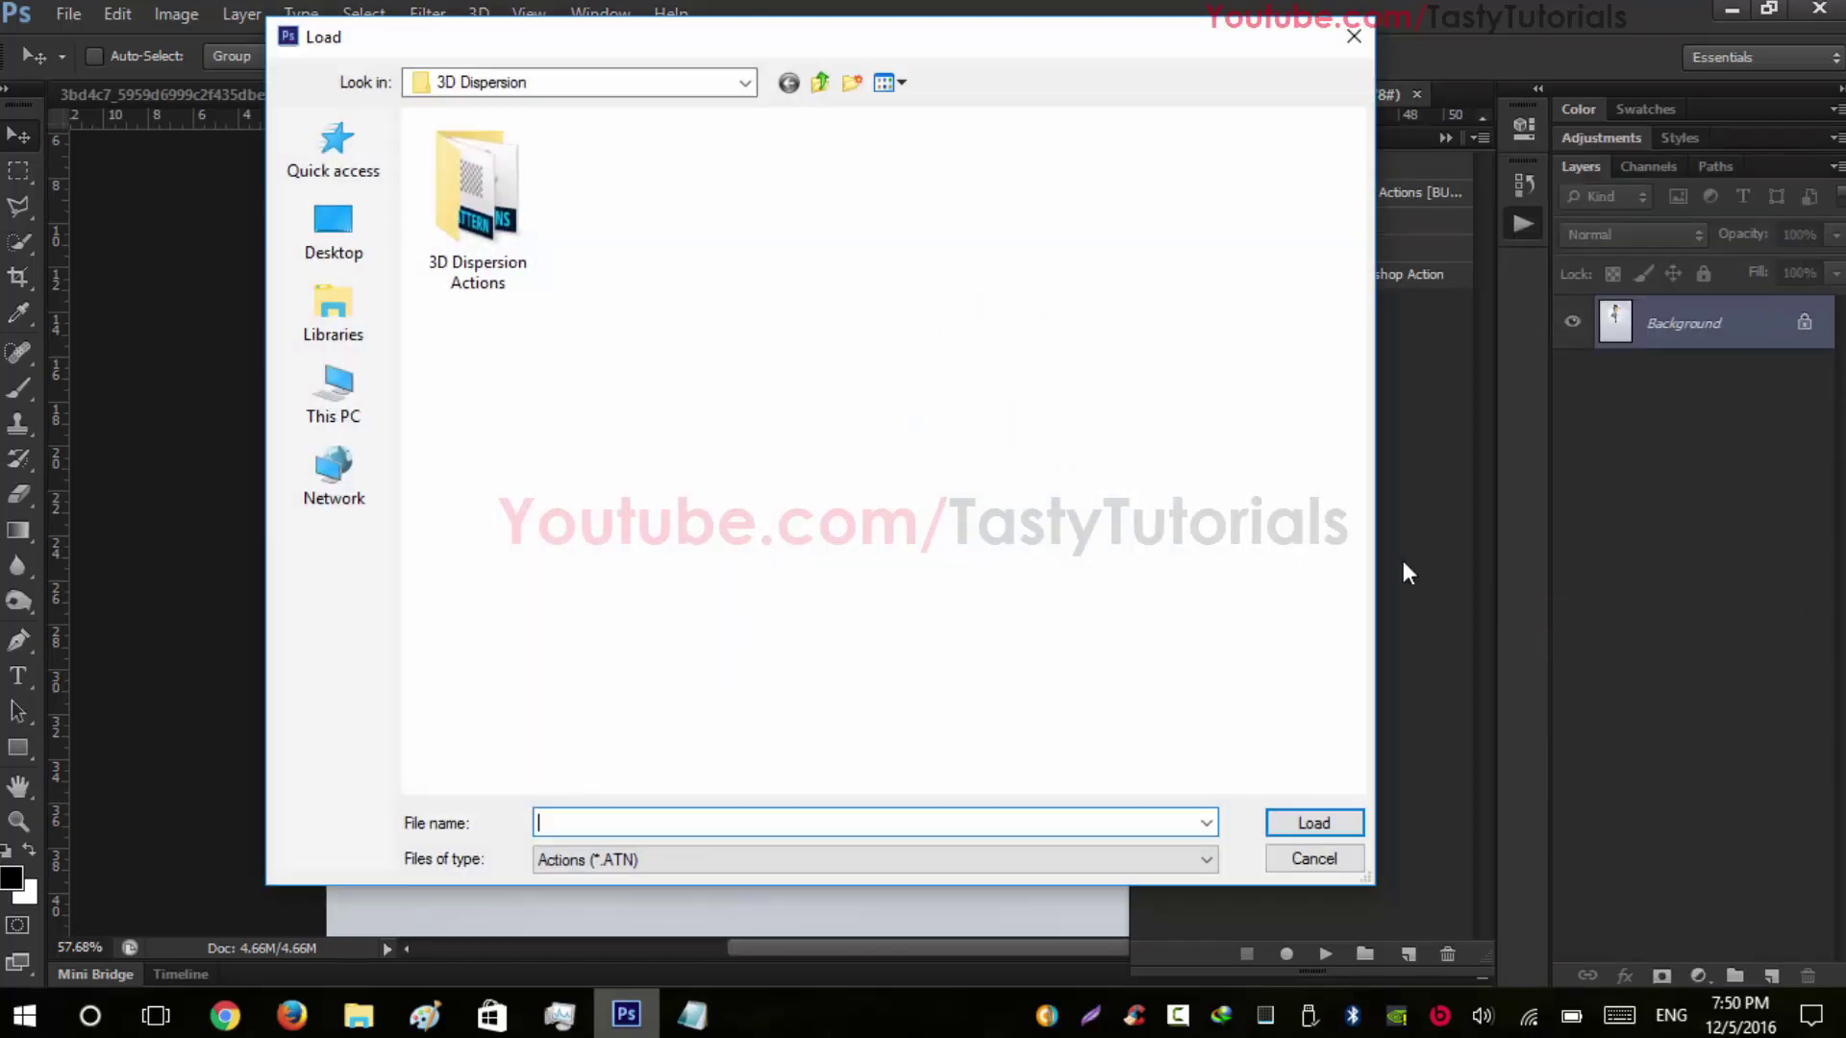
{"action": "double_click", "coordinate": [498, 203]}
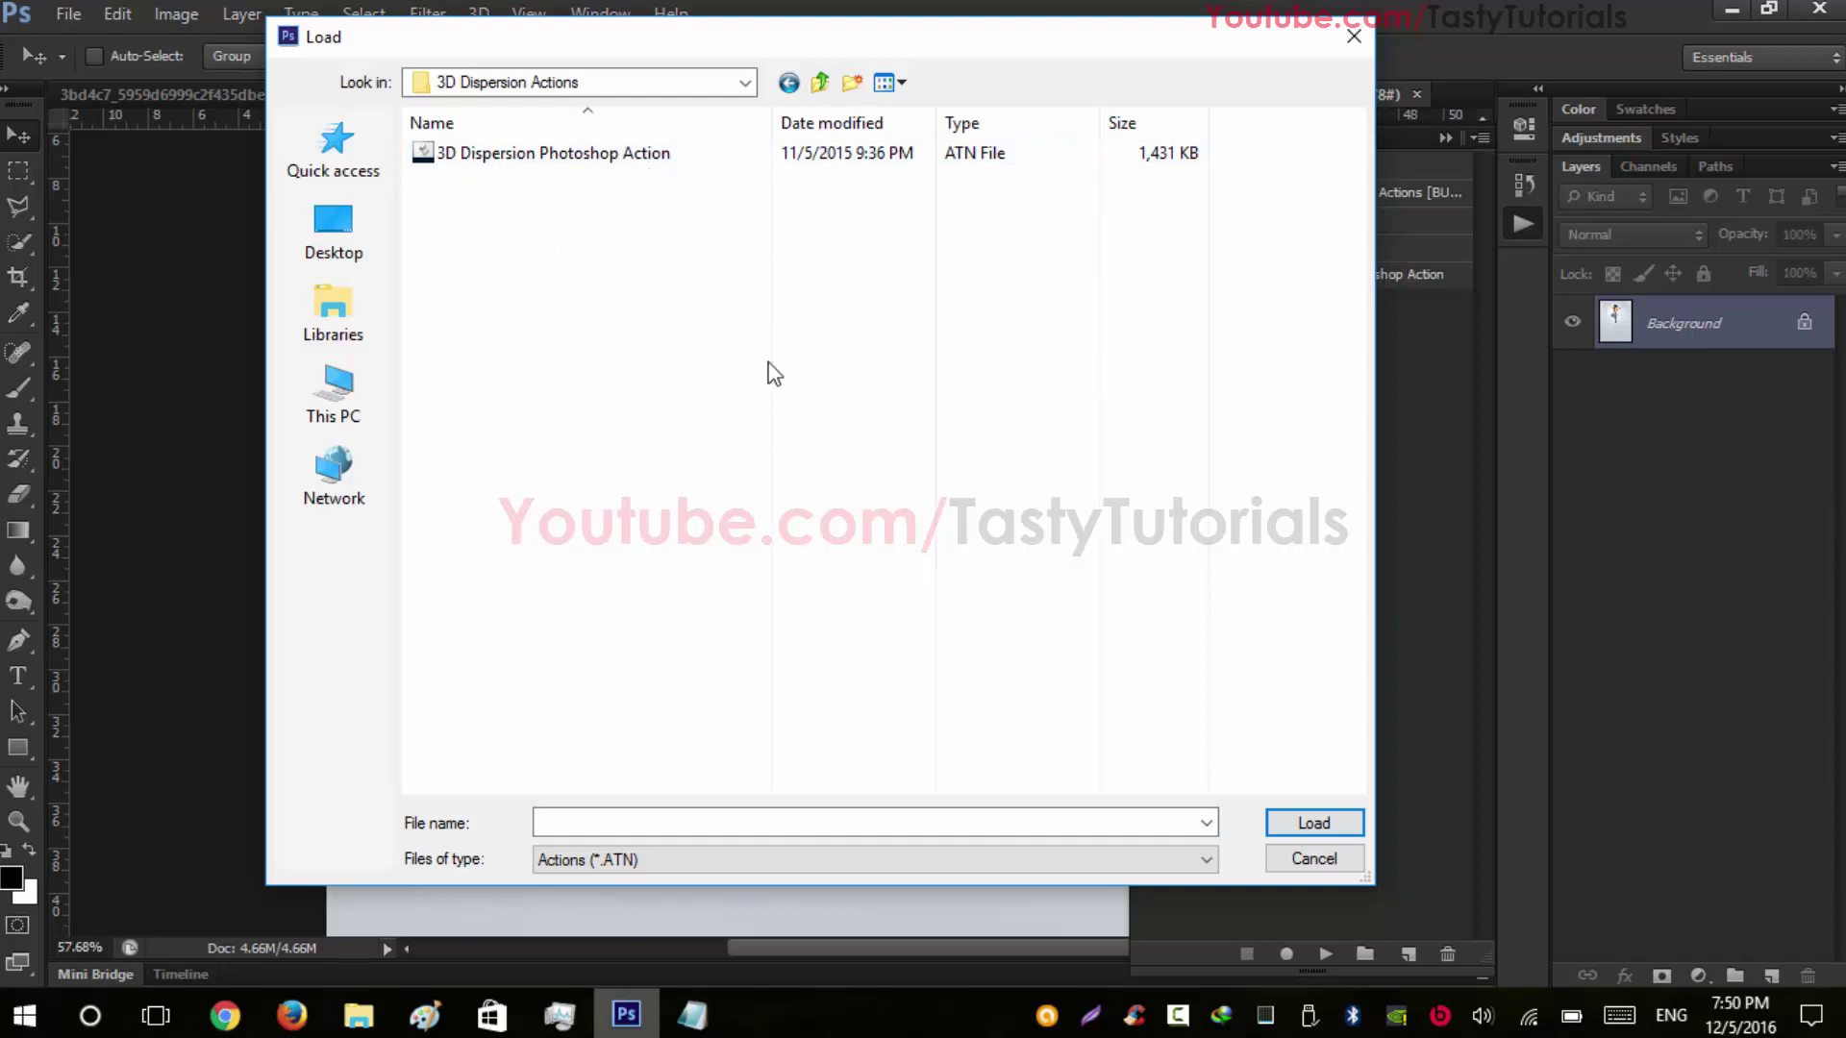
{"action": "left_click", "coordinate": [631, 159]}
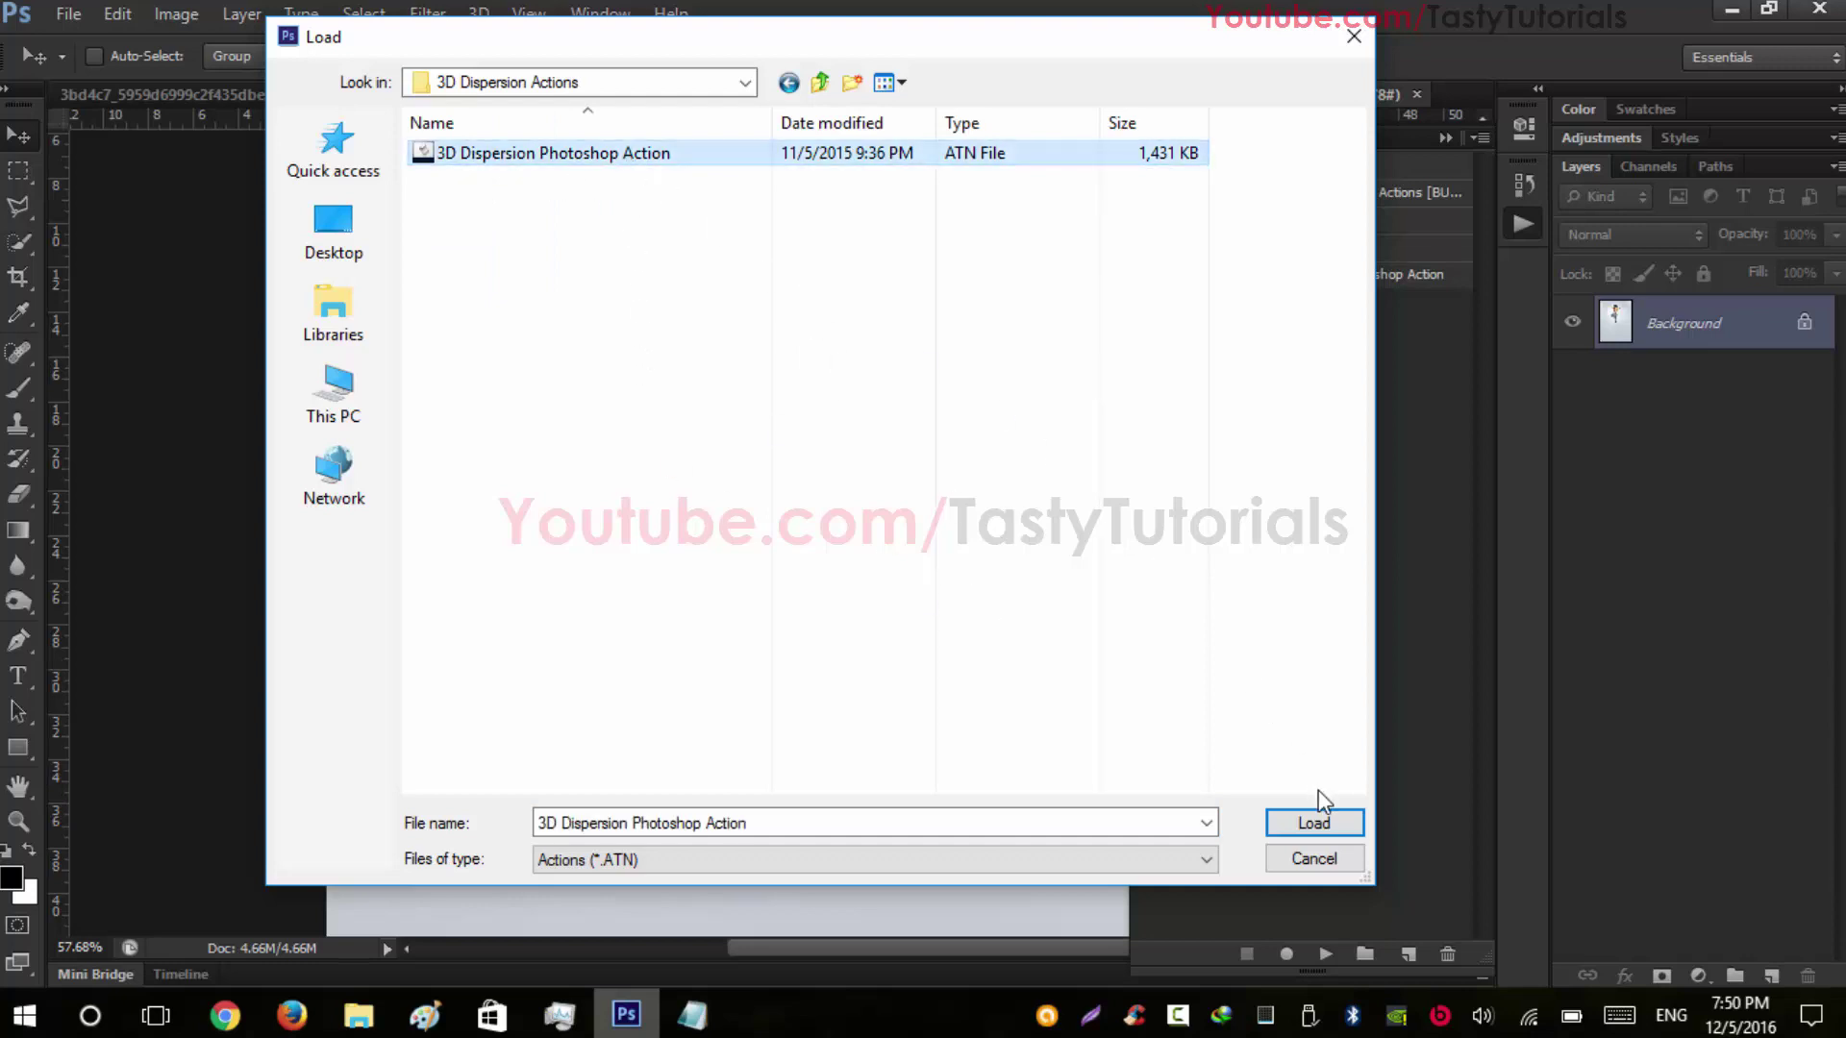
{"action": "left_click", "coordinate": [1302, 861]}
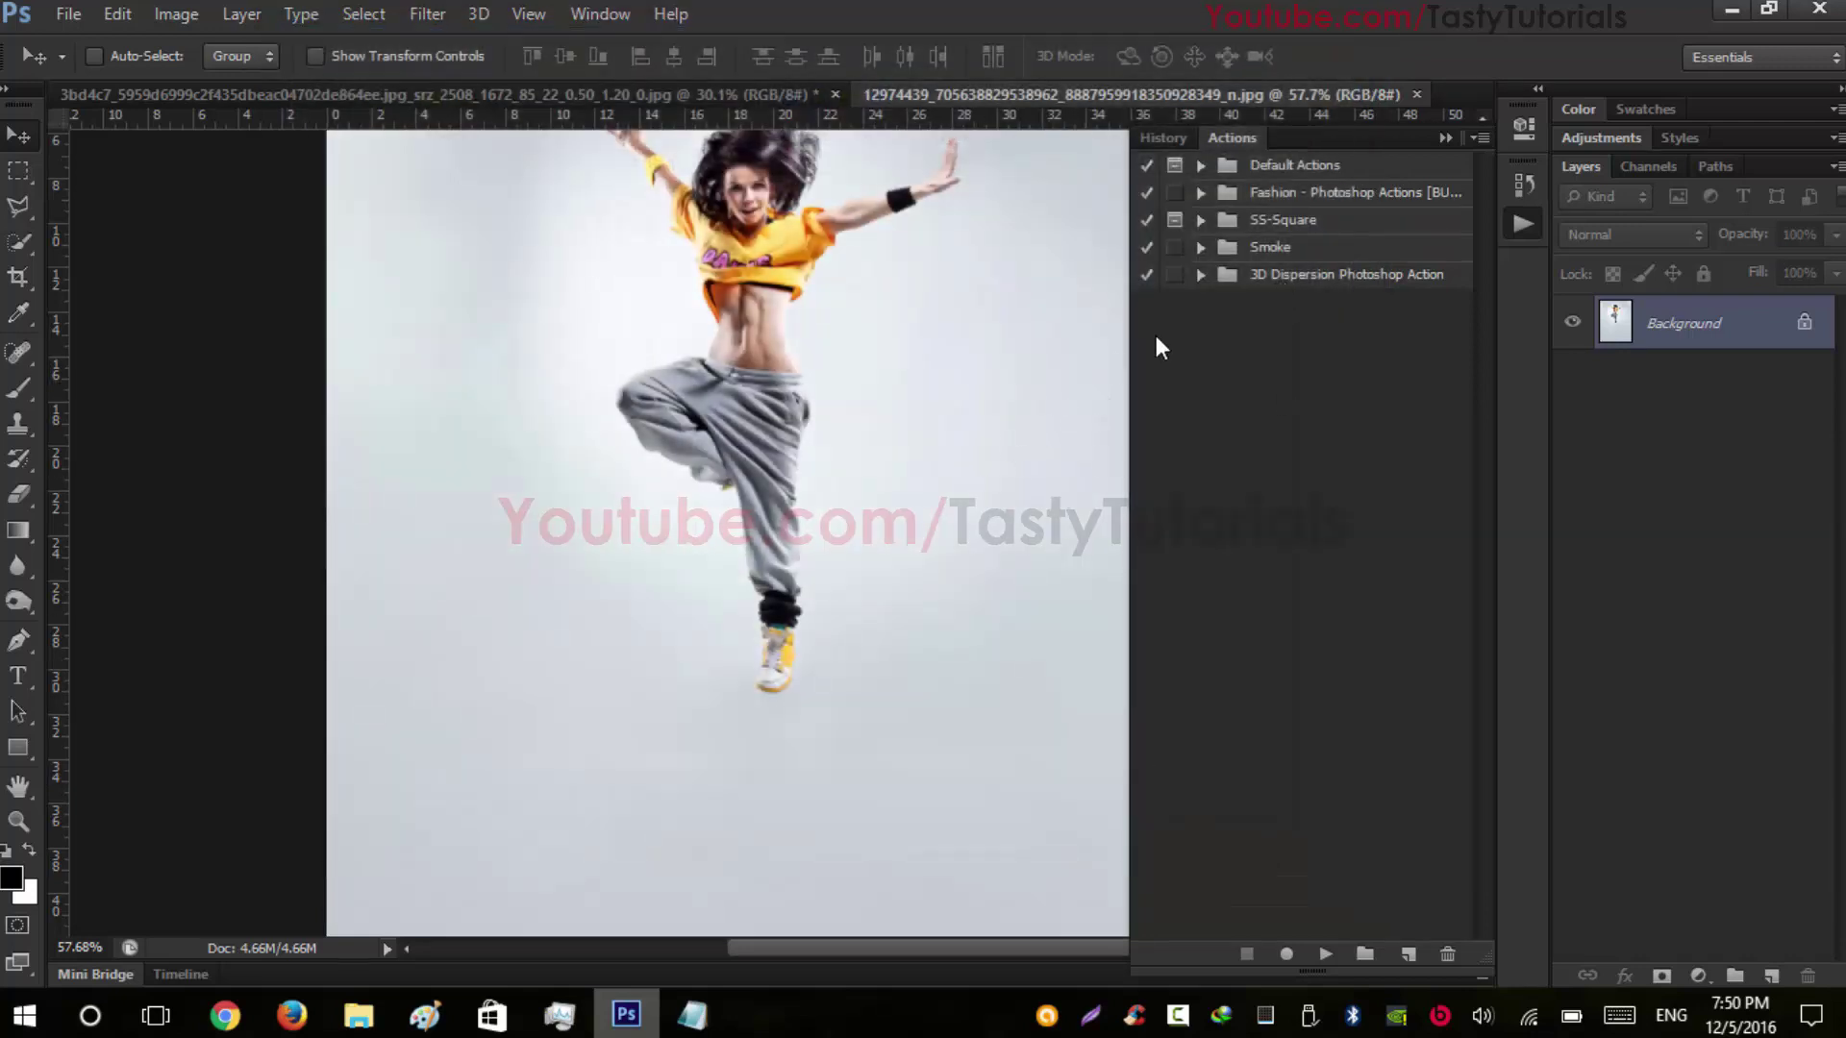
Expand the 3D Dispersion Photoshop Action set to examine its direction actions, and collapse the Actions panel
{"action": "scroll", "coordinate": [939, 535], "scroll_direction": "down", "scroll_amount": 2}
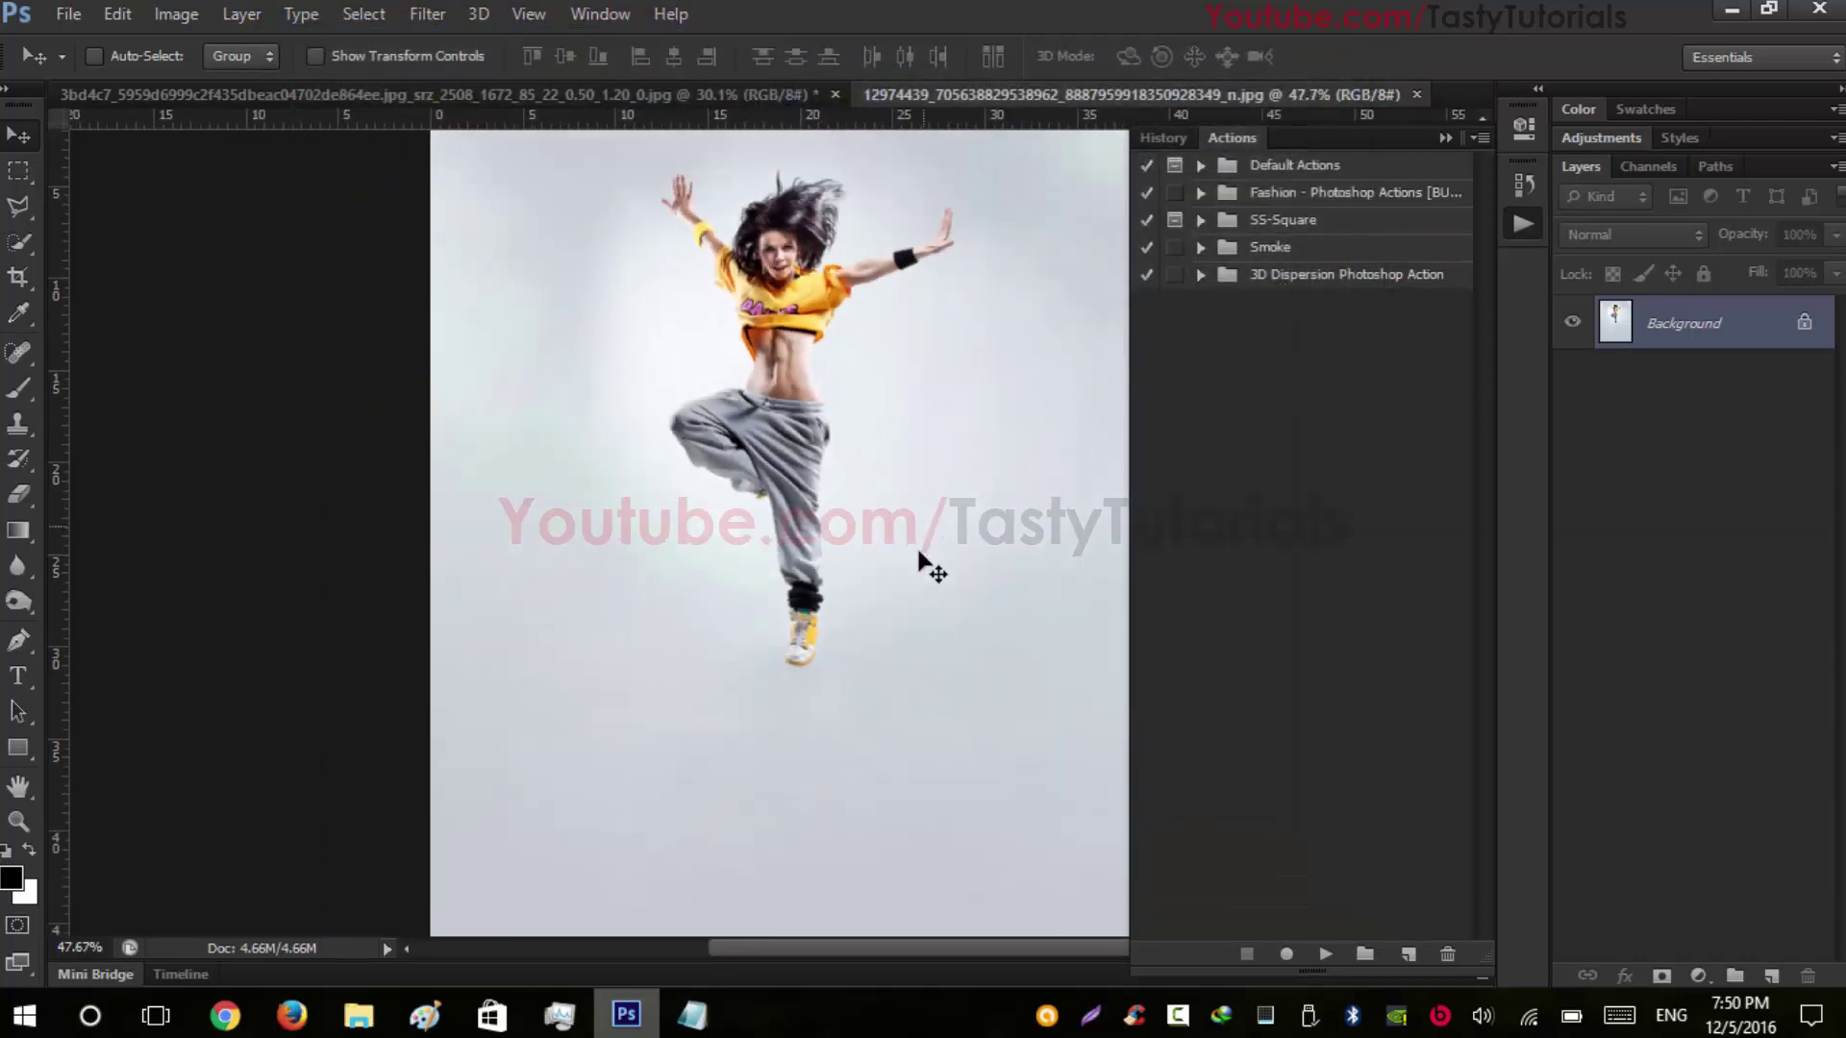
{"action": "left_click", "coordinate": [1235, 279]}
{"action": "left_click", "coordinate": [1201, 275]}
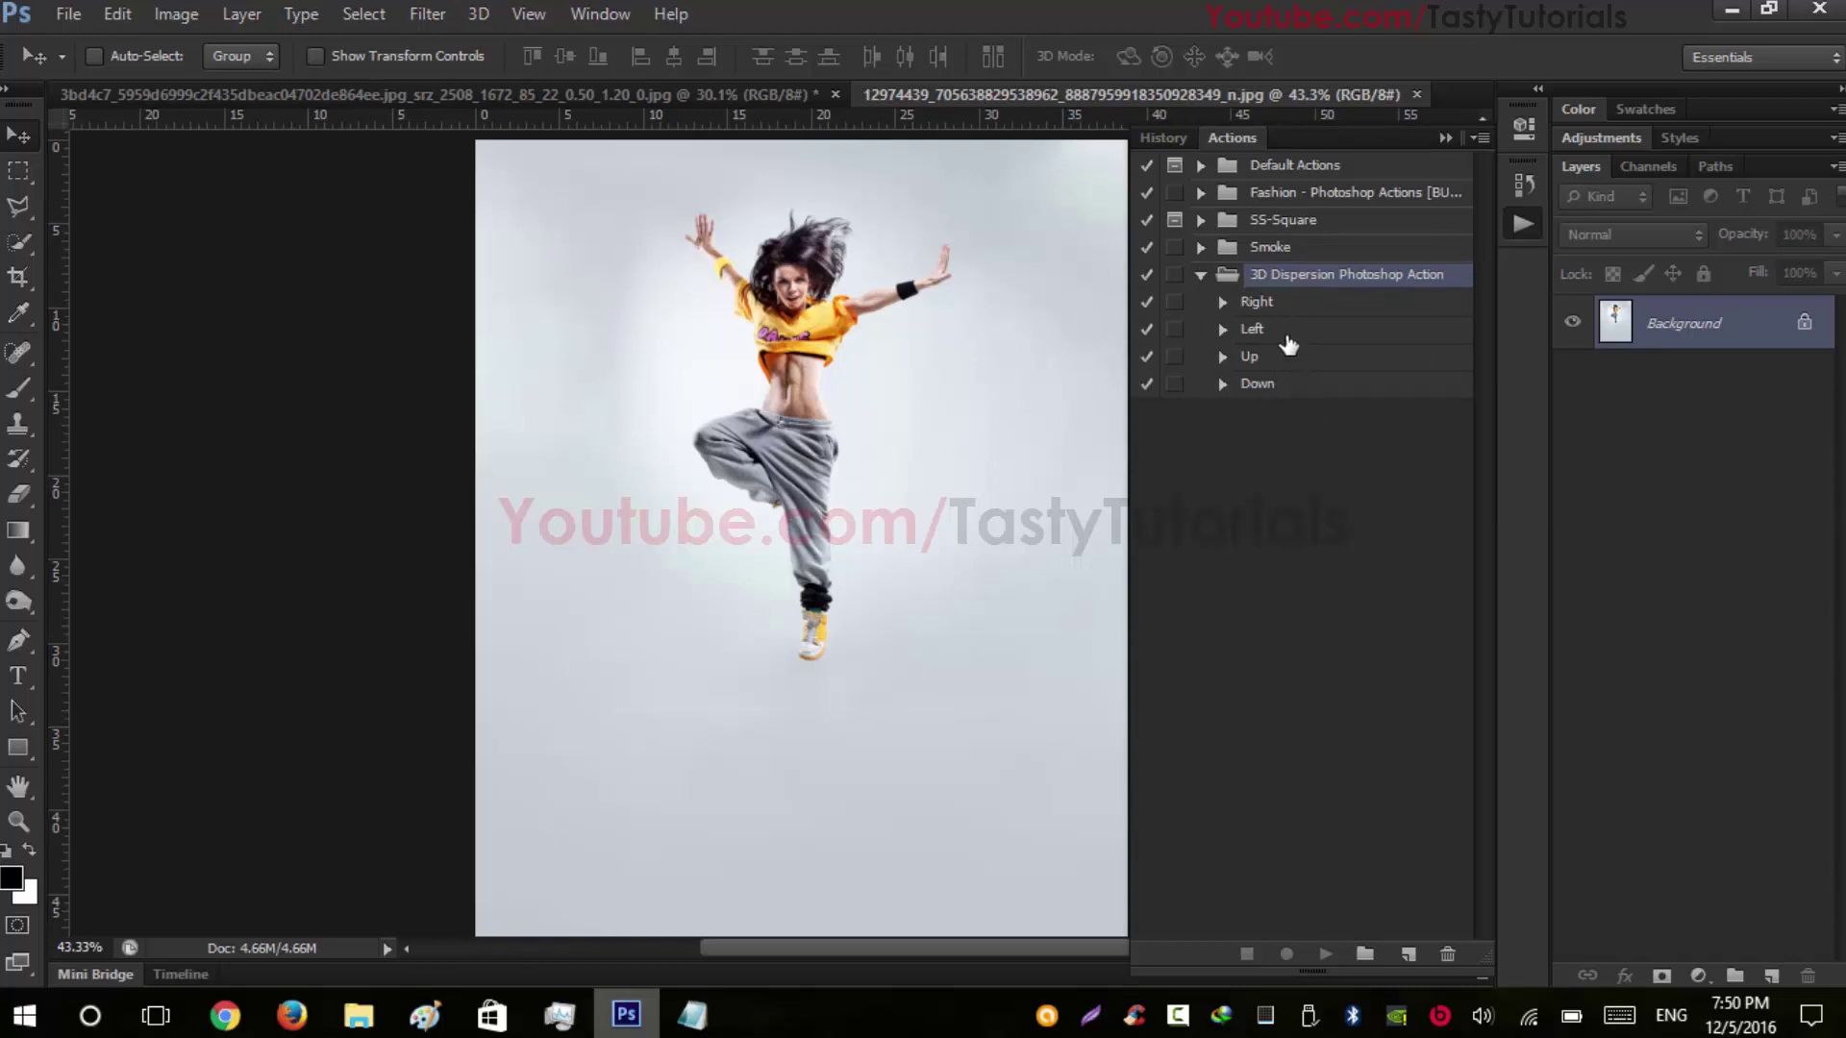
{"action": "scroll", "coordinate": [949, 414], "scroll_direction": "up", "scroll_amount": 2}
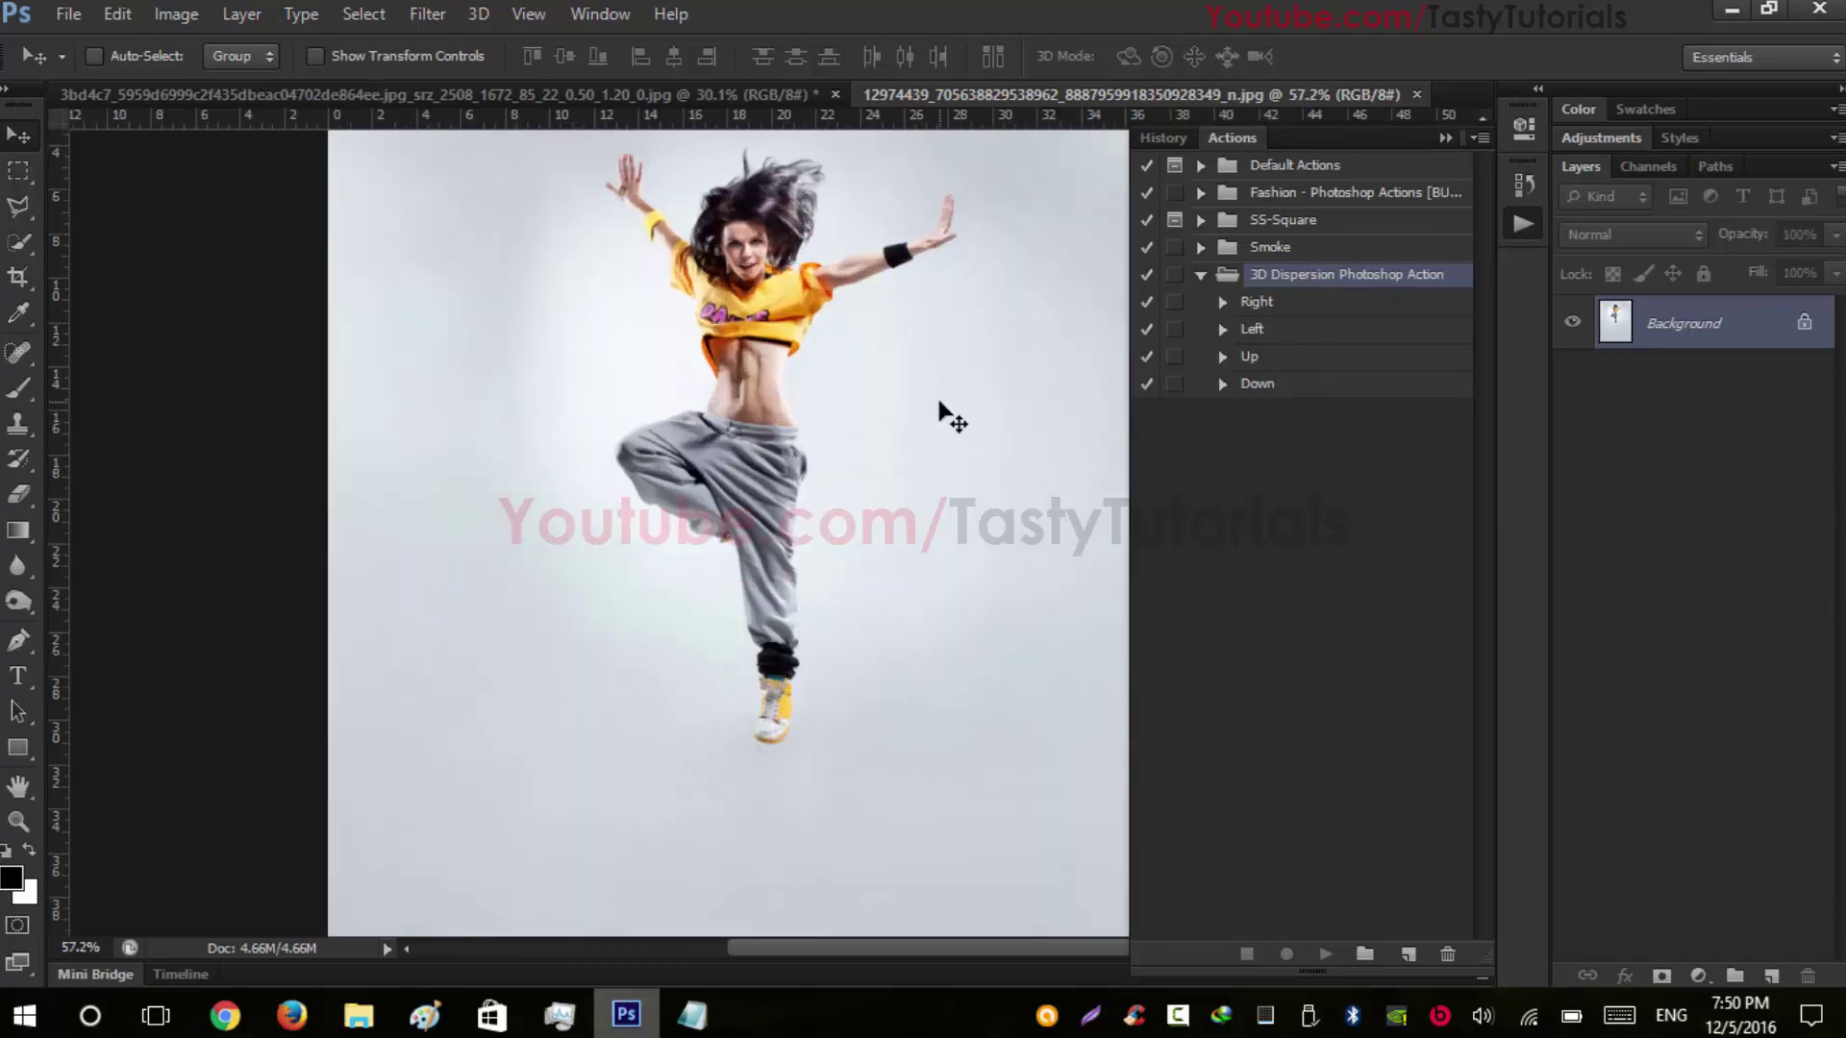
{"action": "scroll", "coordinate": [869, 384], "scroll_direction": "down", "scroll_amount": 2}
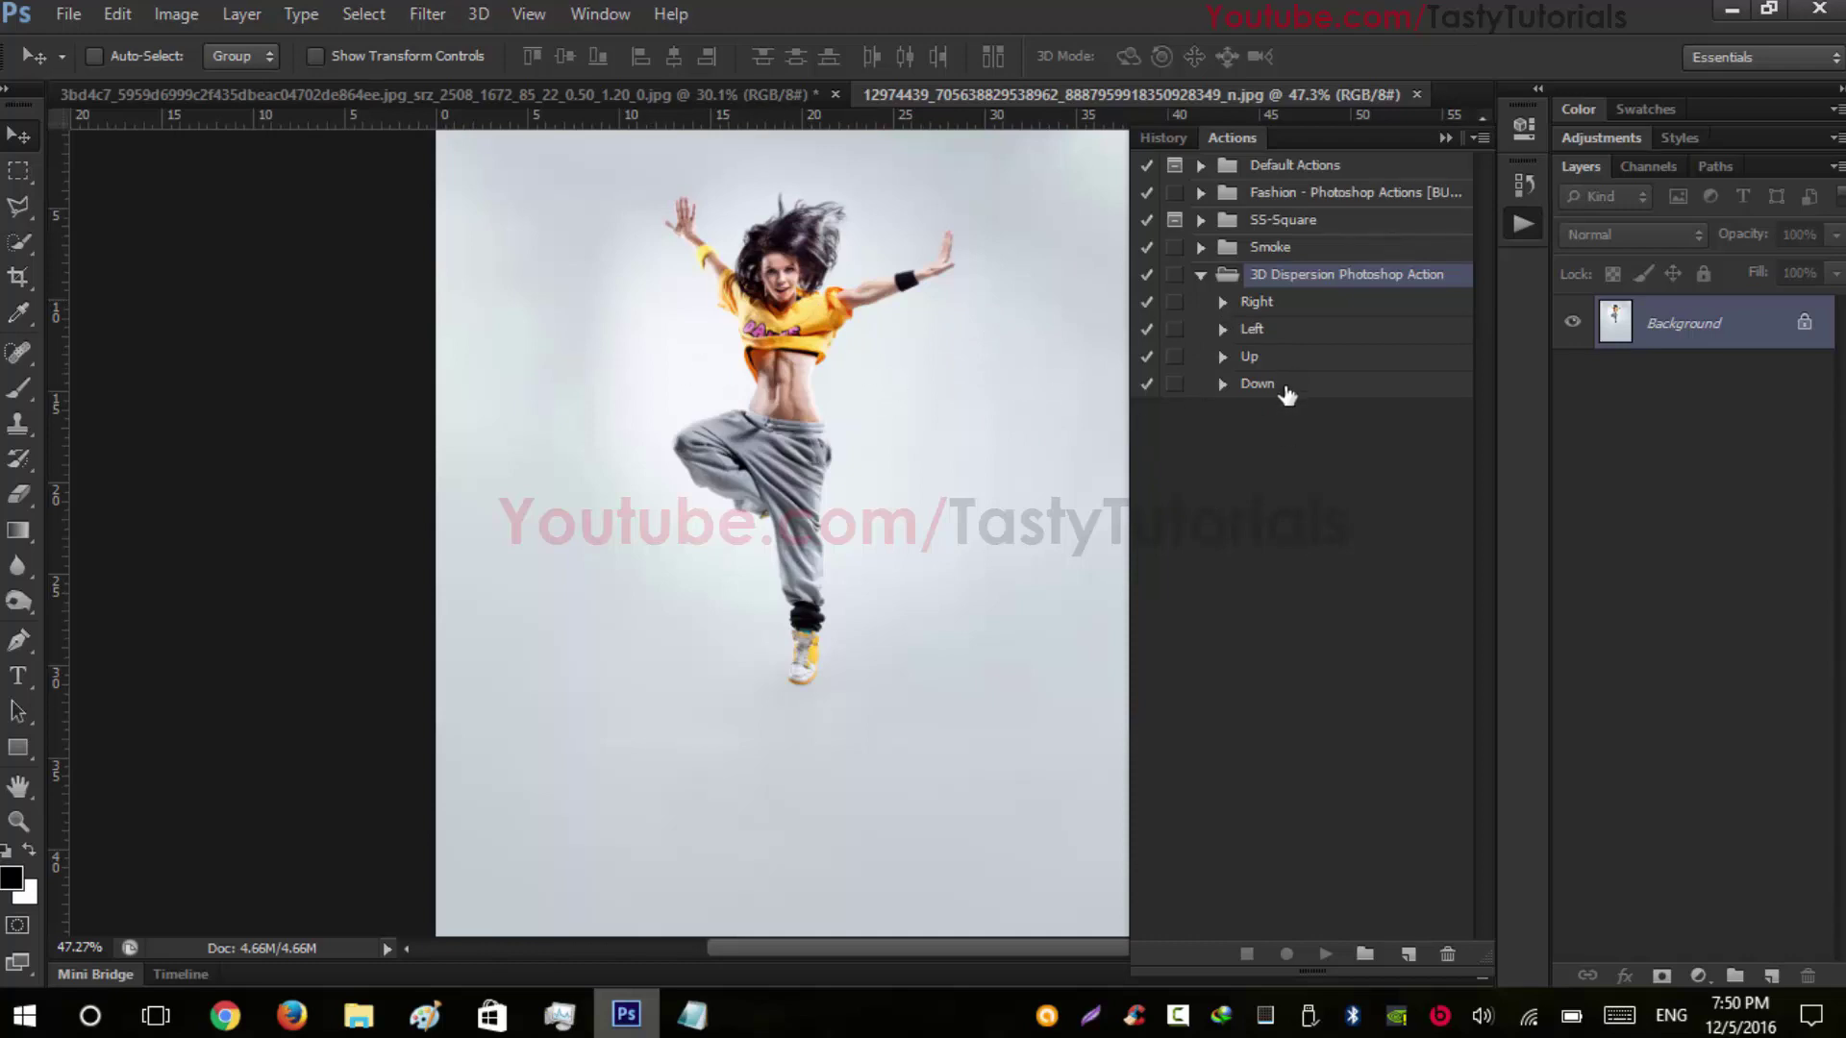
{"action": "left_click", "coordinate": [1444, 140]}
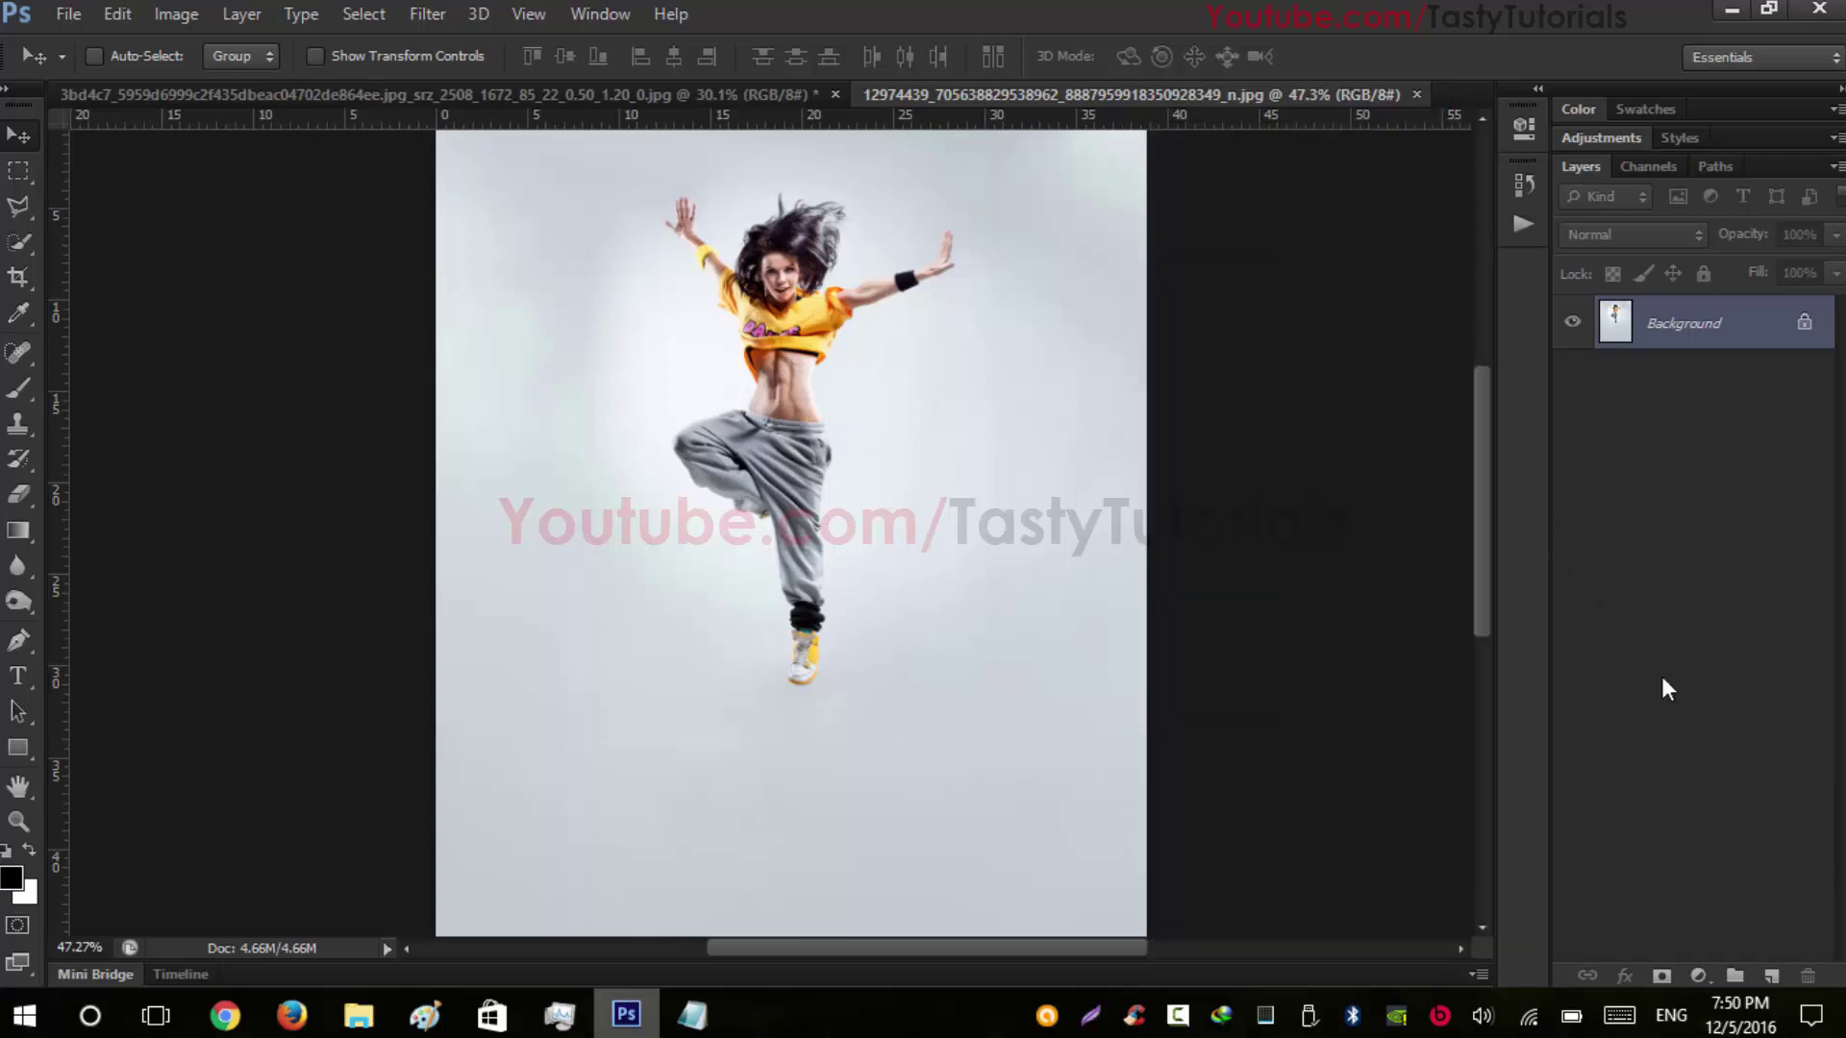
Create a new layer above the Background and name it "area"
{"action": "left_click", "coordinate": [1767, 977]}
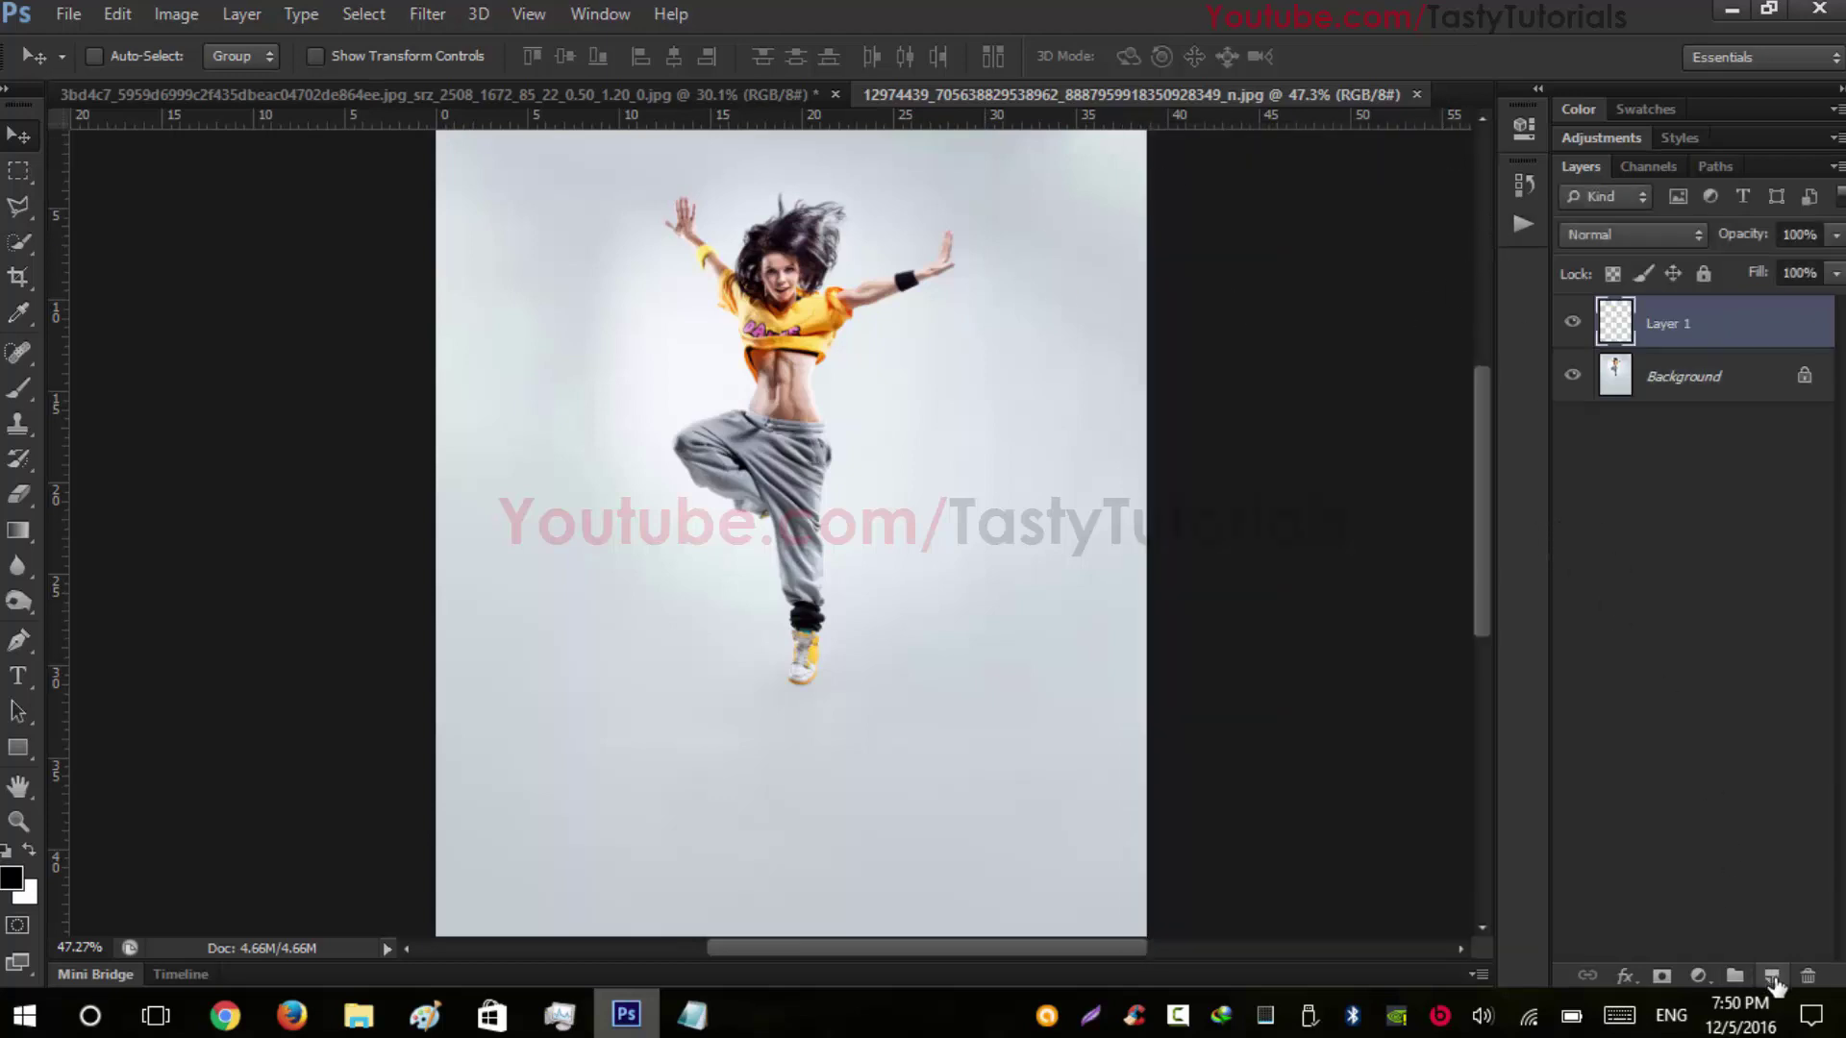
{"action": "double_click", "coordinate": [1668, 325]}
{"action": "type", "text": "area"}
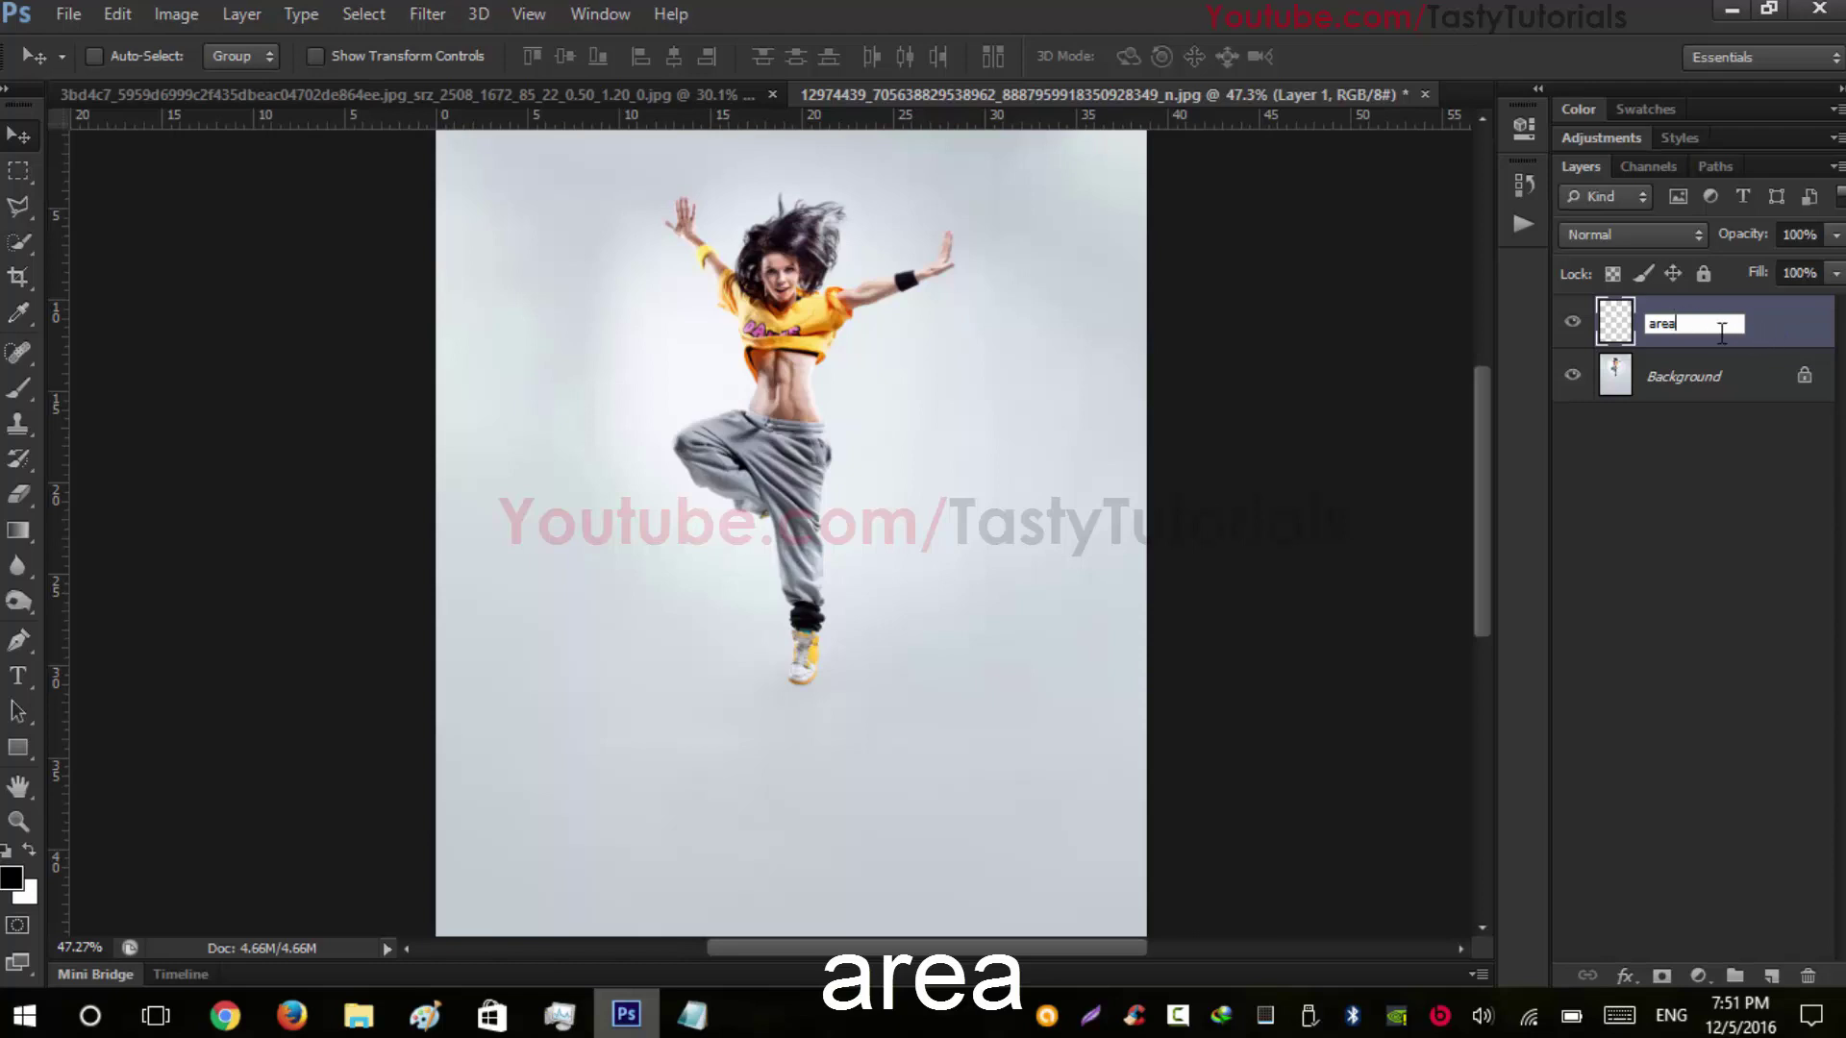
{"action": "key", "text": "Return"}
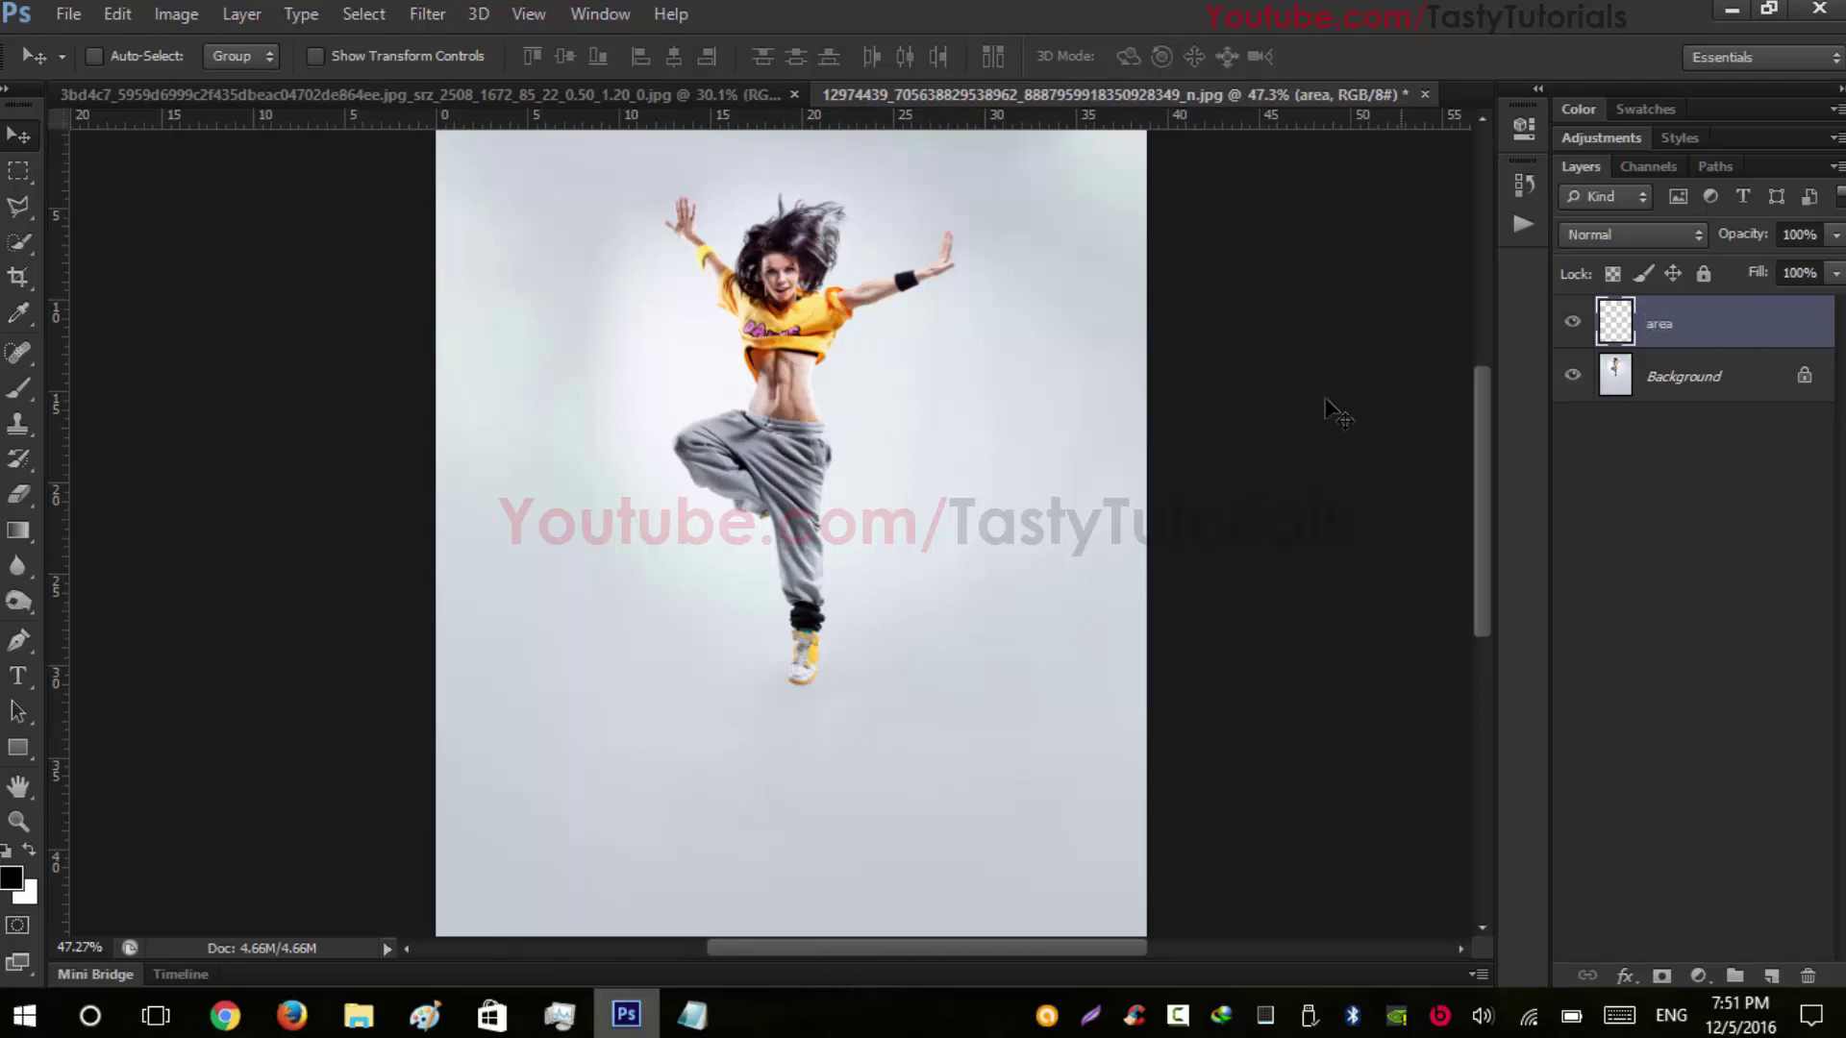
Choose the Brush tool with the first soft round preset at 40% hardness and enlarge the brush
{"action": "key", "text": "b"}
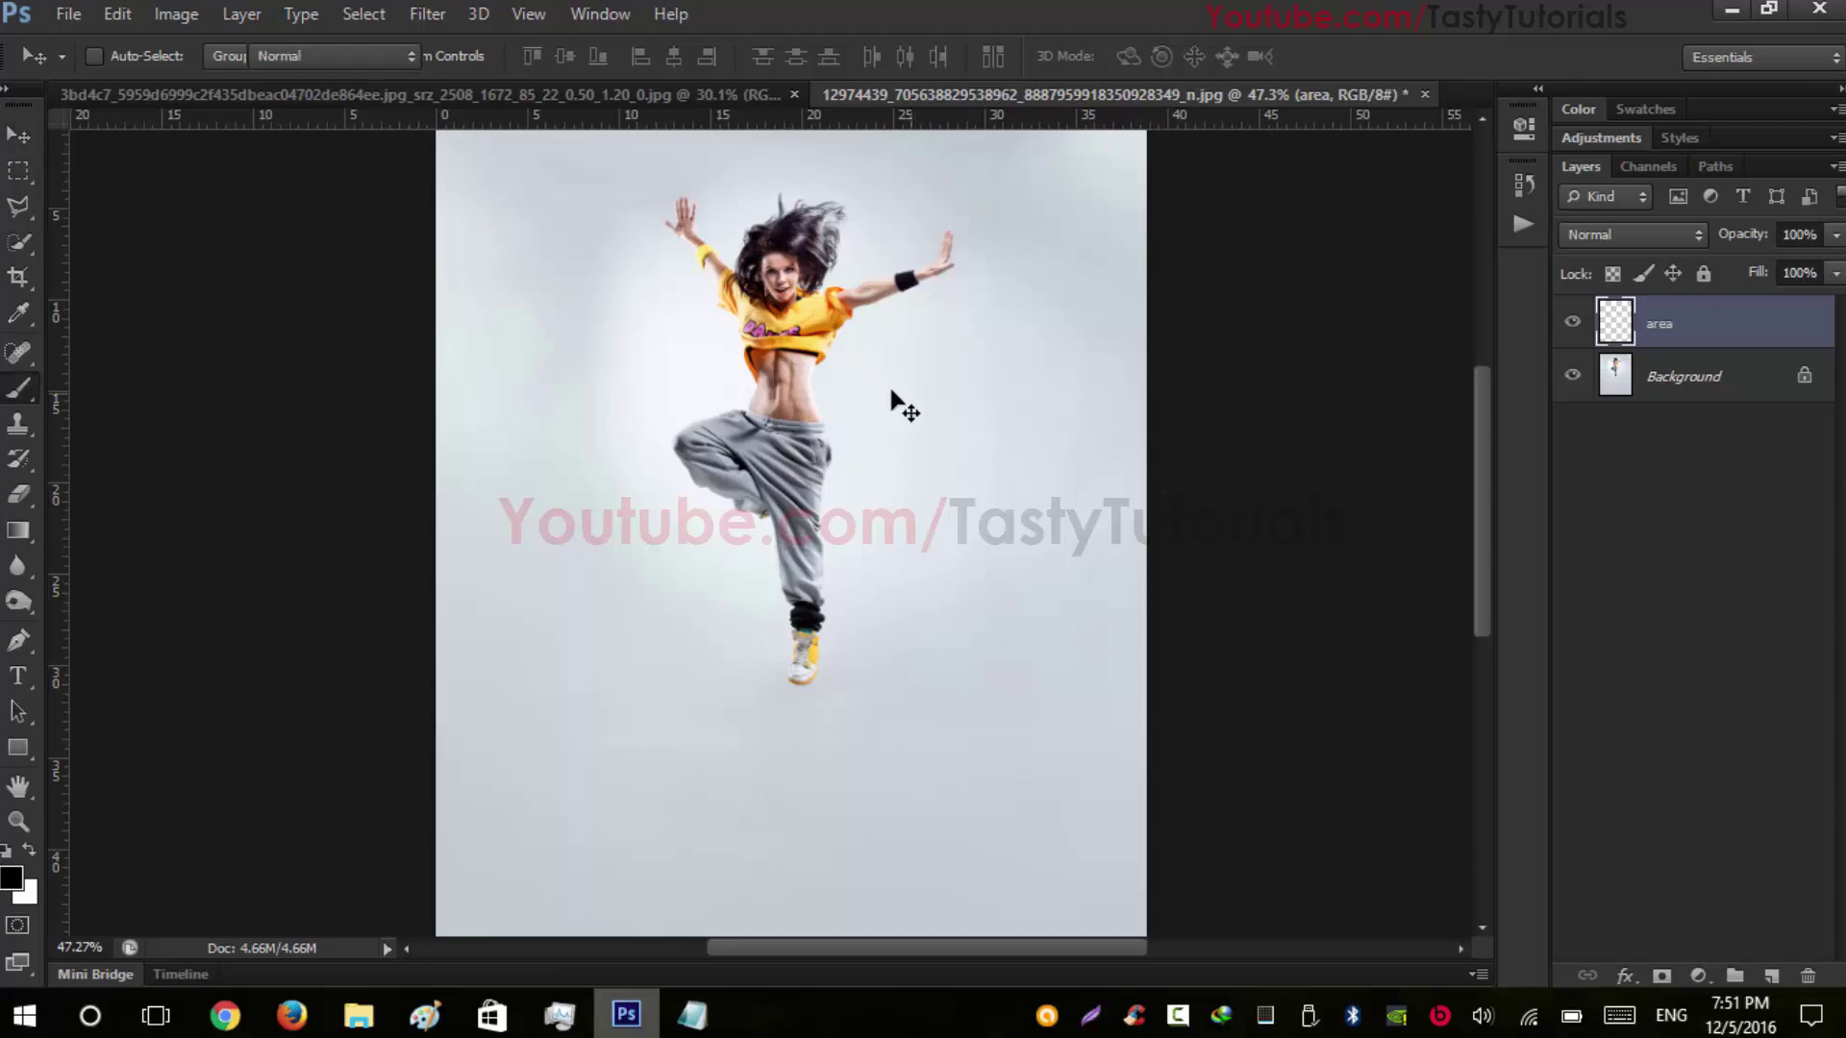
{"action": "scroll", "coordinate": [785, 514], "scroll_direction": "up", "scroll_amount": 2}
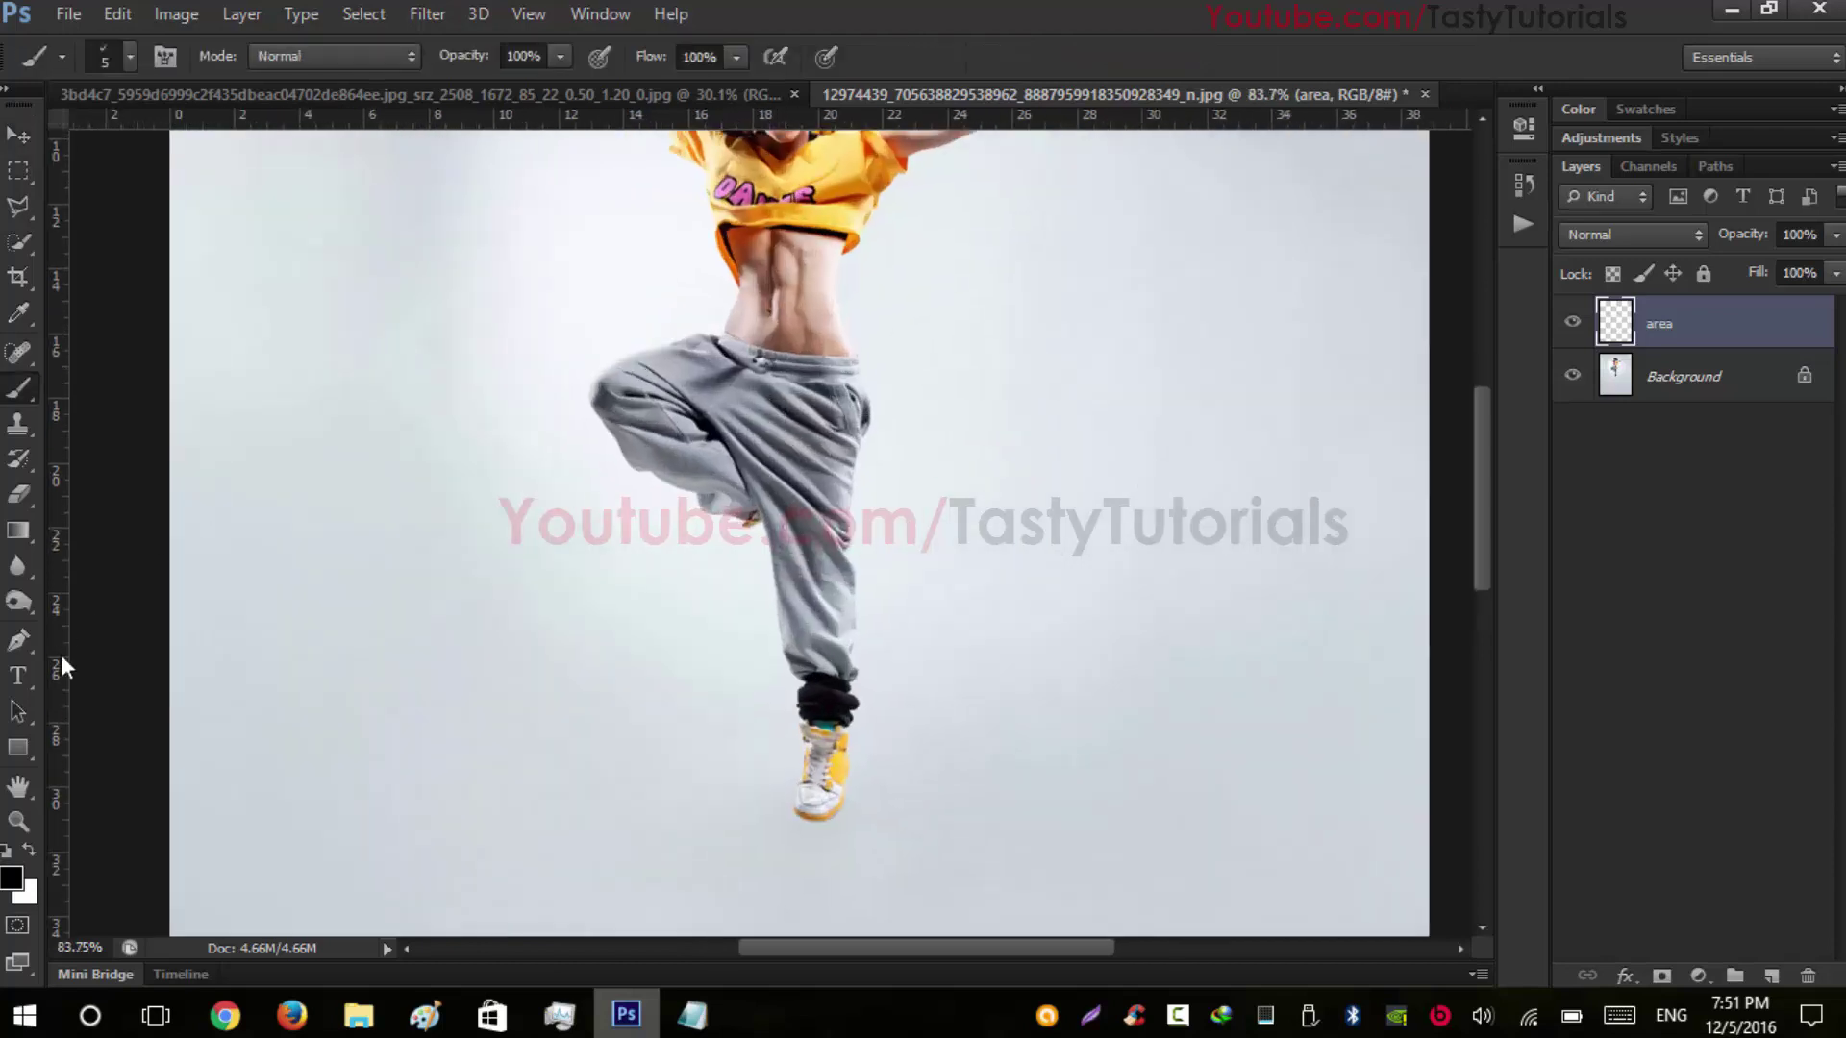
{"action": "right_click", "coordinate": [423, 291]}
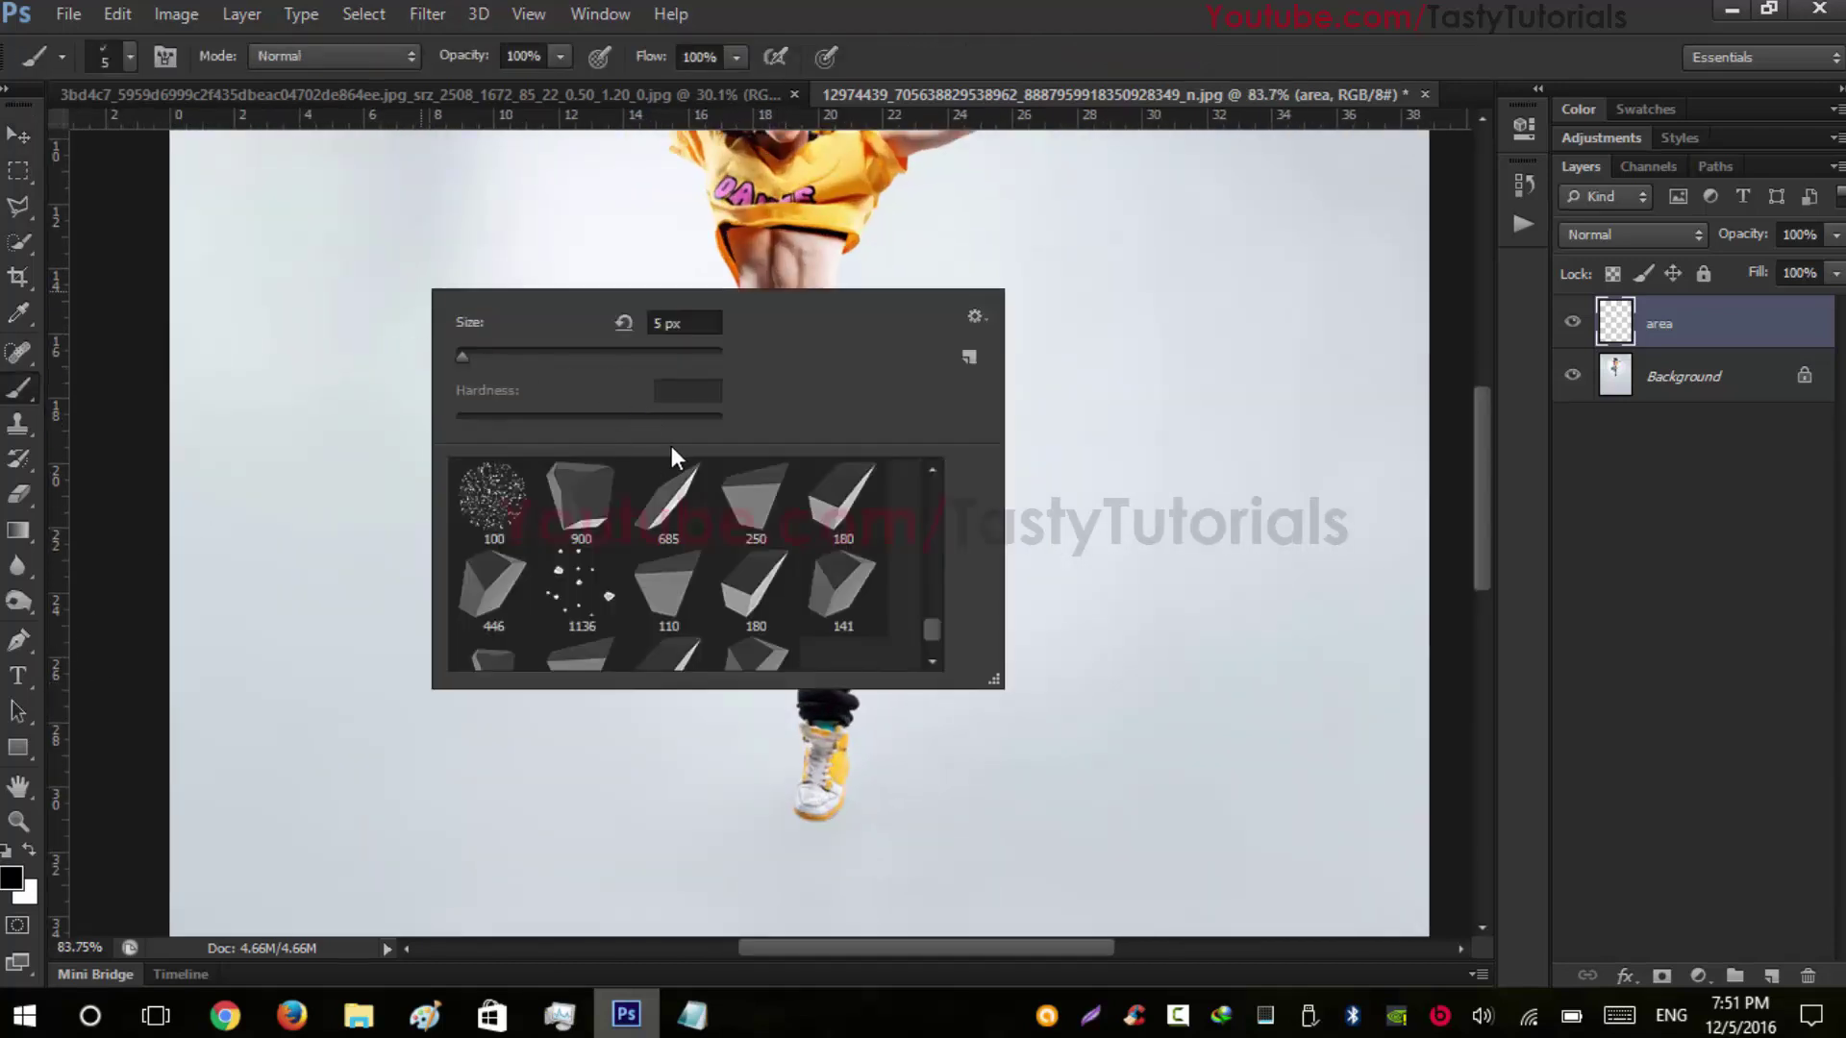
{"action": "scroll", "coordinate": [937, 649], "scroll_direction": "up", "scroll_amount": 1}
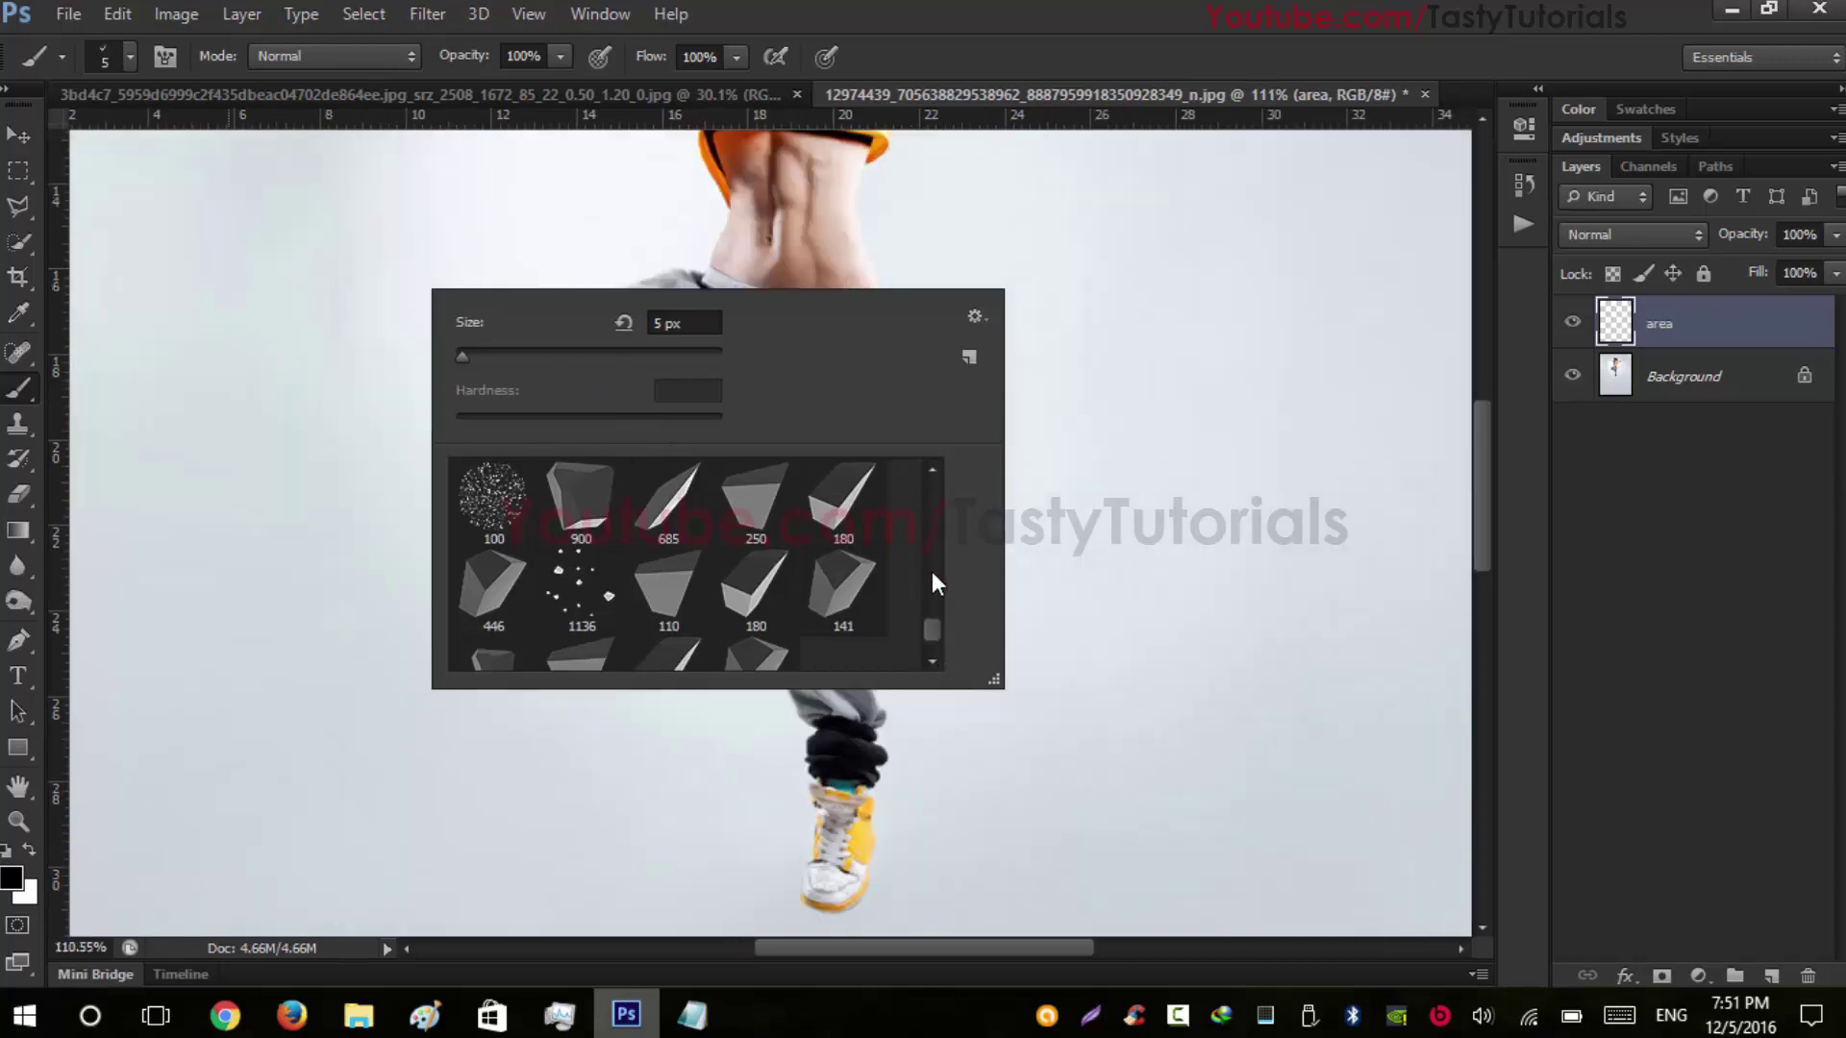
{"action": "left_click_drag", "start_coordinate": [930, 629], "coordinate": [927, 477]}
{"action": "left_click", "coordinate": [566, 502]}
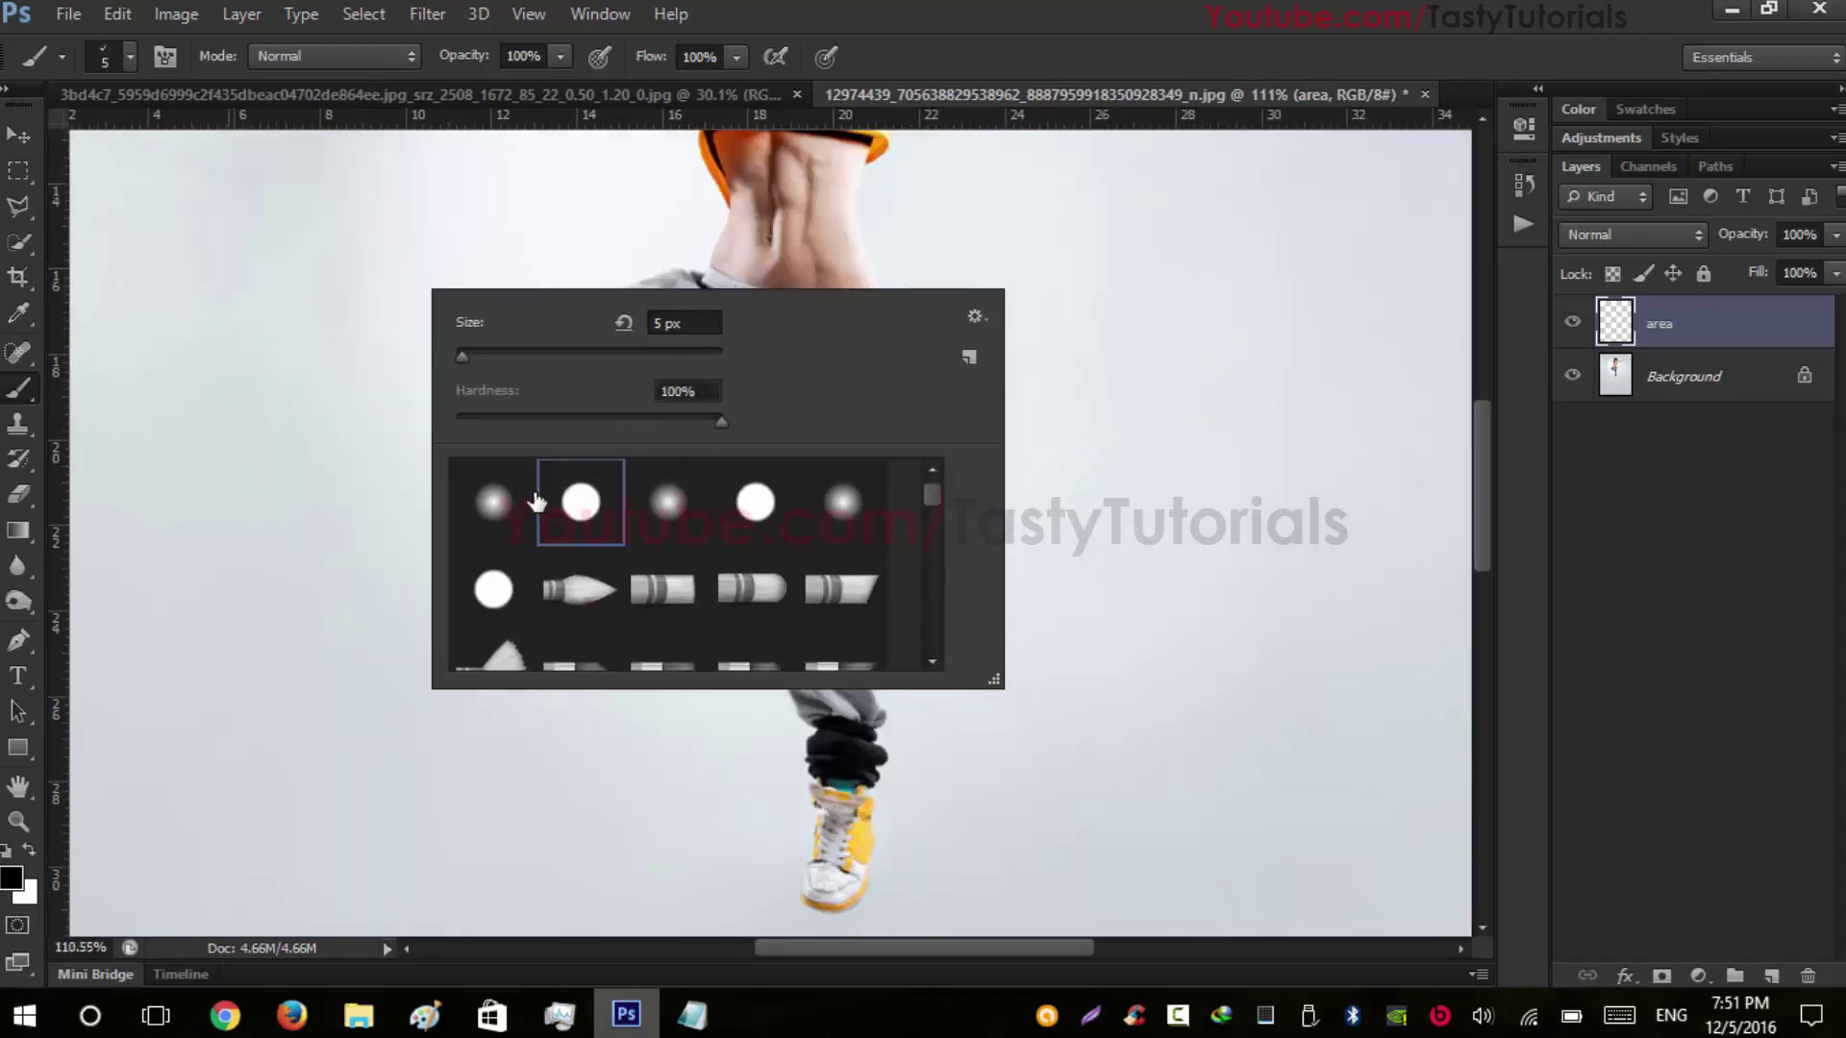
{"action": "left_click", "coordinate": [488, 487]}
{"action": "left_click", "coordinate": [505, 431]}
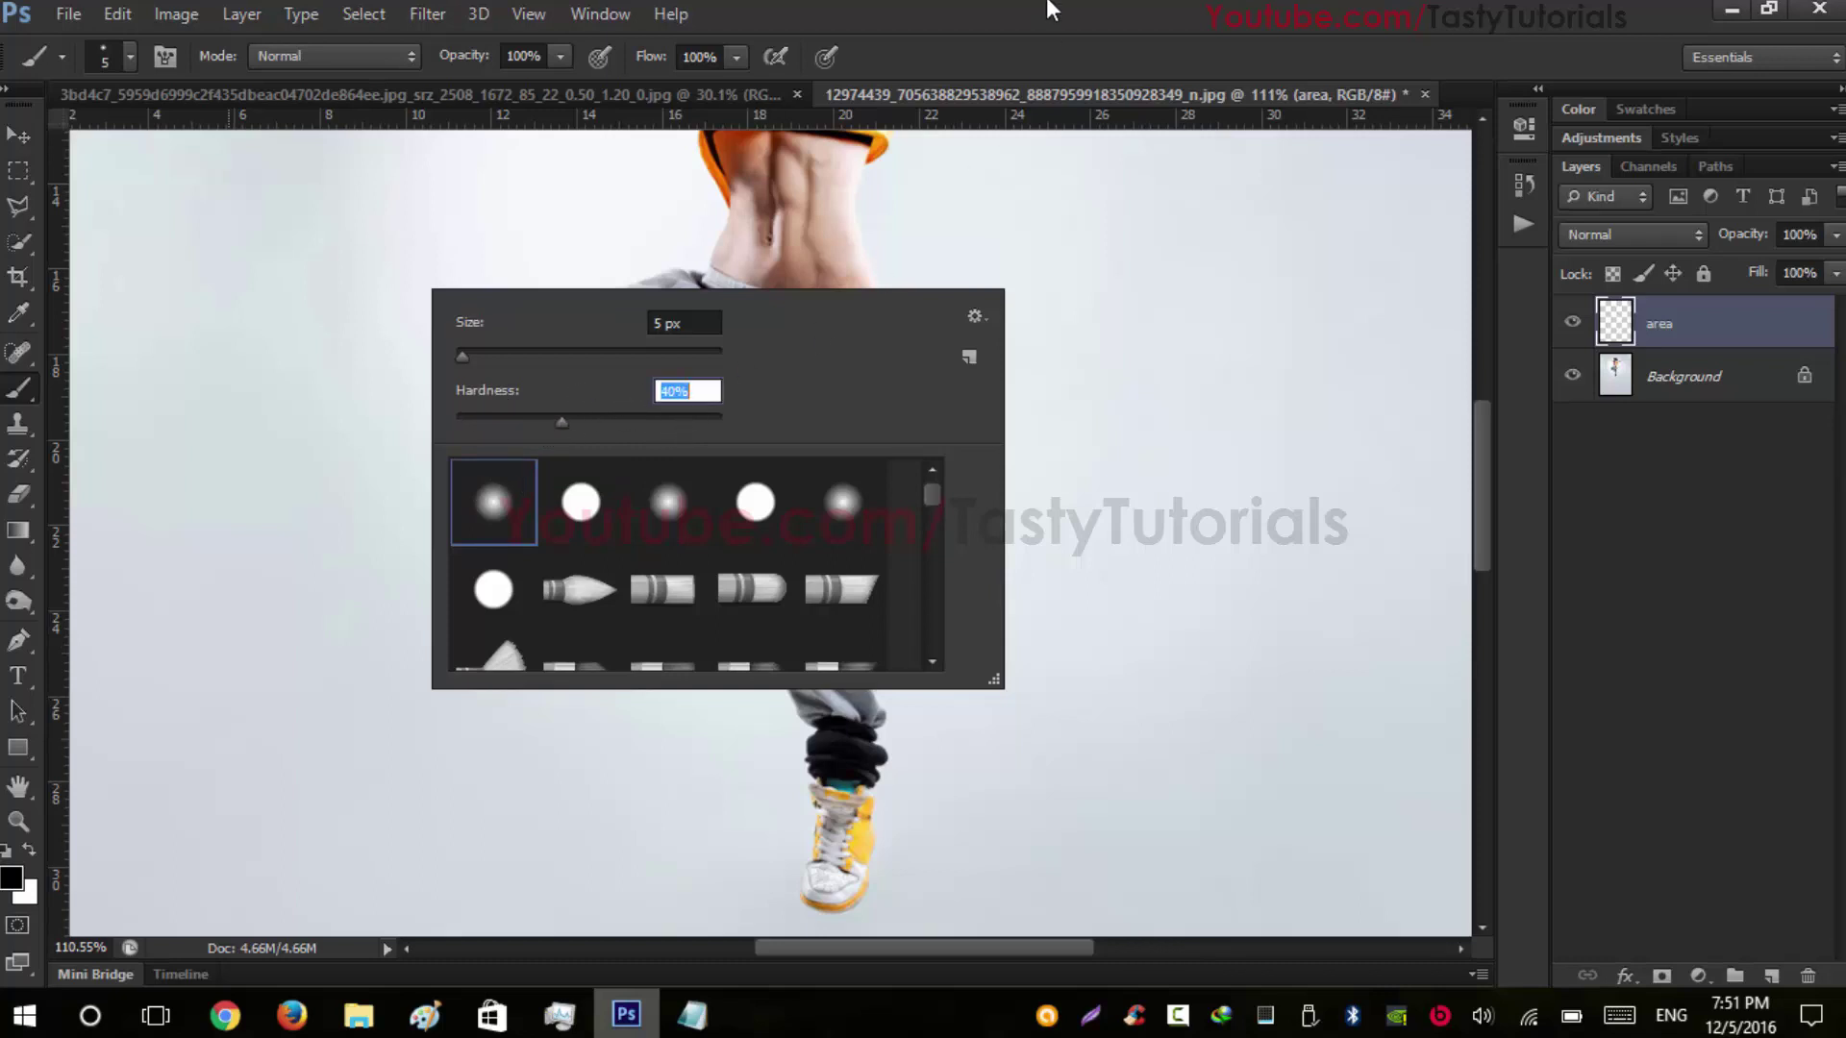
{"action": "key", "text": "Return"}
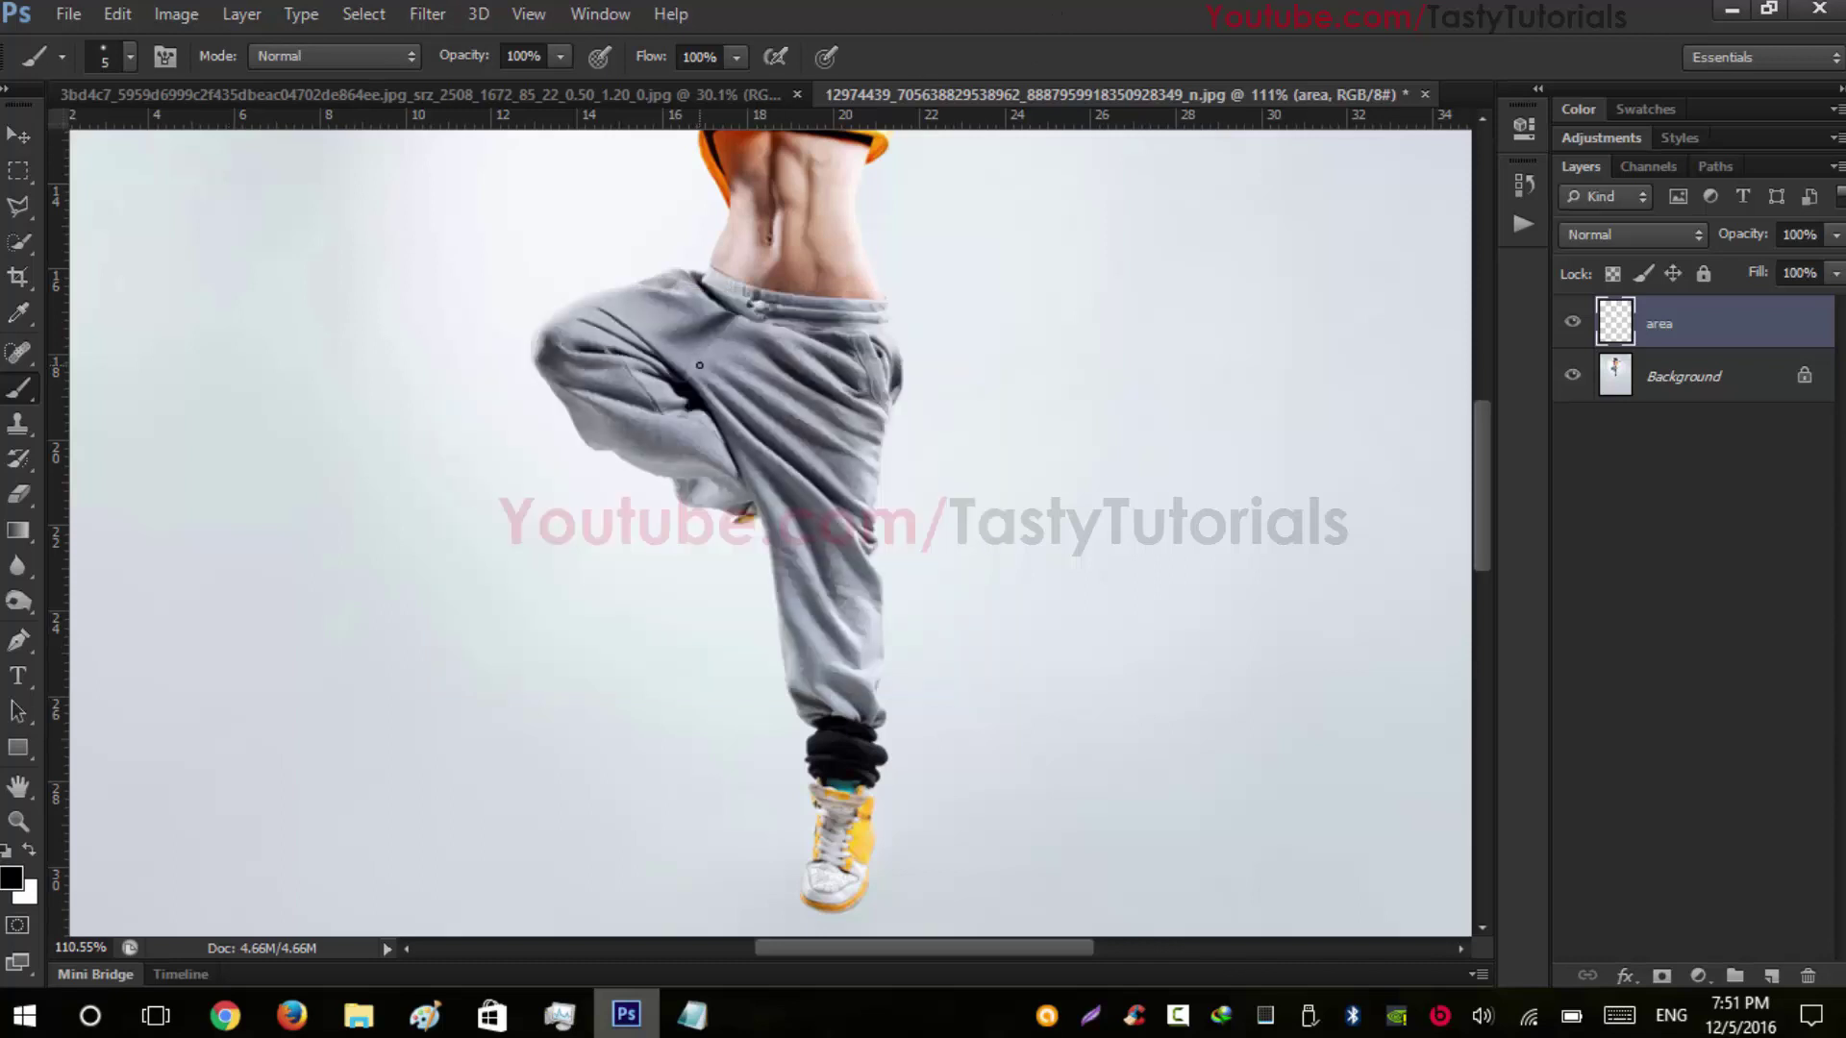
{"action": "key", "text": "bracketright"}
{"action": "key", "text": "bracketright"}
{"action": "key", "text": "bracketright"}
Set the foreground colour to bright green (06ff00) and return to the Brush tool
{"action": "left_click", "coordinate": [11, 877]}
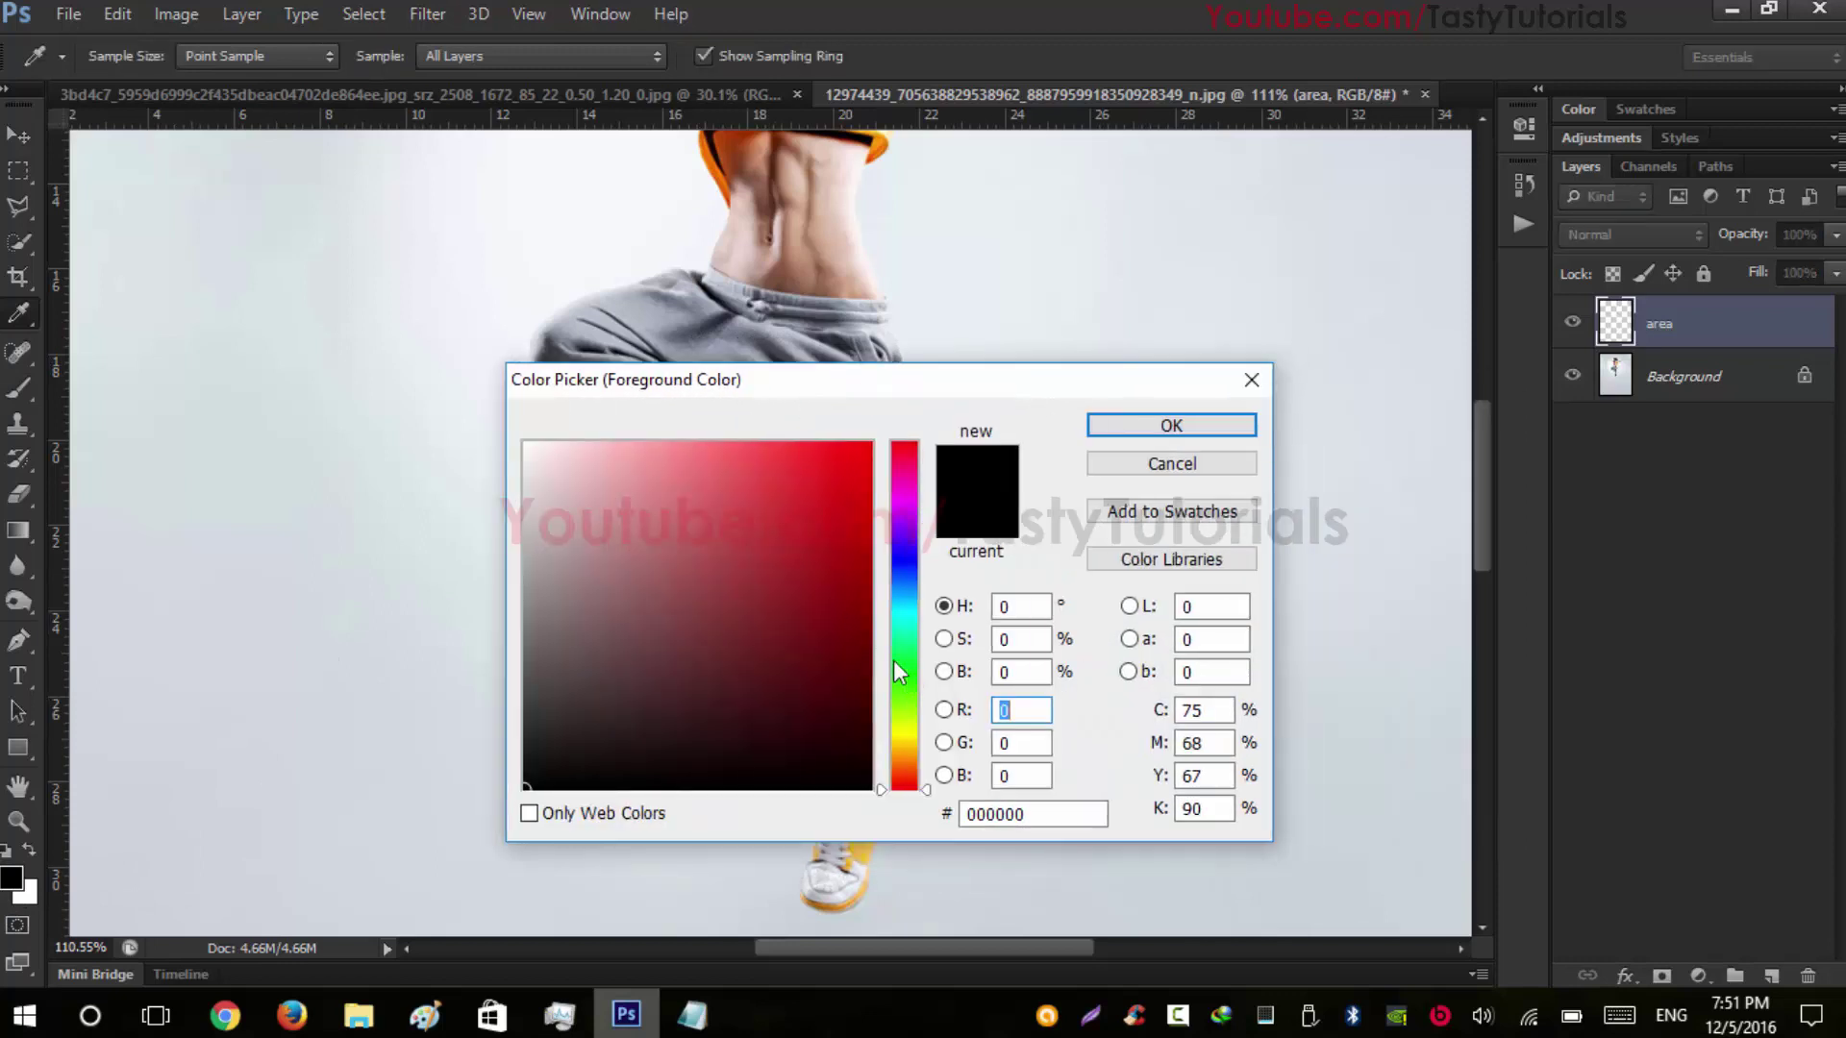
{"action": "left_click", "coordinate": [736, 624]}
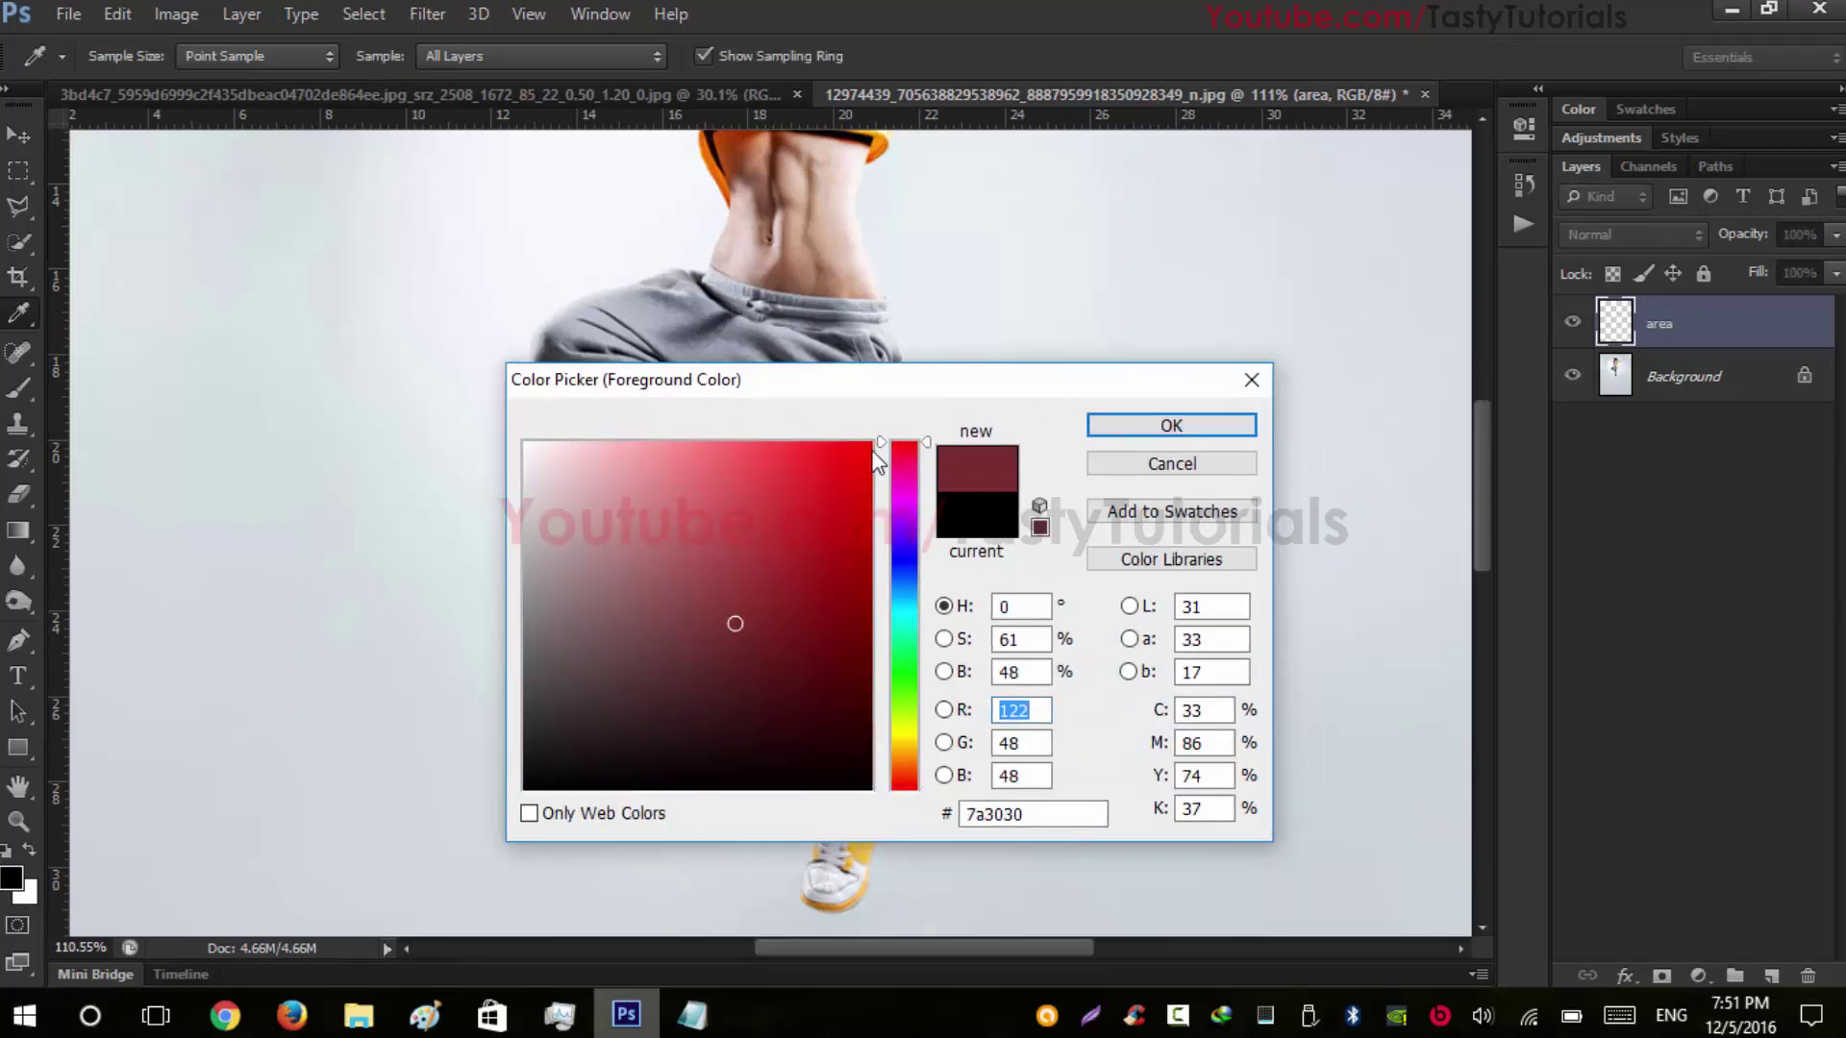
{"action": "mouse_move", "coordinate": [856, 462]}
{"action": "left_mouse_down"}
{"action": "mouse_move", "coordinate": [833, 486]}
{"action": "mouse_move", "coordinate": [919, 400]}
{"action": "left_mouse_up"}
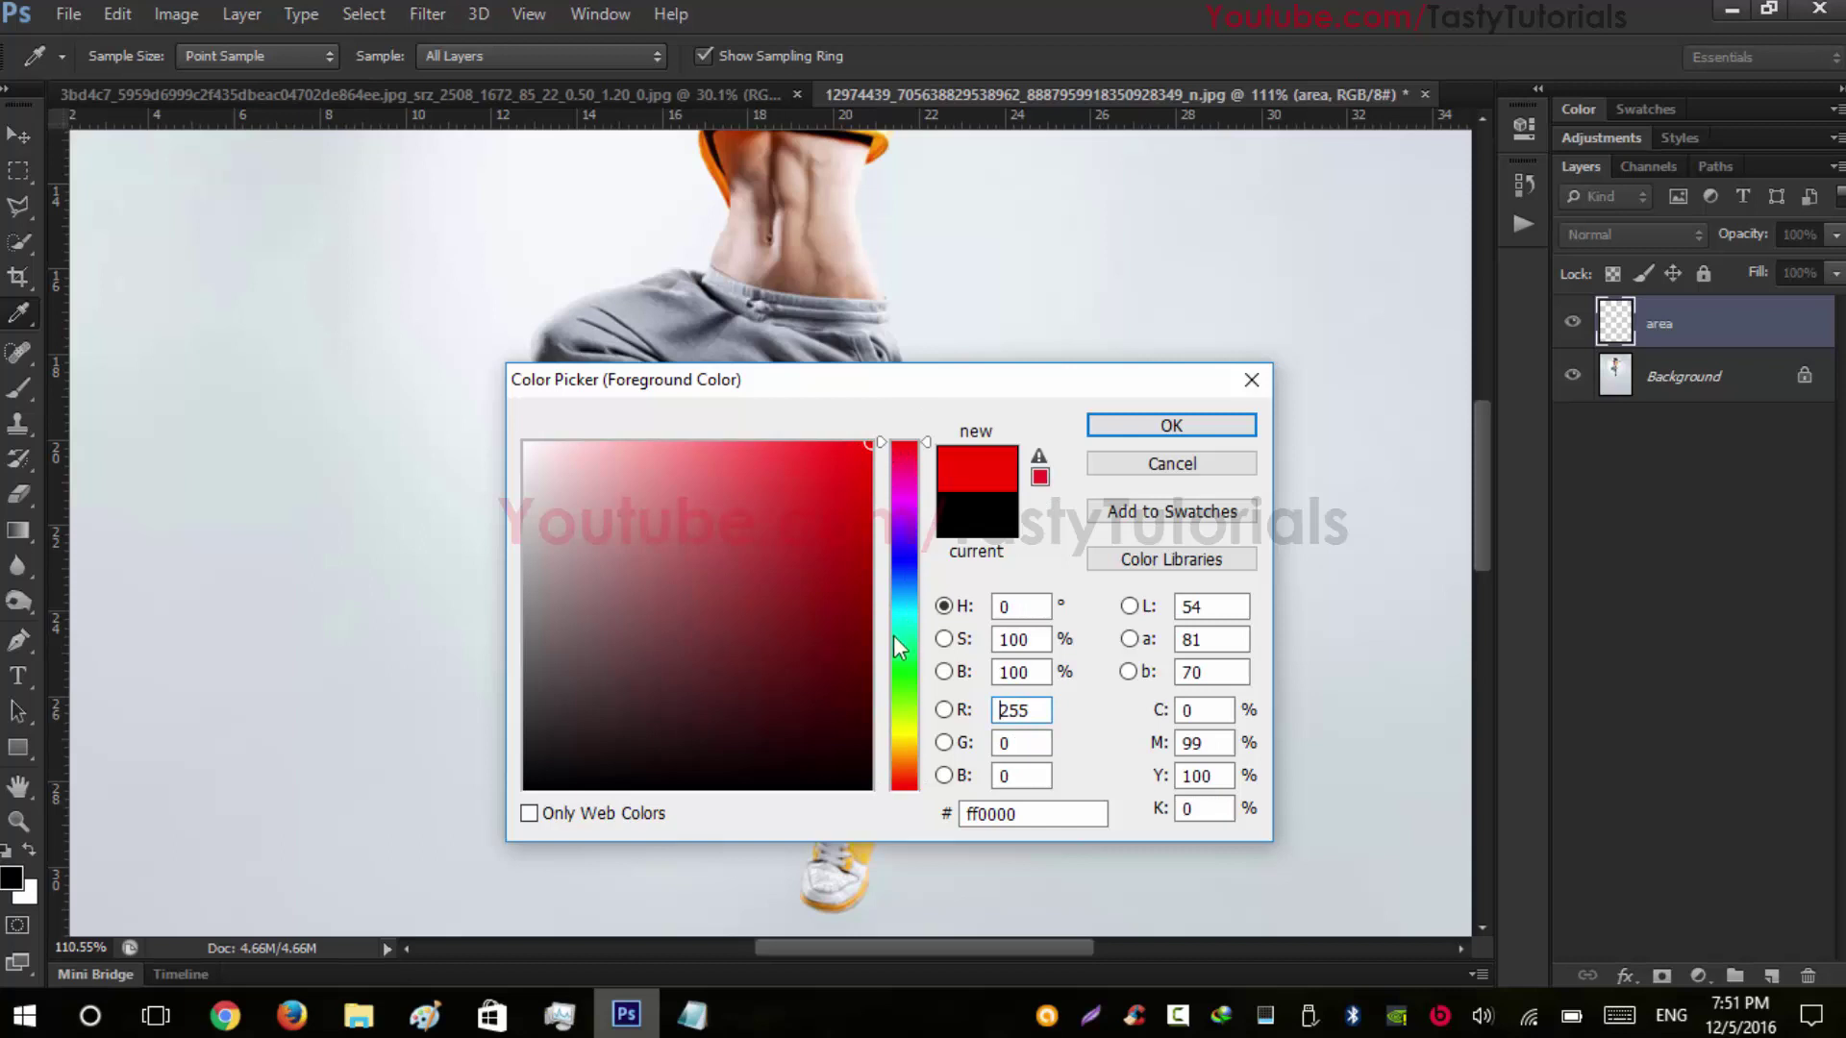
{"action": "left_click", "coordinate": [902, 675]}
{"action": "left_click", "coordinate": [783, 539]}
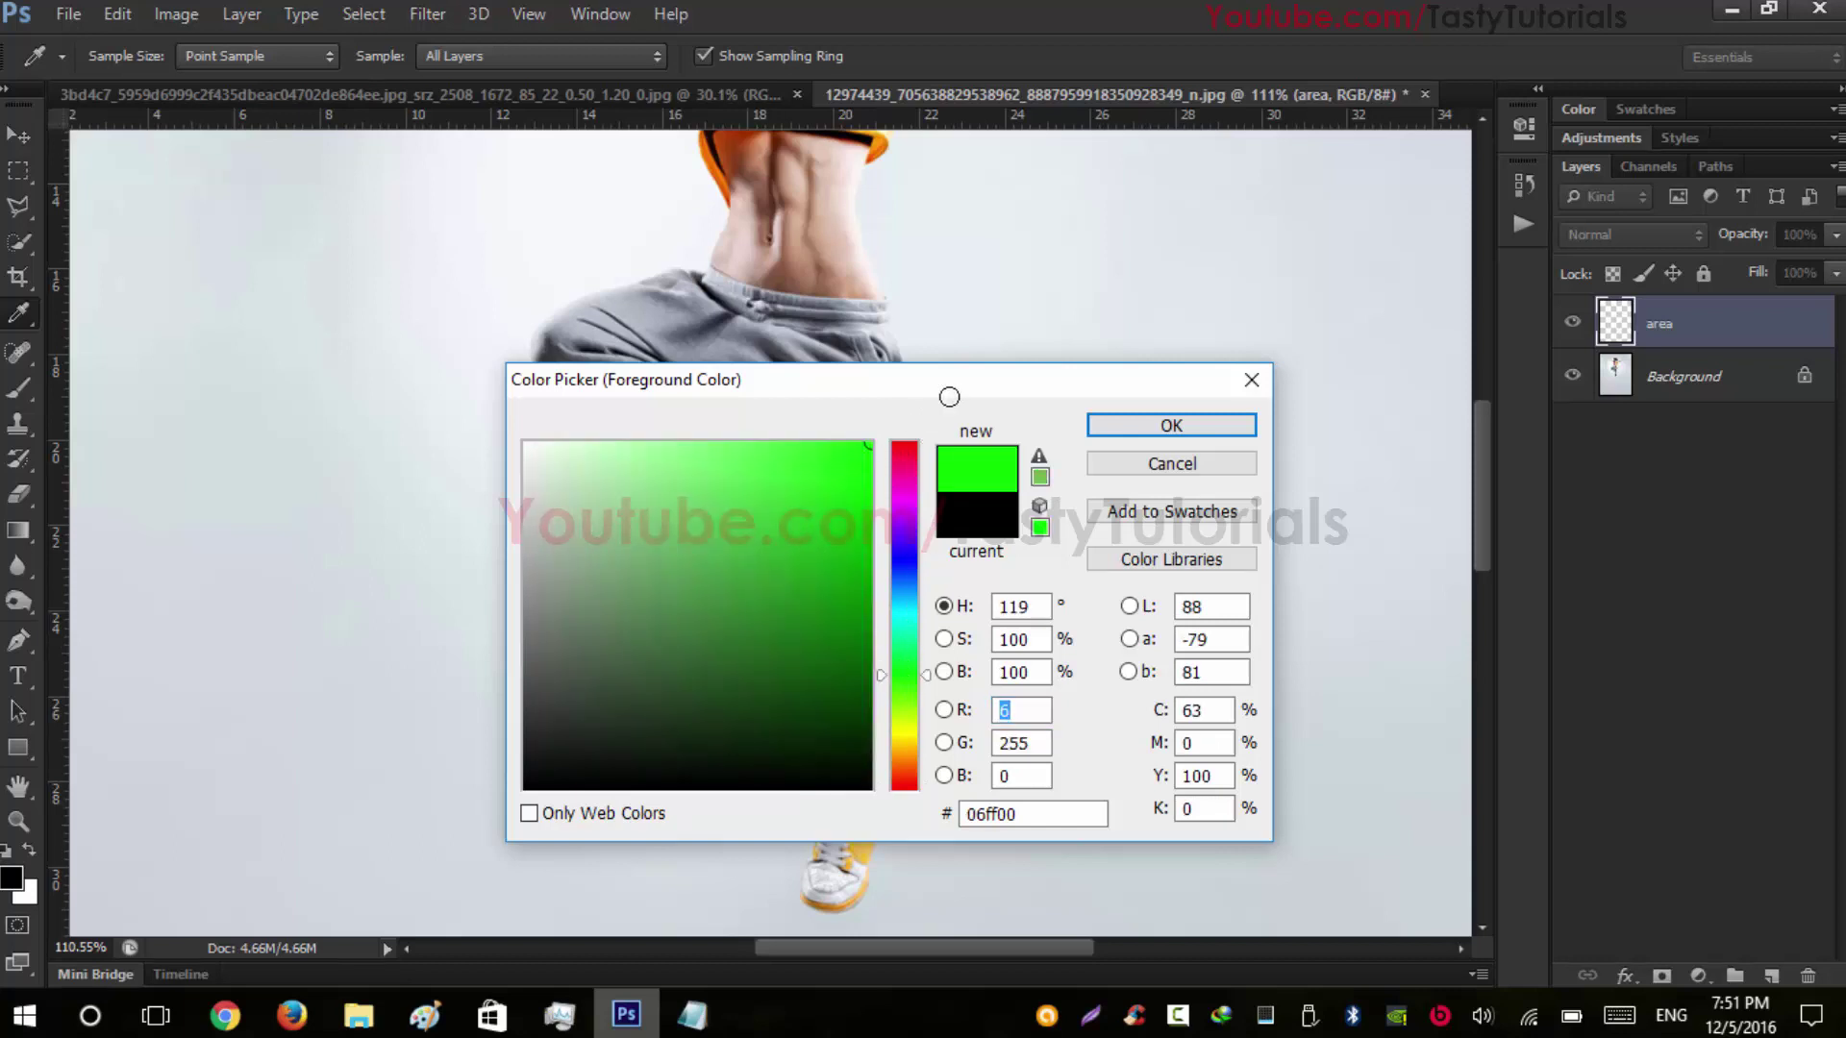
{"action": "left_click", "coordinate": [1106, 424]}
{"action": "key", "text": "b"}
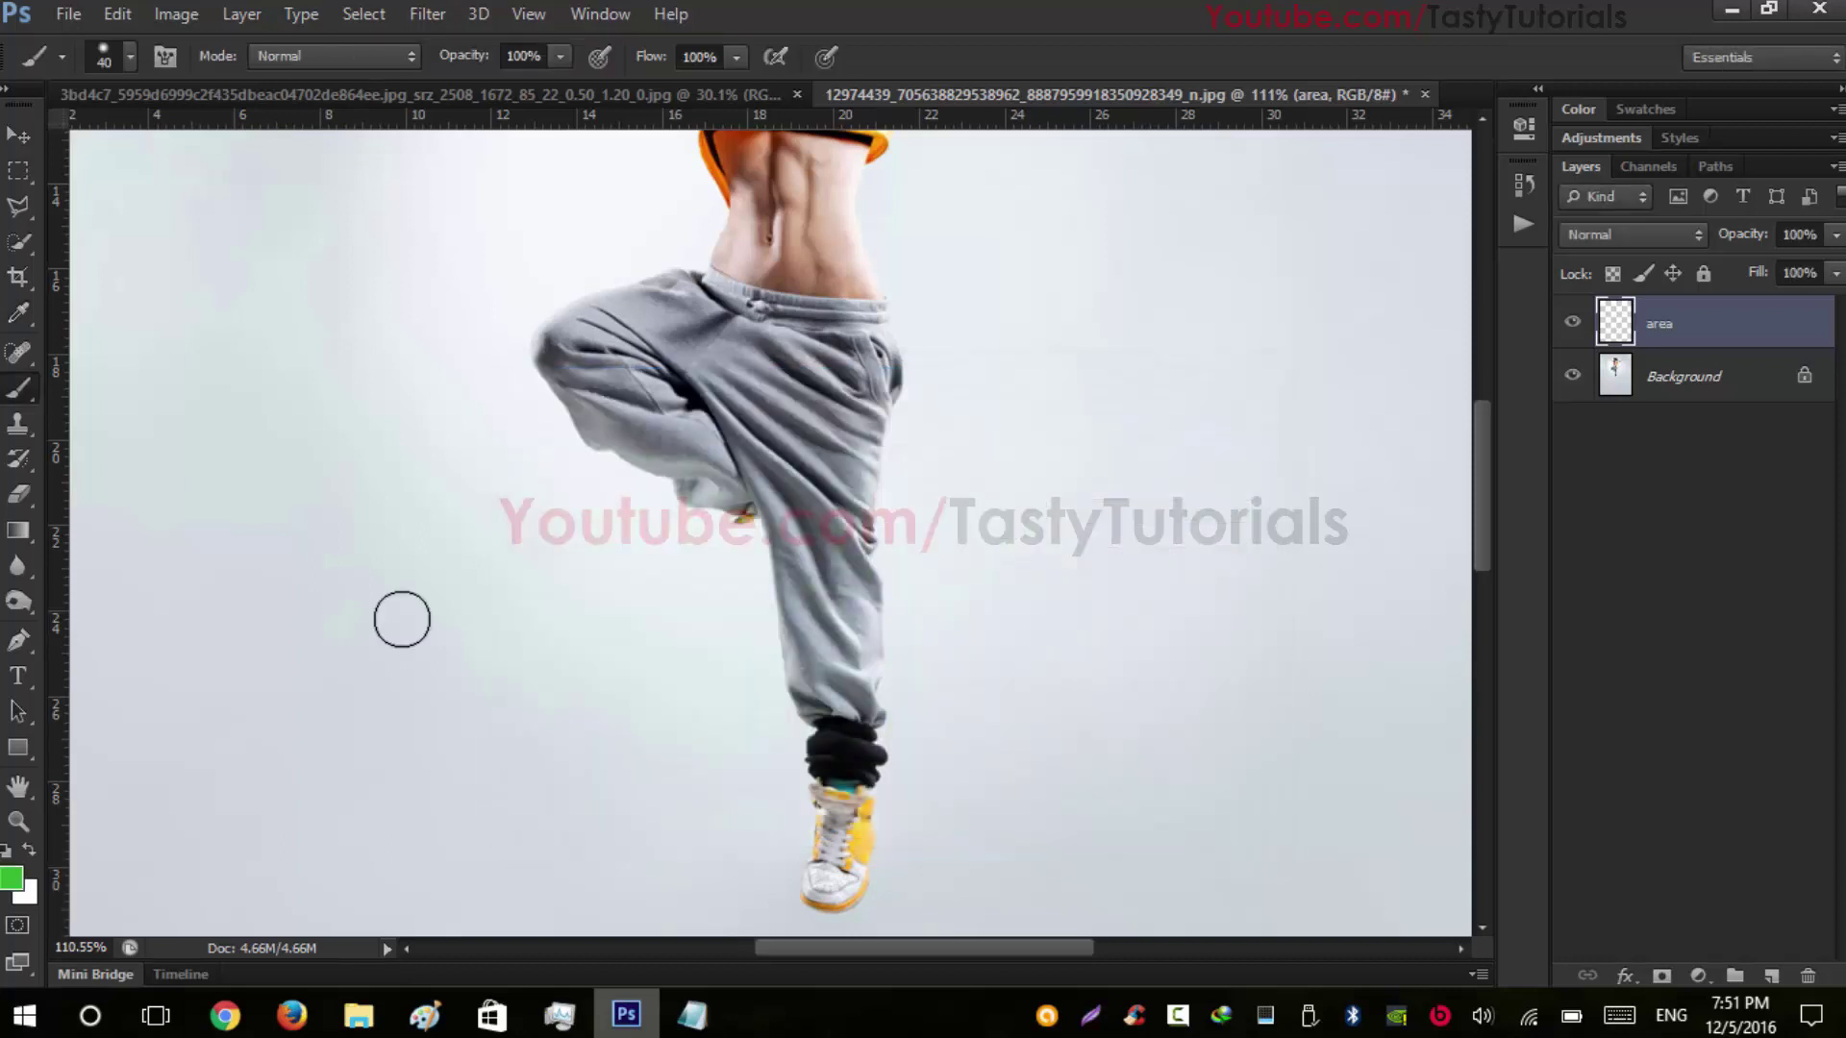
{"action": "left_click", "coordinate": [15, 877]}
{"action": "left_click_drag", "start_coordinate": [838, 445], "coordinate": [871, 442]}
{"action": "left_click", "coordinate": [1139, 425]}
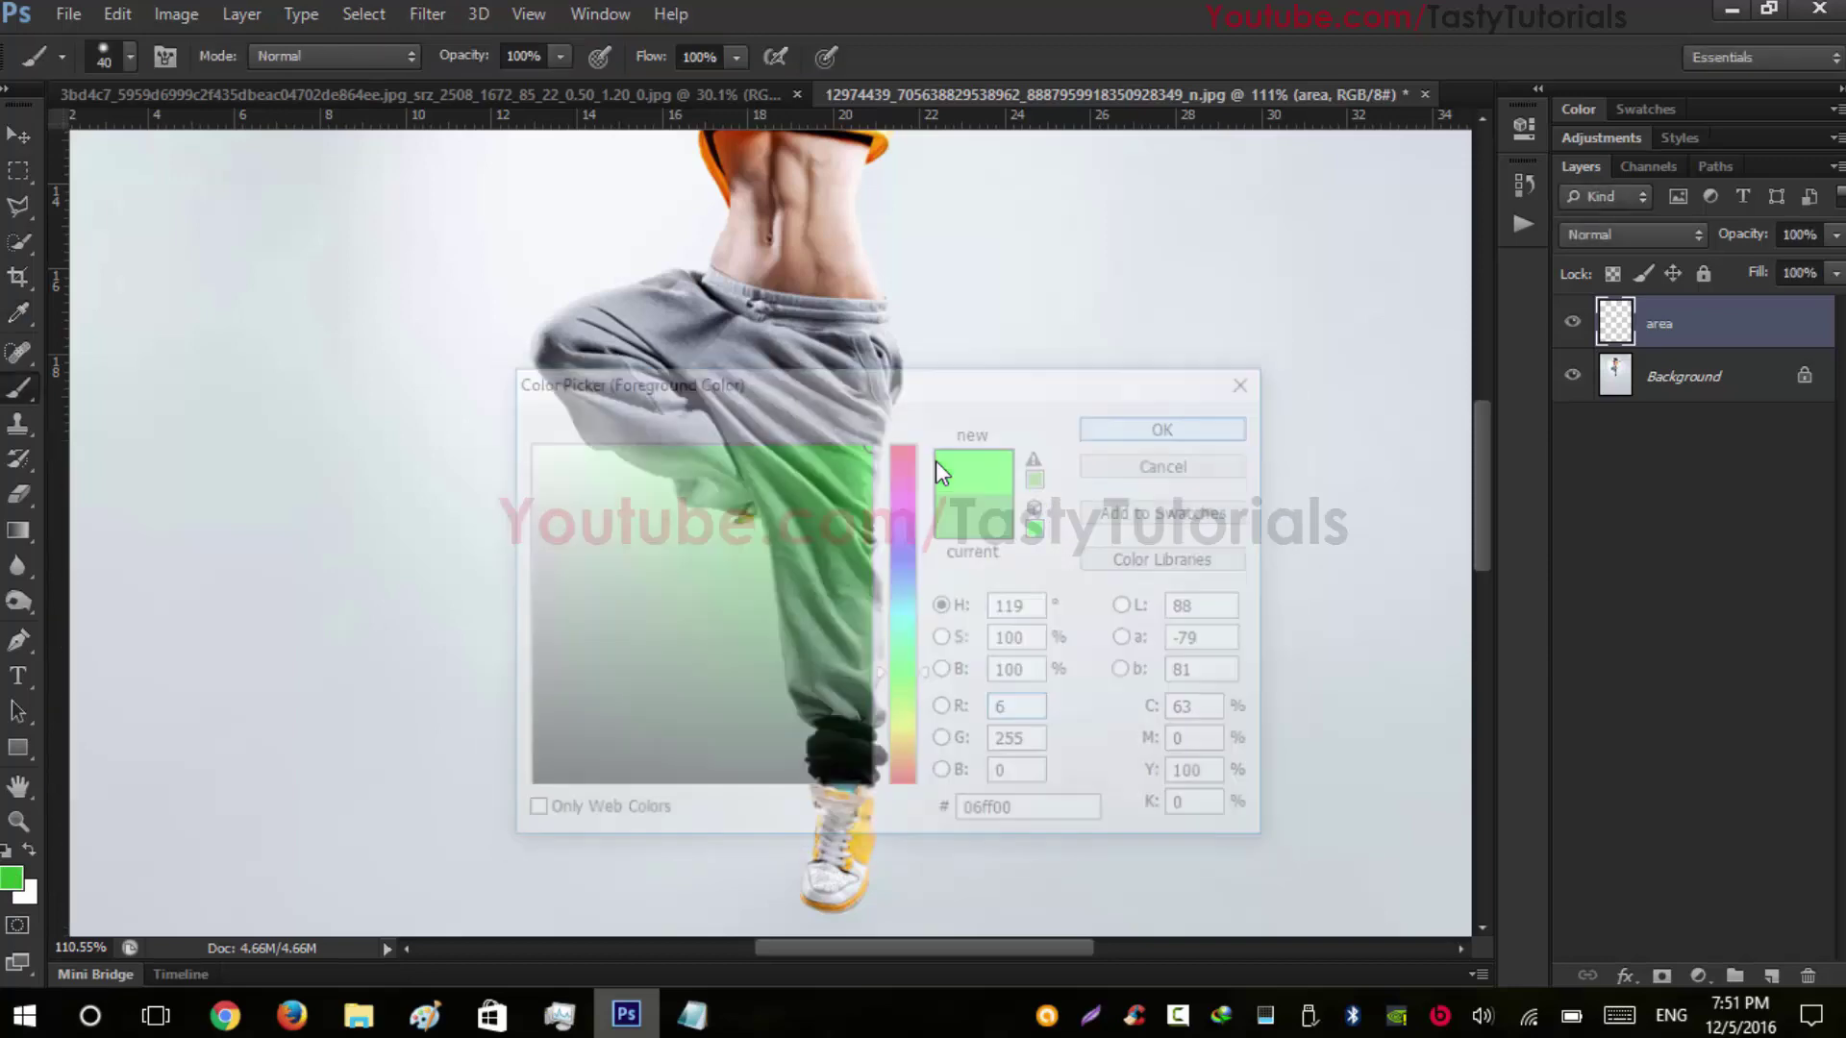
Paint over the dancer's raised hand beside the yellow wristband on the area layer, using a 20 px brush
{"action": "scroll", "coordinate": [846, 332], "scroll_direction": "up", "scroll_amount": 5}
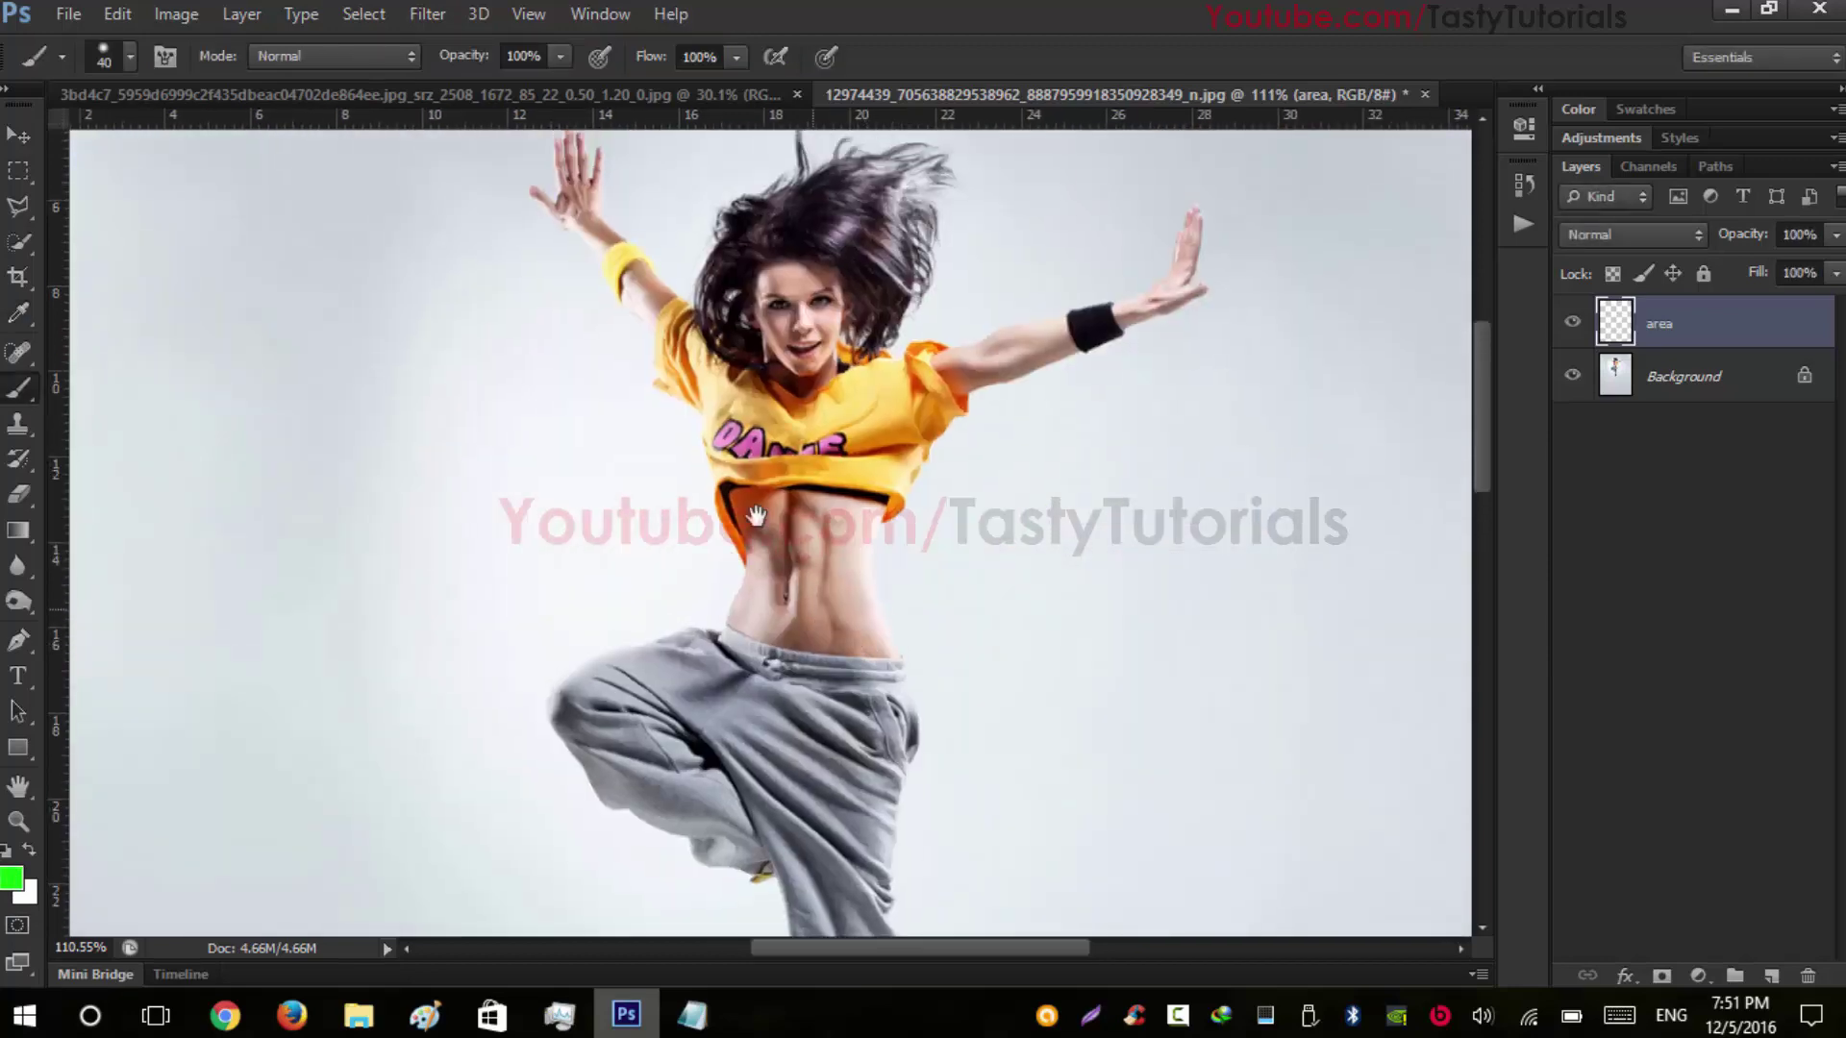
{"action": "key", "text": "bracketleft"}
{"action": "key", "text": "bracketleft"}
{"action": "scroll", "coordinate": [601, 236], "scroll_direction": "up", "scroll_amount": 3, "text": "alt"}
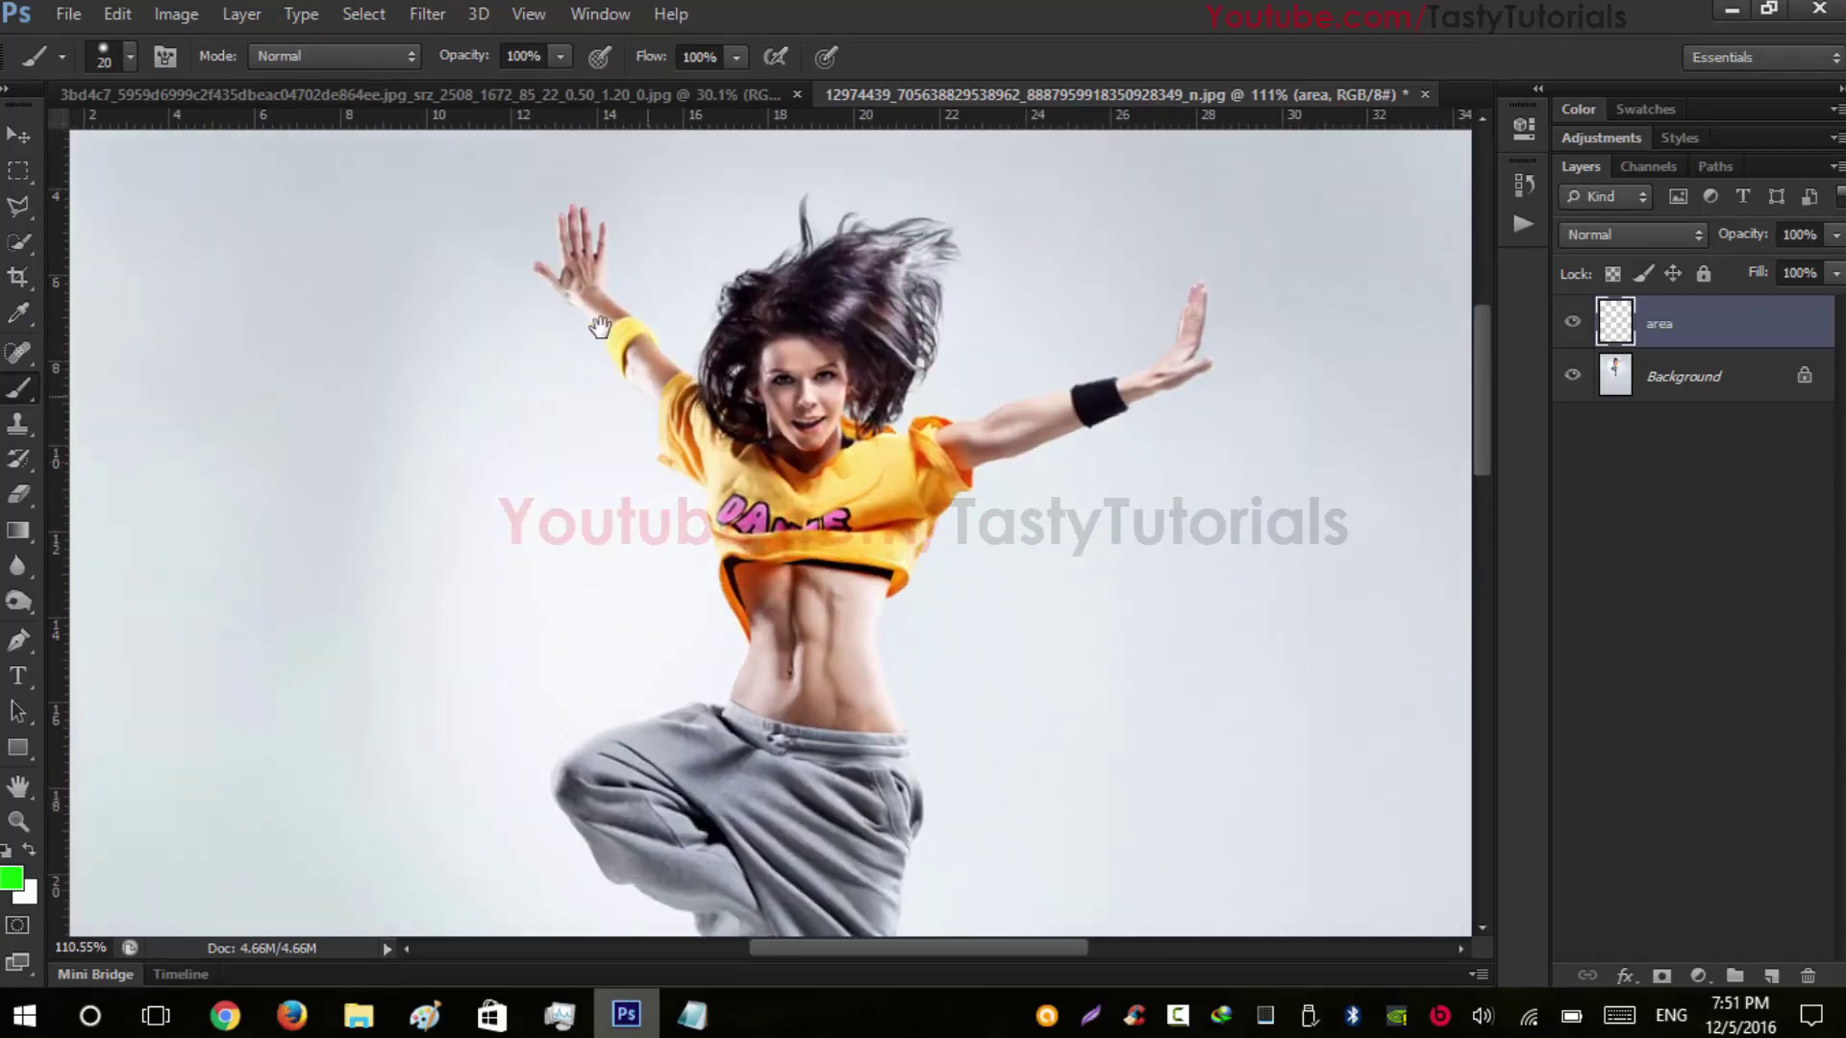
{"action": "left_click_drag", "start_coordinate": [585, 225], "coordinate": [594, 328]}
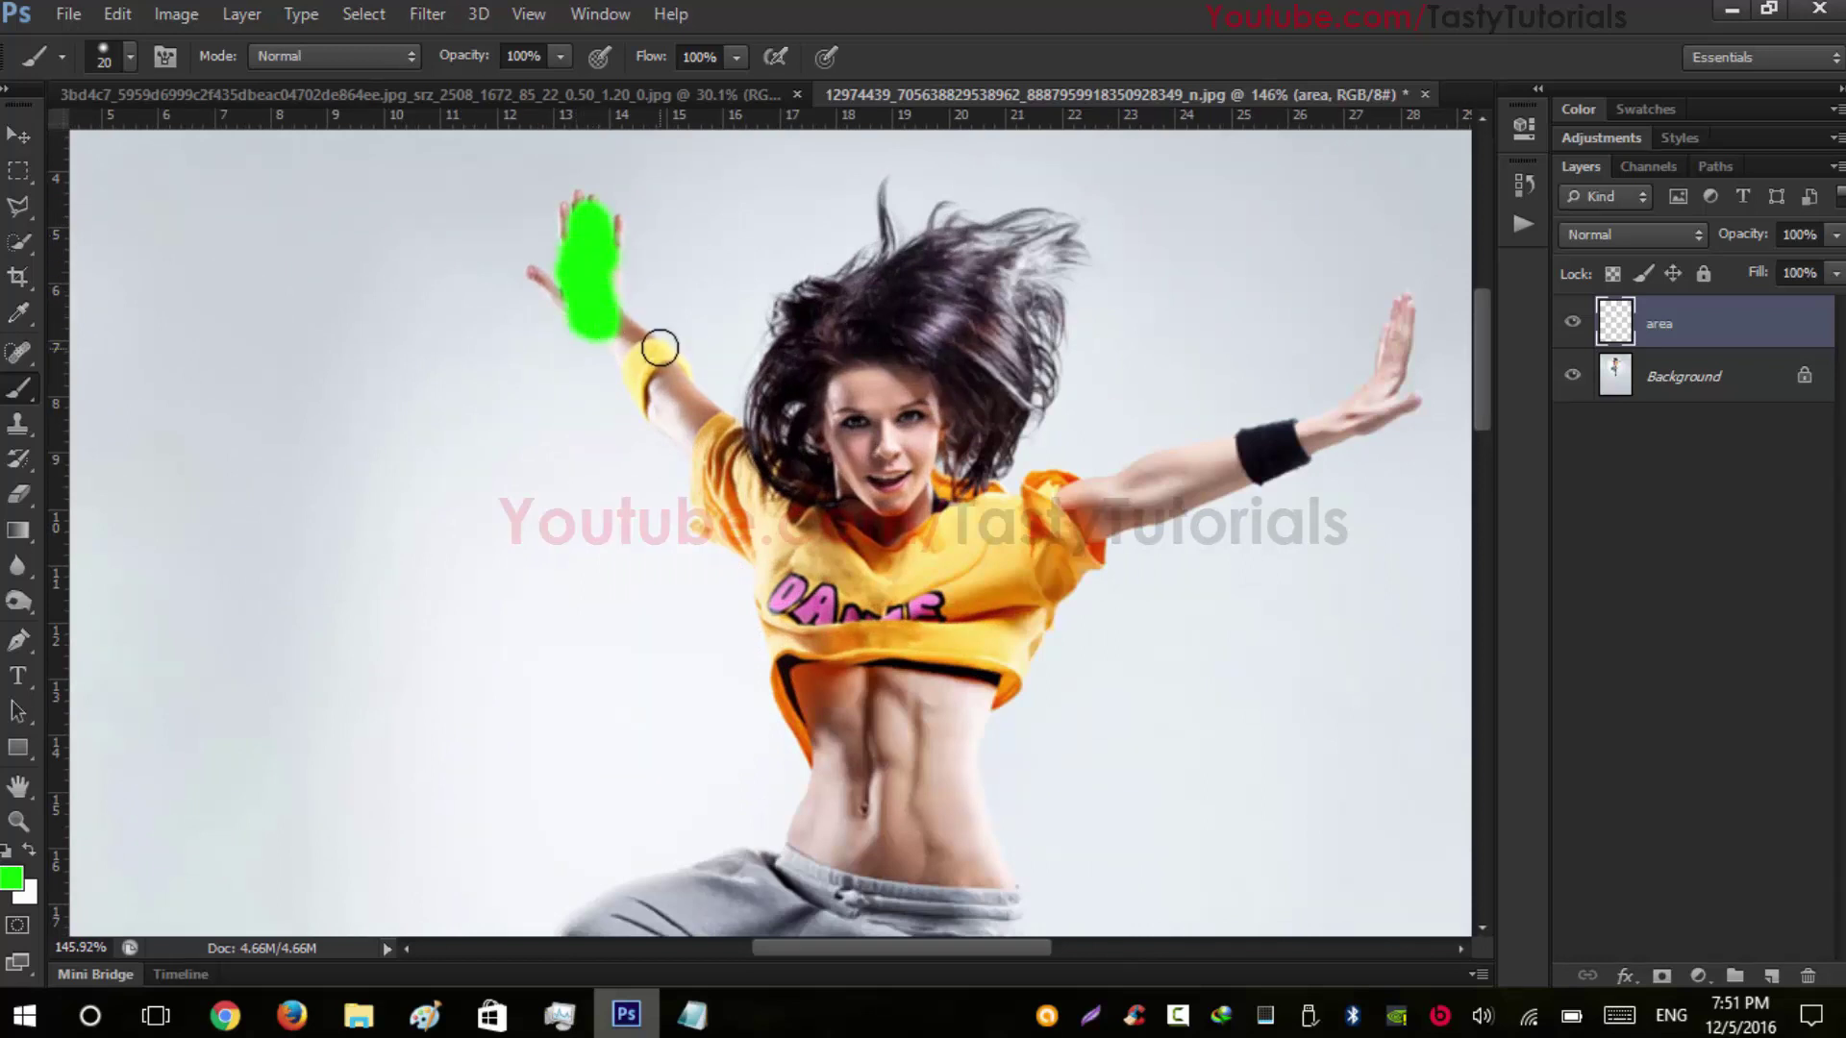
Set the brush to 15 px with 75% hardness and paint from the yellow wristband along the arm to the shirt sleeve
{"action": "right_click", "coordinate": [641, 306]}
{"action": "left_click_drag", "start_coordinate": [769, 434], "coordinate": [850, 444]}
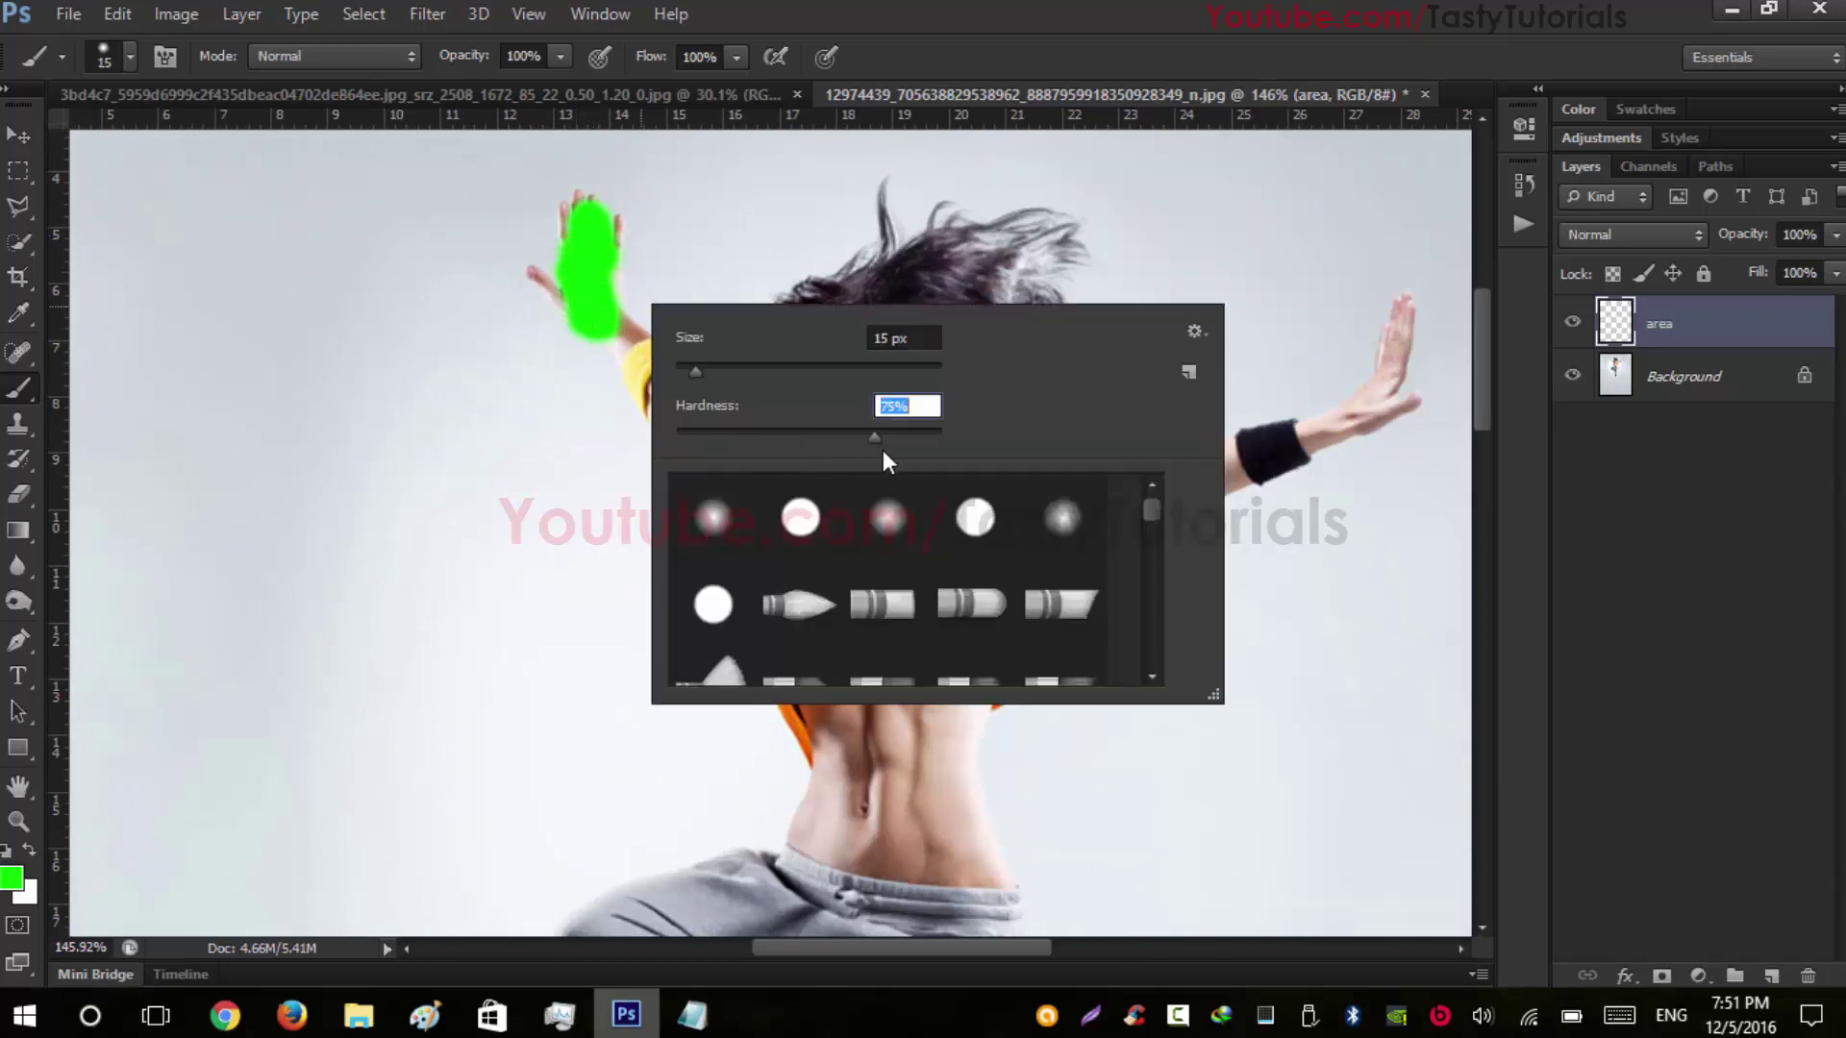
{"action": "key", "text": "Return"}
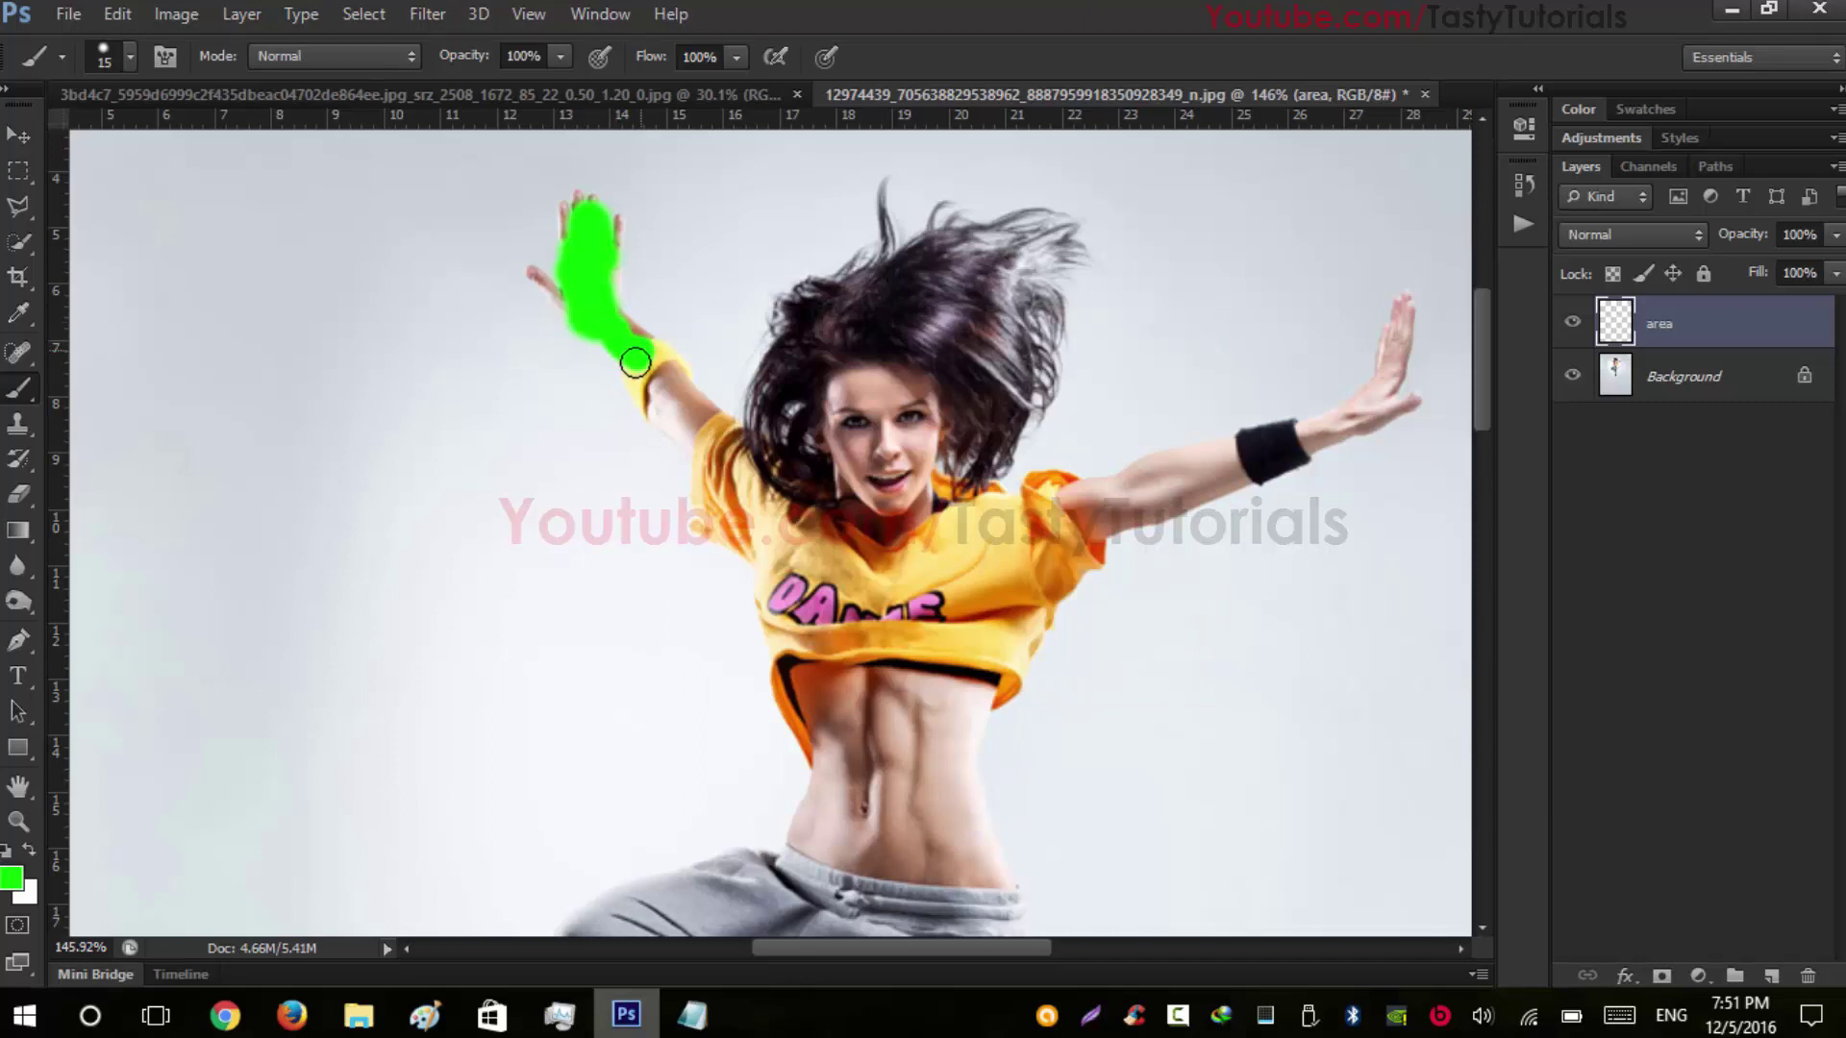
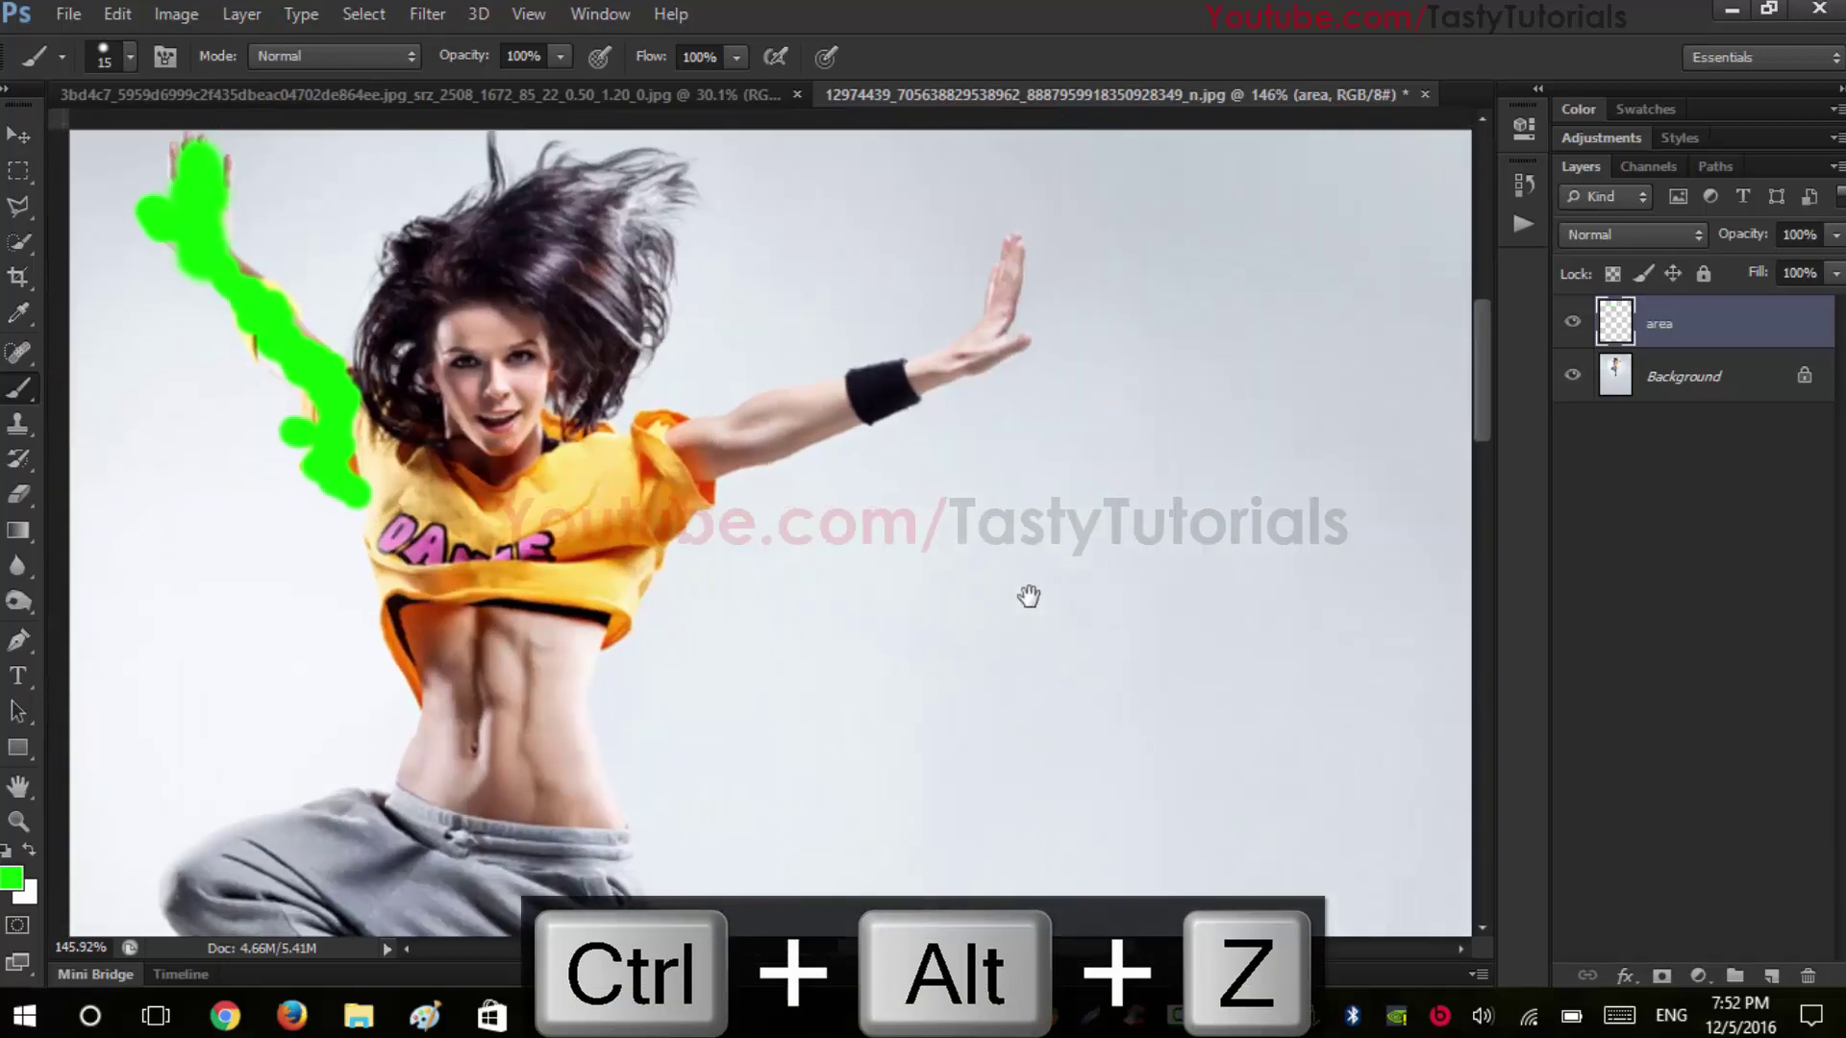
Paint over the hand and outstretched arm with the black wristband up to the sleeve, lowering the brush hardness partway
{"action": "mouse_move", "coordinate": [838, 234]}
{"action": "left_mouse_down"}
{"action": "mouse_move", "coordinate": [800, 286]}
{"action": "mouse_move", "coordinate": [827, 300]}
{"action": "mouse_move", "coordinate": [779, 323]}
{"action": "left_mouse_up"}
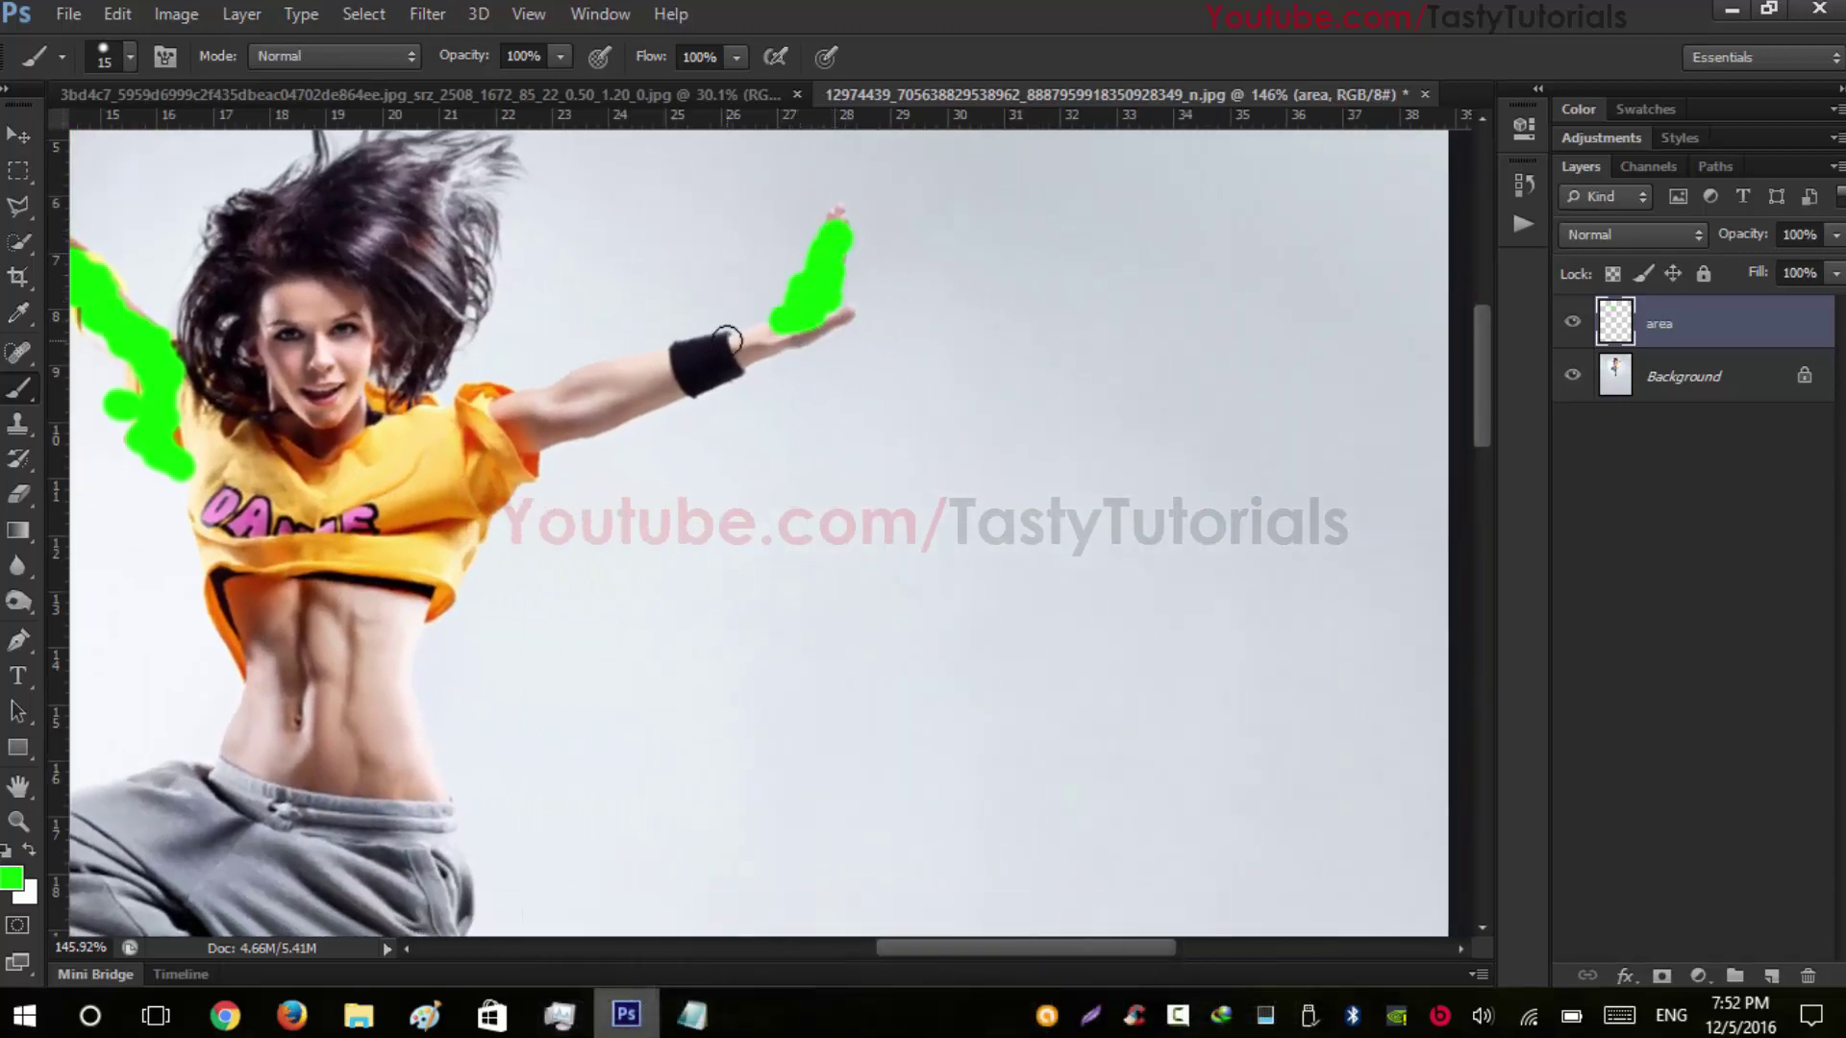
{"action": "right_click", "coordinate": [730, 339]}
{"action": "left_click_drag", "start_coordinate": [935, 471], "coordinate": [822, 477]}
{"action": "key", "text": "Return"}
{"action": "mouse_move", "coordinate": [774, 317]}
{"action": "left_mouse_down"}
{"action": "mouse_move", "coordinate": [739, 357]}
{"action": "mouse_move", "coordinate": [617, 384]}
{"action": "mouse_move", "coordinate": [628, 406]}
{"action": "mouse_move", "coordinate": [582, 366]}
{"action": "mouse_move", "coordinate": [582, 429]}
{"action": "mouse_move", "coordinate": [532, 399]}
{"action": "mouse_move", "coordinate": [530, 435]}
{"action": "mouse_move", "coordinate": [500, 433]}
{"action": "mouse_move", "coordinate": [627, 409]}
{"action": "mouse_move", "coordinate": [520, 430]}
{"action": "mouse_move", "coordinate": [780, 289]}
{"action": "left_mouse_up"}
Paint over the lower part of the bent leg and over the standing leg's shoe, ankle and trouser cuff
{"action": "scroll", "coordinate": [766, 411], "scroll_direction": "down", "scroll_amount": 10}
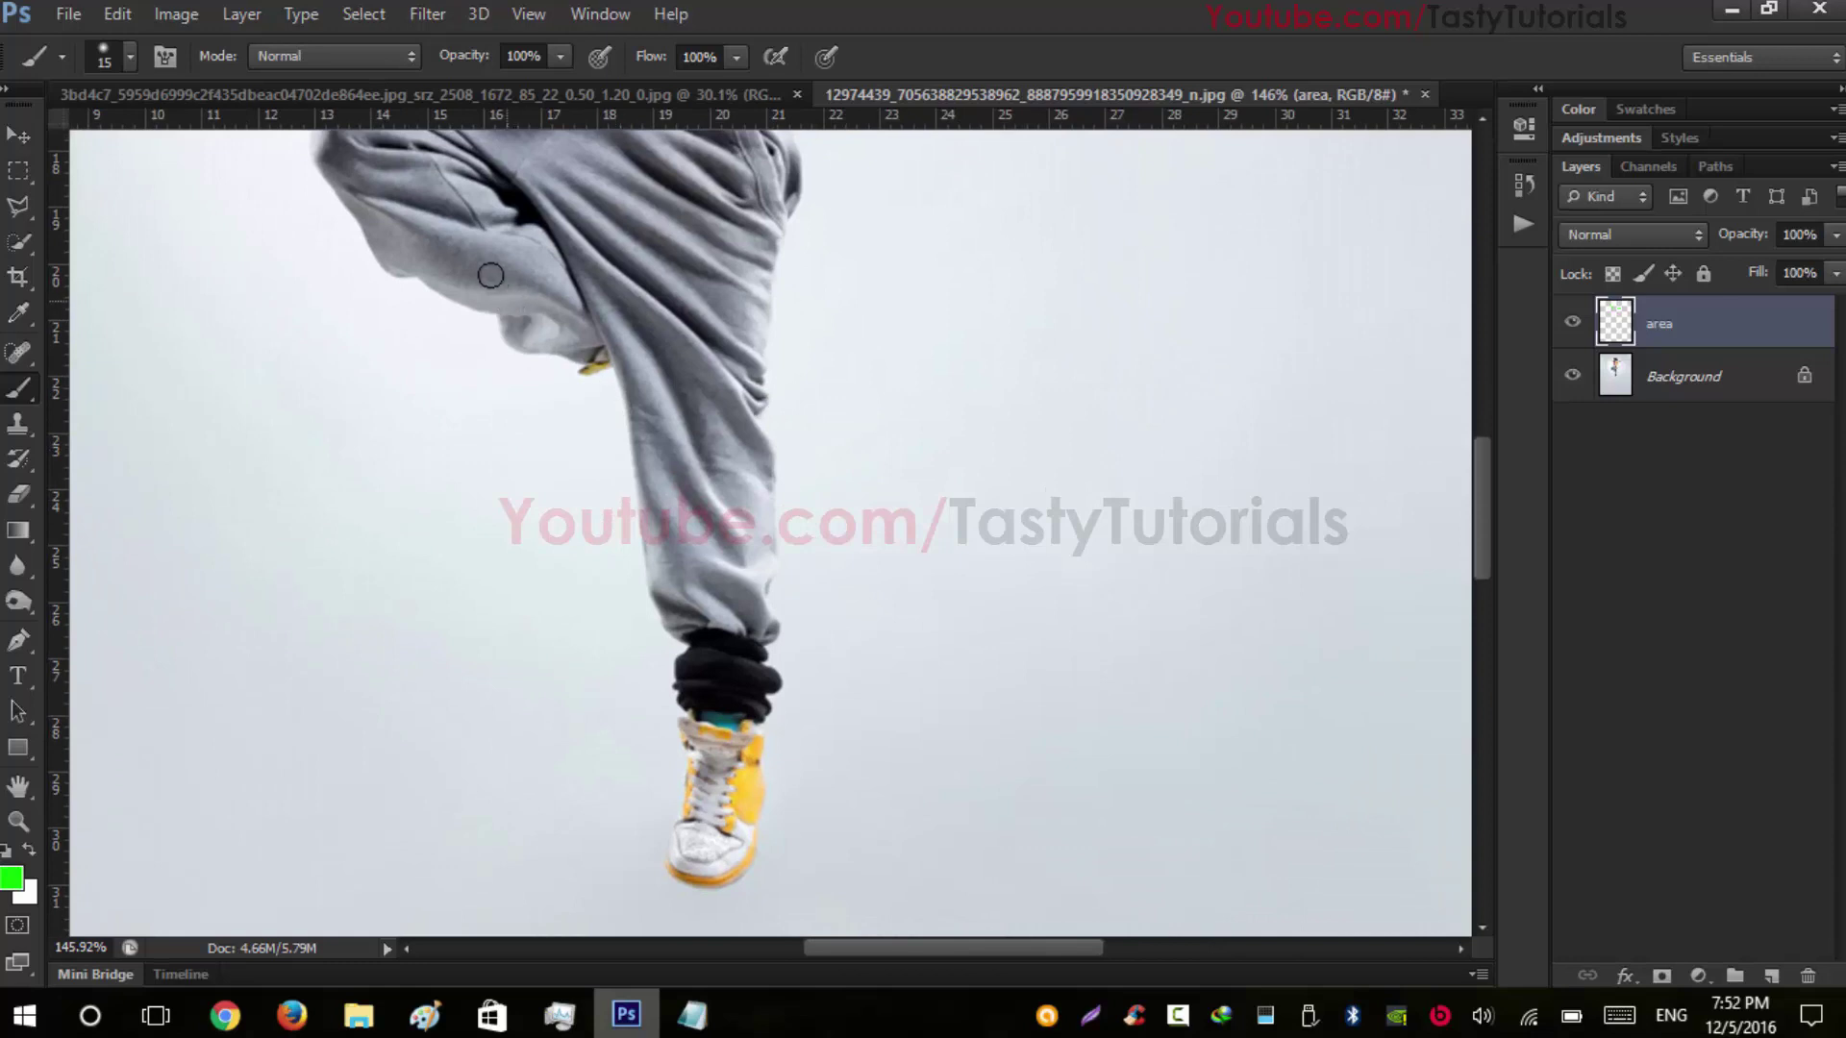
{"action": "mouse_move", "coordinate": [461, 252]}
{"action": "left_mouse_down"}
{"action": "mouse_move", "coordinate": [470, 305]}
{"action": "mouse_move", "coordinate": [505, 268]}
{"action": "mouse_move", "coordinate": [533, 276]}
{"action": "mouse_move", "coordinate": [590, 354]}
{"action": "left_mouse_up"}
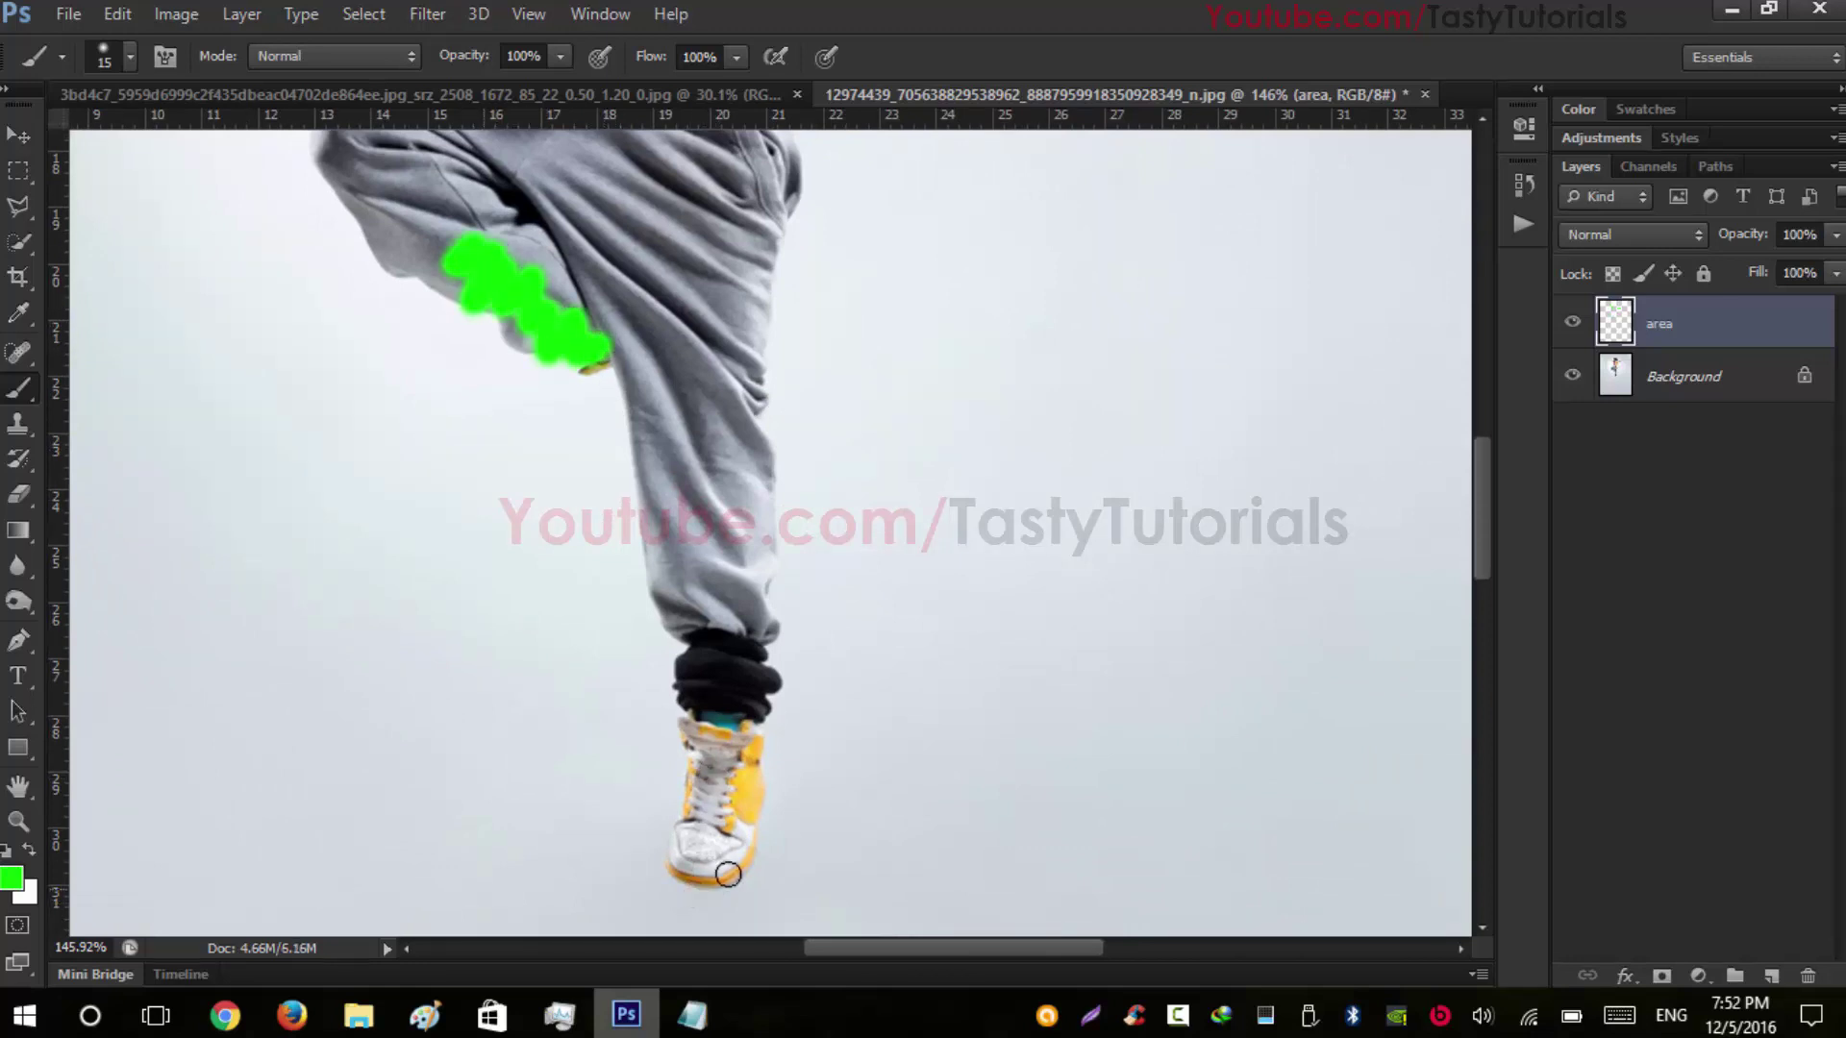
{"action": "mouse_move", "coordinate": [727, 874]}
{"action": "left_mouse_down"}
{"action": "mouse_move", "coordinate": [714, 838]}
{"action": "mouse_move", "coordinate": [685, 822]}
{"action": "mouse_move", "coordinate": [734, 813]}
{"action": "mouse_move", "coordinate": [746, 758]}
{"action": "mouse_move", "coordinate": [703, 740]}
{"action": "mouse_move", "coordinate": [734, 709]}
{"action": "mouse_move", "coordinate": [707, 654]}
{"action": "mouse_move", "coordinate": [715, 673]}
{"action": "mouse_move", "coordinate": [754, 627]}
{"action": "mouse_move", "coordinate": [704, 636]}
{"action": "mouse_move", "coordinate": [738, 613]}
{"action": "mouse_move", "coordinate": [686, 560]}
{"action": "mouse_move", "coordinate": [721, 621]}
{"action": "mouse_move", "coordinate": [678, 548]}
{"action": "mouse_move", "coordinate": [743, 661]}
{"action": "mouse_move", "coordinate": [738, 700]}
{"action": "mouse_move", "coordinate": [756, 666]}
{"action": "mouse_move", "coordinate": [742, 865]}
{"action": "mouse_move", "coordinate": [698, 851]}
{"action": "mouse_move", "coordinate": [714, 690]}
{"action": "mouse_move", "coordinate": [692, 849]}
{"action": "left_mouse_up"}
{"action": "mouse_move", "coordinate": [691, 206]}
{"action": "left_mouse_down"}
{"action": "mouse_move", "coordinate": [760, 578]}
{"action": "mouse_move", "coordinate": [760, 764]}
{"action": "mouse_move", "coordinate": [803, 776]}
{"action": "left_mouse_up"}
{"action": "mouse_move", "coordinate": [633, 524]}
{"action": "left_mouse_down"}
{"action": "mouse_move", "coordinate": [658, 506]}
{"action": "mouse_move", "coordinate": [605, 258]}
{"action": "left_mouse_up"}
{"action": "mouse_move", "coordinate": [639, 680]}
{"action": "left_mouse_down"}
{"action": "mouse_move", "coordinate": [536, 602]}
{"action": "mouse_move", "coordinate": [541, 585]}
{"action": "mouse_move", "coordinate": [672, 654]}
{"action": "mouse_move", "coordinate": [667, 685]}
{"action": "left_mouse_up"}
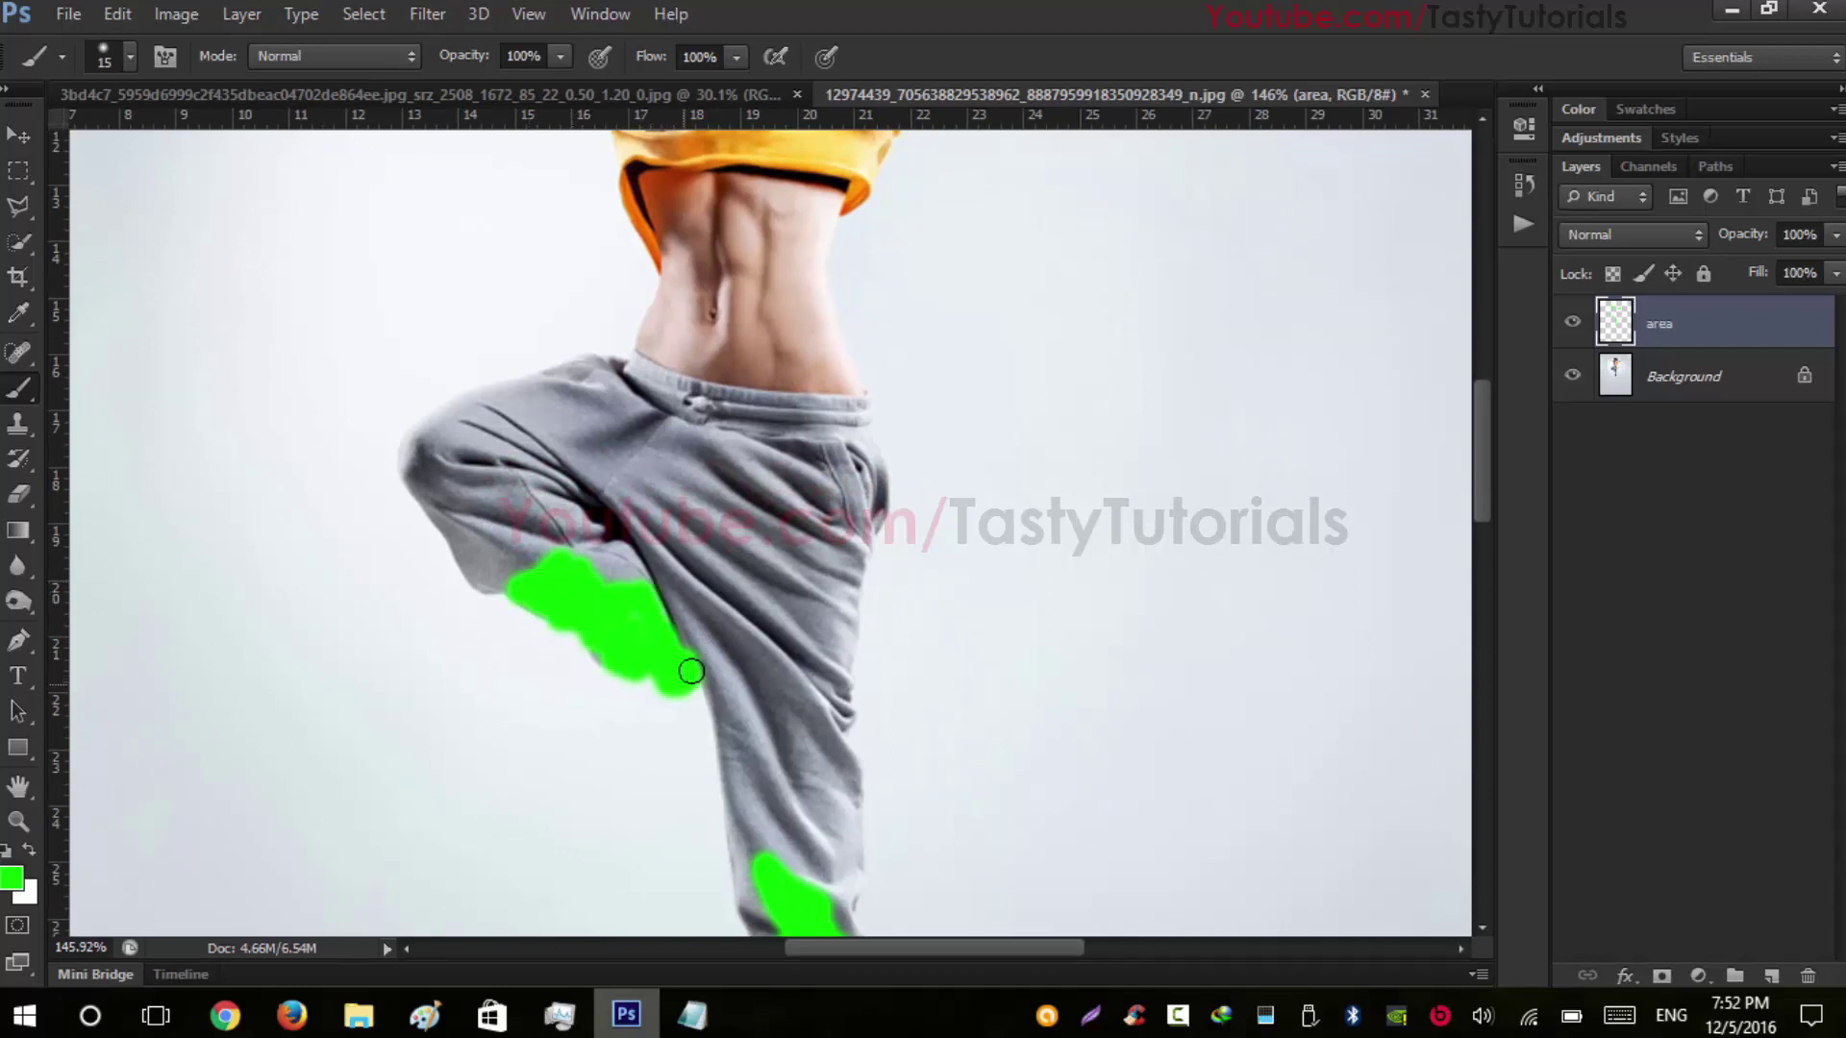
Paint a green patch over the bent leg's knee on the area layer
{"action": "scroll", "coordinate": [755, 717], "scroll_direction": "down", "scroll_amount": 5}
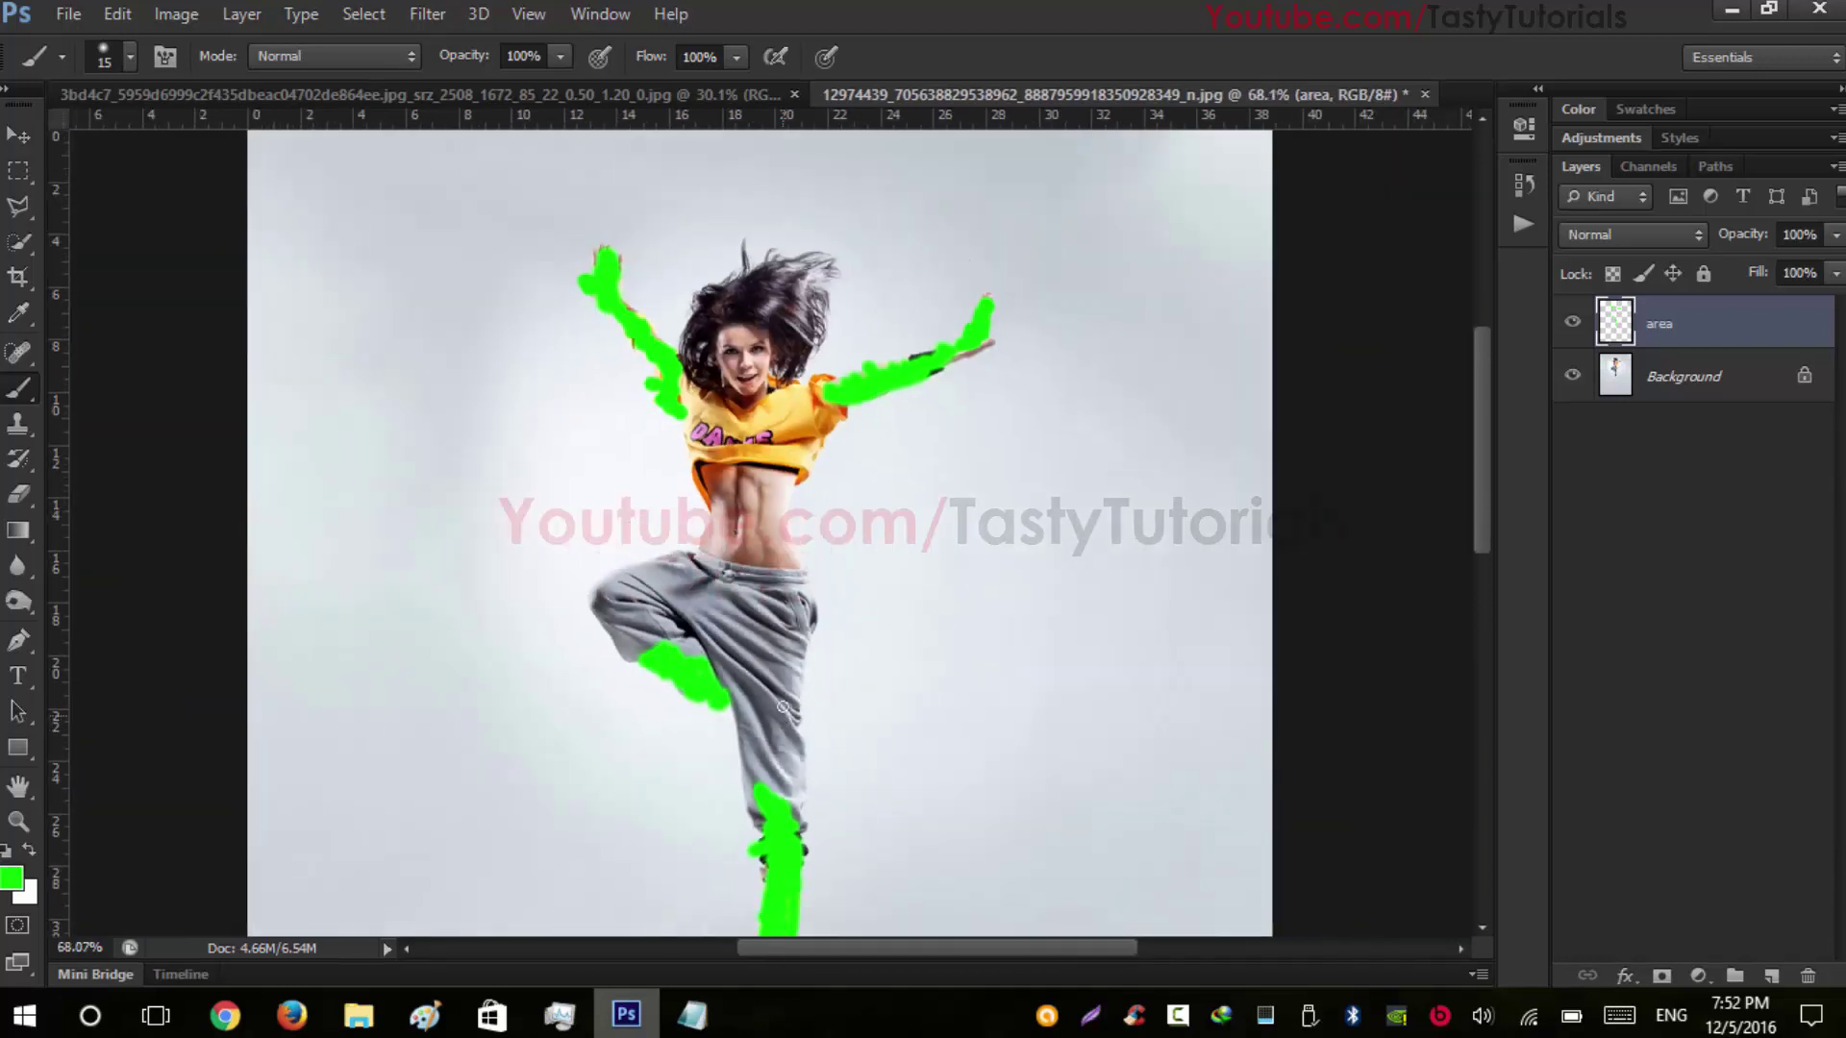
{"action": "scroll", "coordinate": [673, 693], "scroll_direction": "up", "scroll_amount": 4}
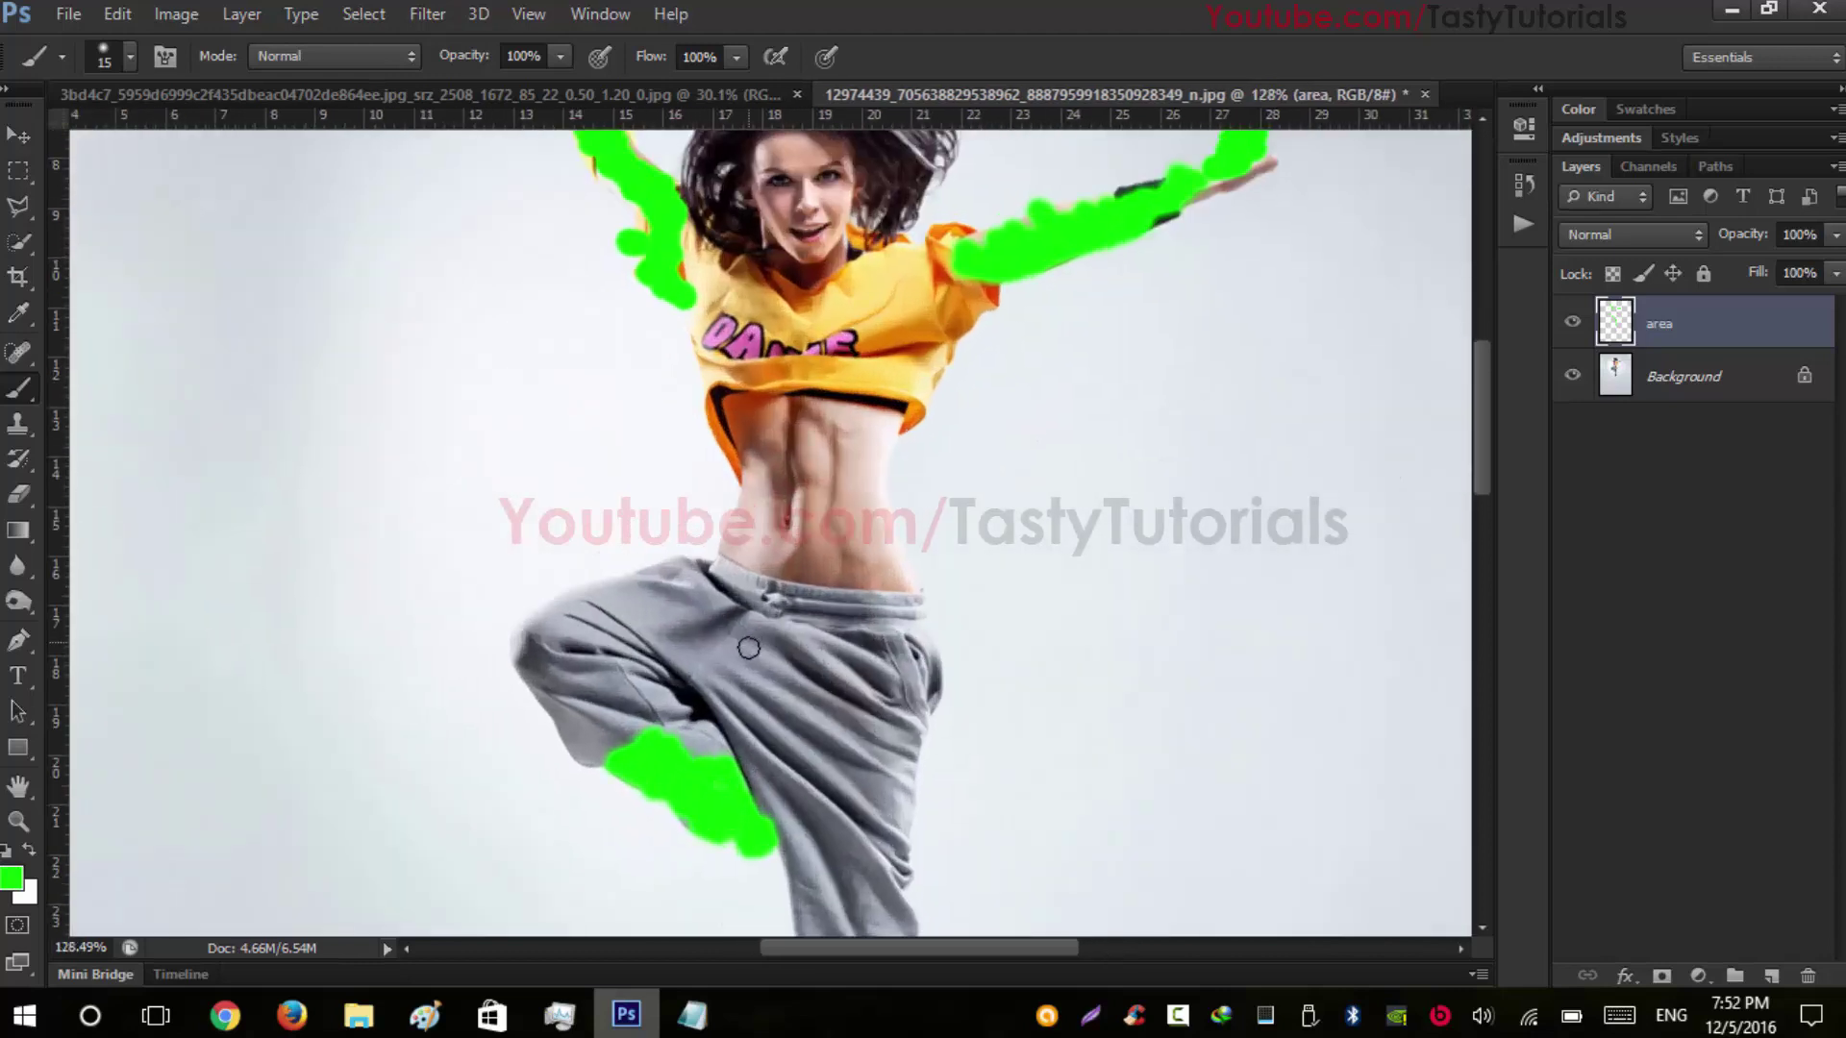
{"action": "left_click_drag", "start_coordinate": [709, 668], "coordinate": [681, 591]}
{"action": "mouse_move", "coordinate": [507, 565]}
{"action": "left_mouse_down"}
{"action": "mouse_move", "coordinate": [509, 600]}
{"action": "mouse_move", "coordinate": [499, 585]}
{"action": "mouse_move", "coordinate": [508, 550]}
{"action": "mouse_move", "coordinate": [533, 607]}
{"action": "left_mouse_up"}
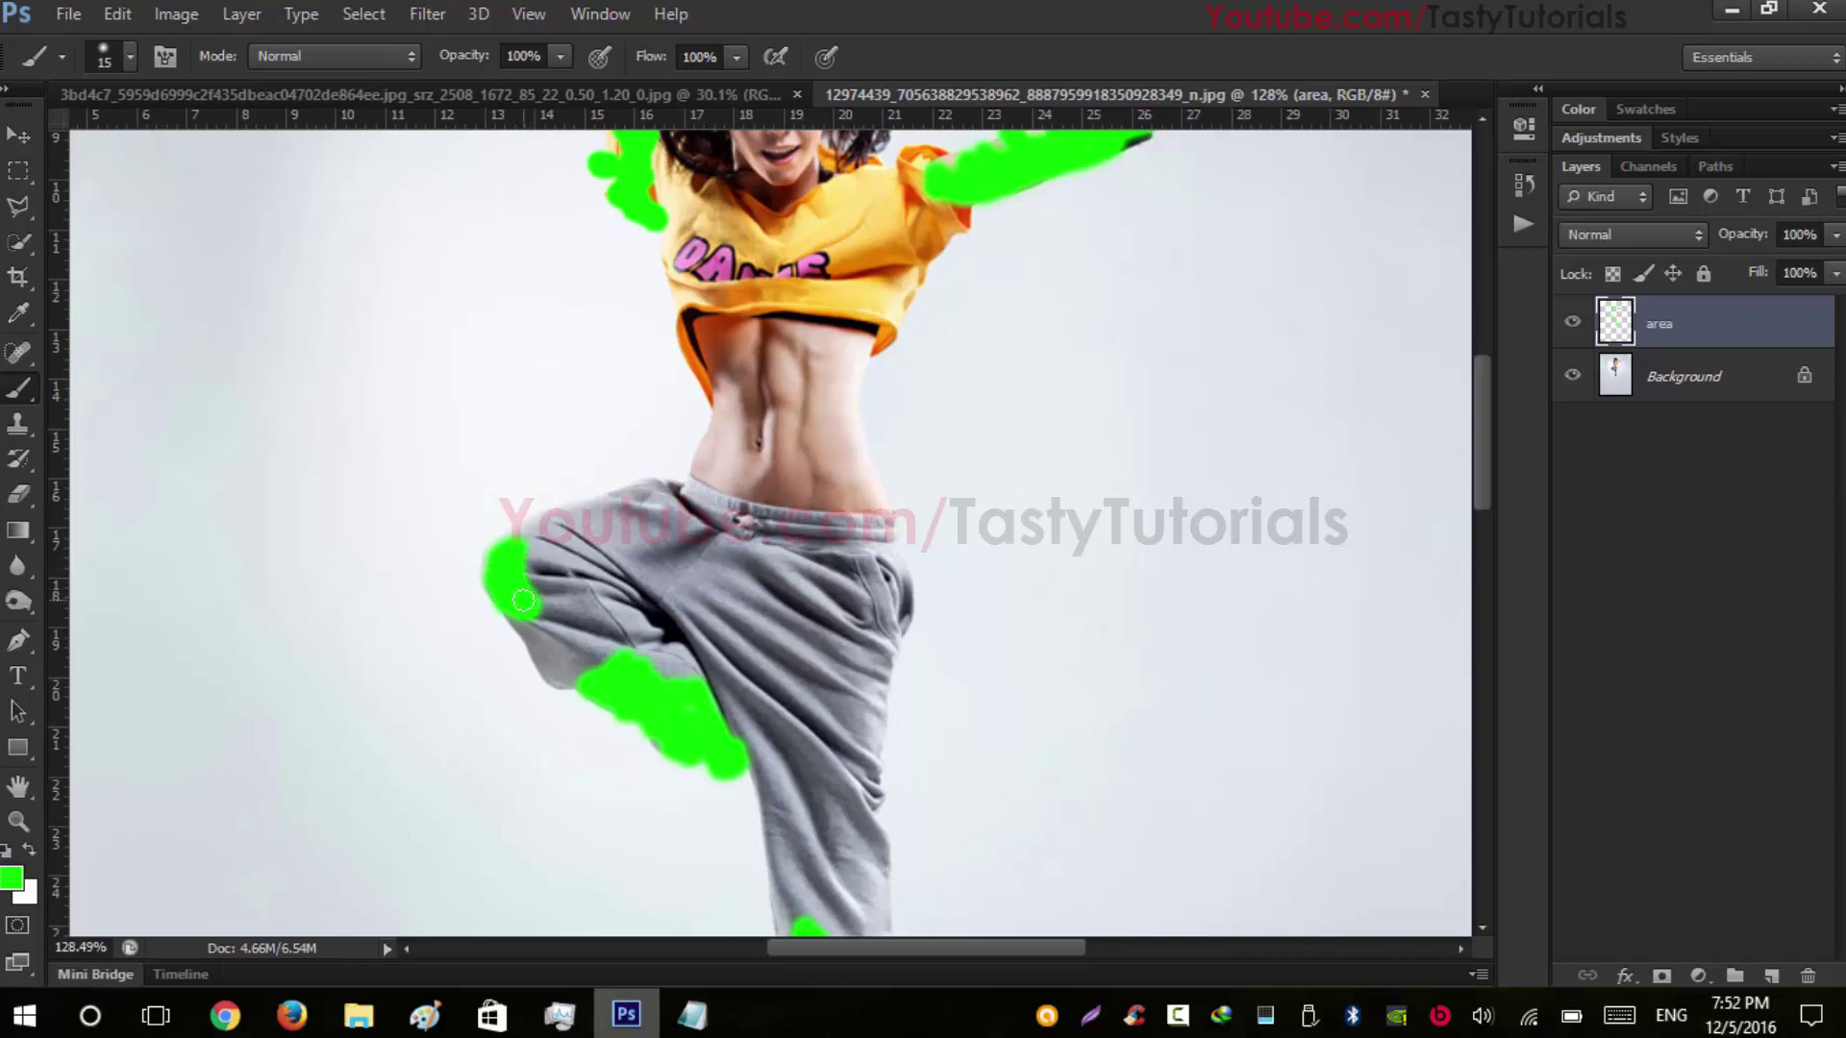
{"action": "scroll", "coordinate": [744, 645], "scroll_direction": "down", "scroll_amount": 2}
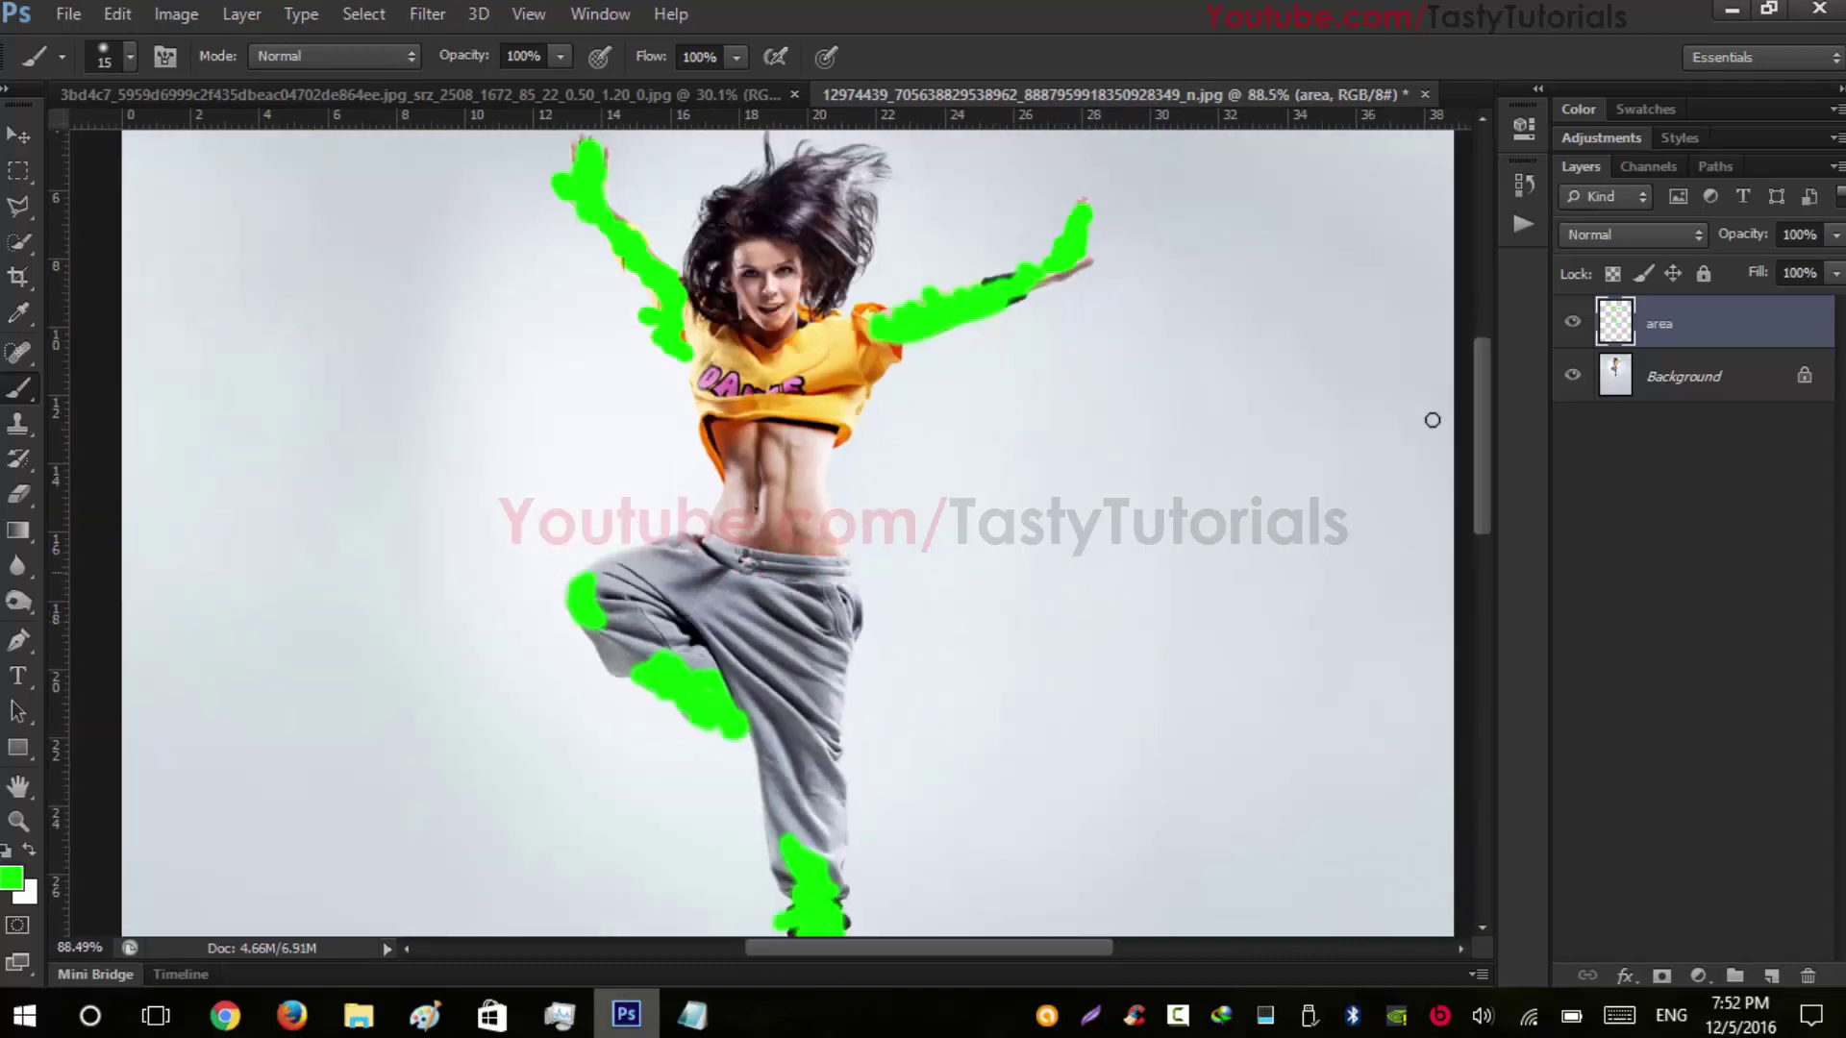
Expand the Down action in the 3D Dispersion Photoshop Action set and run it on the image
{"action": "left_click", "coordinate": [1511, 229]}
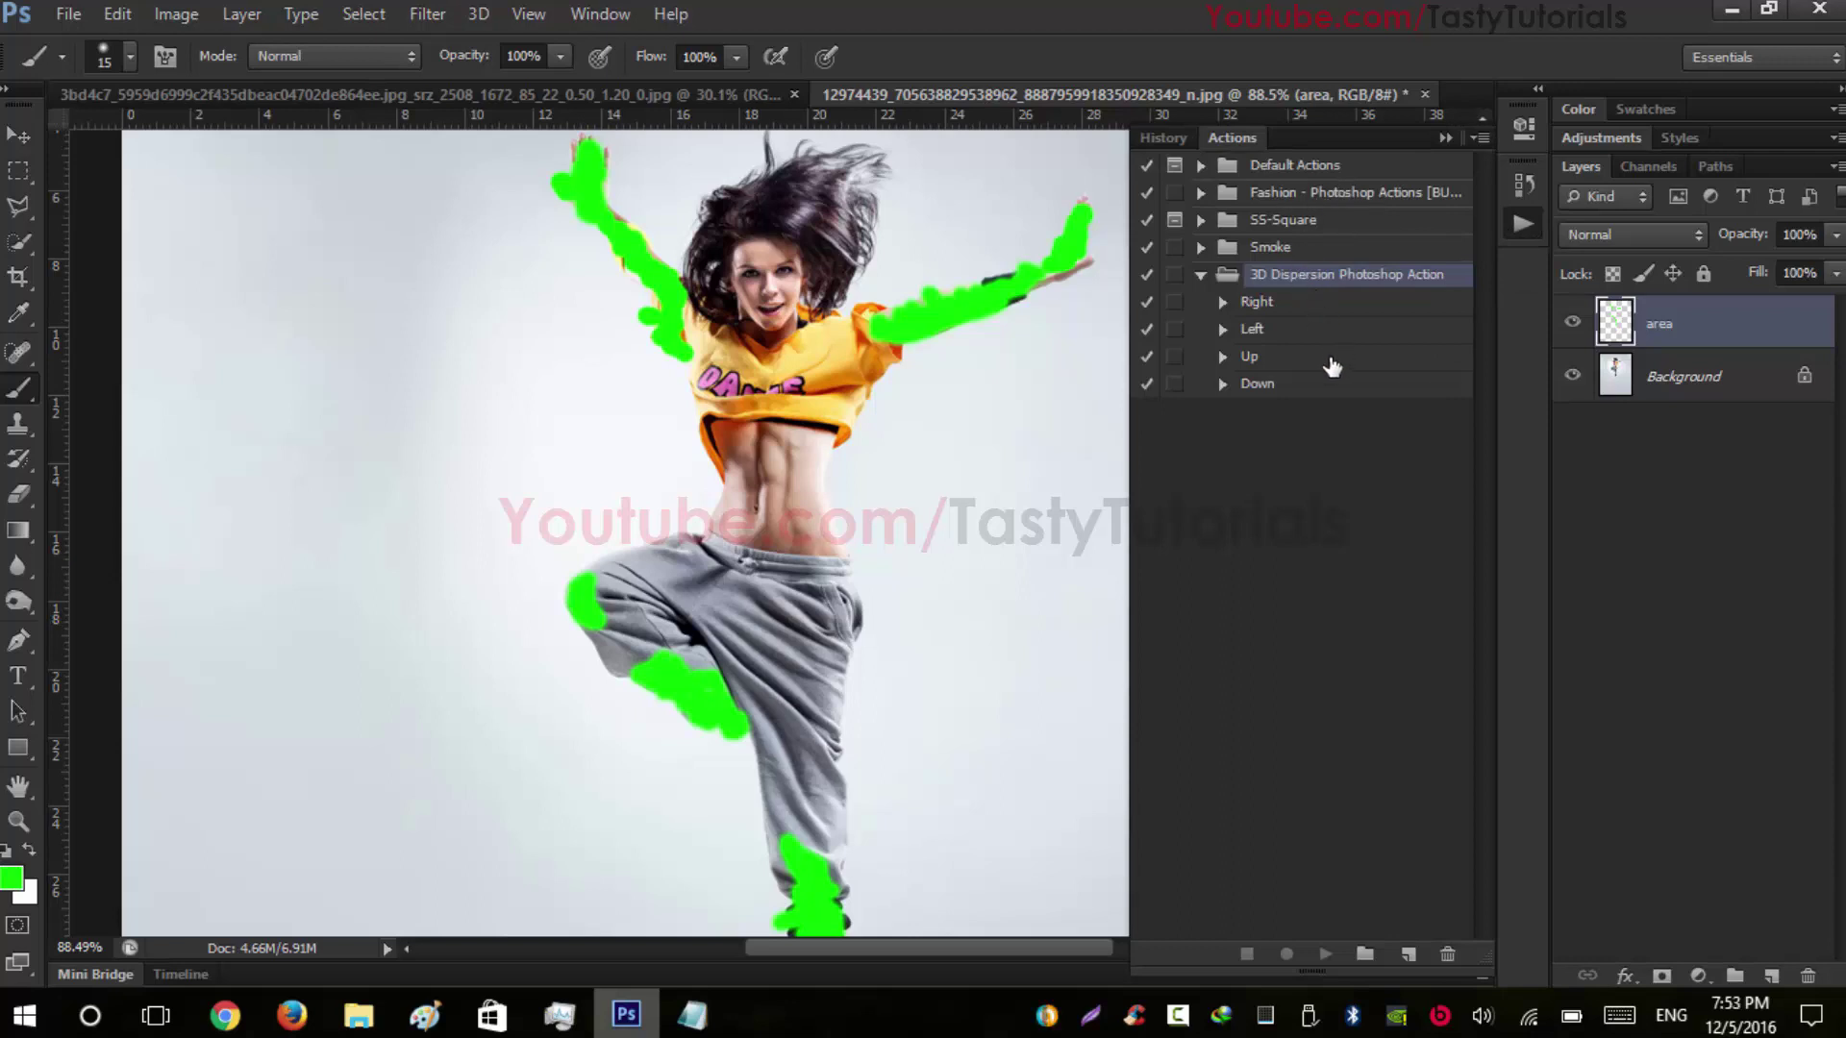
{"action": "scroll", "coordinate": [896, 444], "scroll_direction": "down", "scroll_amount": 4}
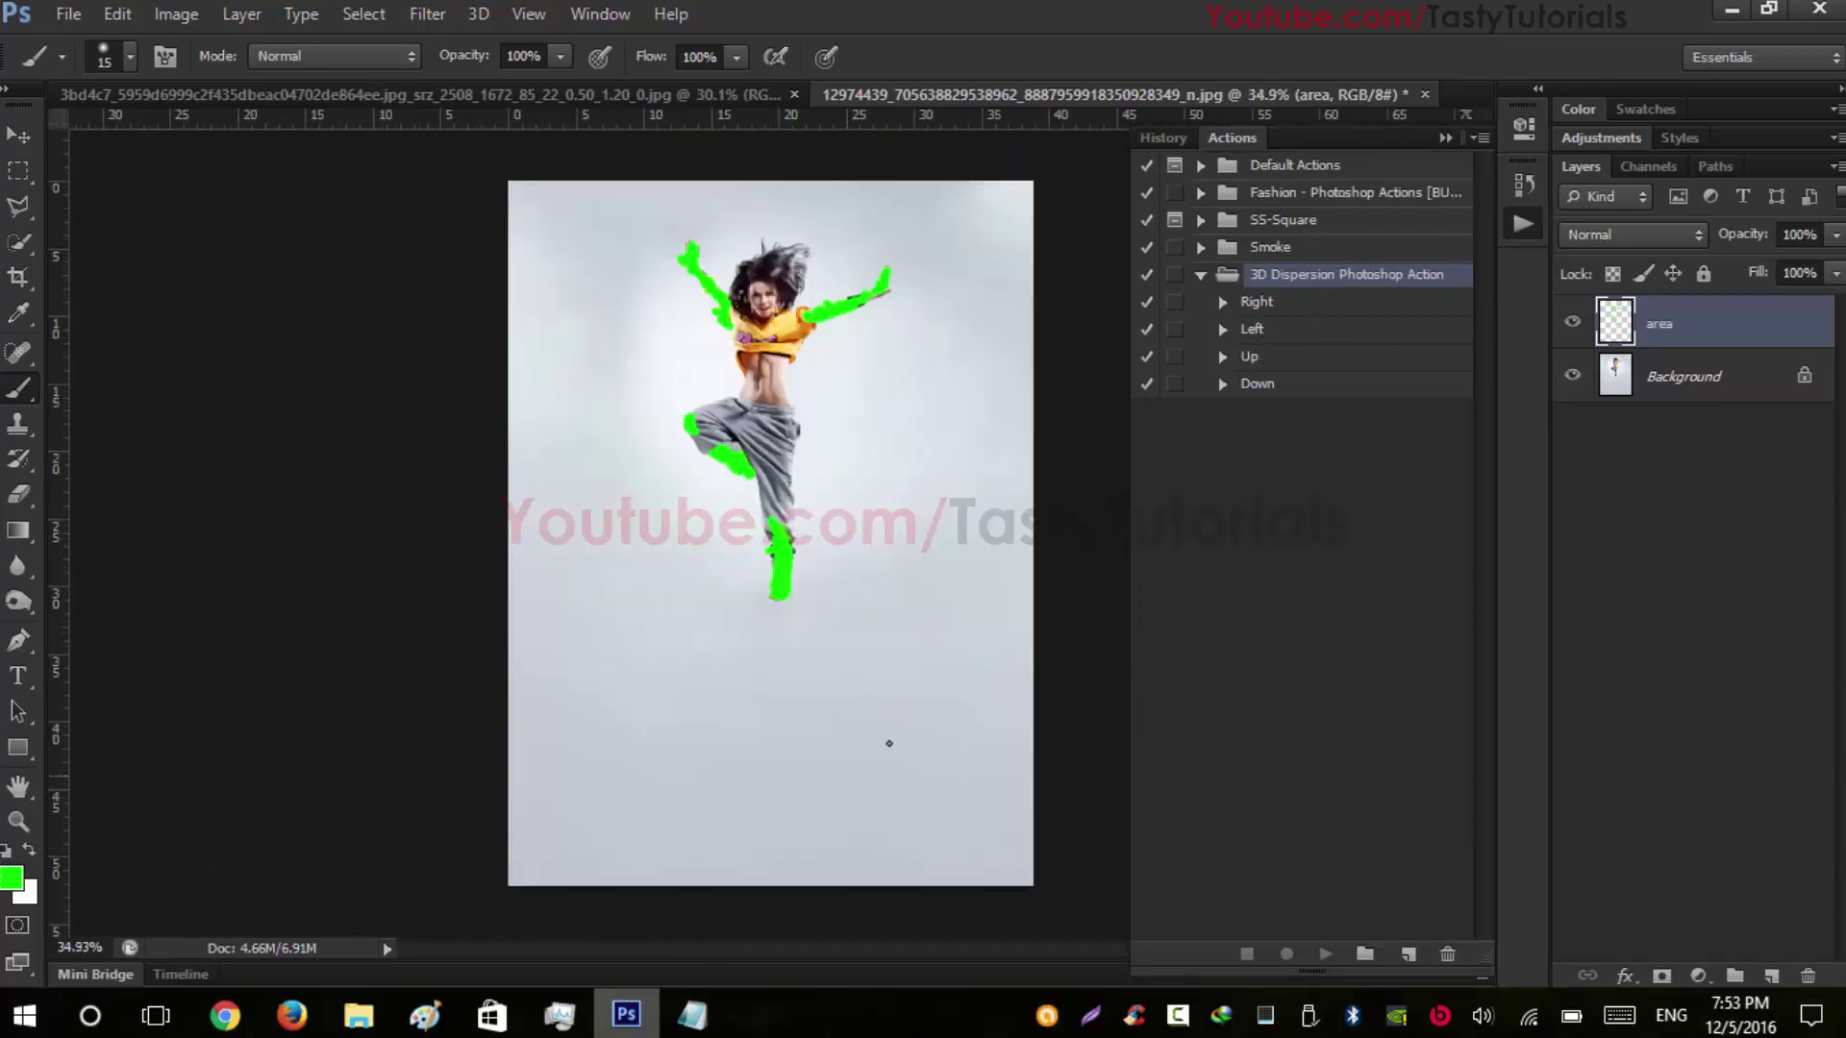
{"action": "left_click", "coordinate": [1219, 389]}
{"action": "left_click", "coordinate": [1222, 383]}
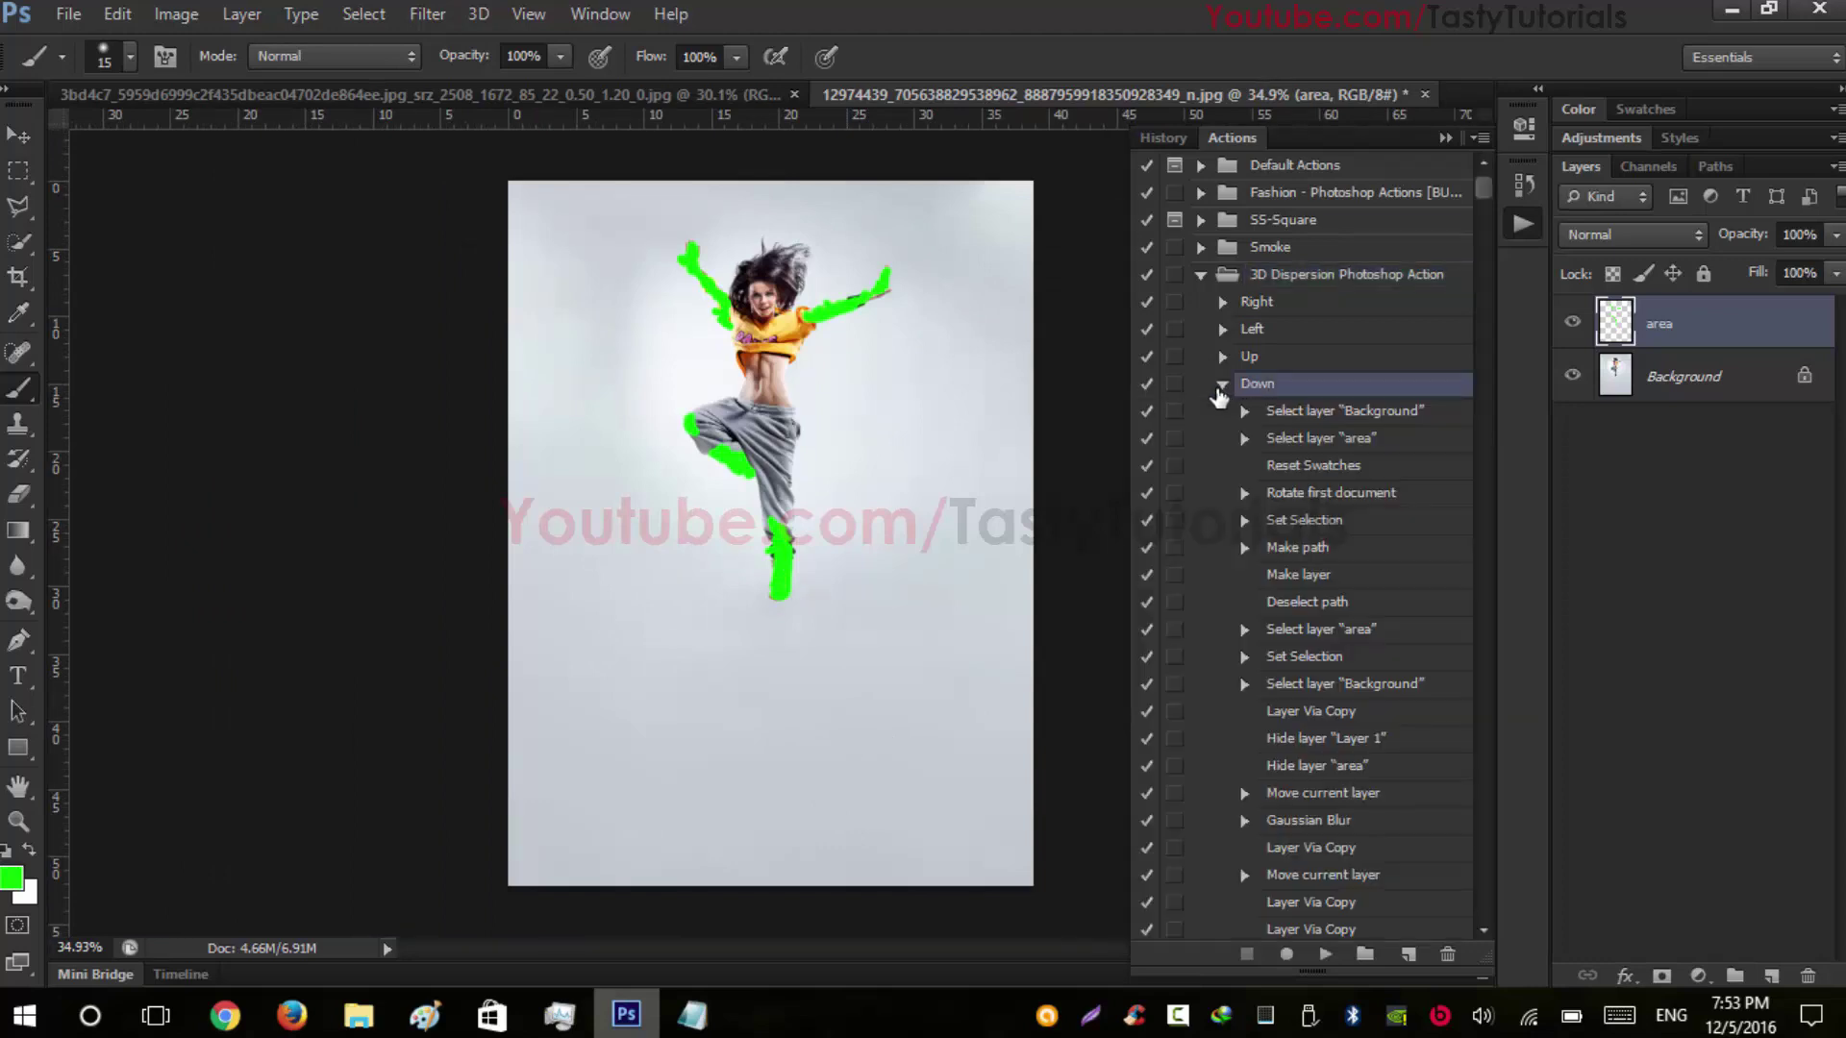
{"action": "scroll", "coordinate": [1351, 421], "scroll_direction": "down", "scroll_amount": 3}
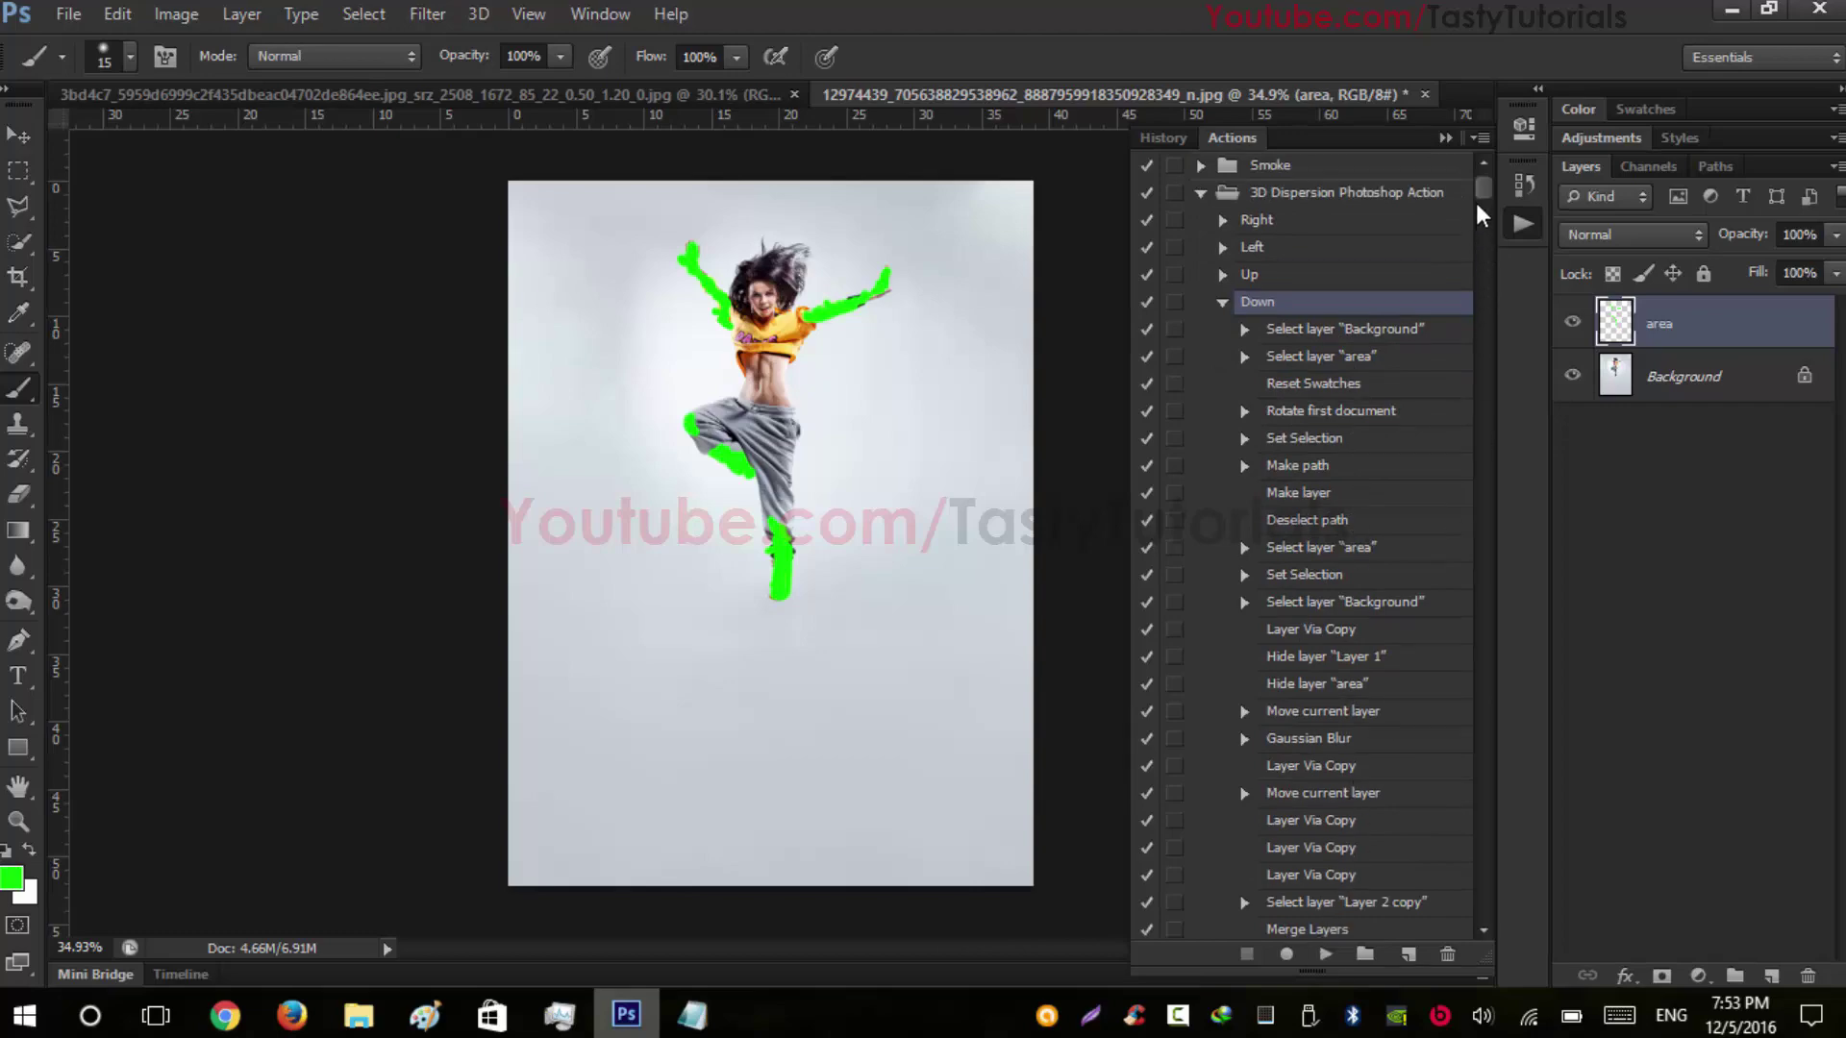
{"action": "left_click_drag", "start_coordinate": [1481, 223], "coordinate": [1484, 681]}
{"action": "left_click_drag", "start_coordinate": [1514, 575], "coordinate": [1515, 193]}
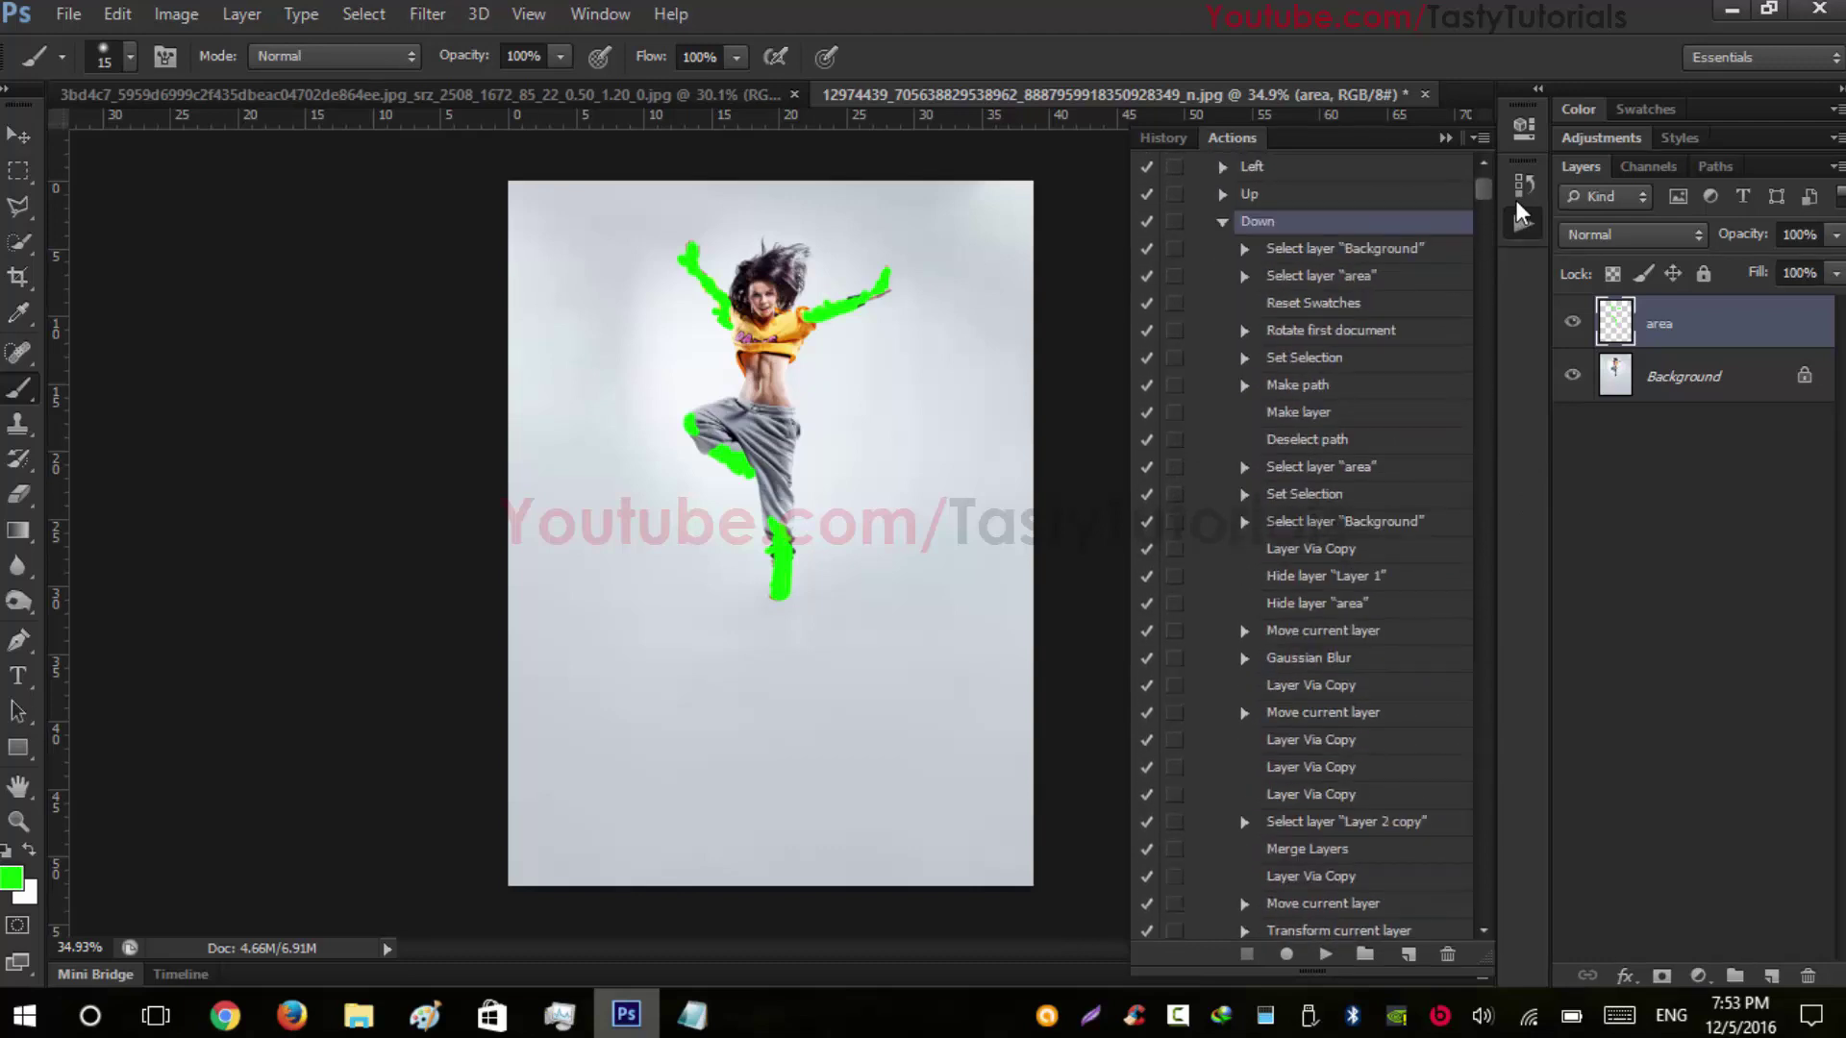
{"action": "left_click", "coordinate": [1324, 955]}
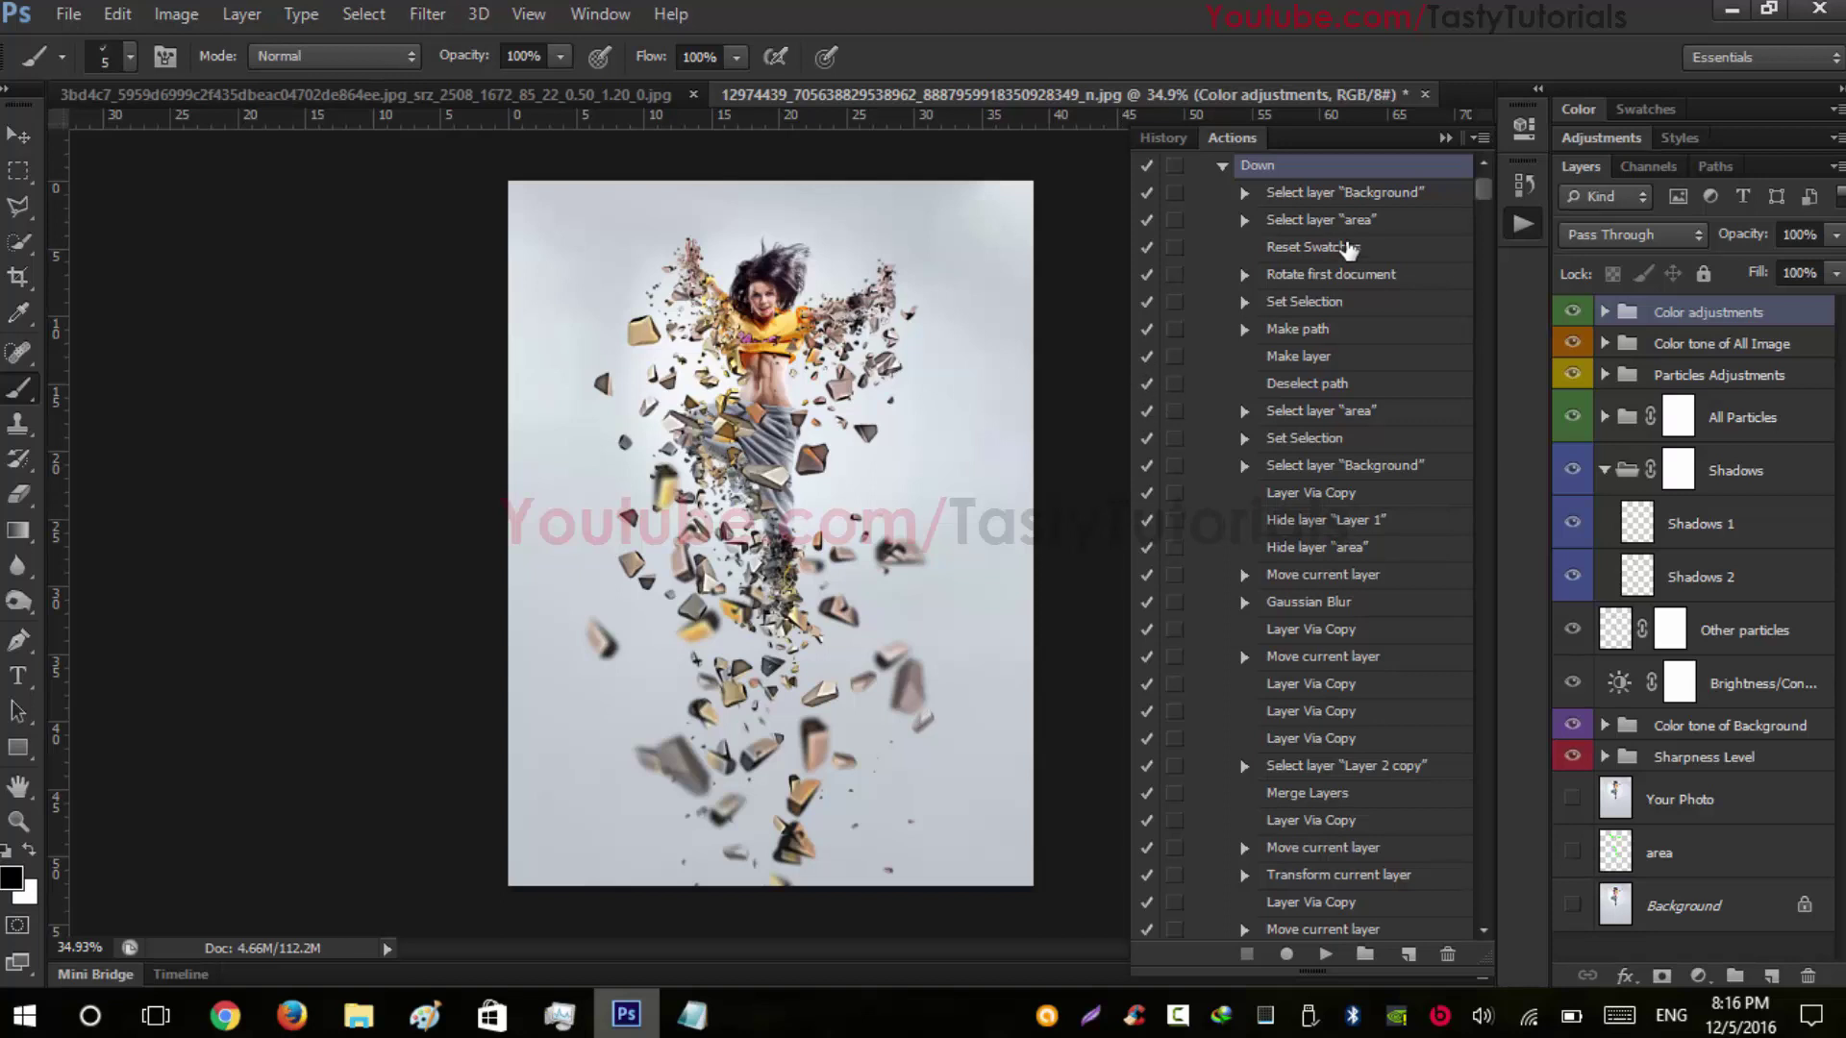
Collapse the Actions panel and examine the dispersion particles around the dancer's arms, torso and legs up close
{"action": "left_click", "coordinate": [1450, 142]}
{"action": "scroll", "coordinate": [712, 293], "scroll_direction": "up", "scroll_amount": 1}
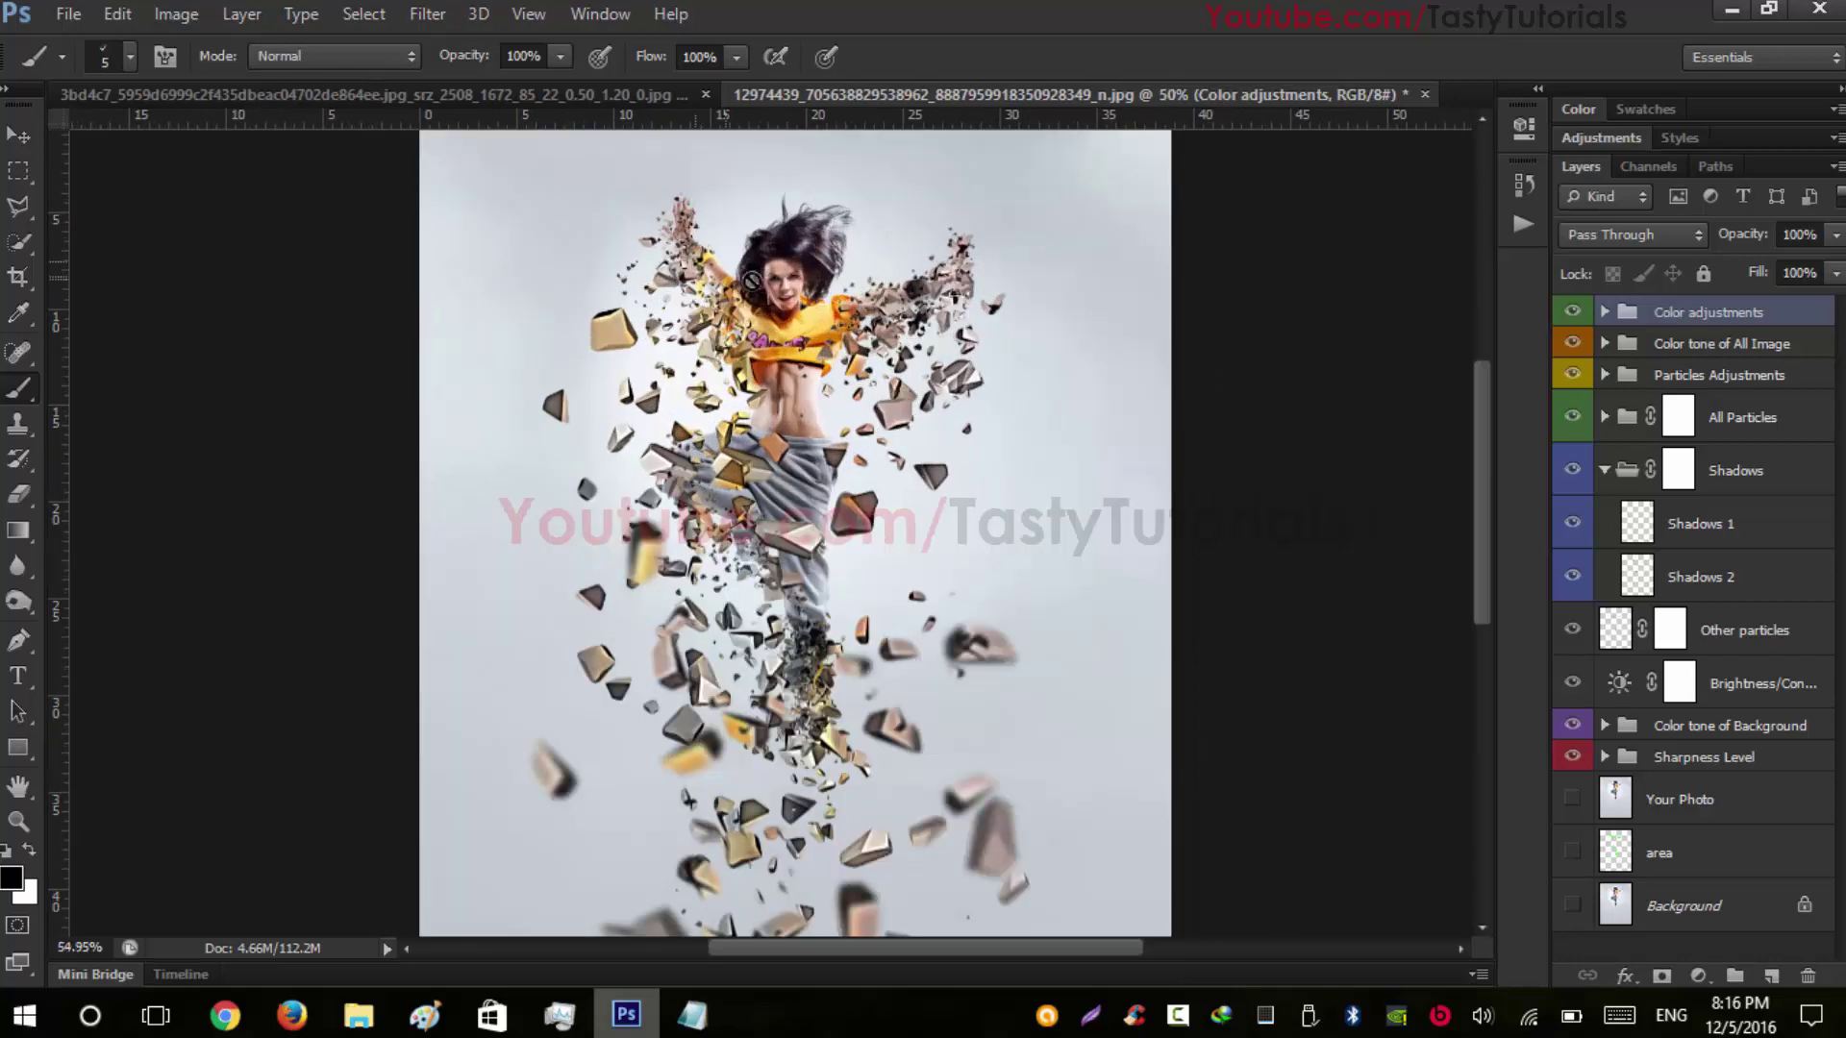
{"action": "scroll", "coordinate": [750, 281], "scroll_direction": "up", "scroll_amount": 1}
{"action": "left_click", "coordinate": [18, 135]}
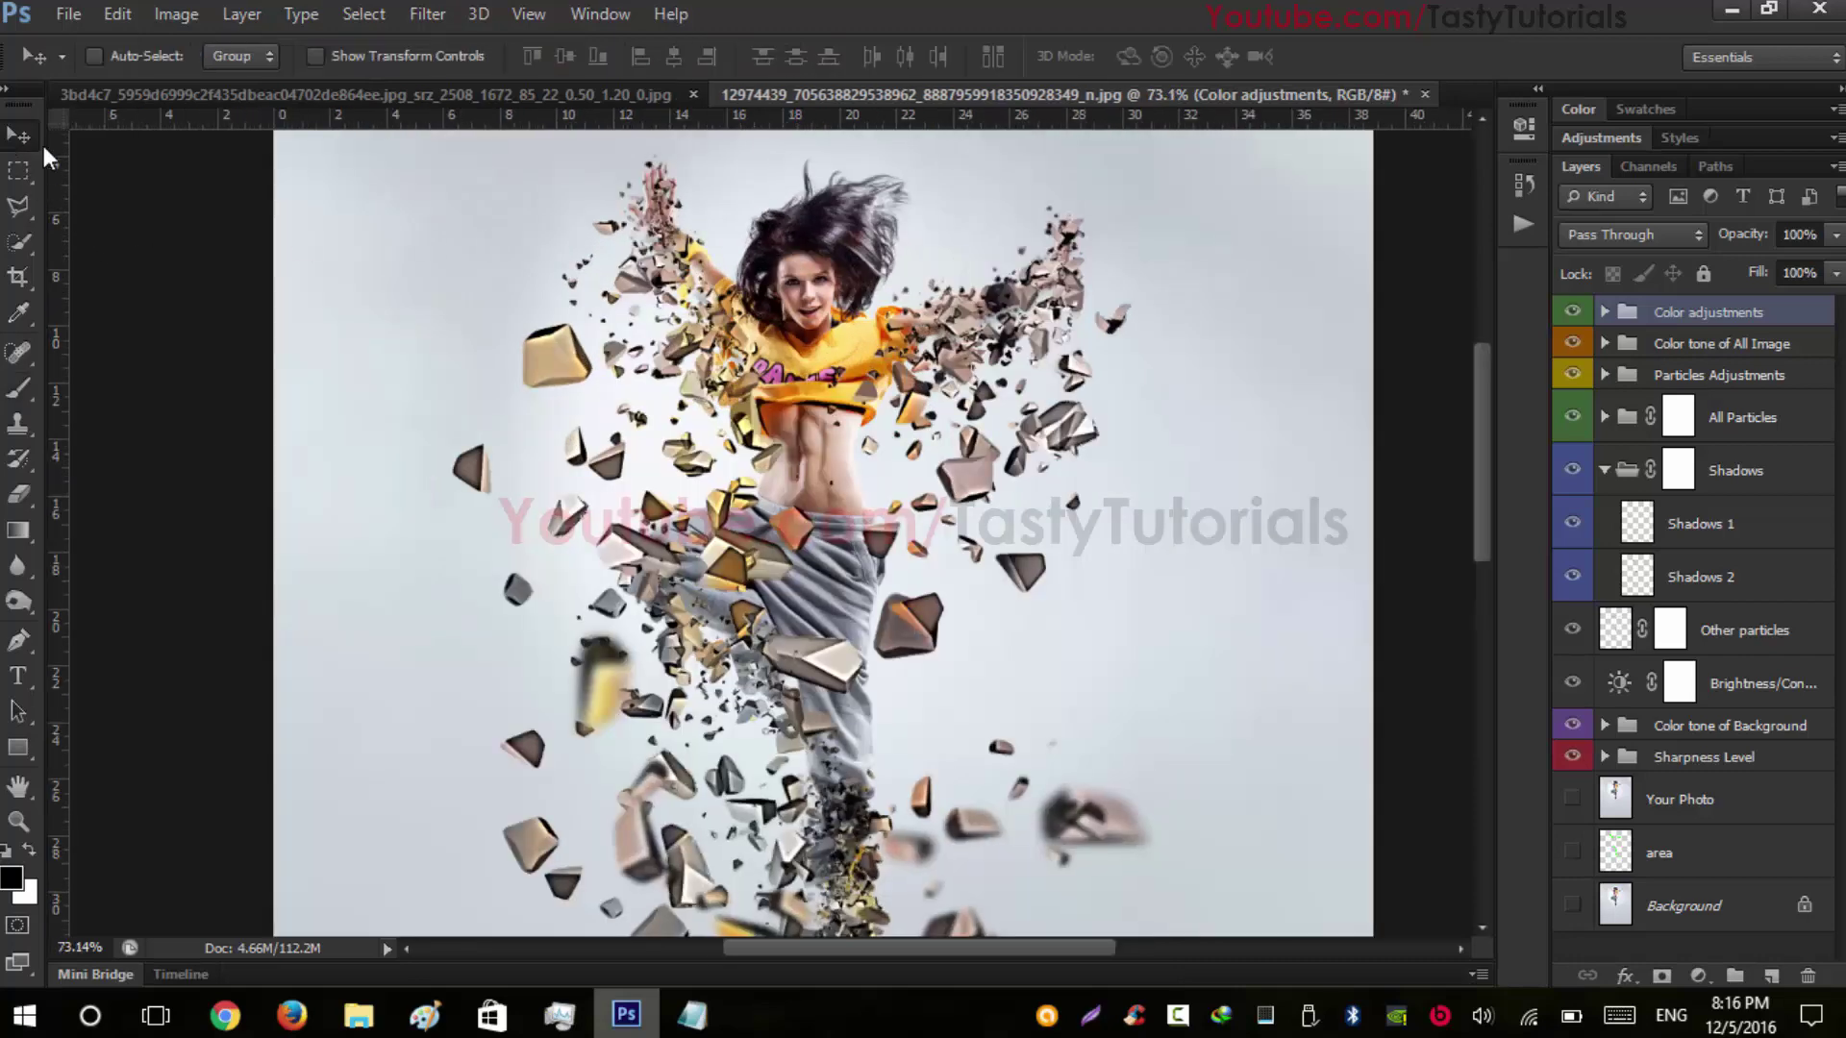
{"action": "scroll", "coordinate": [1058, 288], "scroll_direction": "up", "scroll_amount": 2}
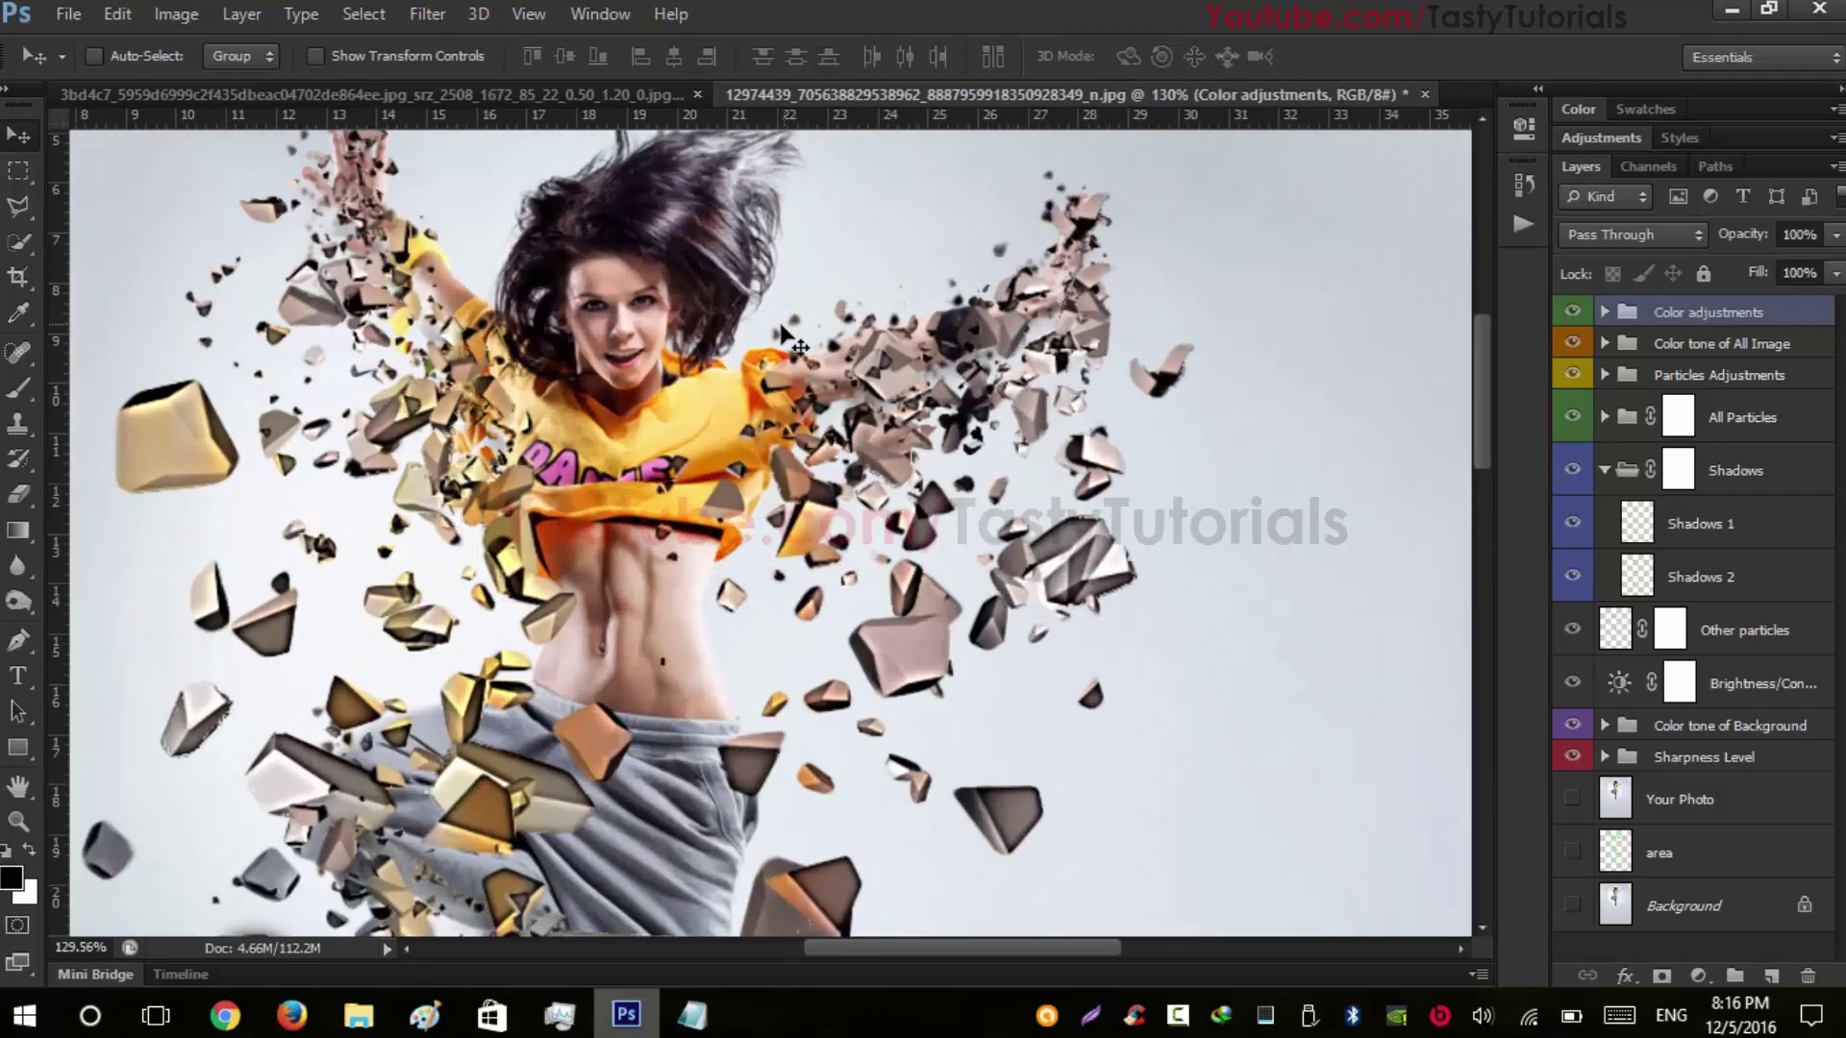
{"action": "scroll", "coordinate": [780, 328], "scroll_direction": "up", "scroll_amount": 1}
{"action": "scroll", "coordinate": [781, 329], "scroll_direction": "down", "scroll_amount": 3}
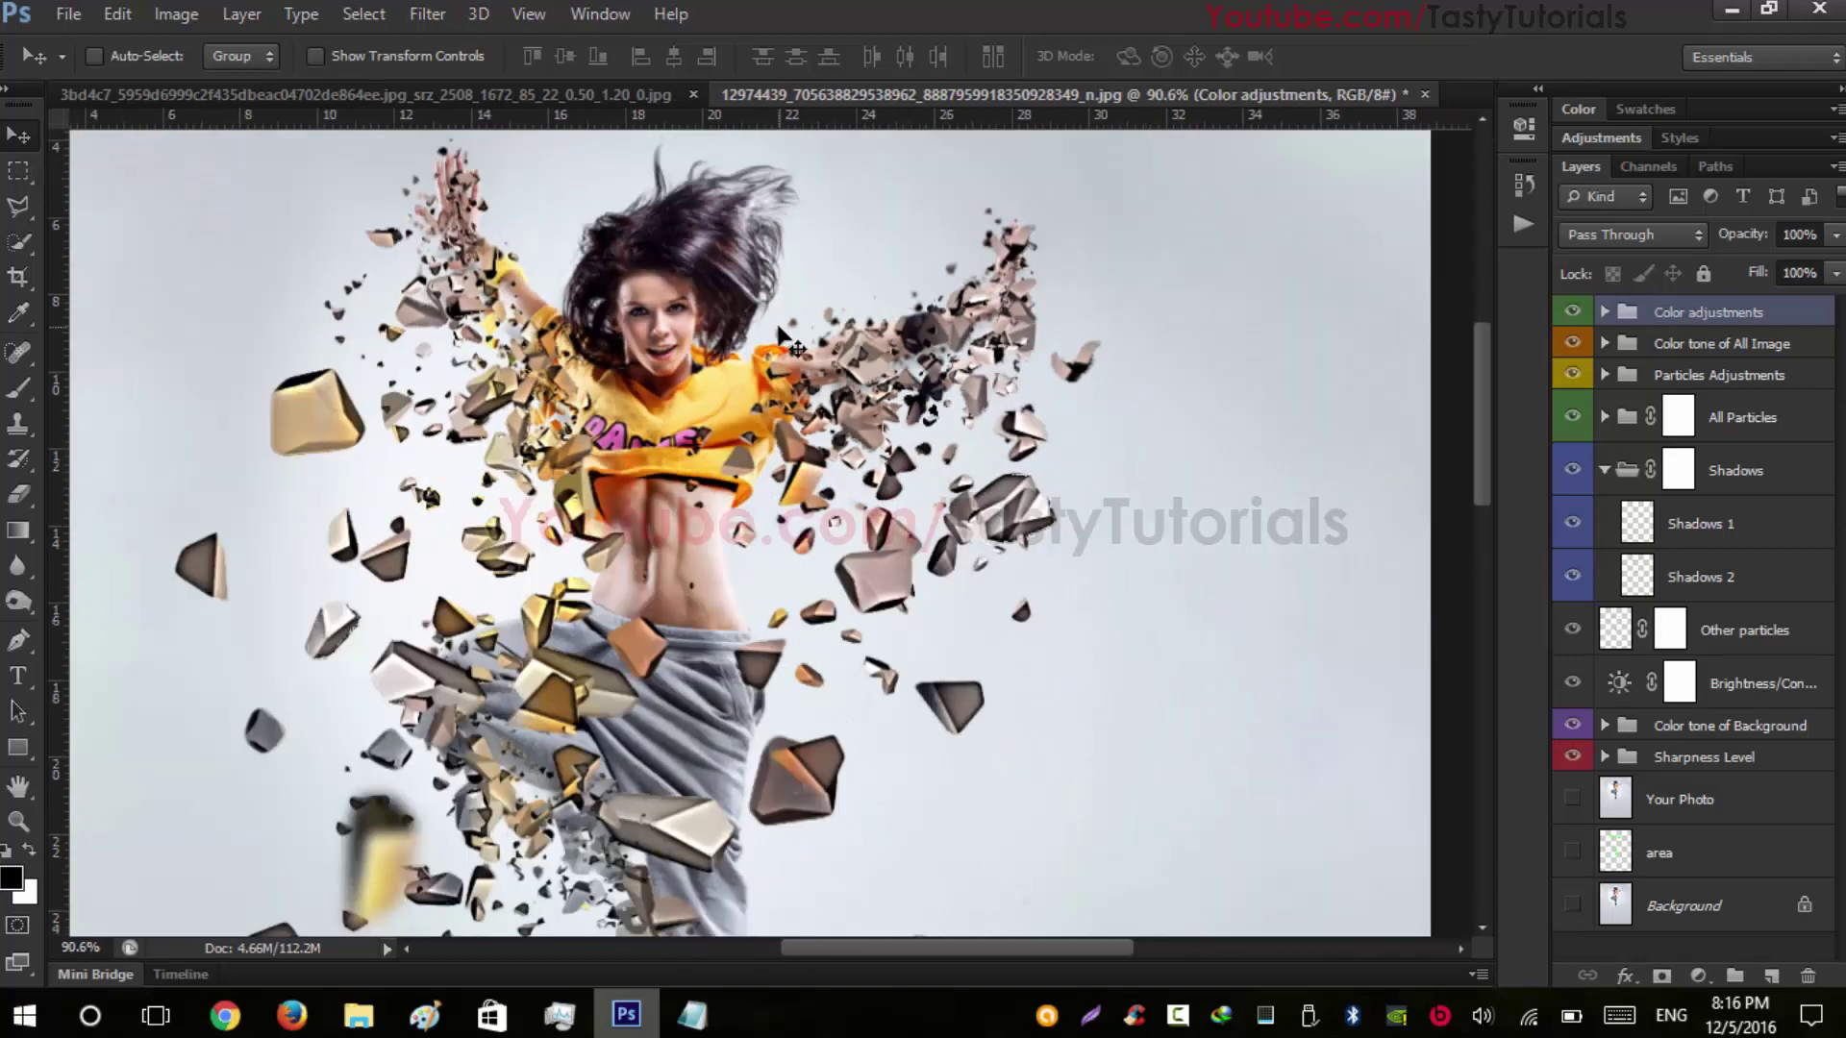
{"action": "left_click_drag", "start_coordinate": [1487, 398], "coordinate": [1460, 351]}
Collapse the Shadows group and compare the image with the Particles Adjustments group hidden and shown
{"action": "left_click", "coordinate": [1603, 471]}
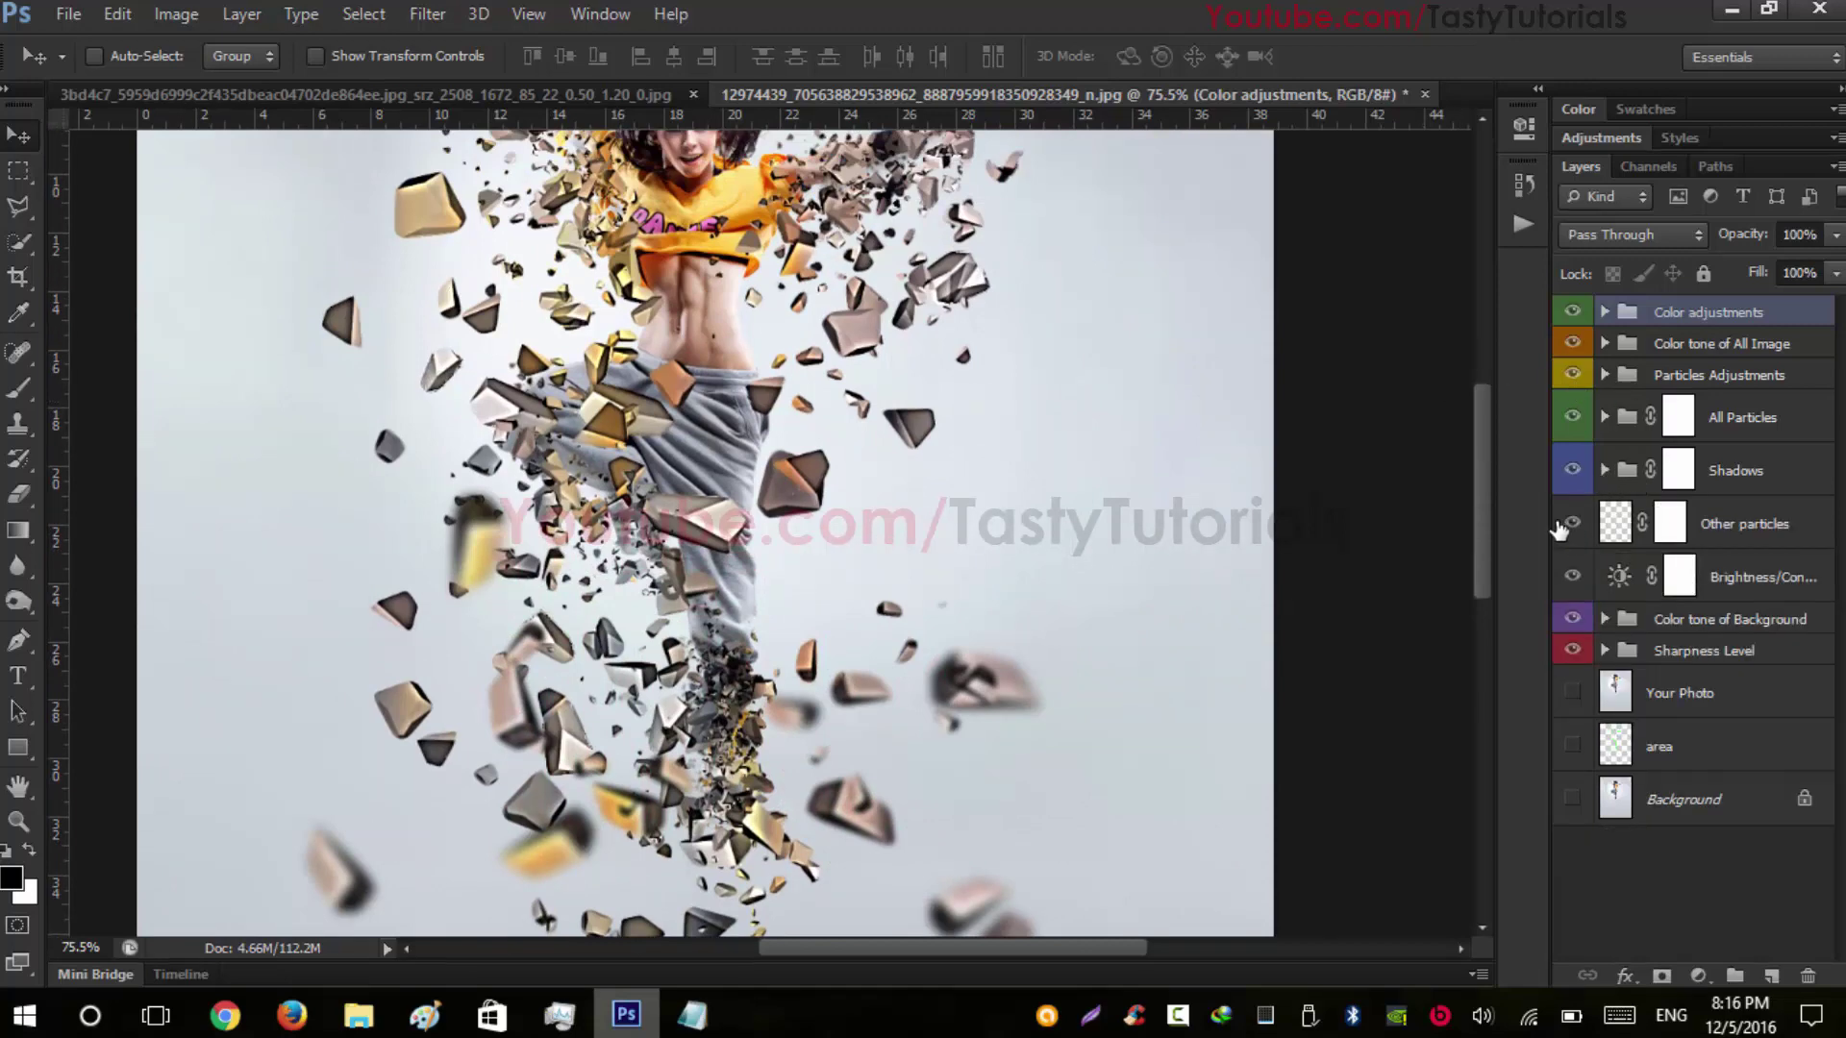
{"action": "left_click", "coordinate": [1721, 377]}
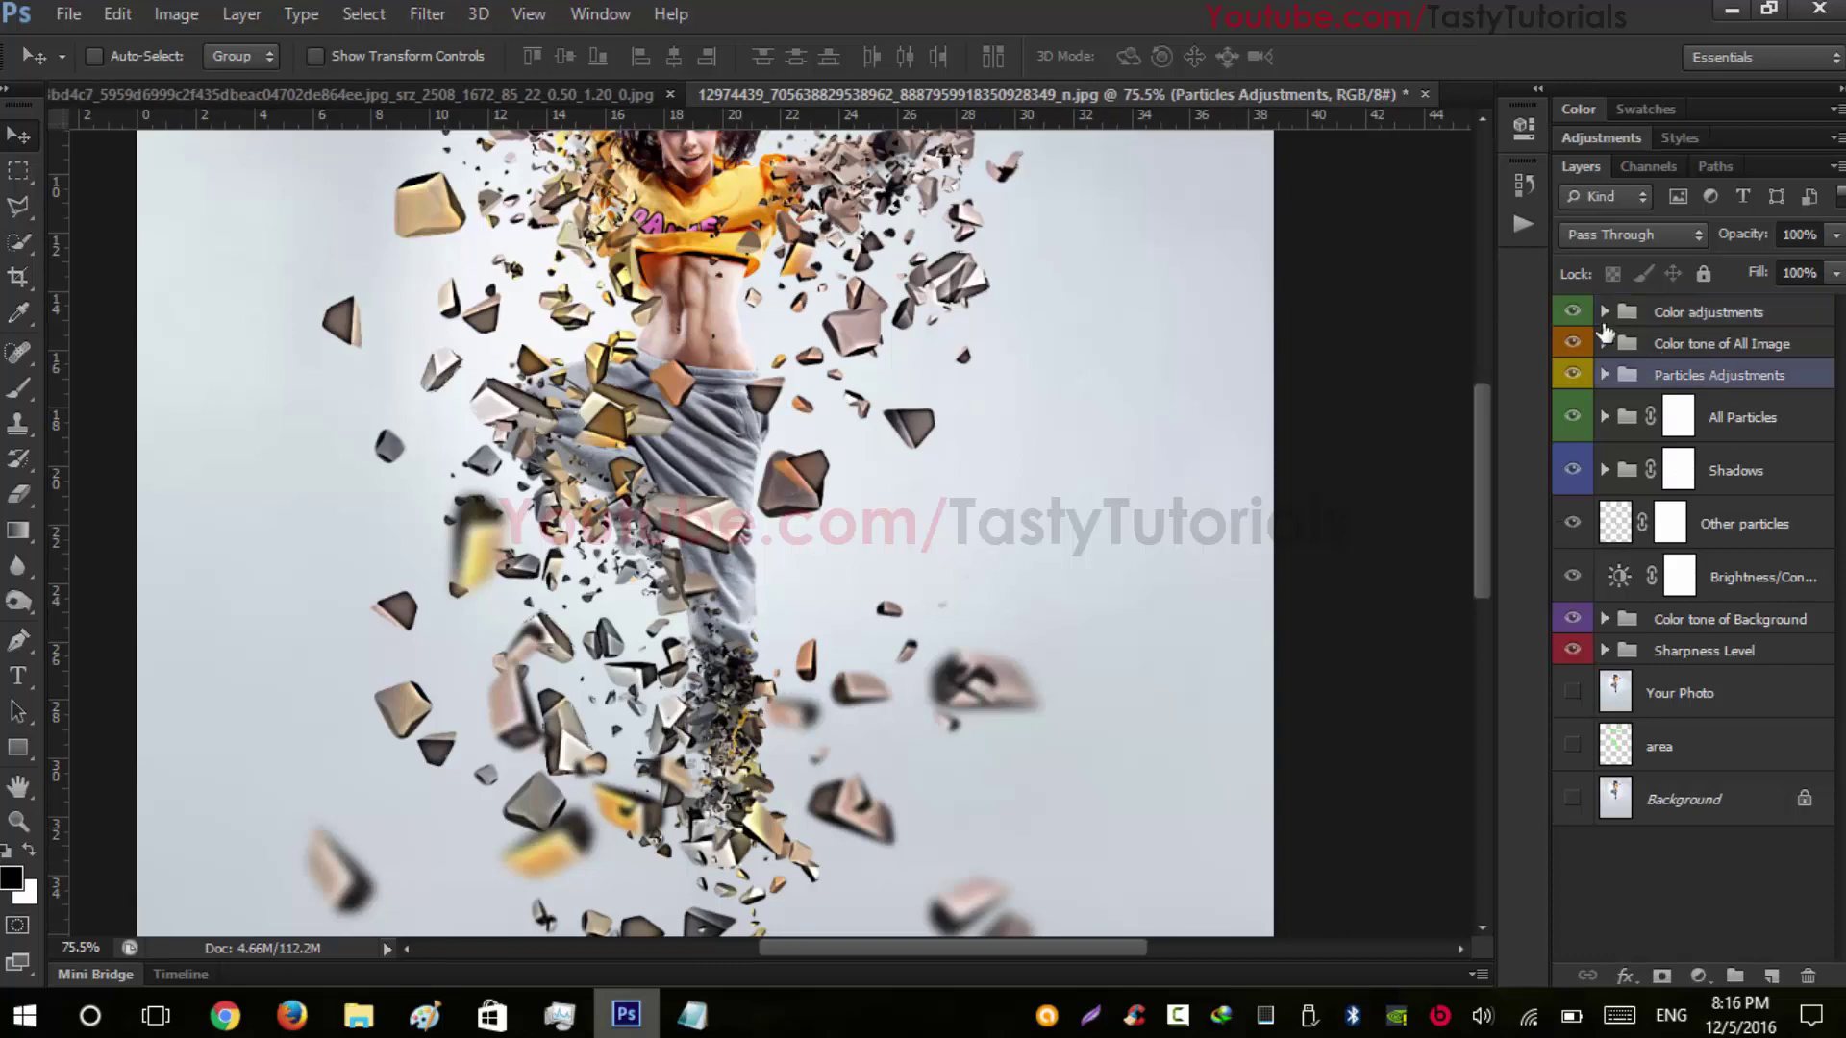
{"action": "scroll", "coordinate": [1216, 402], "scroll_direction": "down", "scroll_amount": 2}
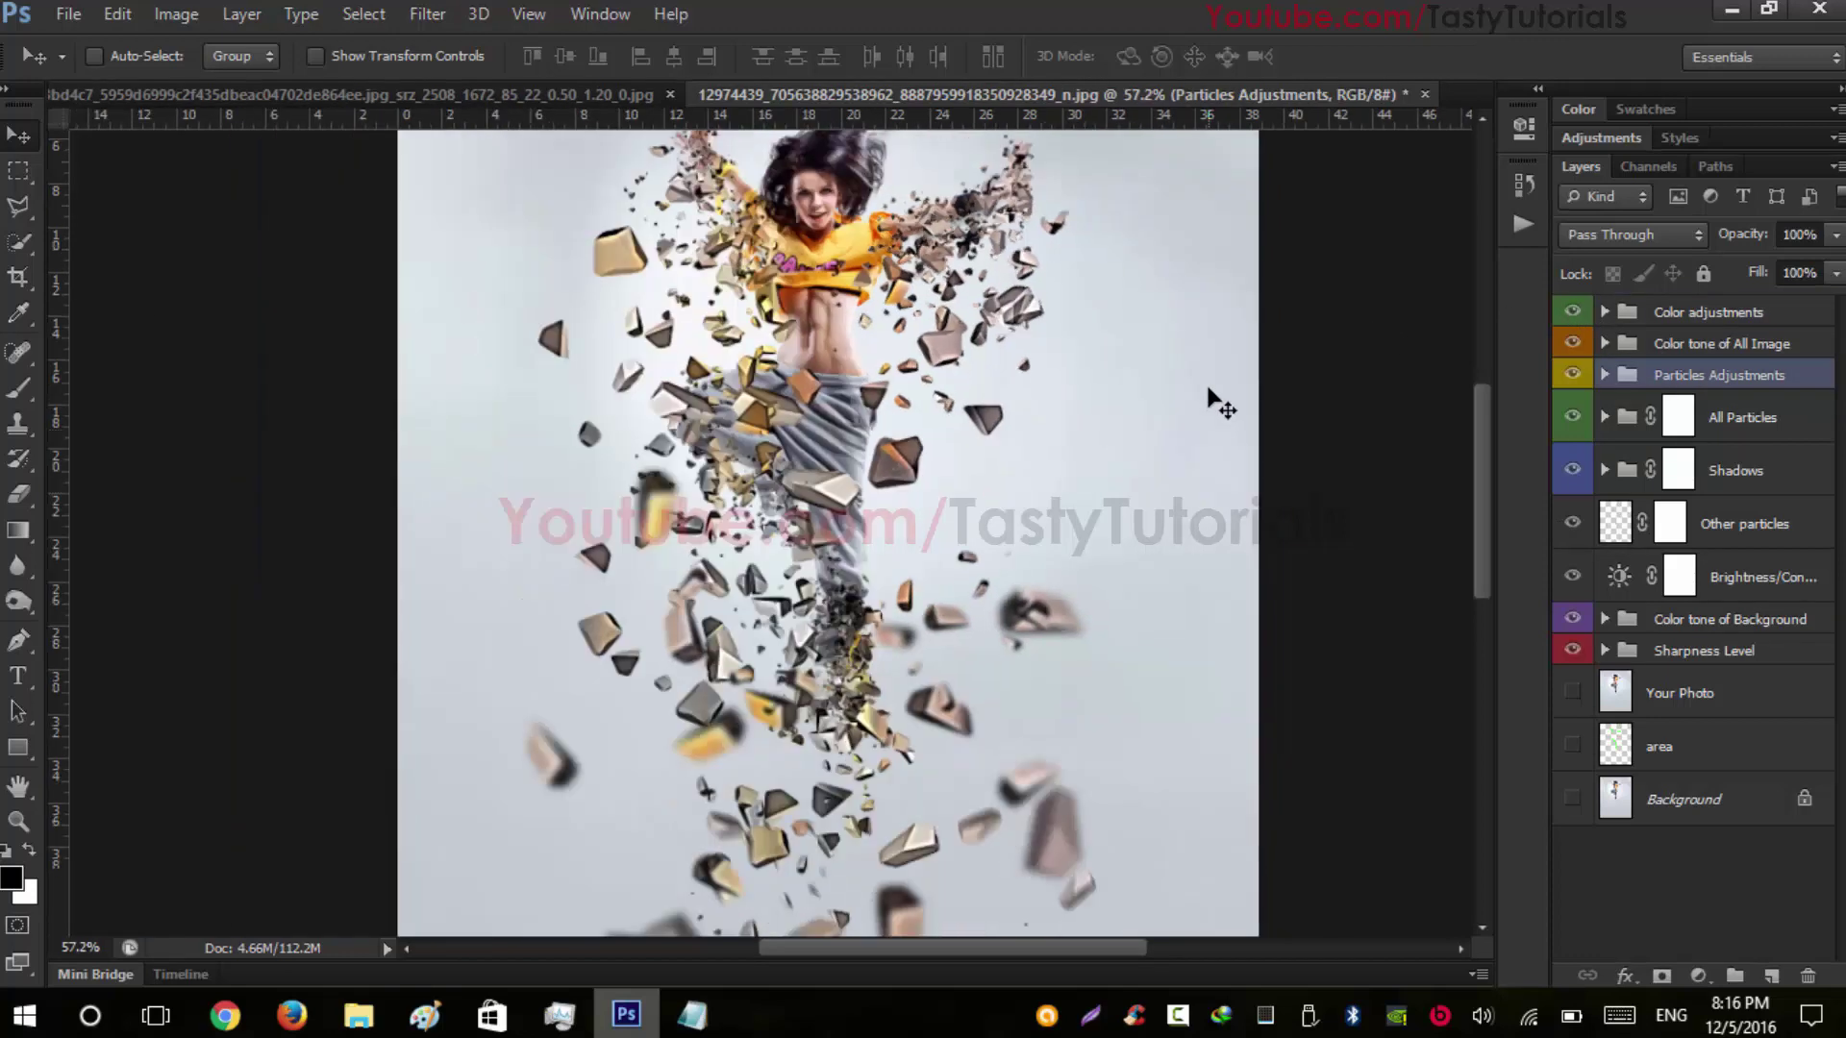
{"action": "scroll", "coordinate": [1216, 402], "scroll_direction": "down", "scroll_amount": 2}
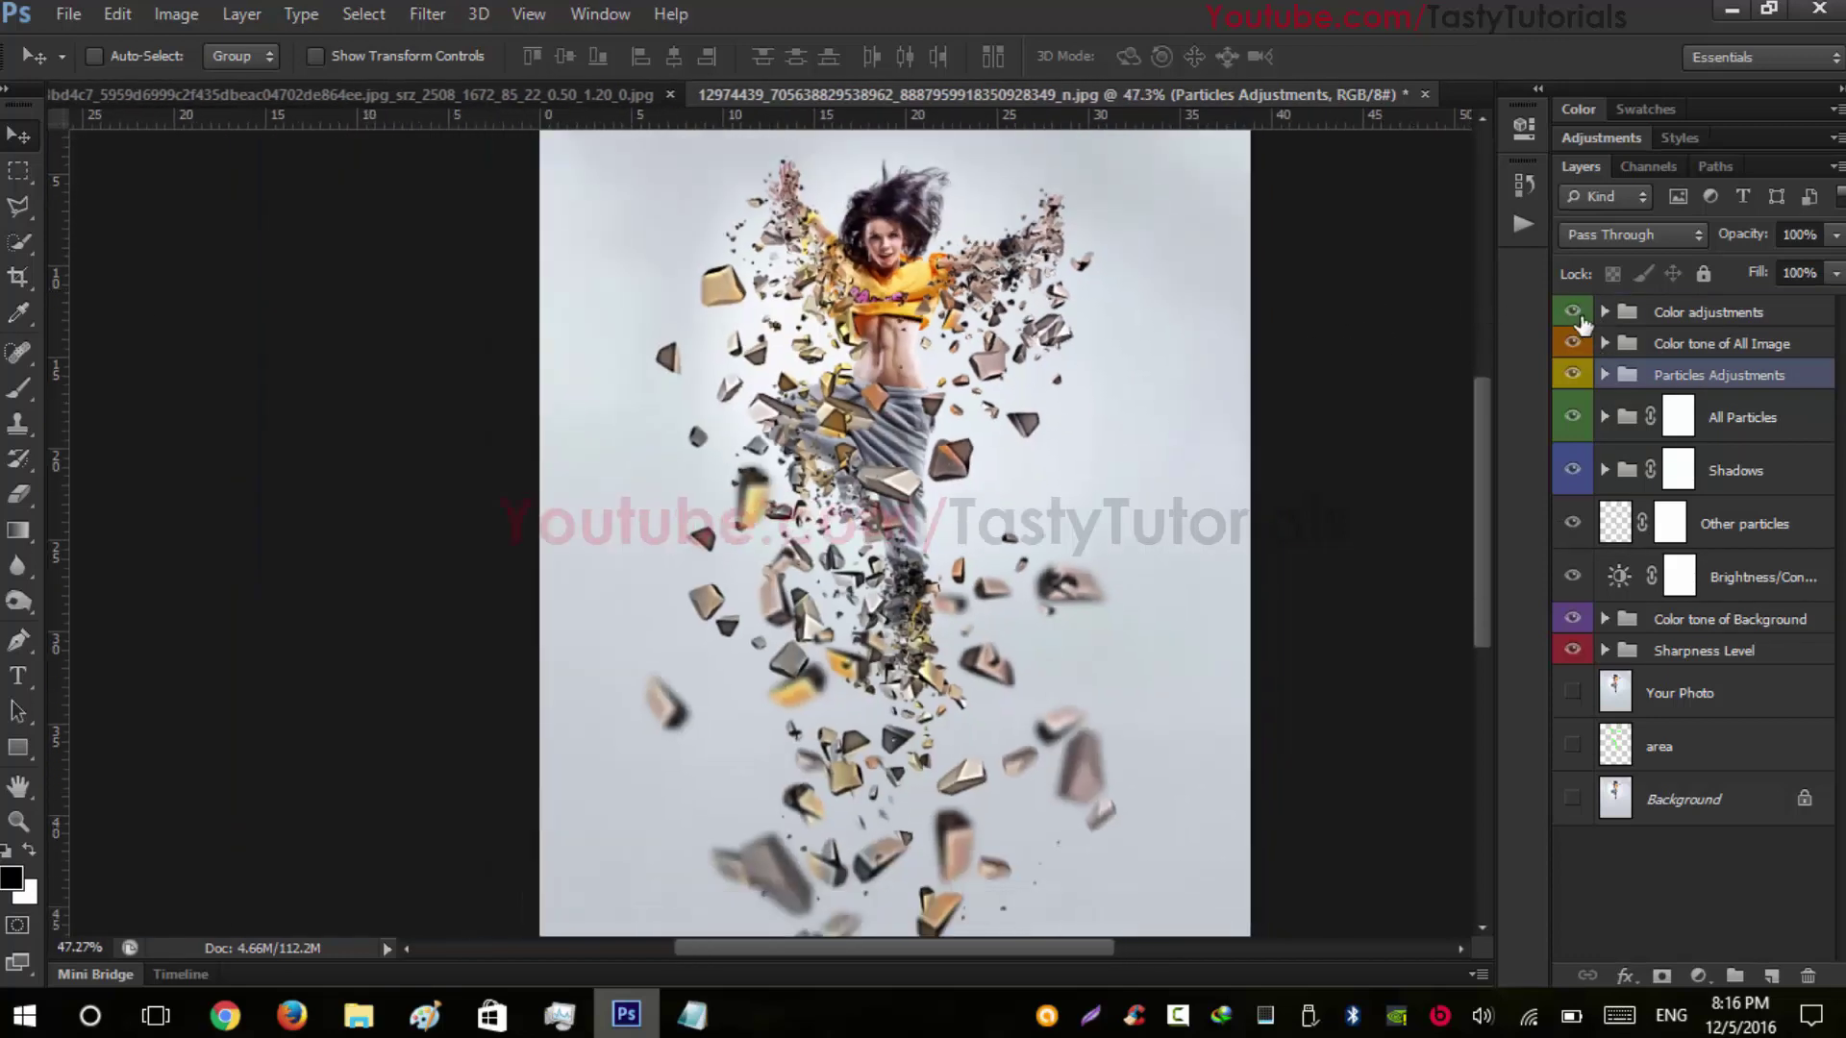
{"action": "left_click", "coordinate": [1571, 375]}
{"action": "left_click", "coordinate": [1571, 375]}
{"action": "left_click", "coordinate": [1571, 375]}
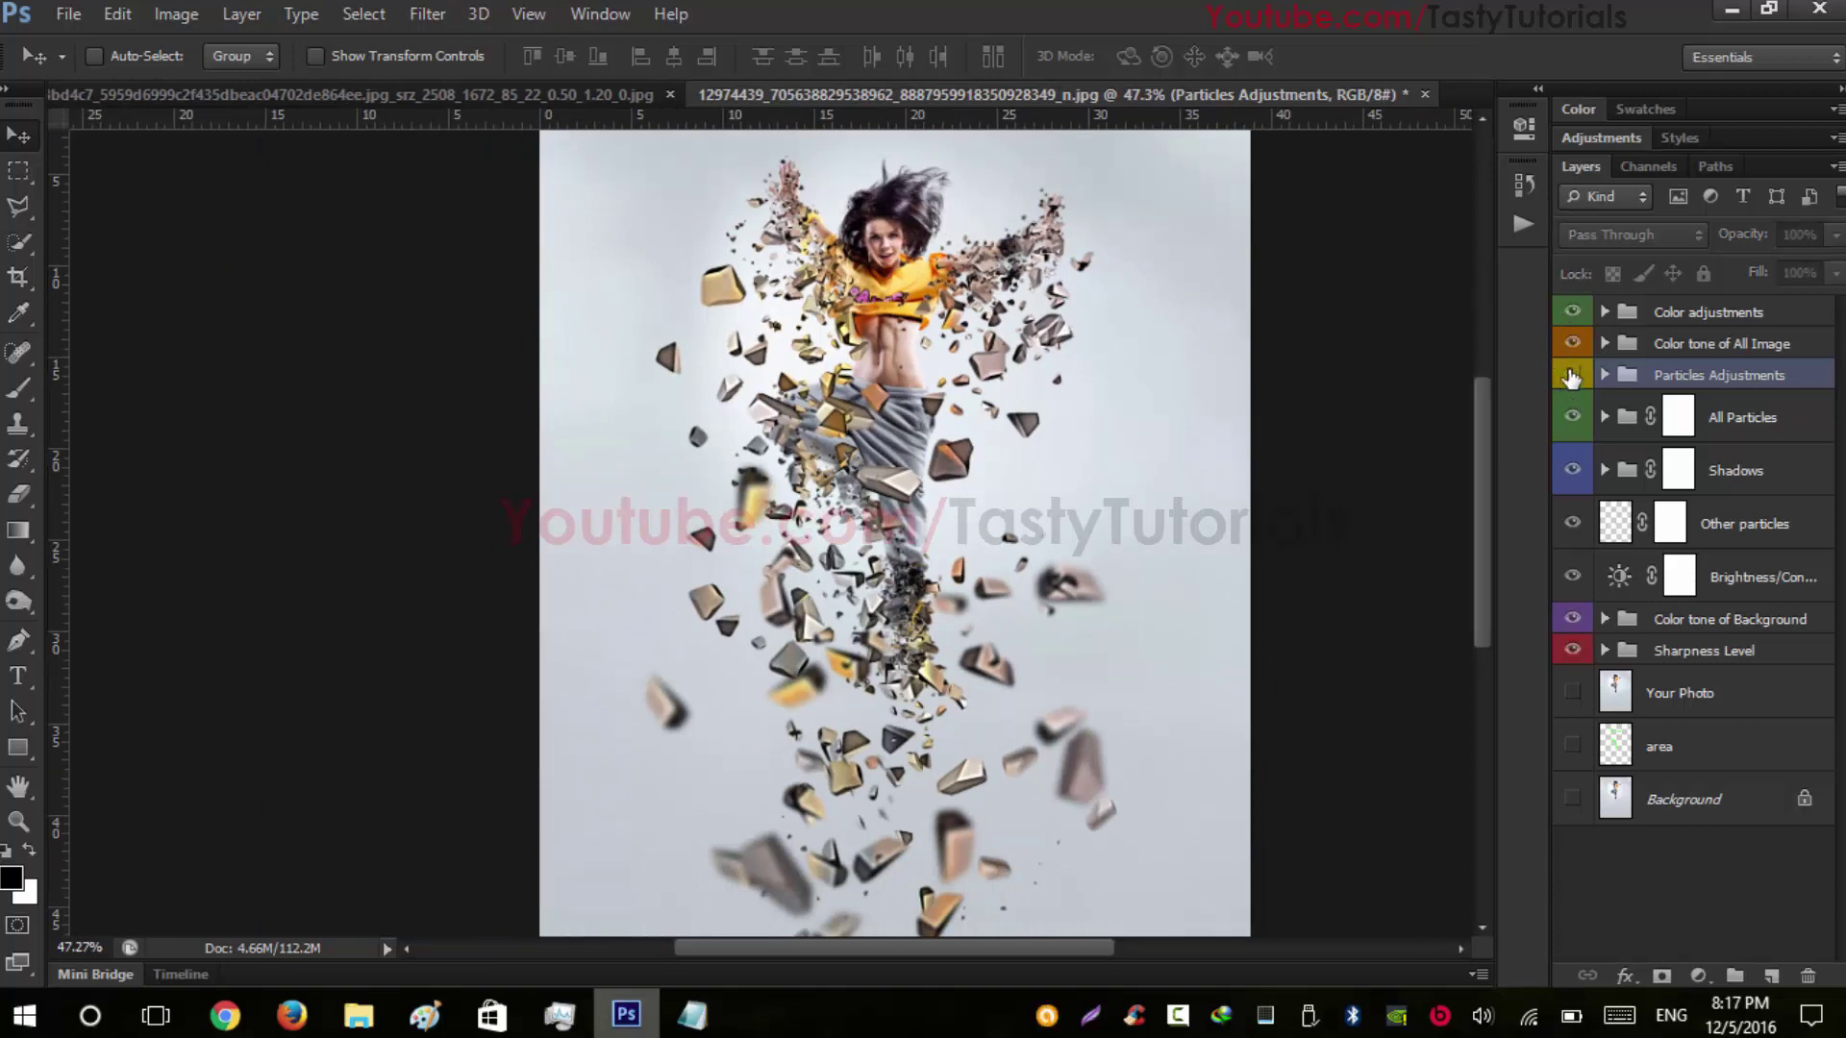
{"action": "left_click", "coordinate": [1571, 375]}
Compare the dancer with the All Particles group hidden and shown
{"action": "left_click", "coordinate": [1571, 419]}
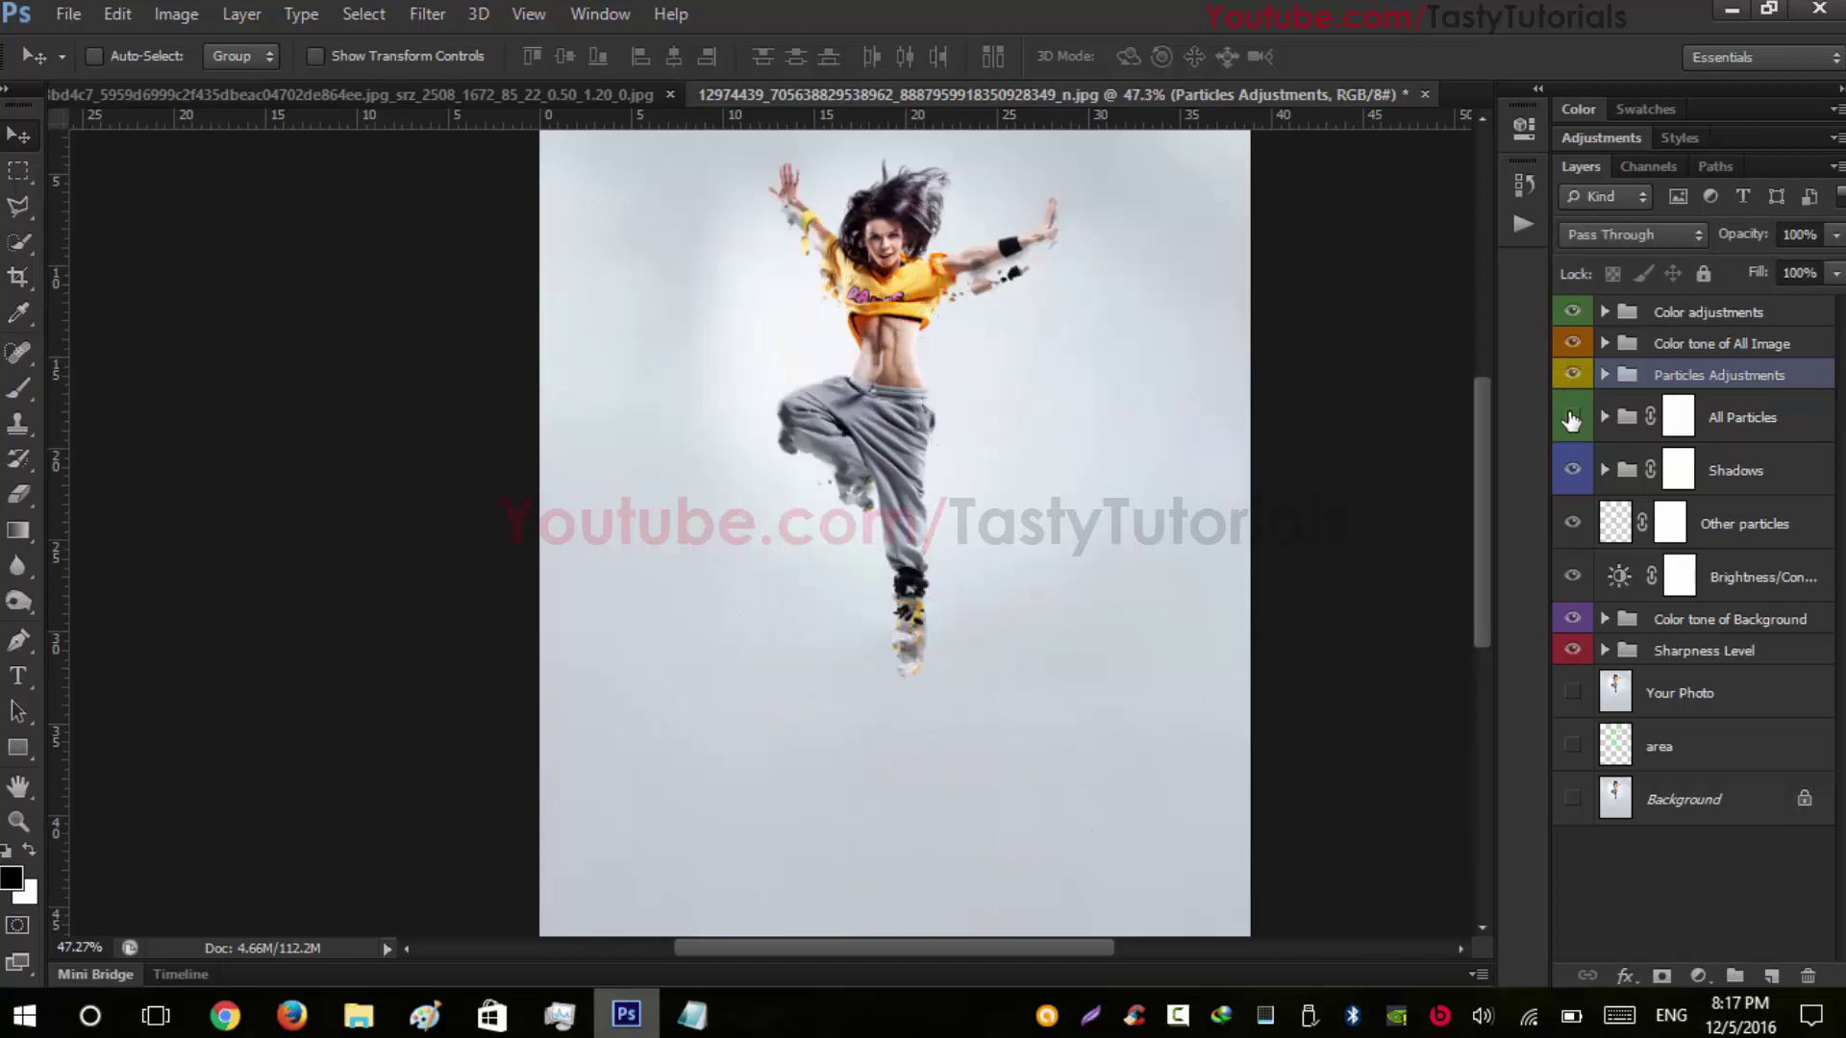
{"action": "left_click", "coordinate": [1571, 419]}
{"action": "left_click", "coordinate": [1571, 419]}
{"action": "left_click", "coordinate": [1571, 419]}
Expand the All Particles group and compare the image with its Particles and small particles subgroups hidden and shown in turn
{"action": "left_click", "coordinate": [1604, 417]}
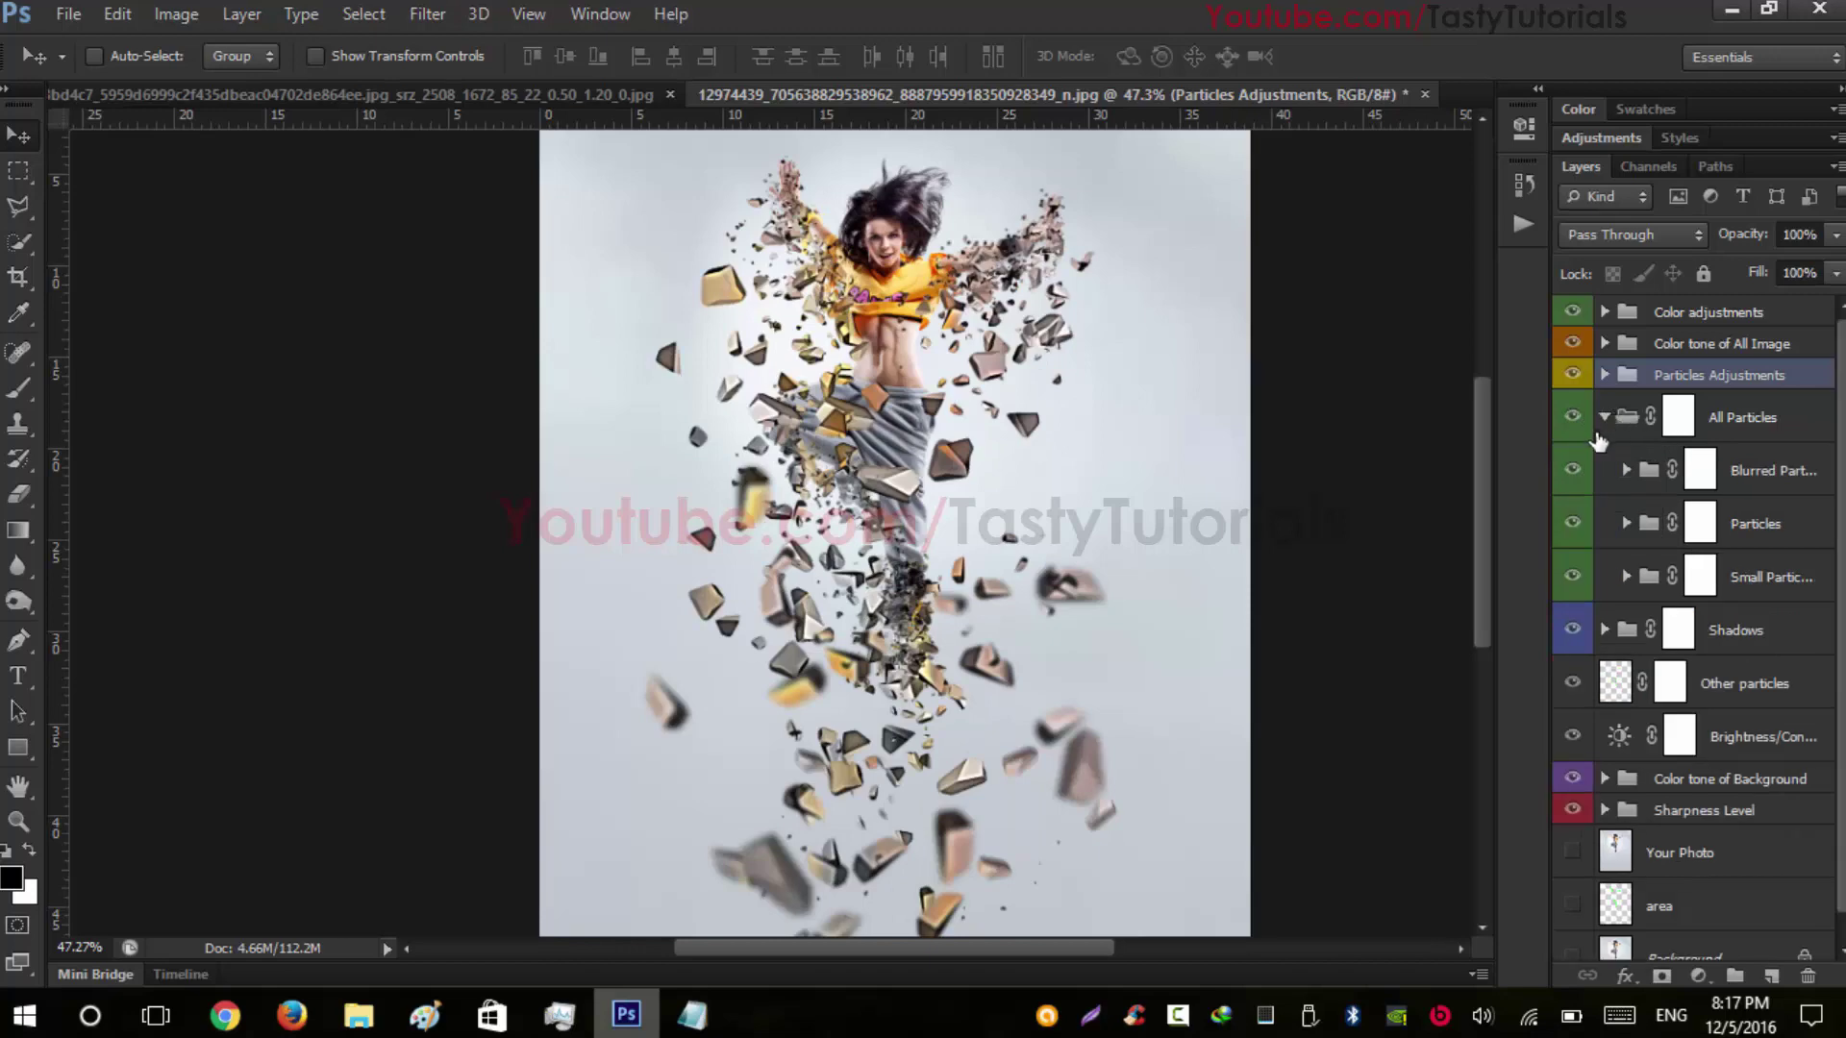
{"action": "scroll", "coordinate": [1228, 482], "scroll_direction": "up", "scroll_amount": 3}
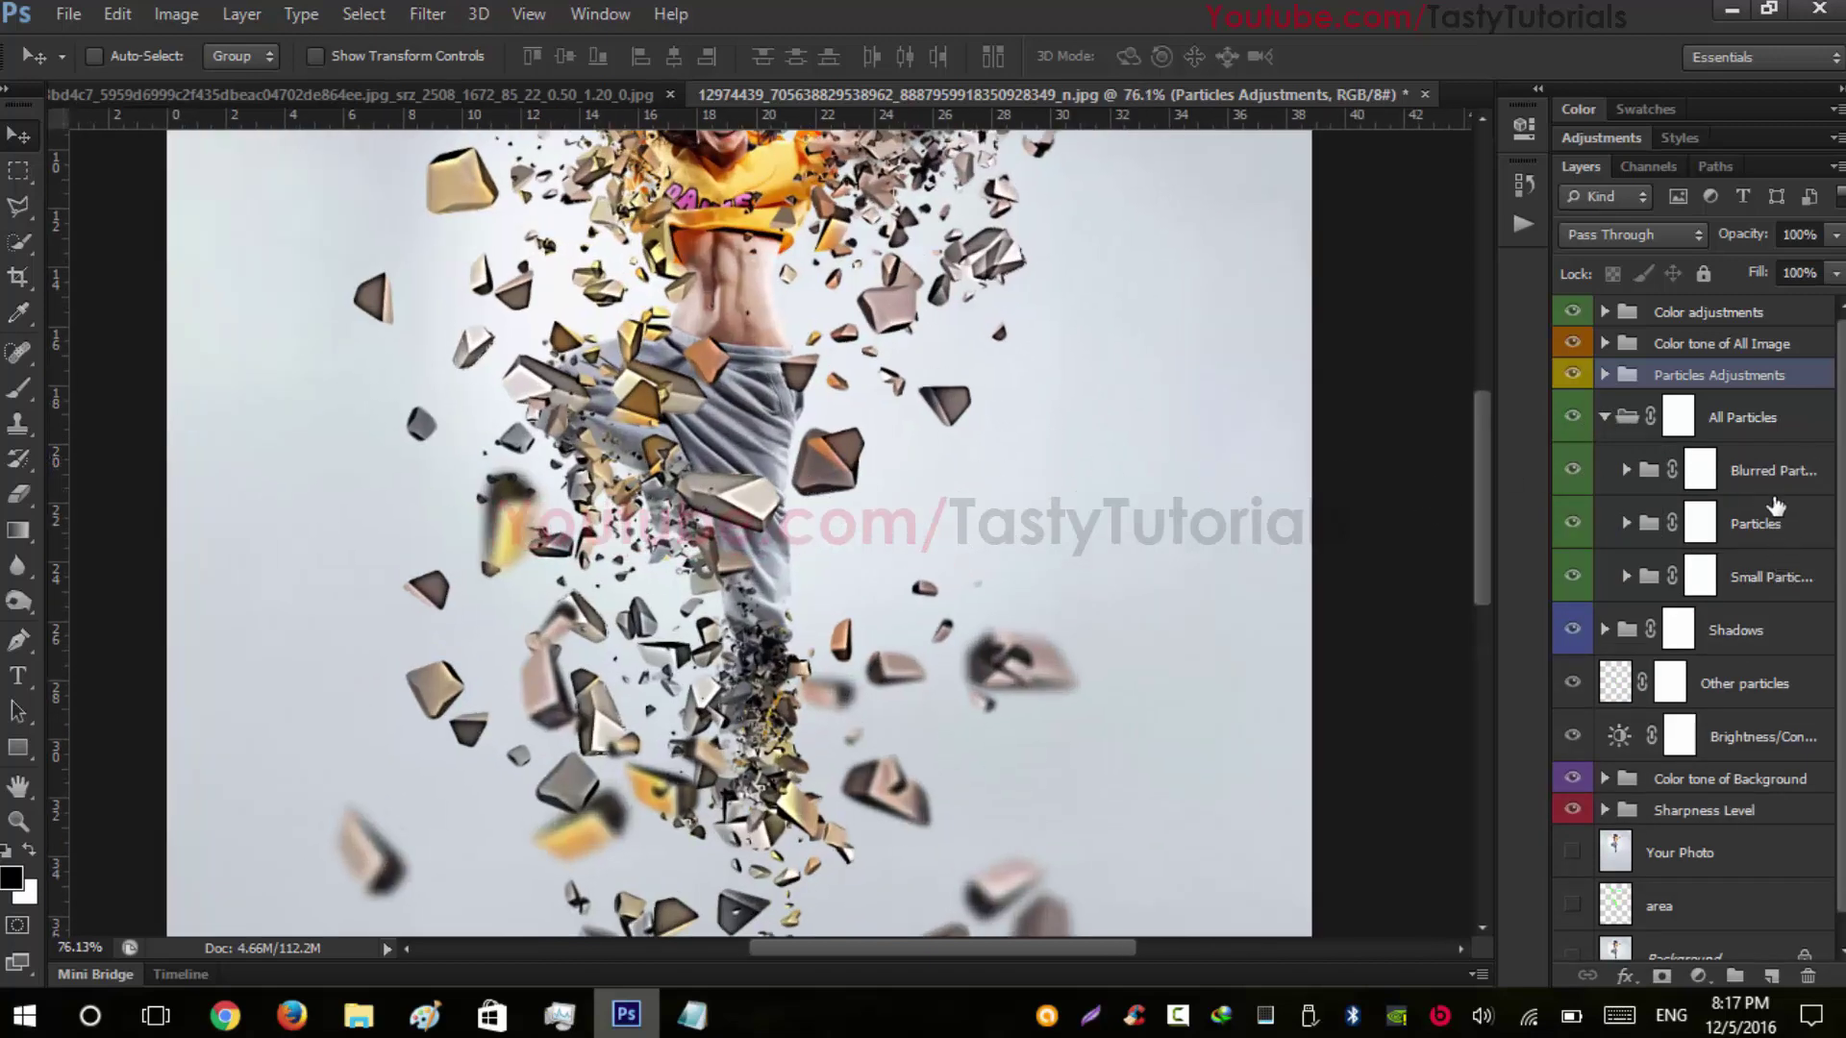
{"action": "left_click", "coordinate": [1573, 524]}
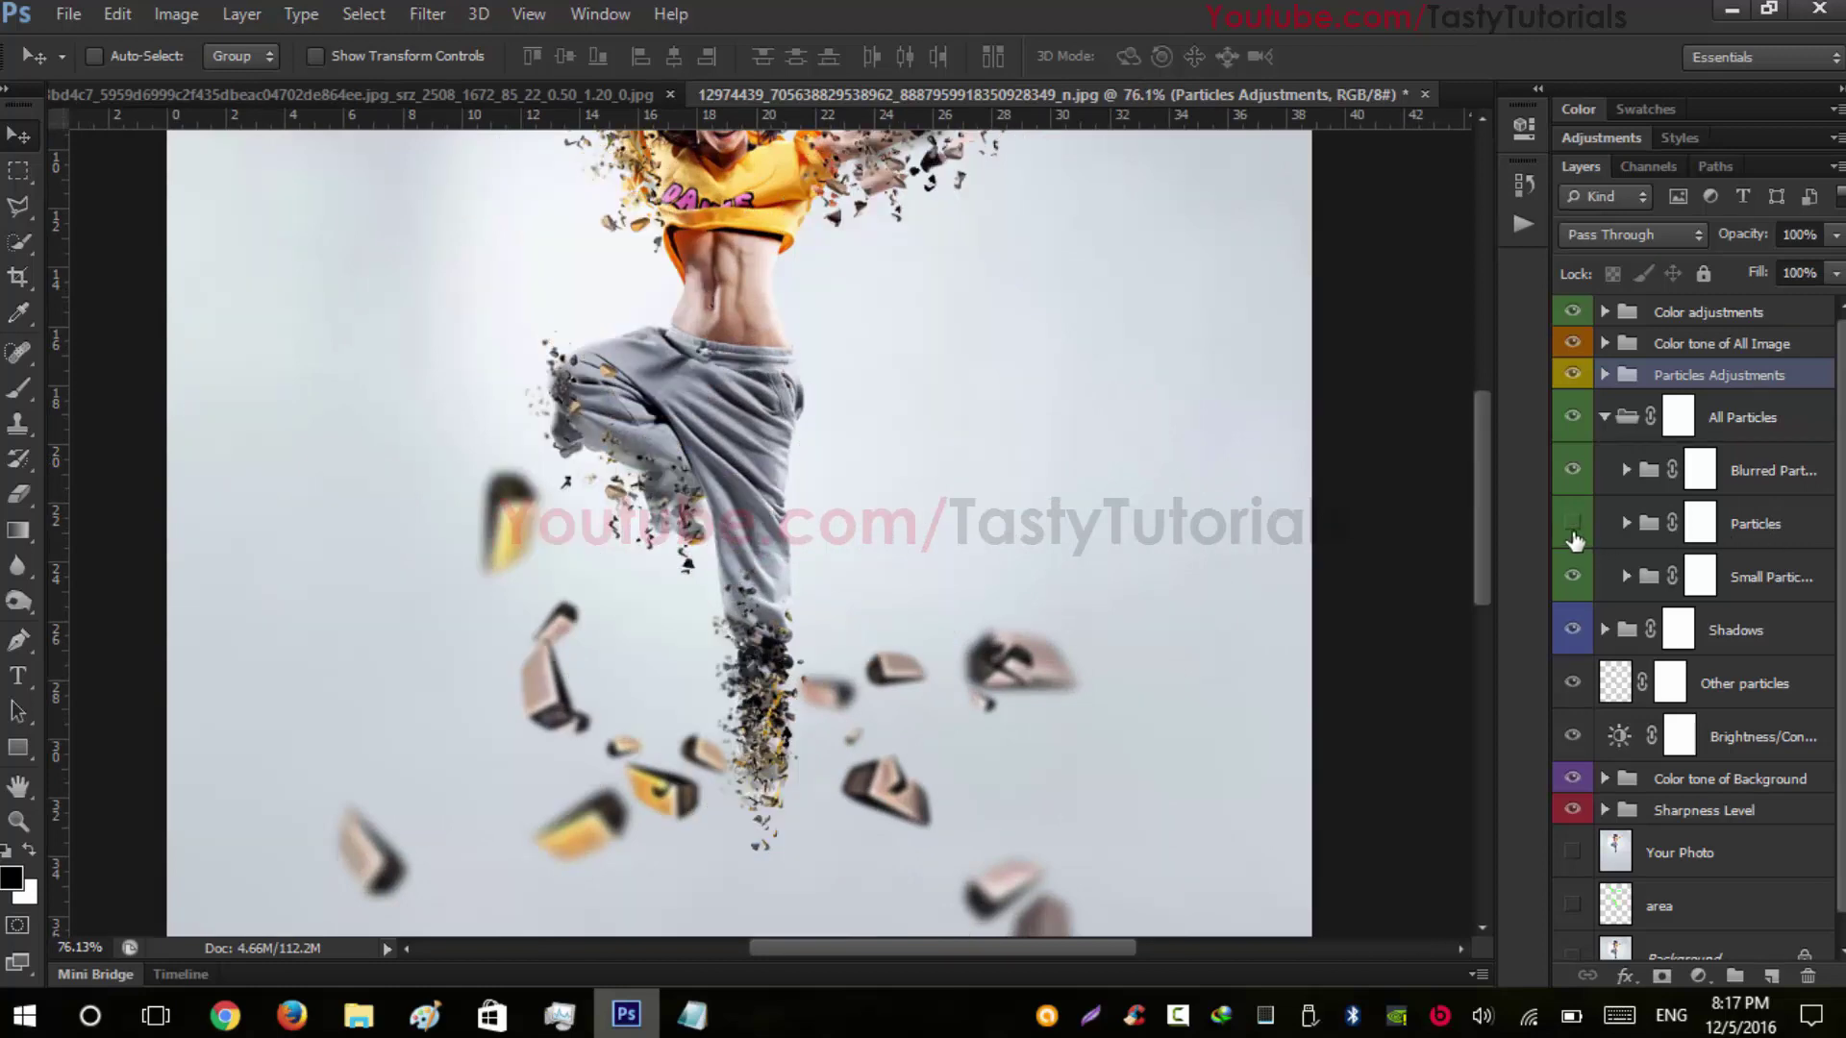
{"action": "left_click", "coordinate": [1573, 524]}
{"action": "left_click", "coordinate": [1573, 577]}
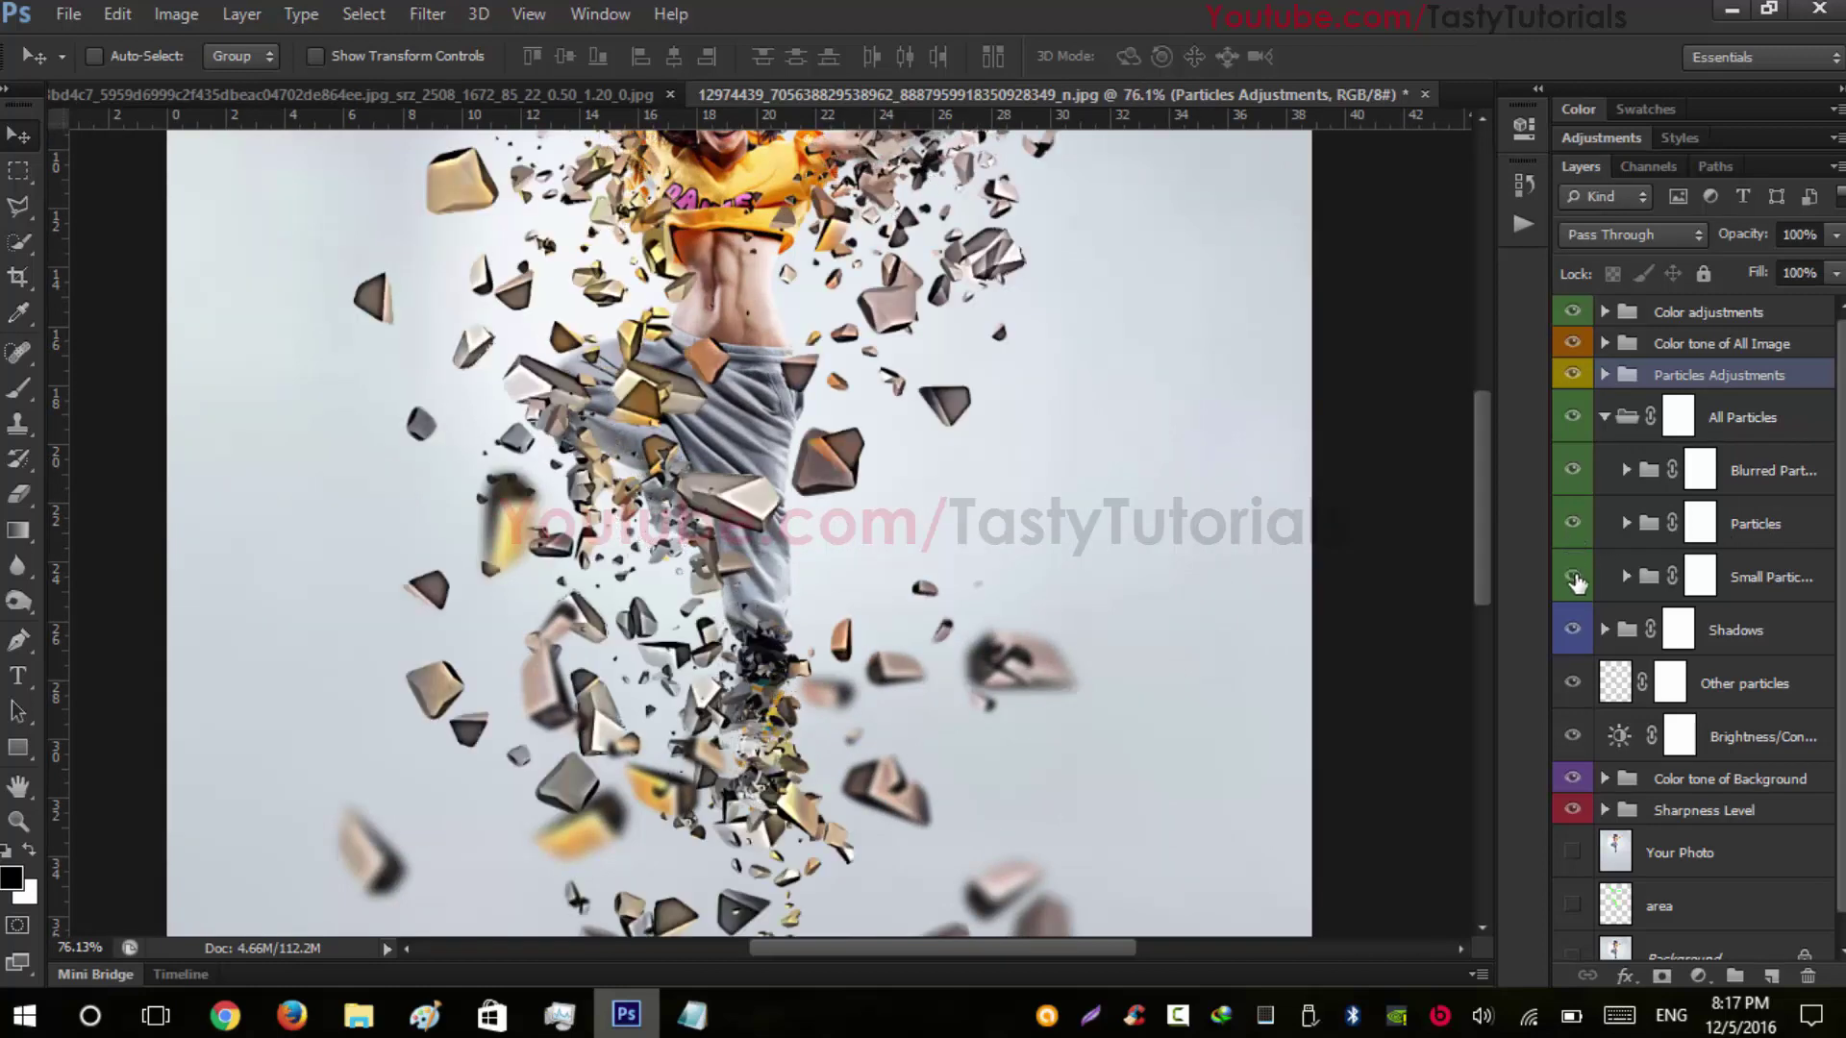
{"action": "left_click", "coordinate": [1573, 577]}
Hide the Particles and blurred particles subgroups to view only the small particles, and show both subgroups again
{"action": "left_click", "coordinate": [1573, 524]}
{"action": "left_click", "coordinate": [1573, 470]}
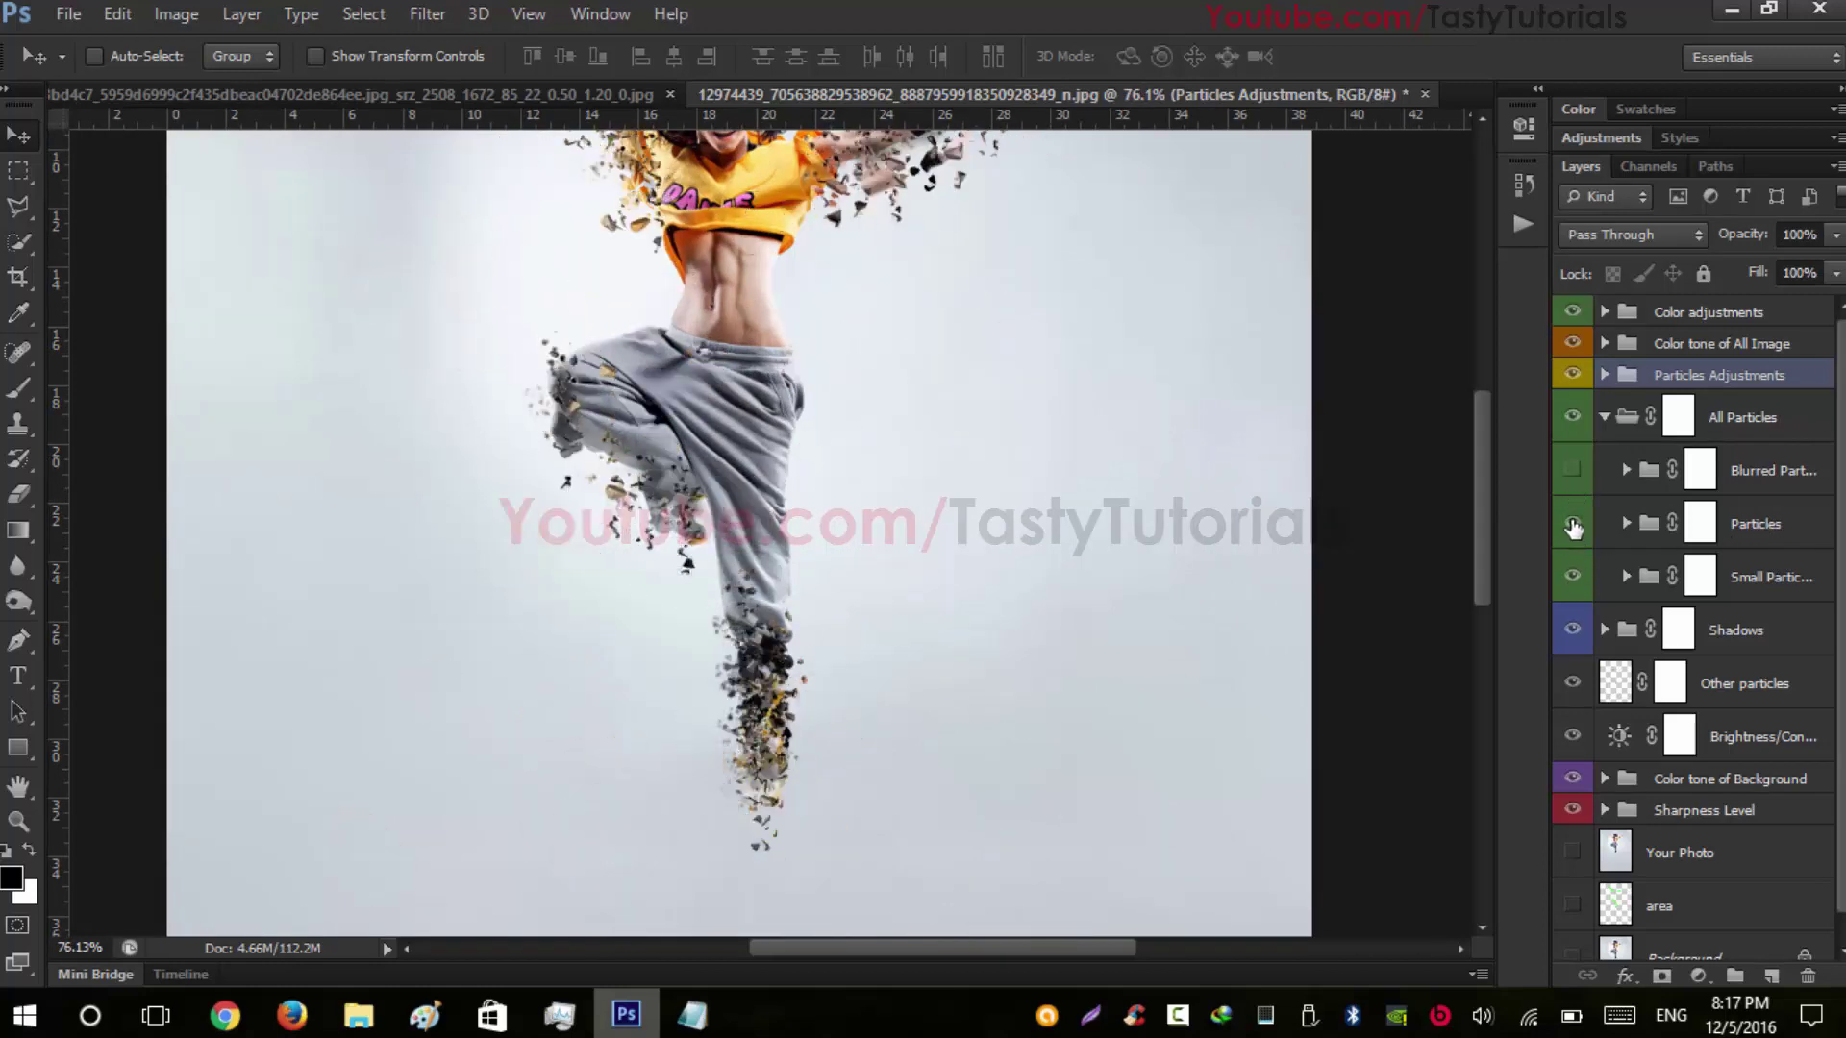
{"action": "left_click", "coordinate": [1573, 524]}
{"action": "left_click", "coordinate": [1573, 524]}
{"action": "scroll", "coordinate": [1262, 557], "scroll_direction": "down", "scroll_amount": 2}
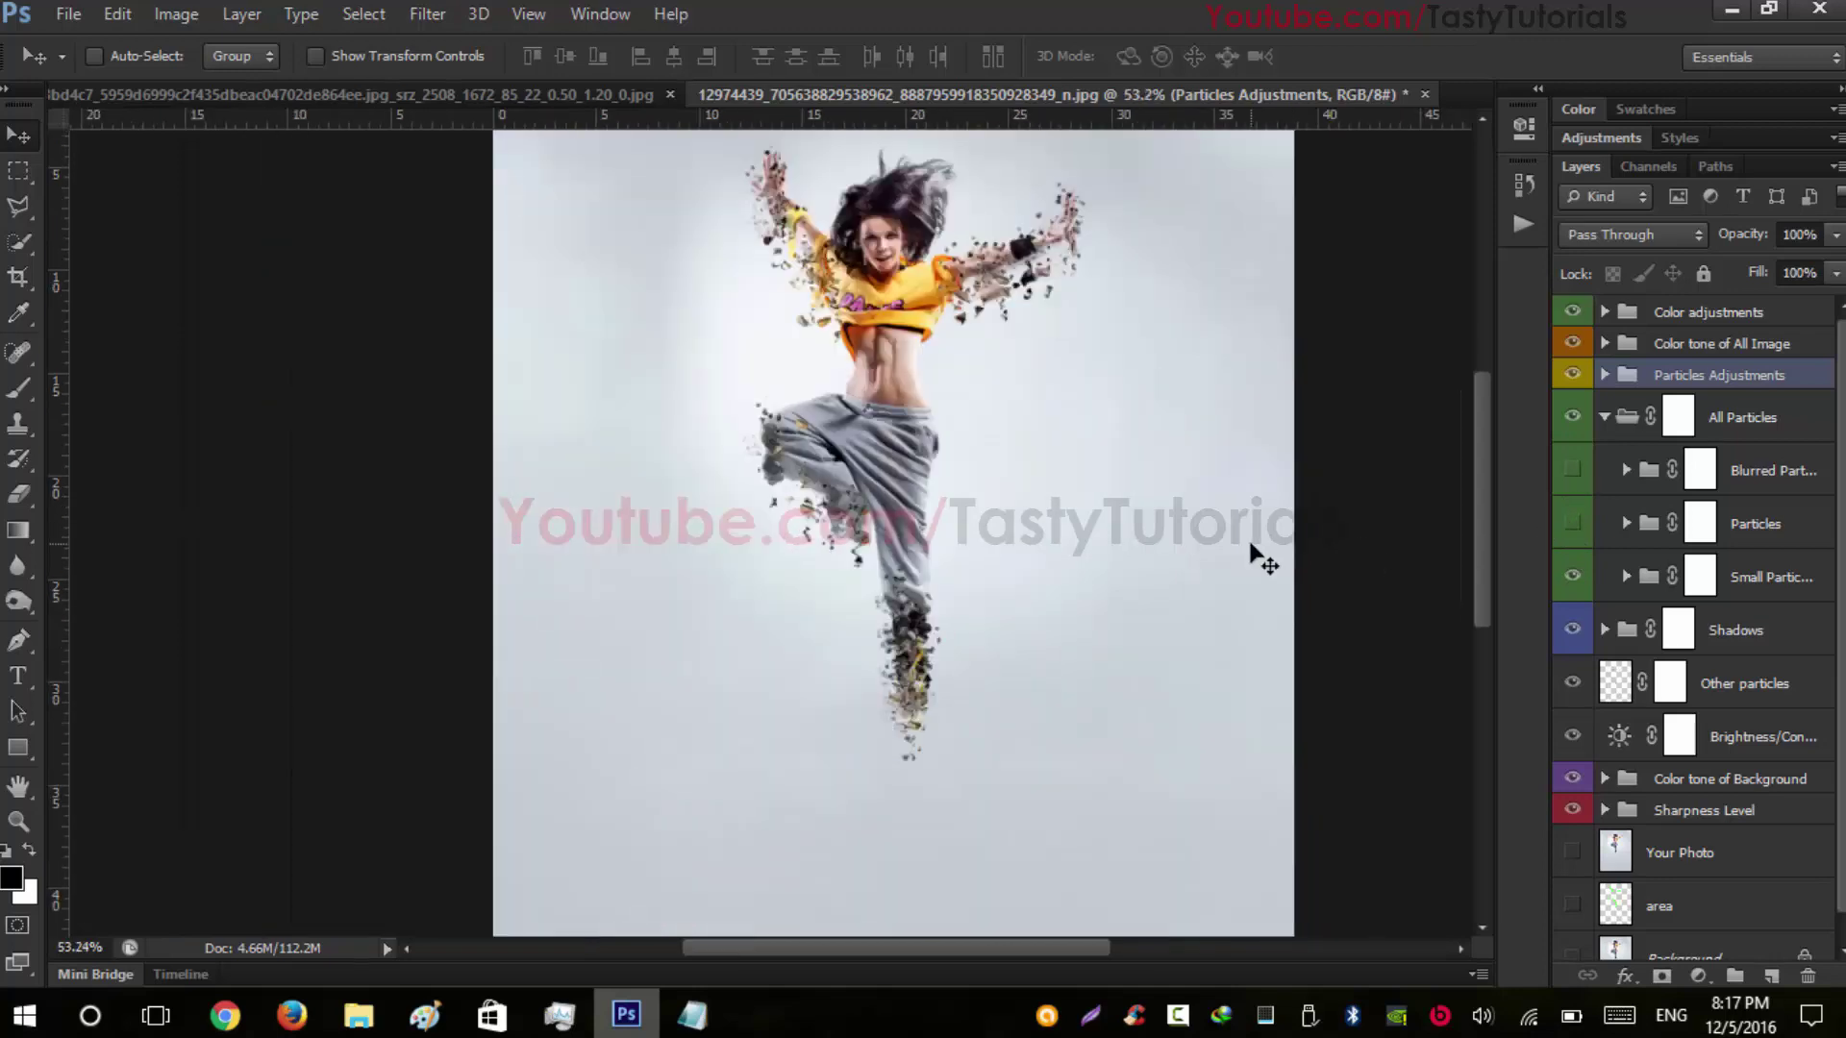
{"action": "scroll", "coordinate": [1262, 558], "scroll_direction": "up", "scroll_amount": 2}
{"action": "left_click", "coordinate": [1573, 522]}
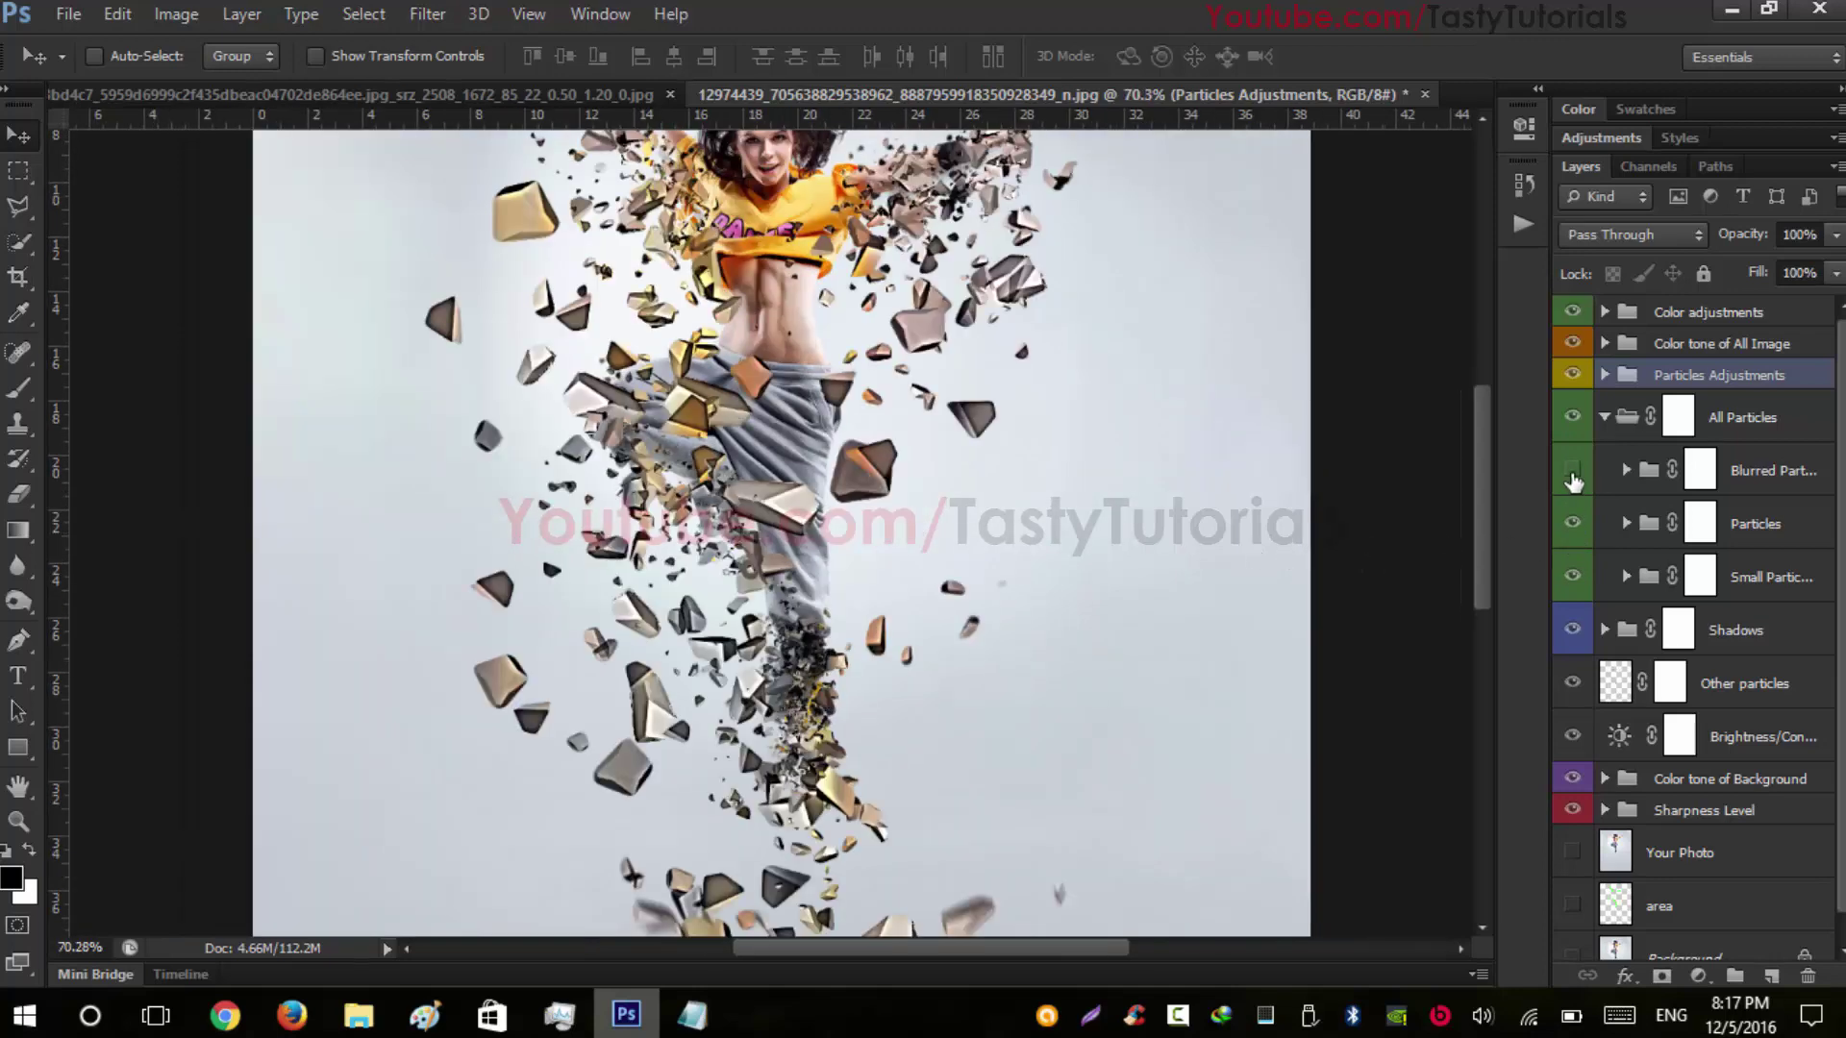
{"action": "left_click", "coordinate": [1573, 470]}
Compare the image with the Other particles layer hidden and shown
{"action": "scroll", "coordinate": [1634, 550], "scroll_direction": "down", "scroll_amount": 1}
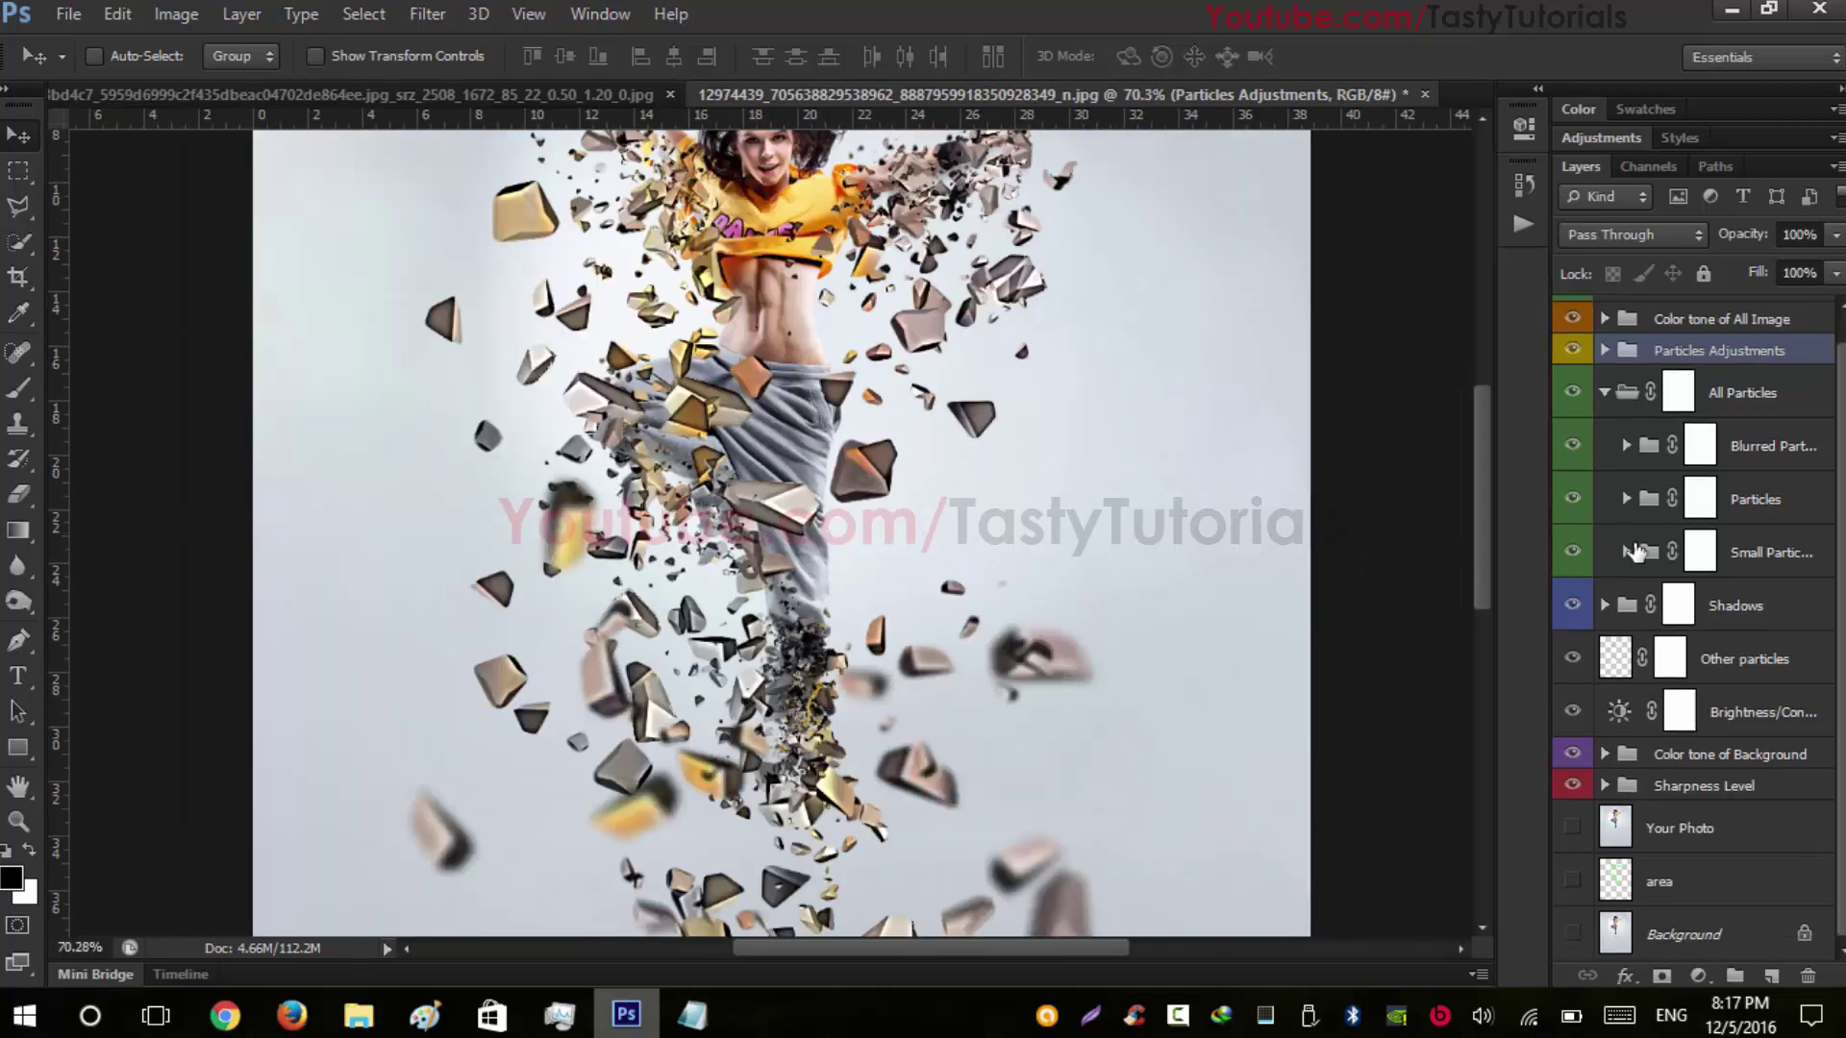
{"action": "left_click", "coordinate": [1572, 659]}
{"action": "left_click", "coordinate": [1572, 659]}
{"action": "left_click", "coordinate": [1572, 659]}
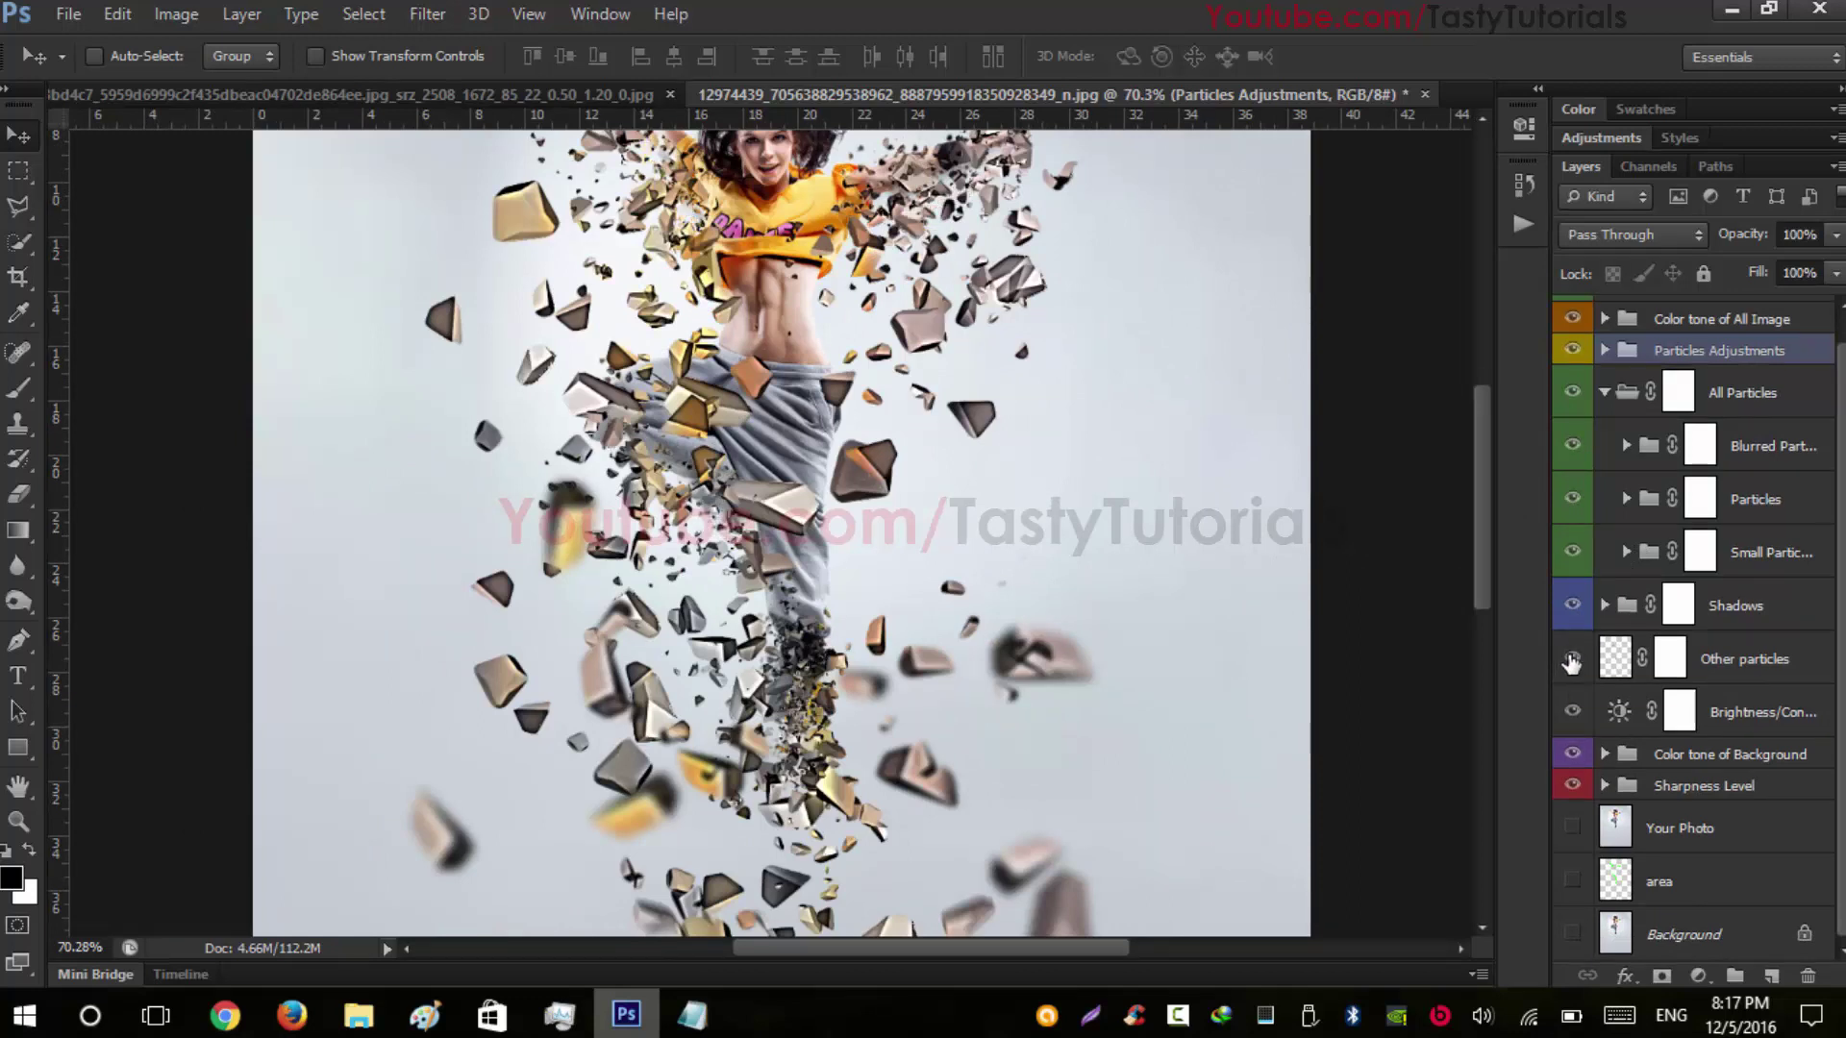
{"action": "left_click", "coordinate": [1572, 660]}
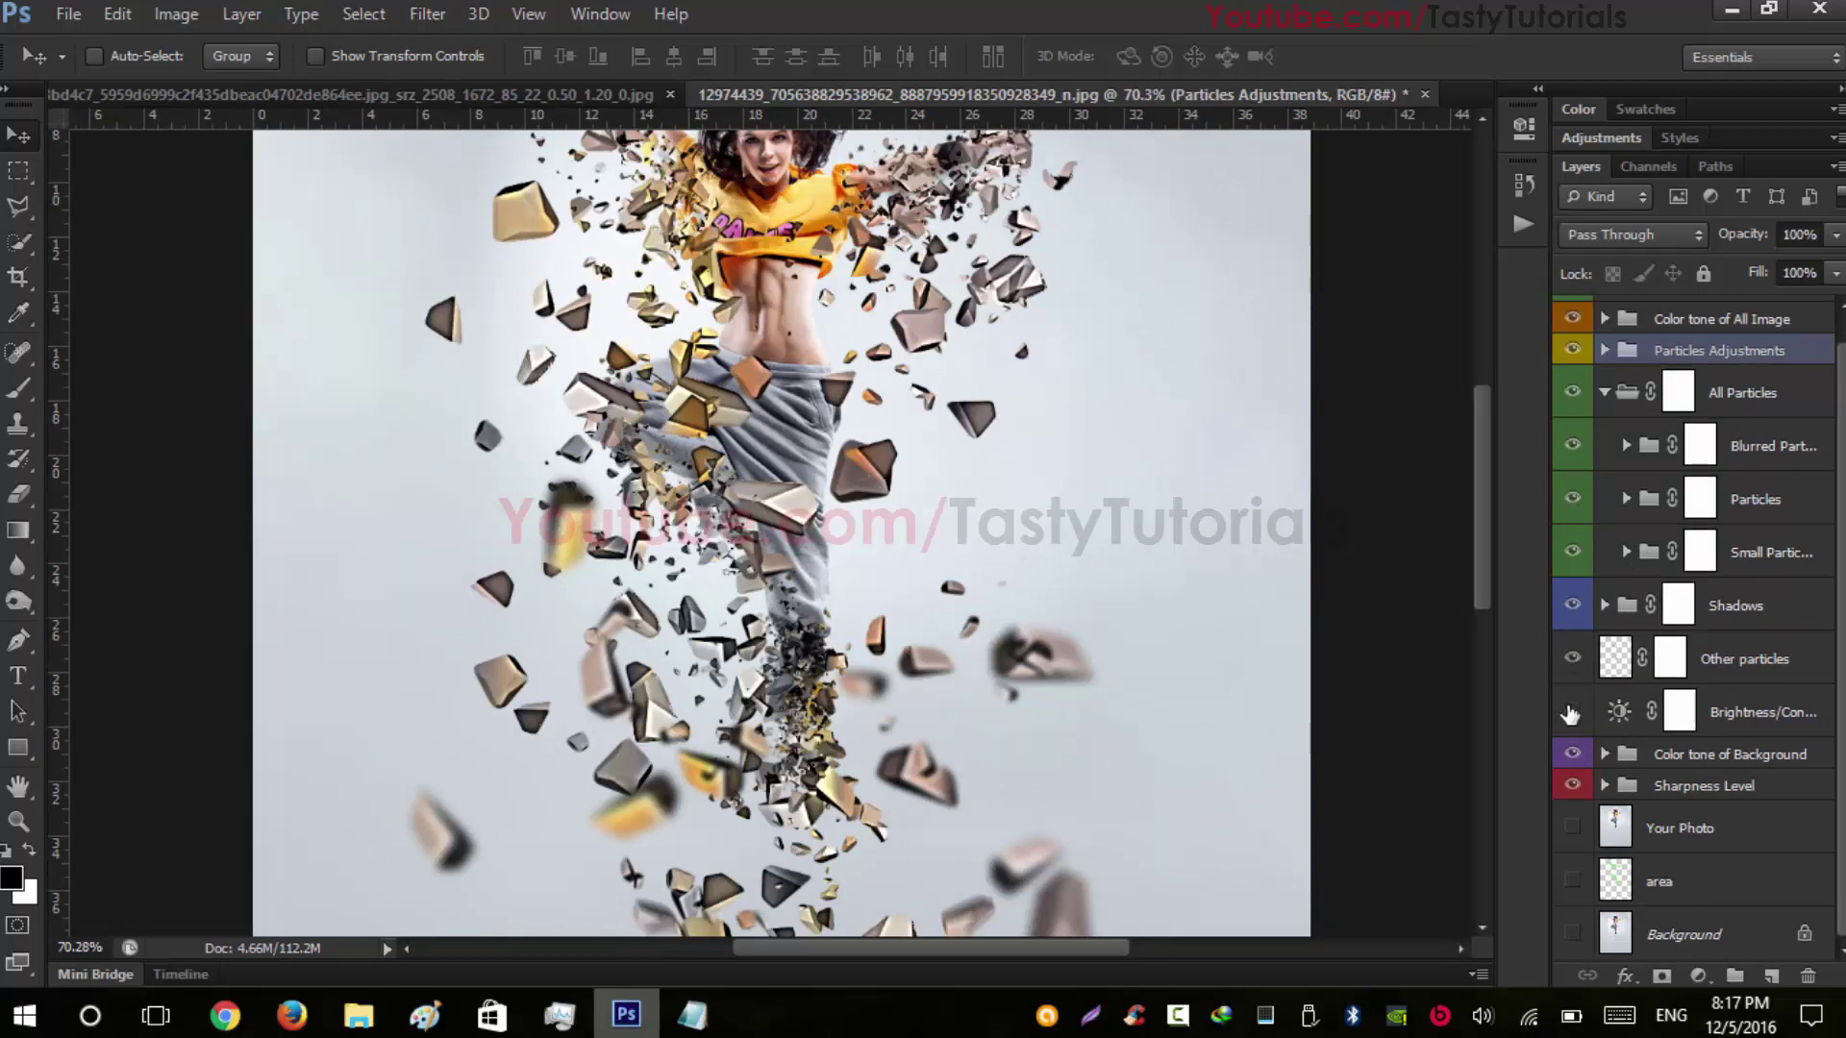
Compare the image with the Sharpness Level group hidden and shown, and collapse the All Particles group
{"action": "left_click", "coordinate": [1573, 787]}
{"action": "left_click", "coordinate": [1573, 787]}
{"action": "left_click", "coordinate": [1573, 787]}
{"action": "left_click", "coordinate": [1573, 787]}
{"action": "scroll", "coordinate": [1640, 760], "scroll_direction": "up", "scroll_amount": 1}
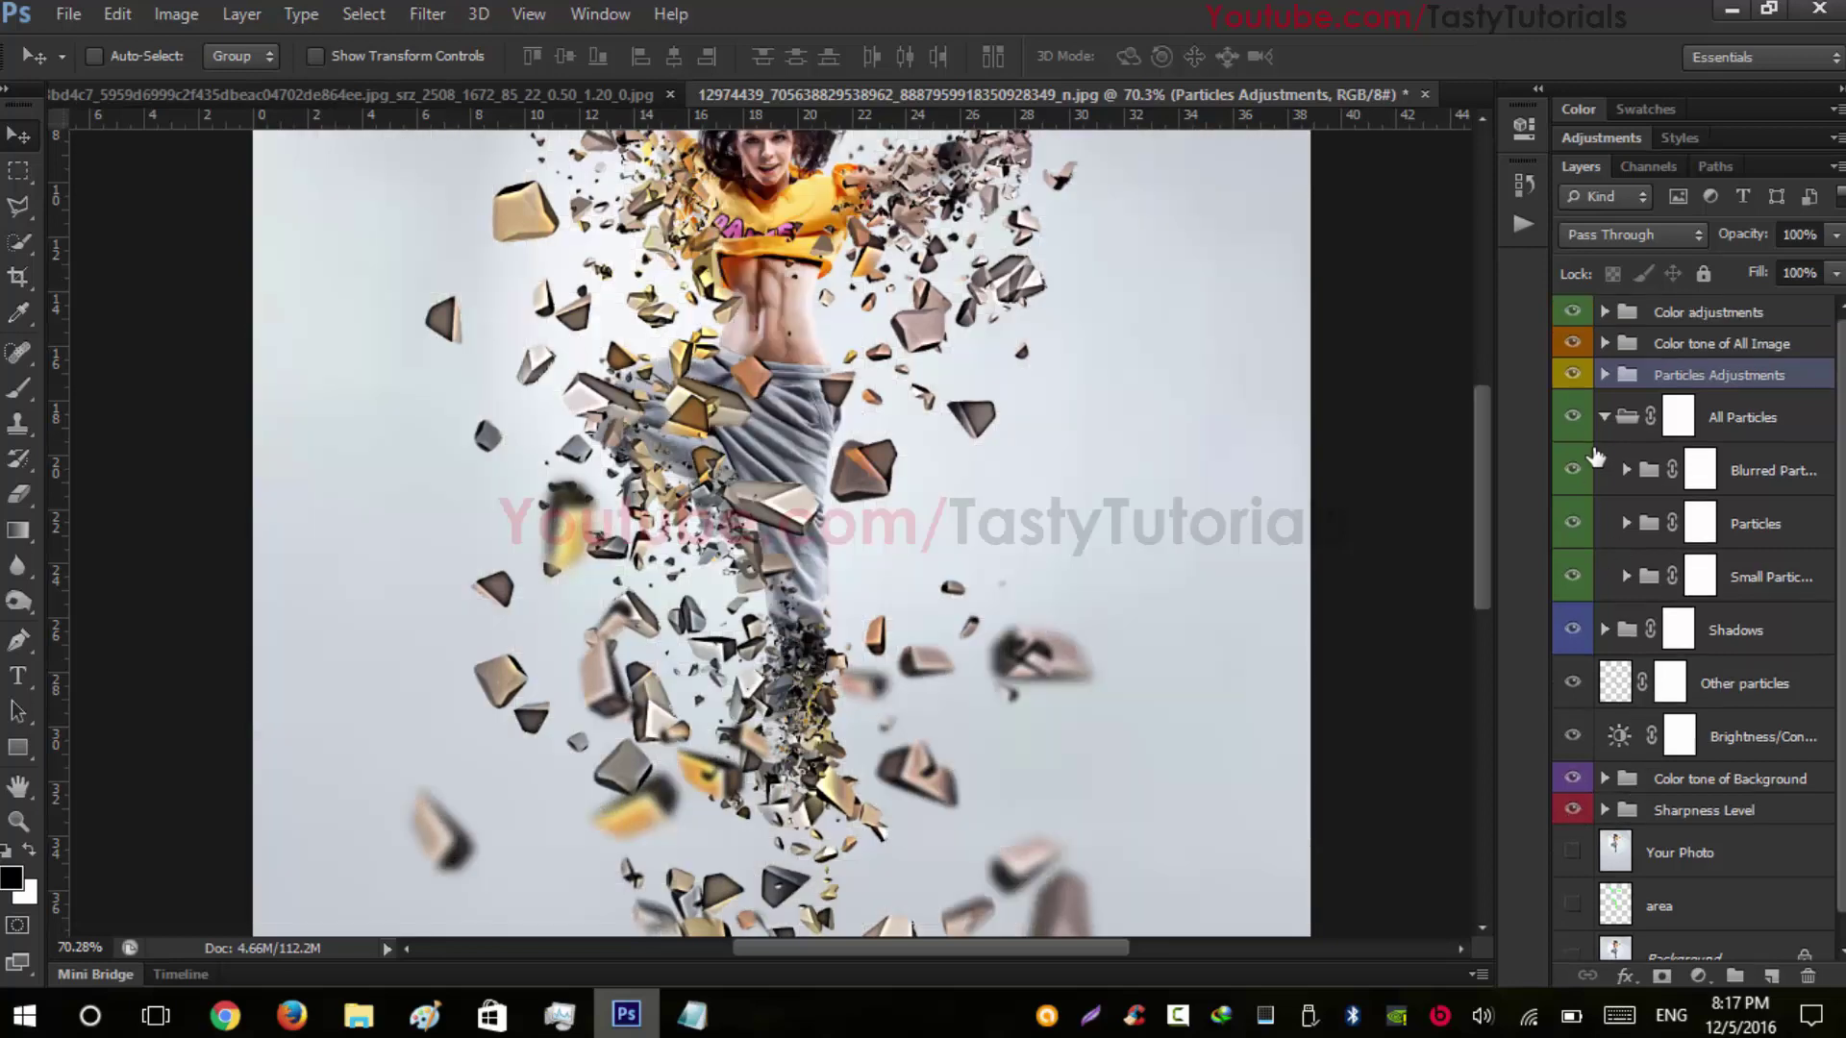
{"action": "left_click", "coordinate": [1605, 417]}
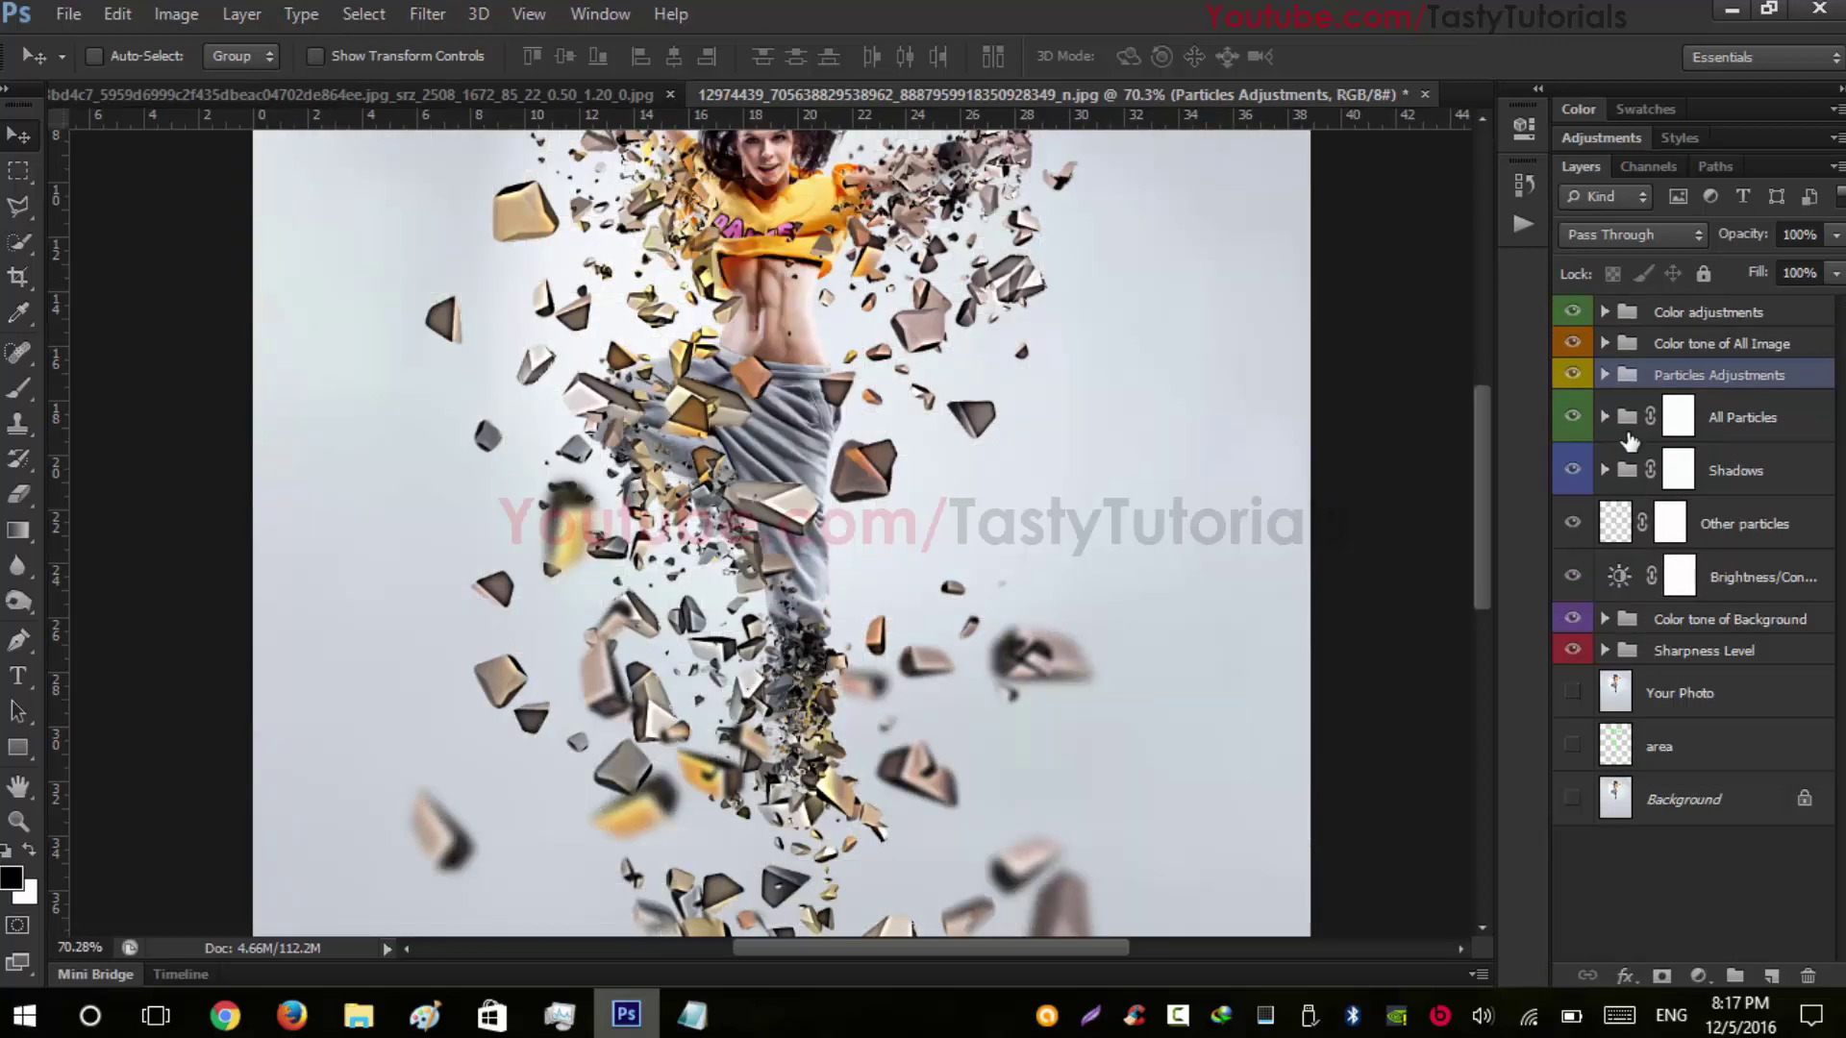
{"action": "left_click", "coordinate": [1694, 795]}
{"action": "scroll", "coordinate": [737, 522], "scroll_direction": "up", "scroll_amount": 5}
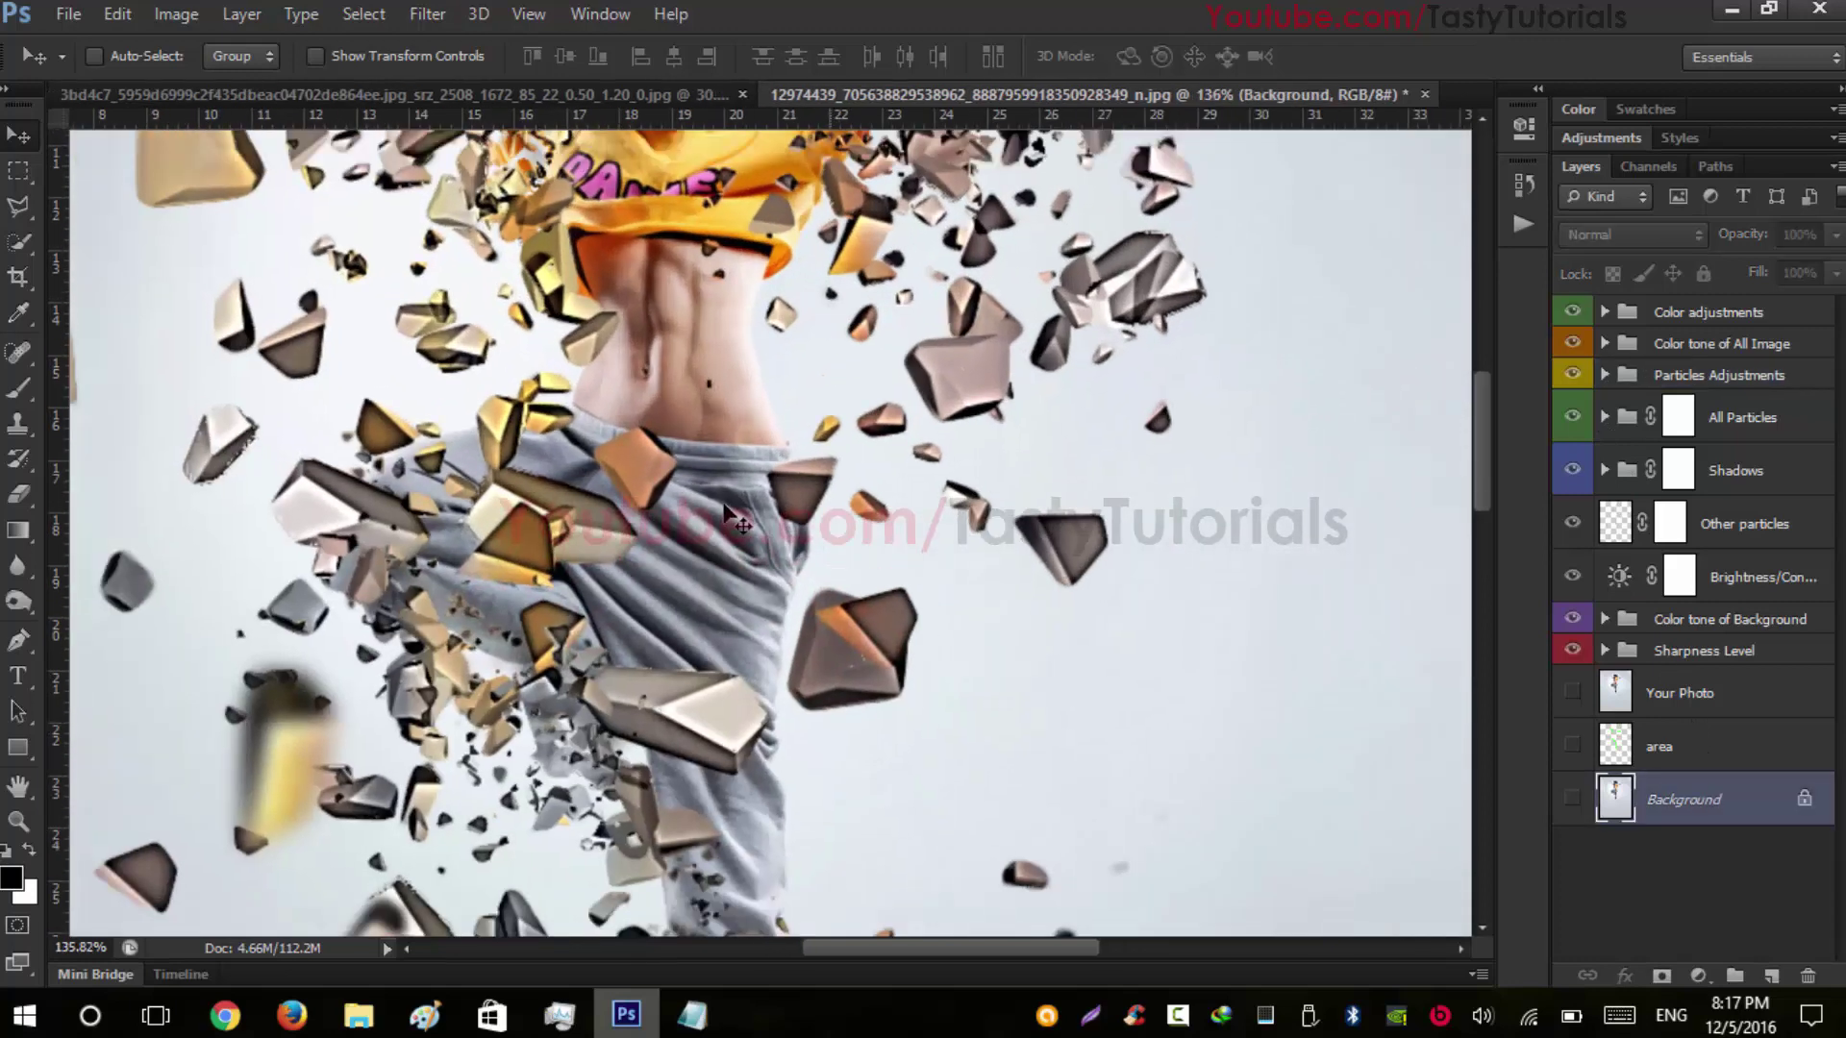
{"action": "scroll", "coordinate": [736, 522], "scroll_direction": "down", "scroll_amount": 3}
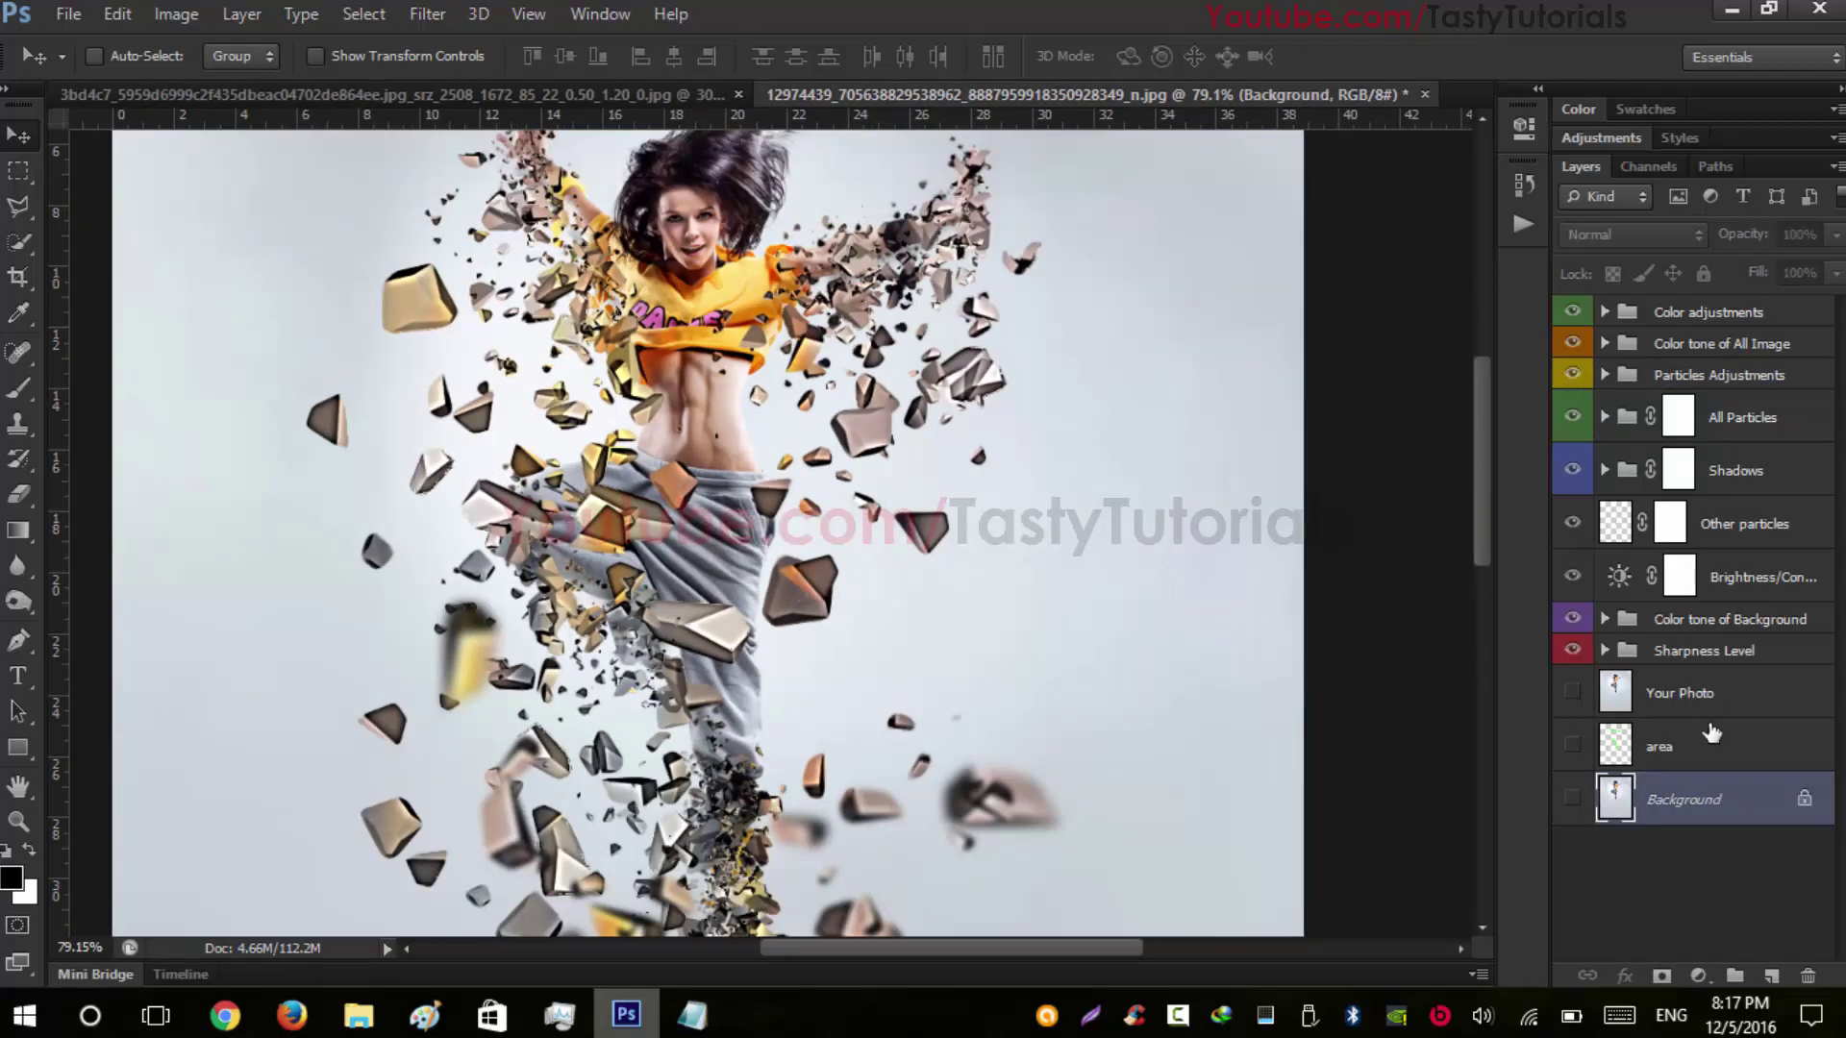
With no layer selected, add a Photo Filter adjustment layer using the custom color fcff00, and adjust the filter's density
{"action": "left_click", "coordinate": [1699, 869]}
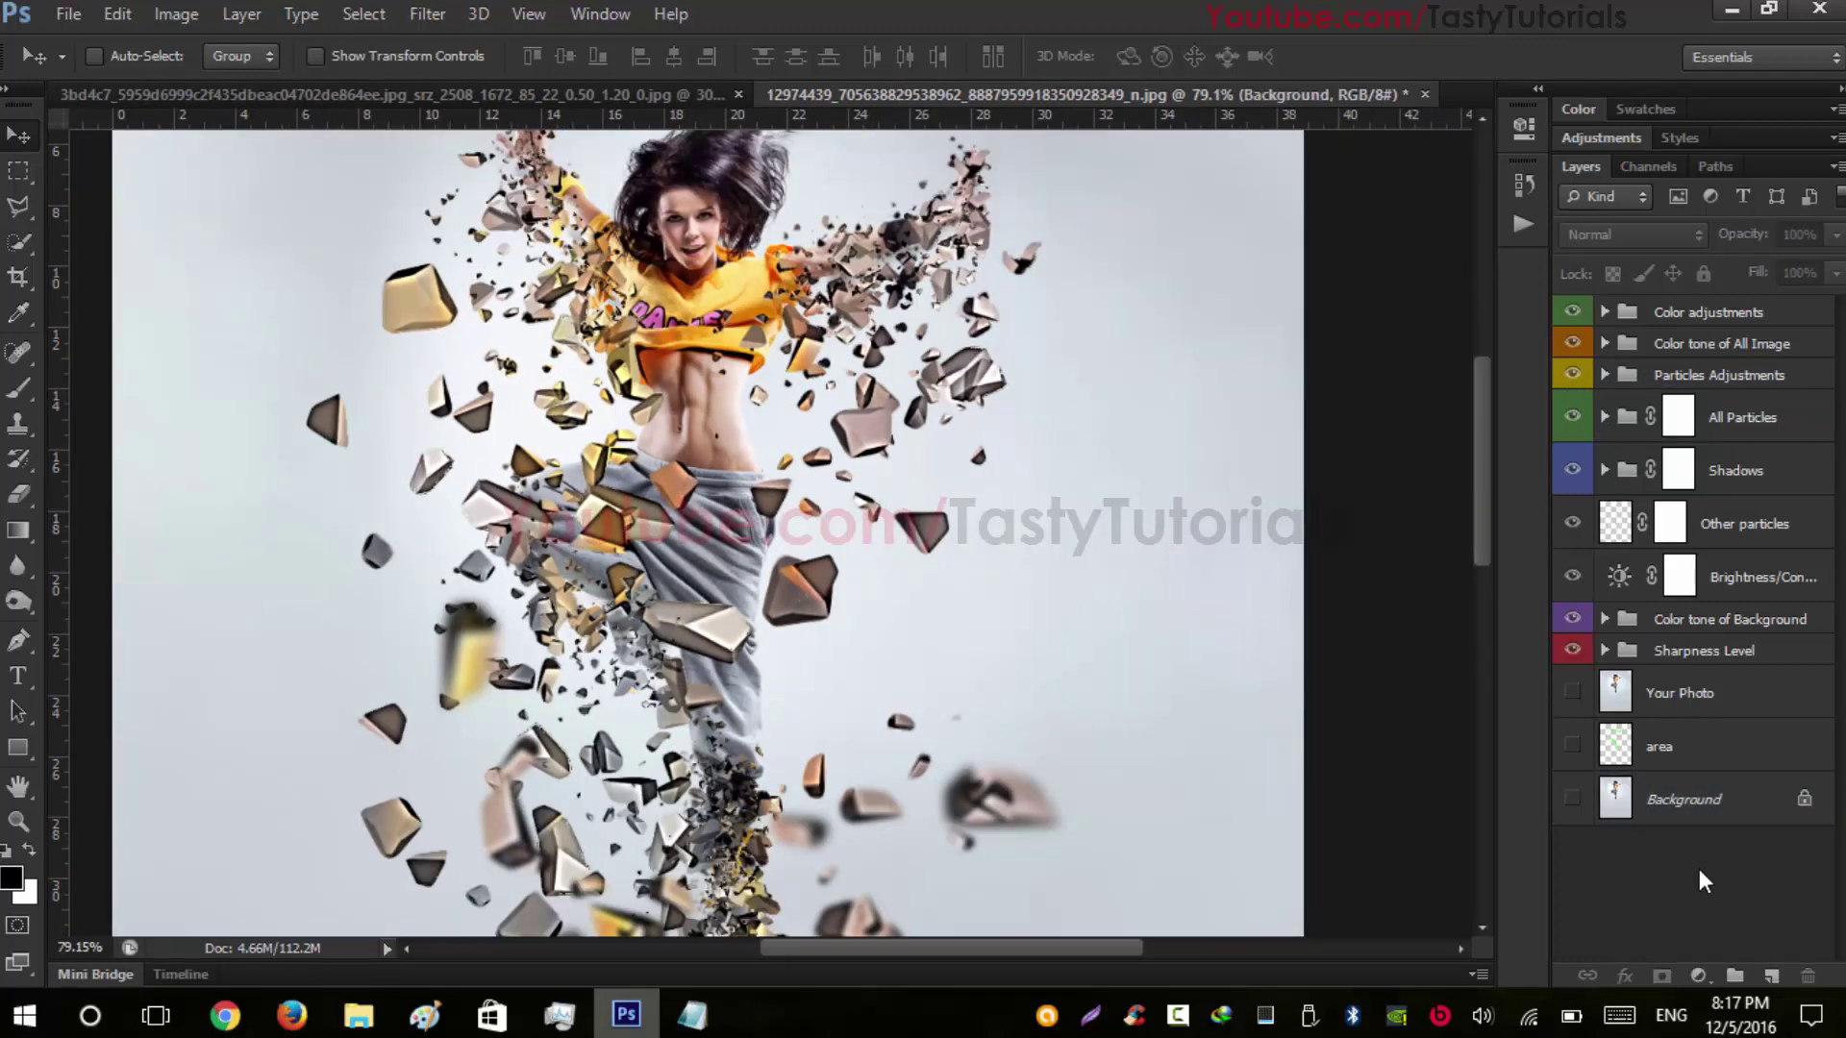
{"action": "left_click", "coordinate": [1599, 136]}
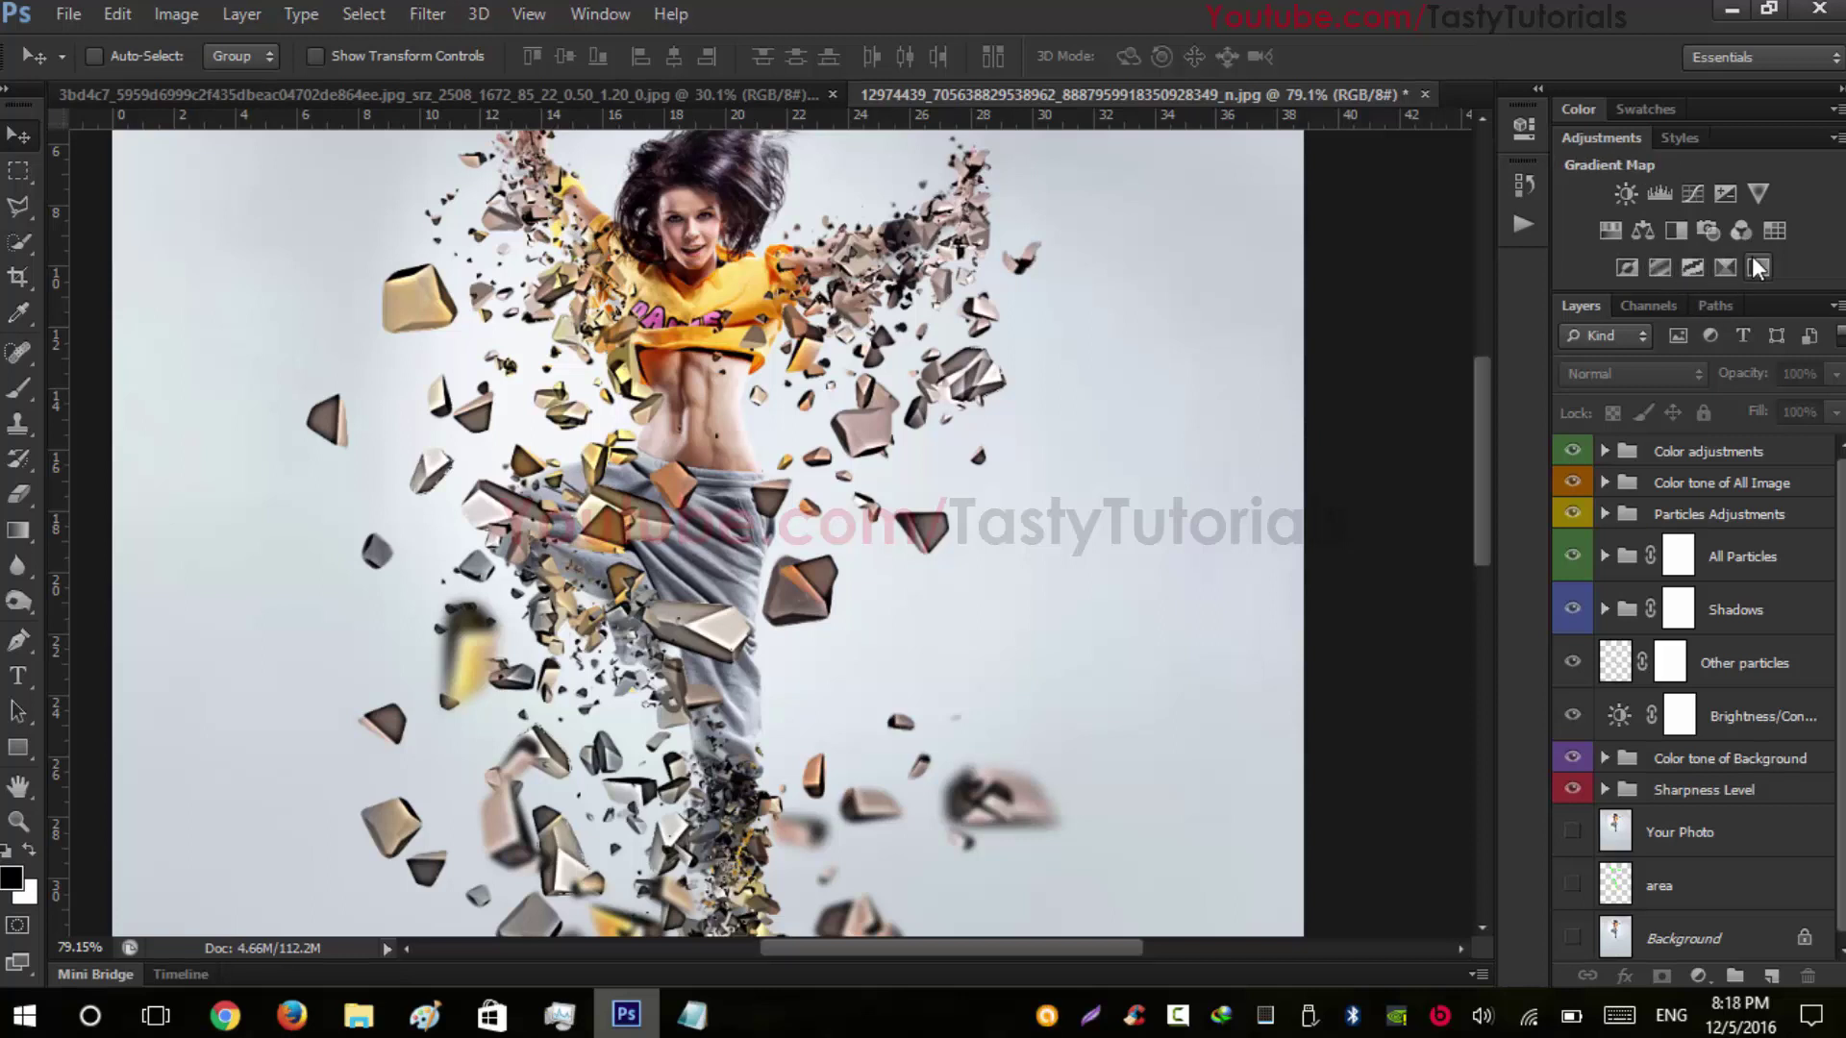
{"action": "left_click", "coordinate": [1702, 233]}
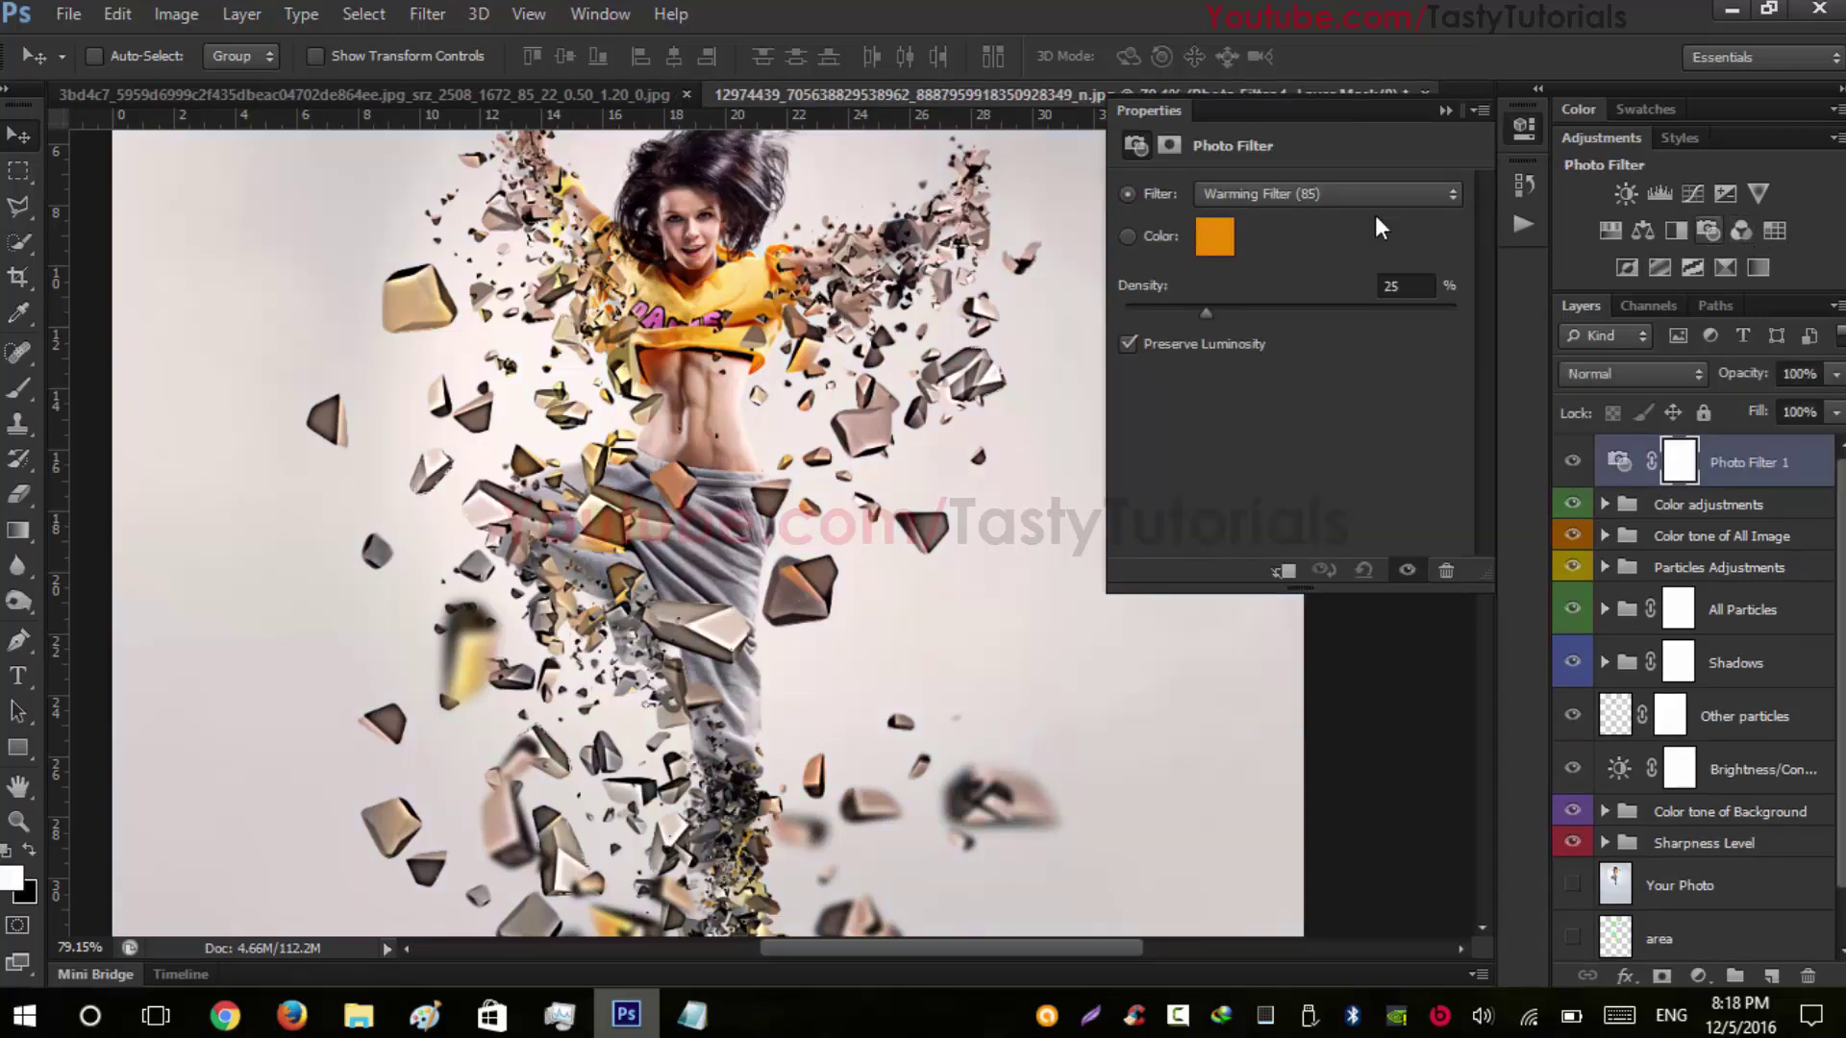
{"action": "left_click", "coordinate": [1217, 238]}
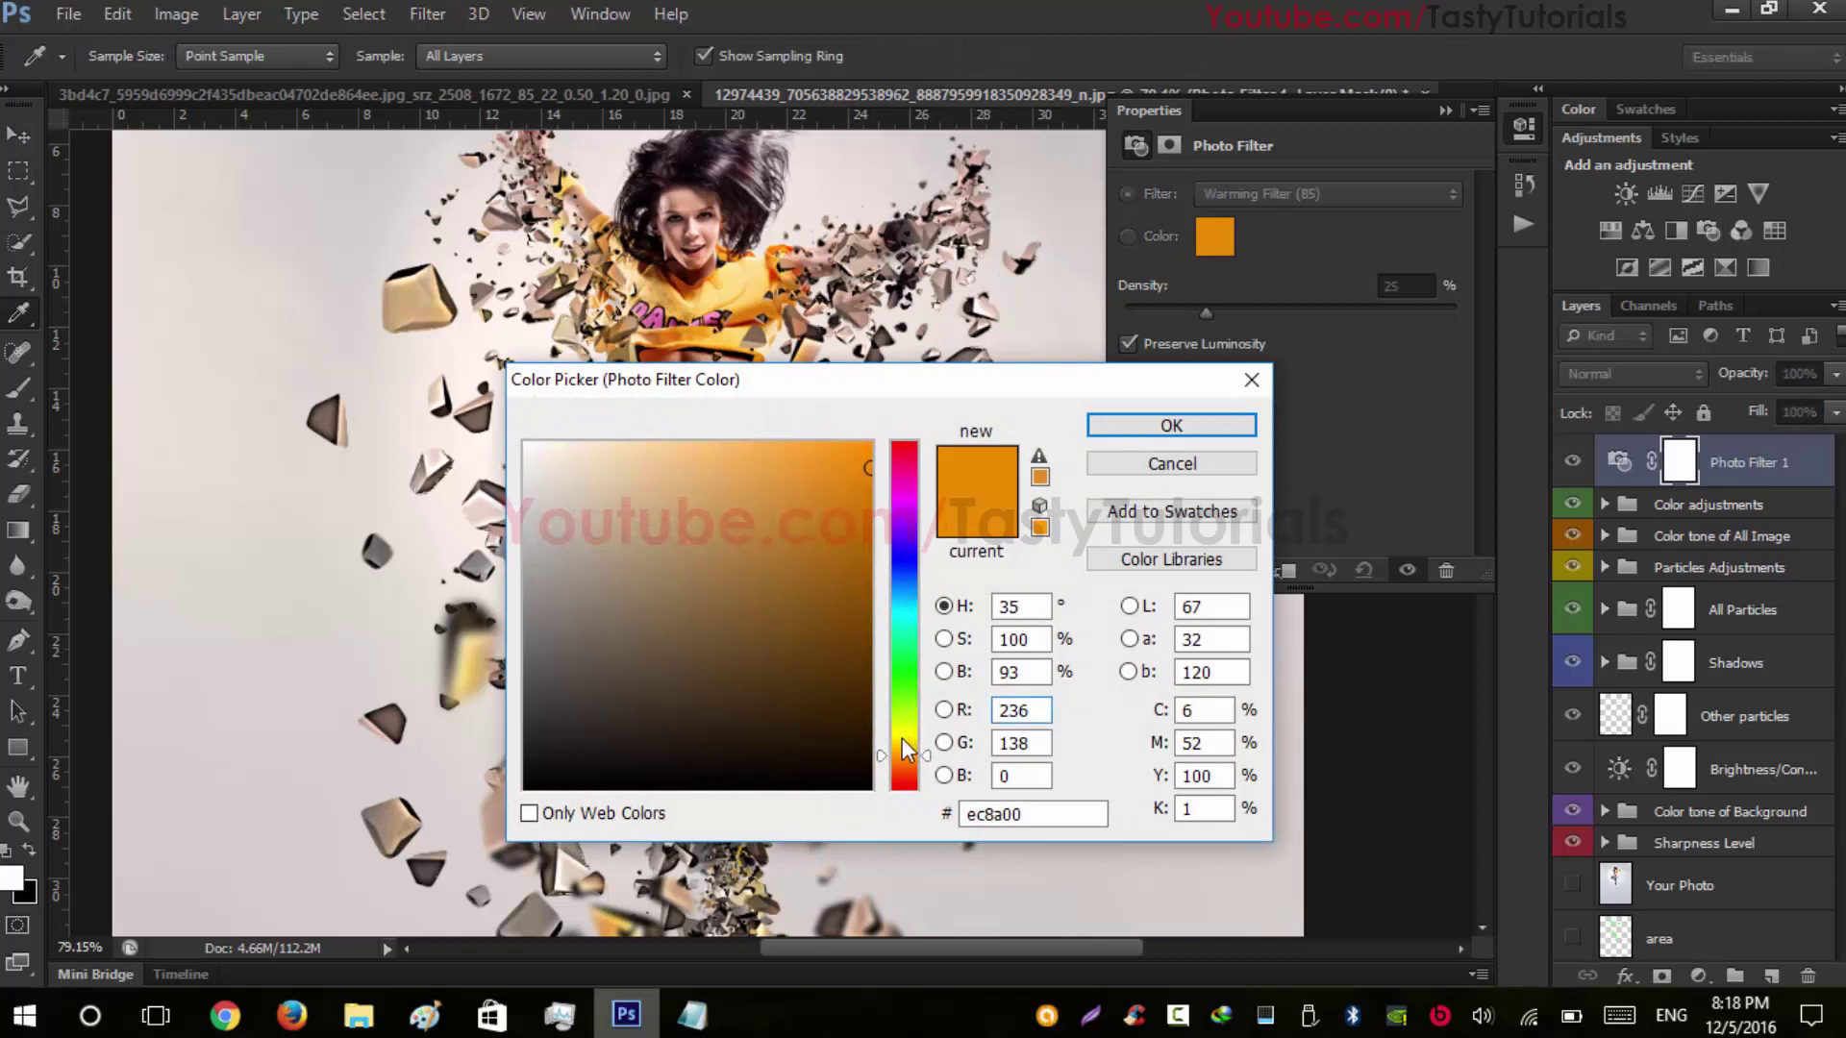
{"action": "left_click_drag", "start_coordinate": [901, 717], "coordinate": [907, 748]}
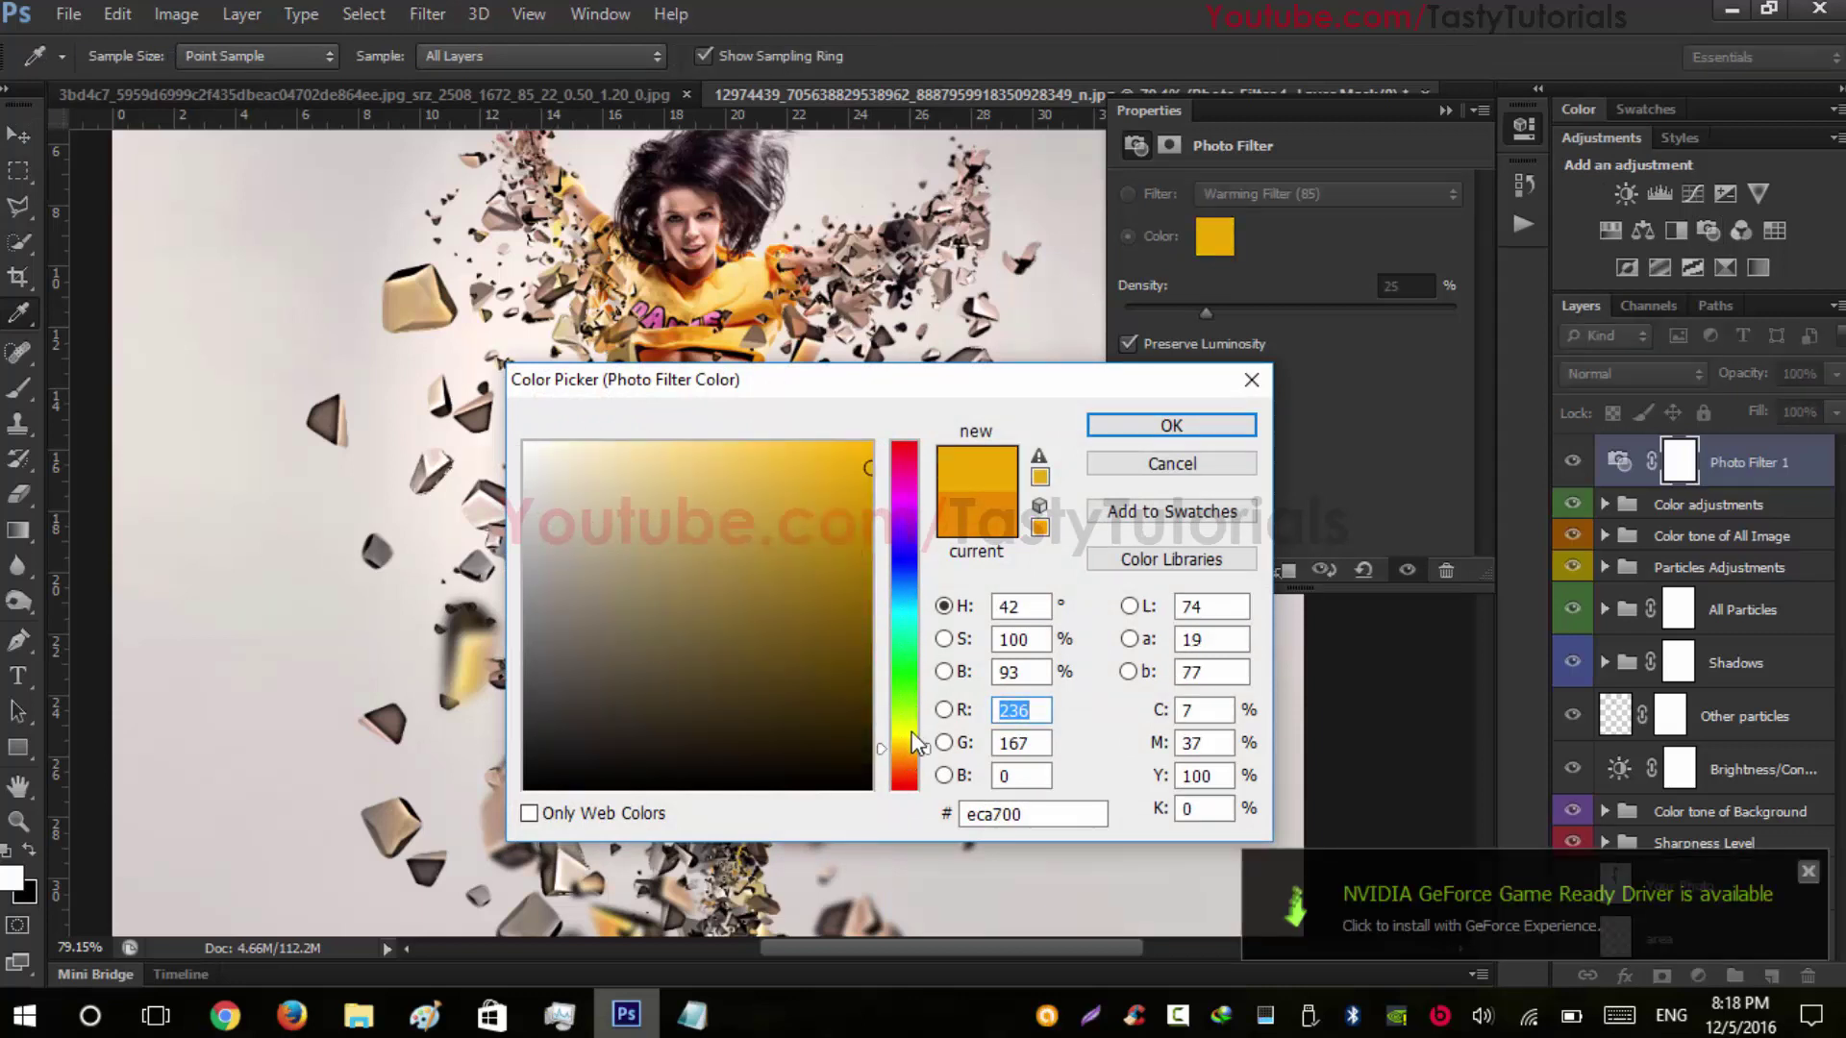
{"action": "left_click", "coordinate": [911, 732]}
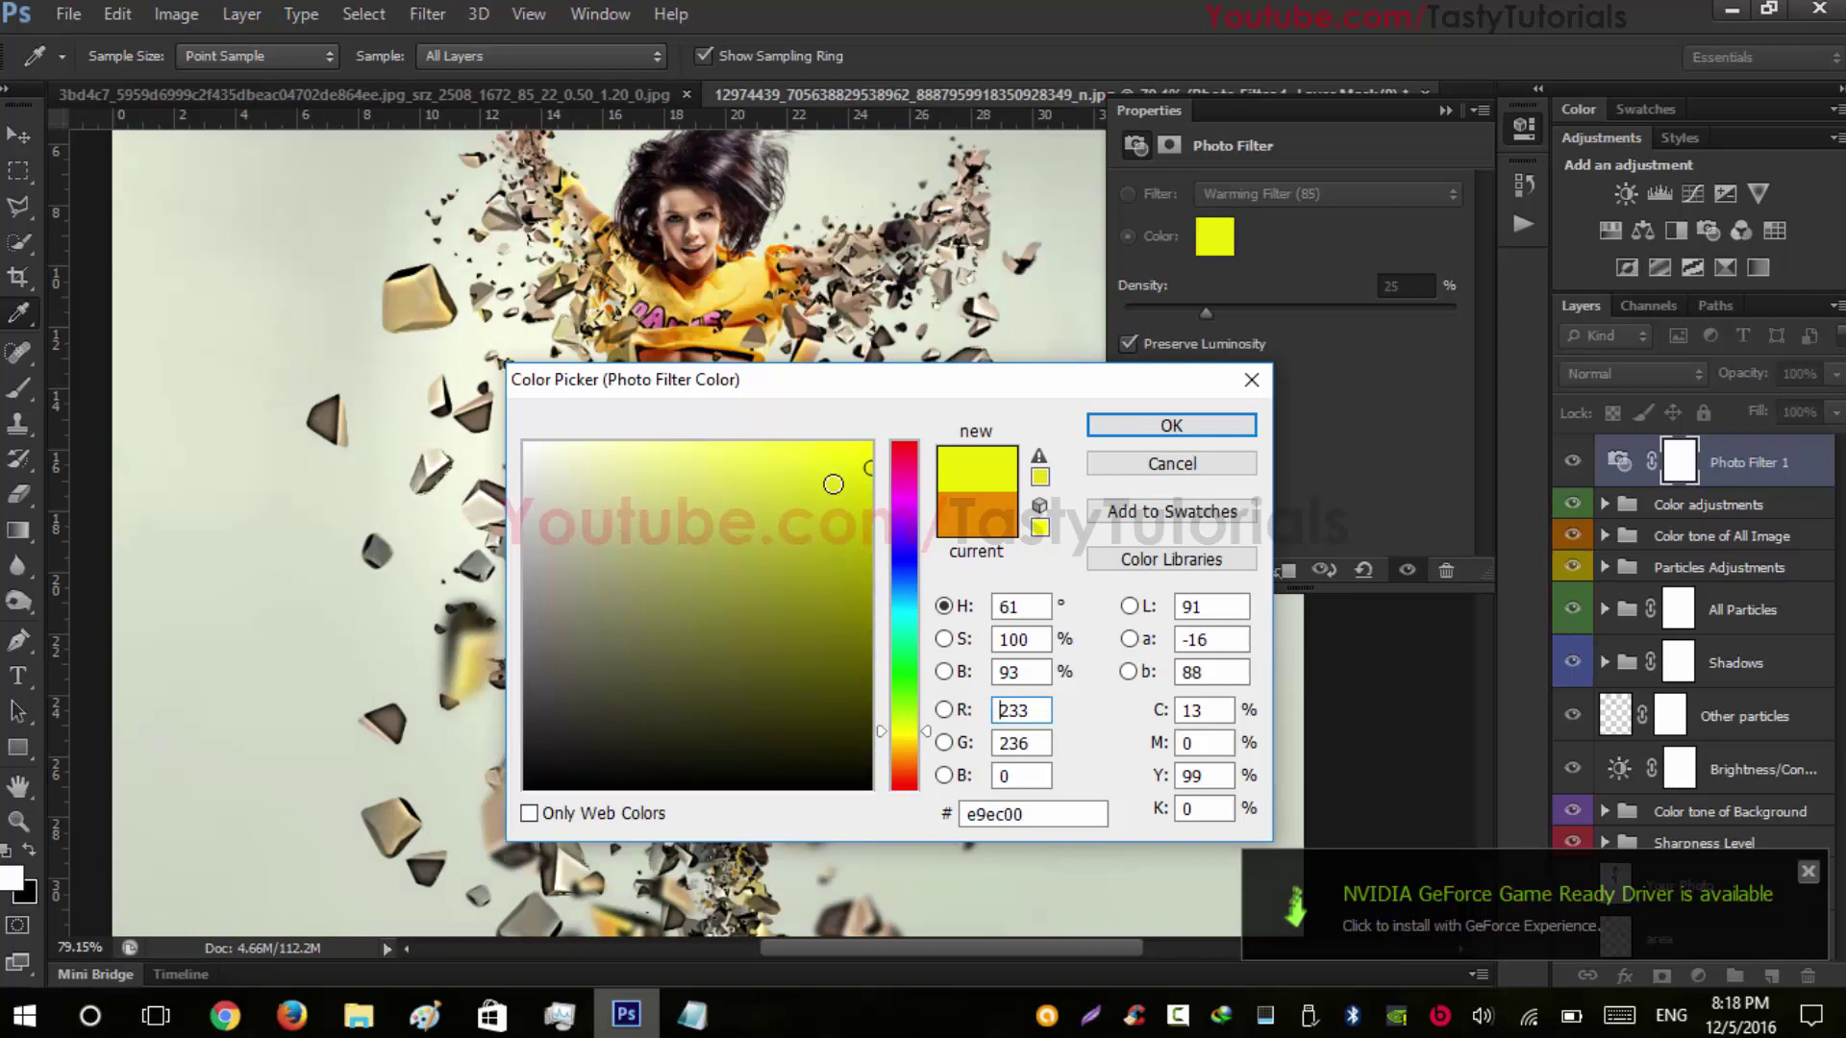
{"action": "left_click_drag", "start_coordinate": [828, 481], "coordinate": [872, 442]}
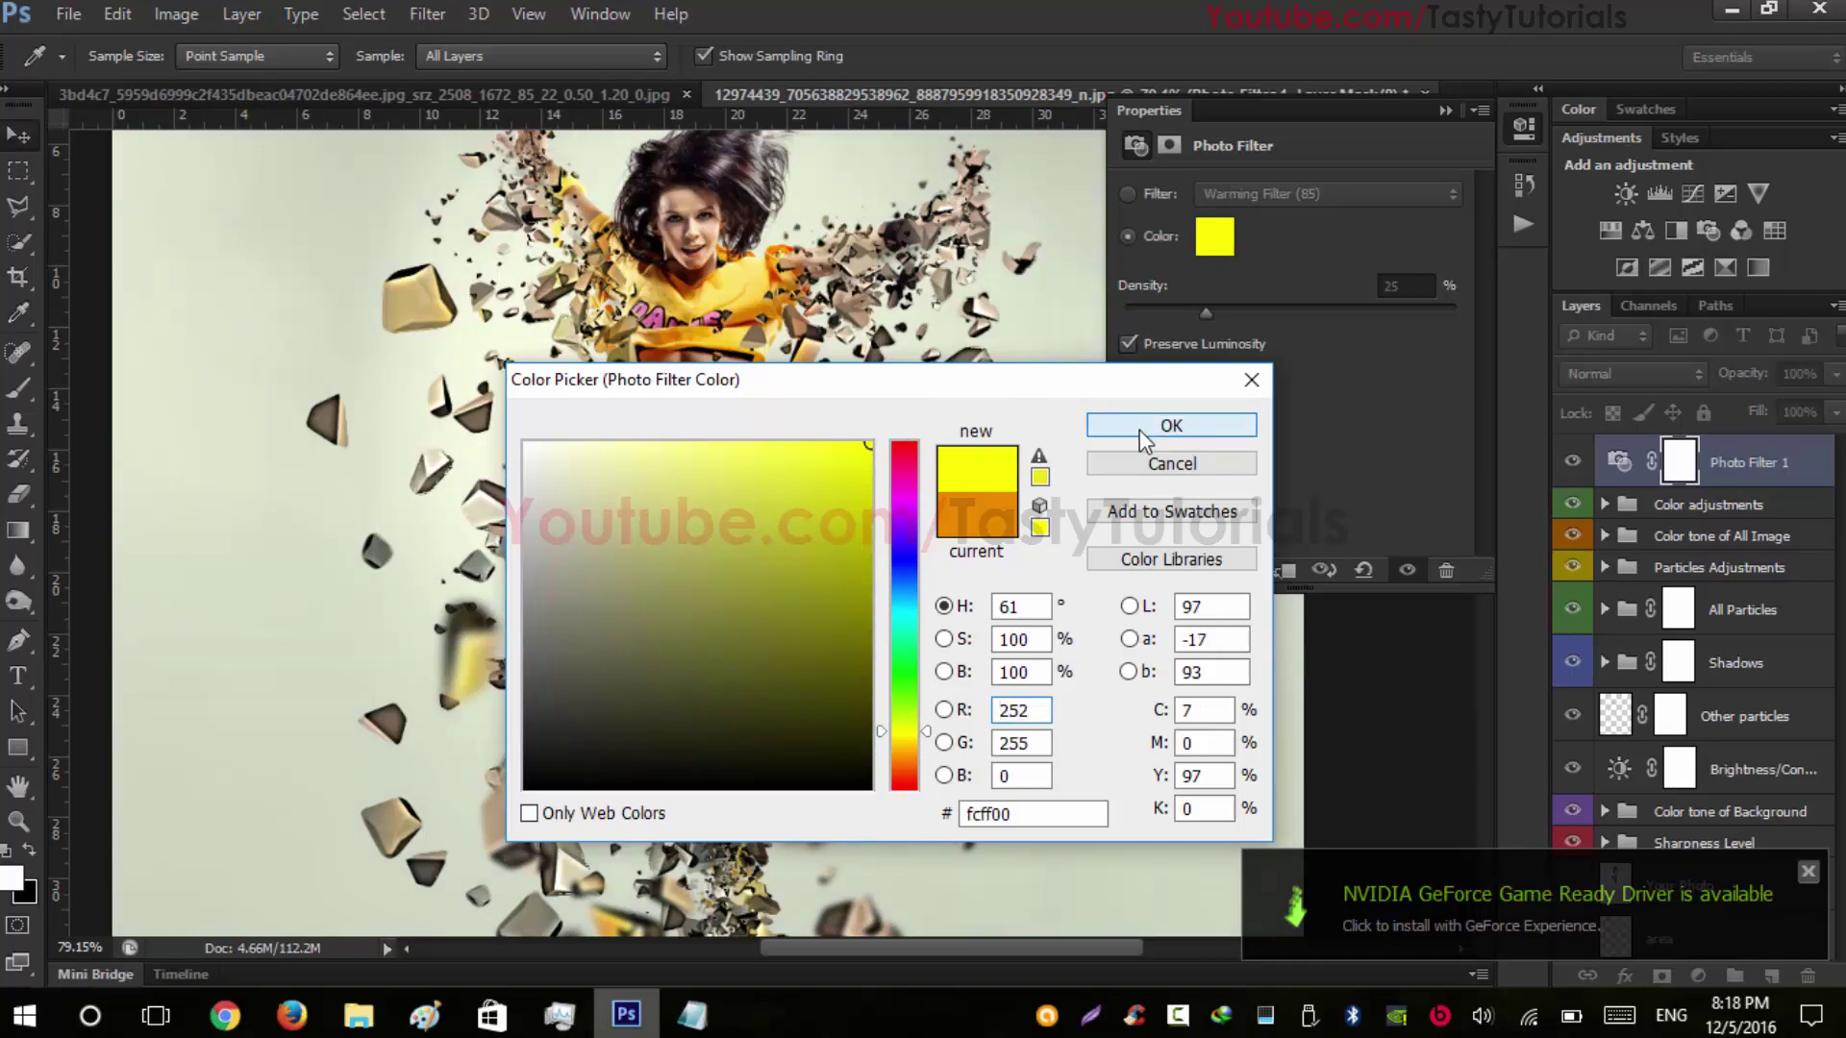
{"action": "left_click", "coordinate": [1141, 429]}
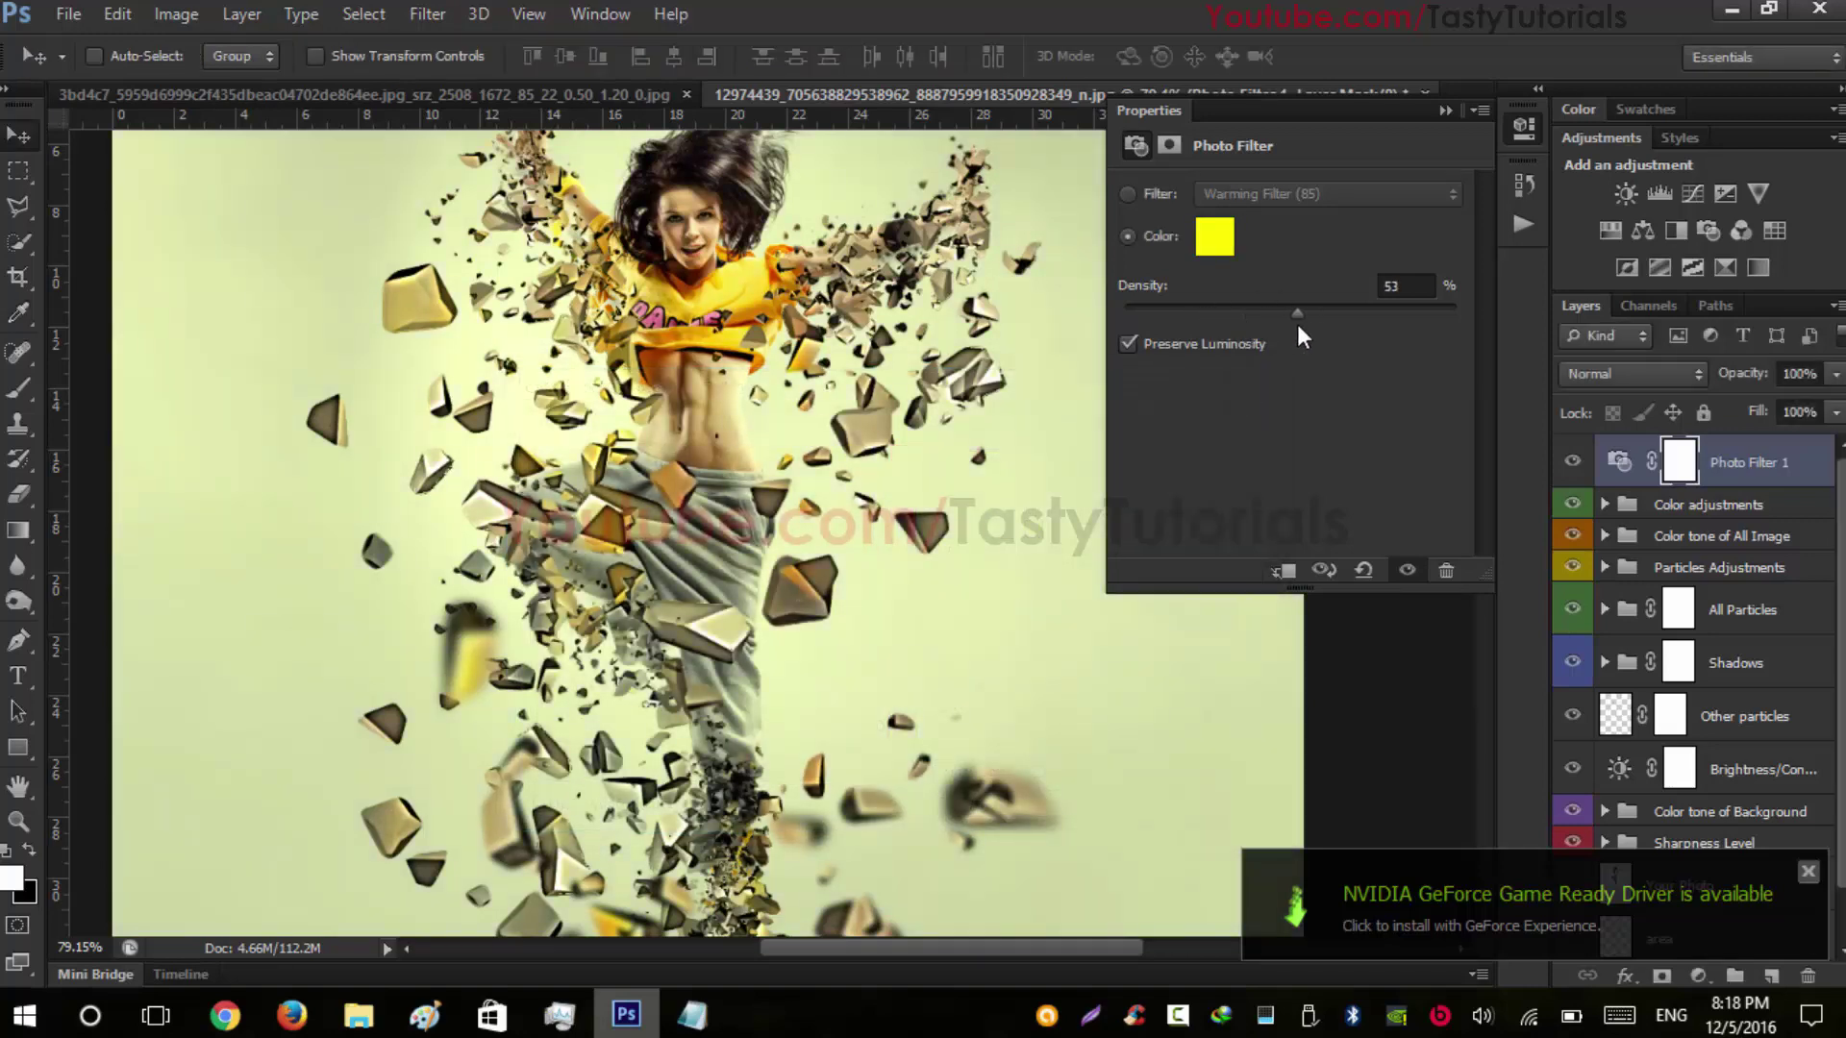
{"action": "left_click_drag", "start_coordinate": [1296, 326], "coordinate": [1237, 326]}
{"action": "left_click", "coordinate": [1445, 110]}
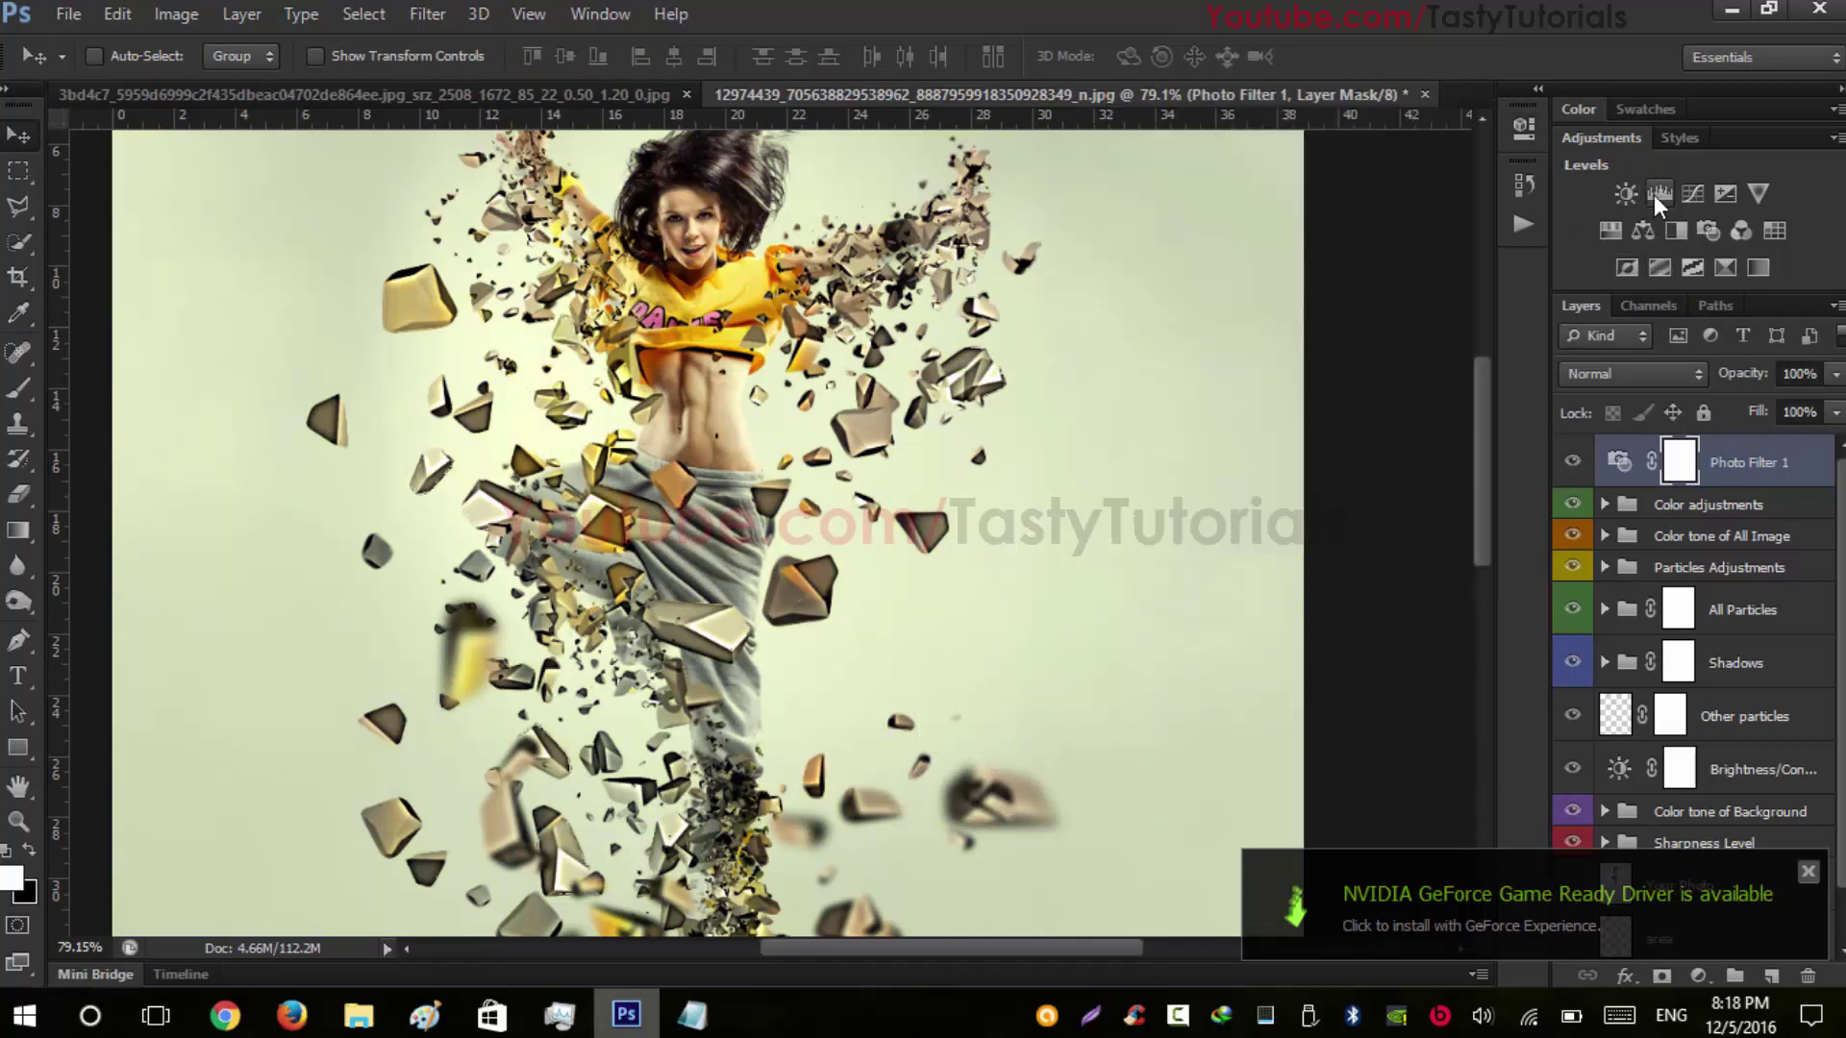
Try a Hue/Saturation adjustment layer with the hue at +17 above the Photo Filter layer
{"action": "left_click", "coordinate": [1611, 232]}
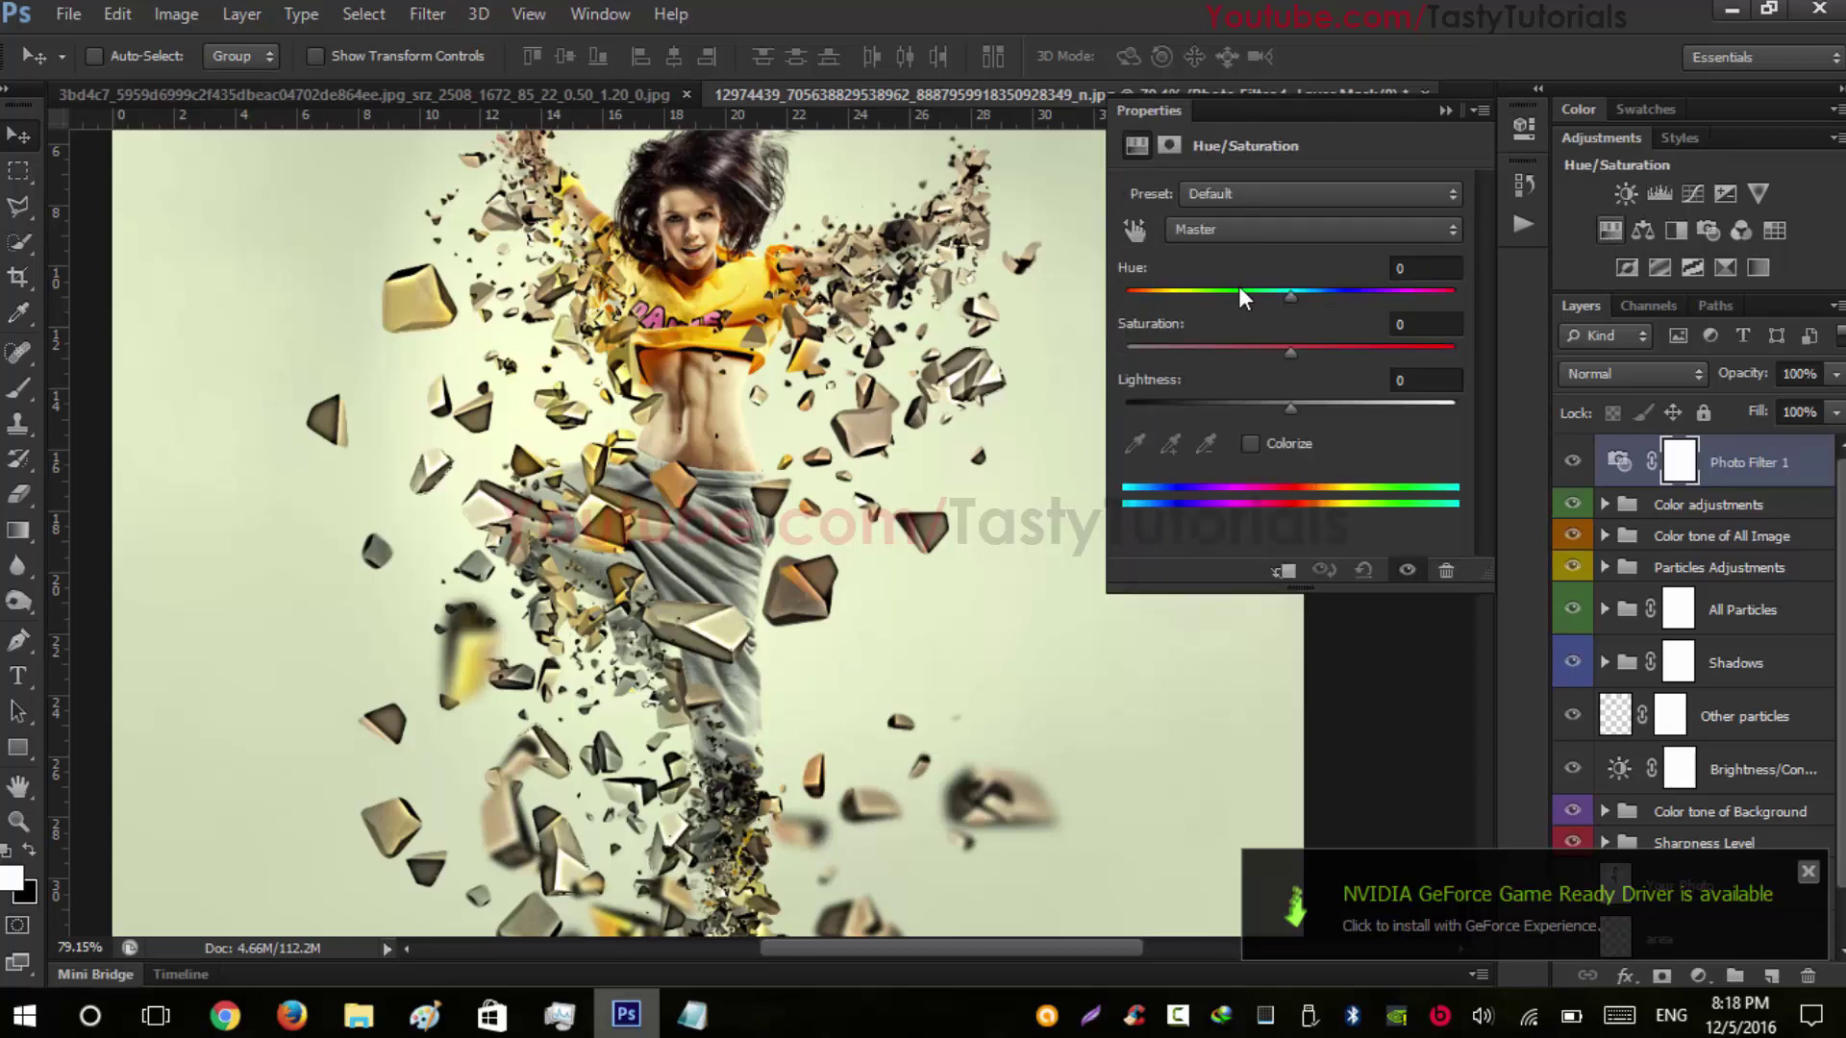
{"action": "mouse_move", "coordinate": [1286, 302]}
{"action": "left_mouse_down"}
{"action": "mouse_move", "coordinate": [1183, 298]}
{"action": "mouse_move", "coordinate": [1317, 300]}
{"action": "left_mouse_up"}
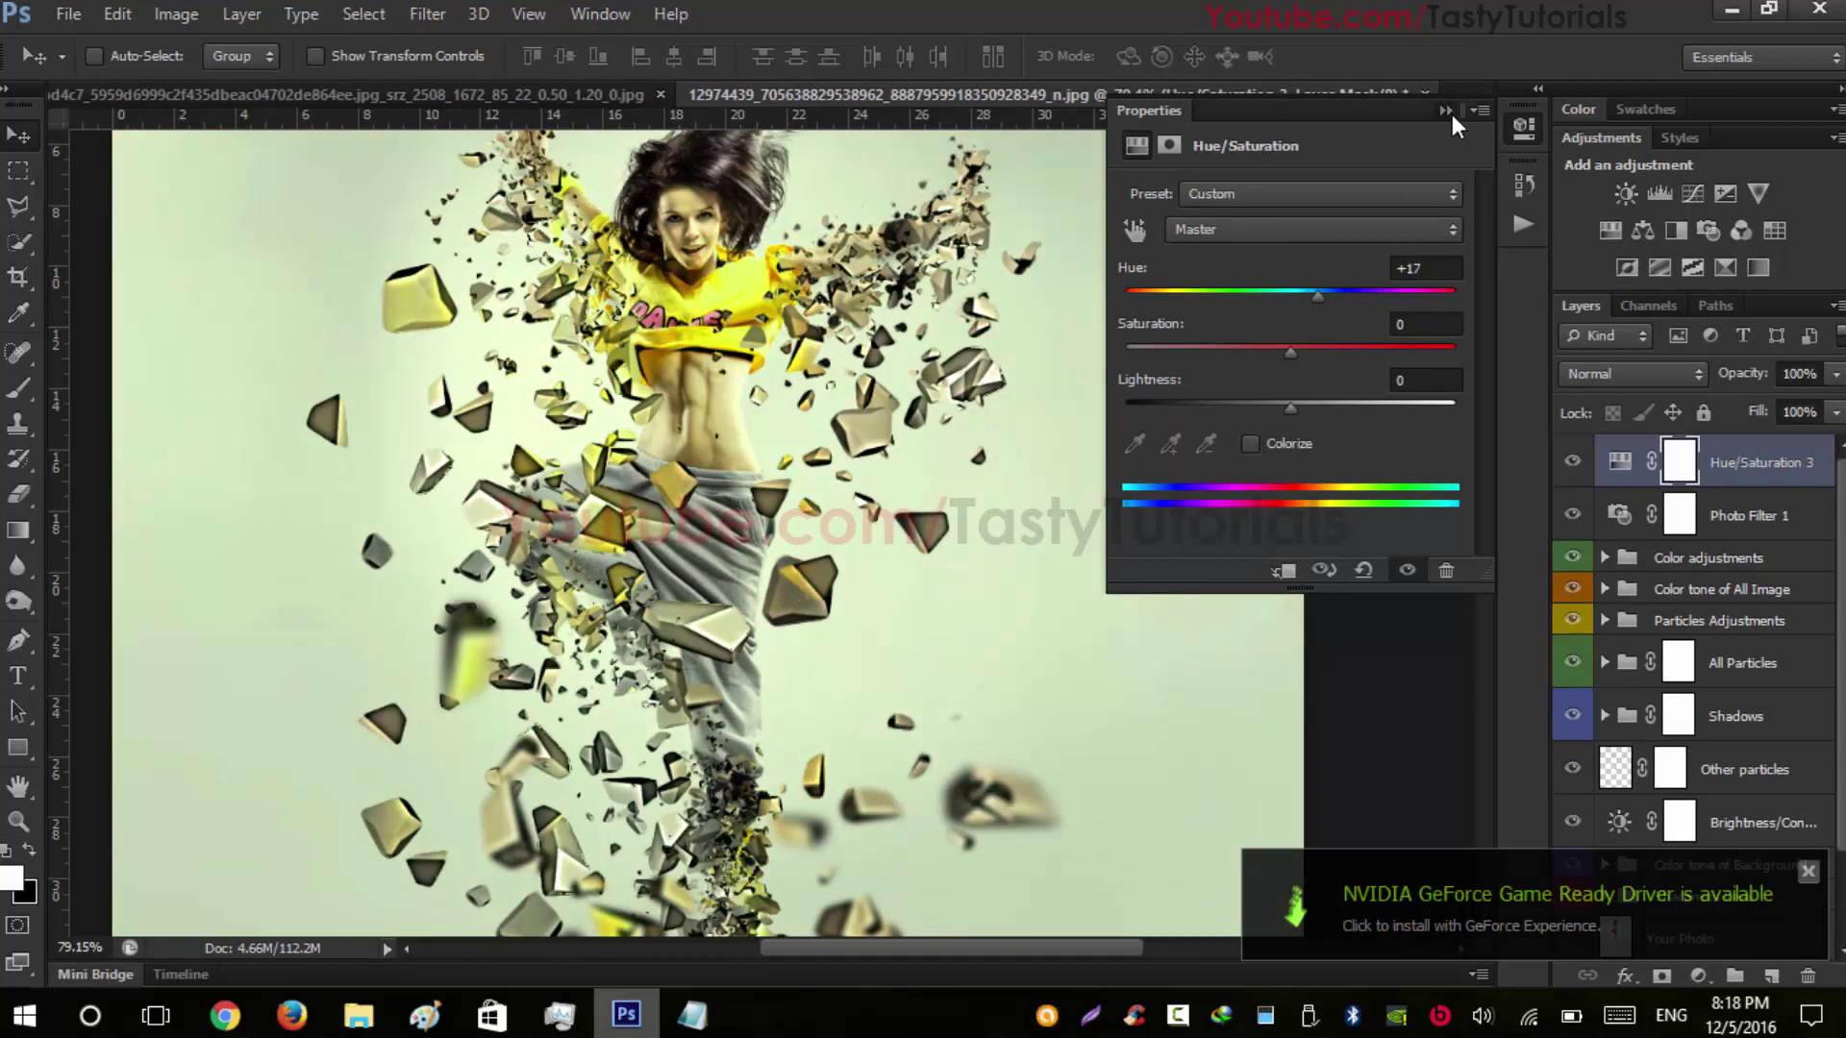
{"action": "left_click", "coordinate": [1447, 111]}
{"action": "key", "text": "Delete"}
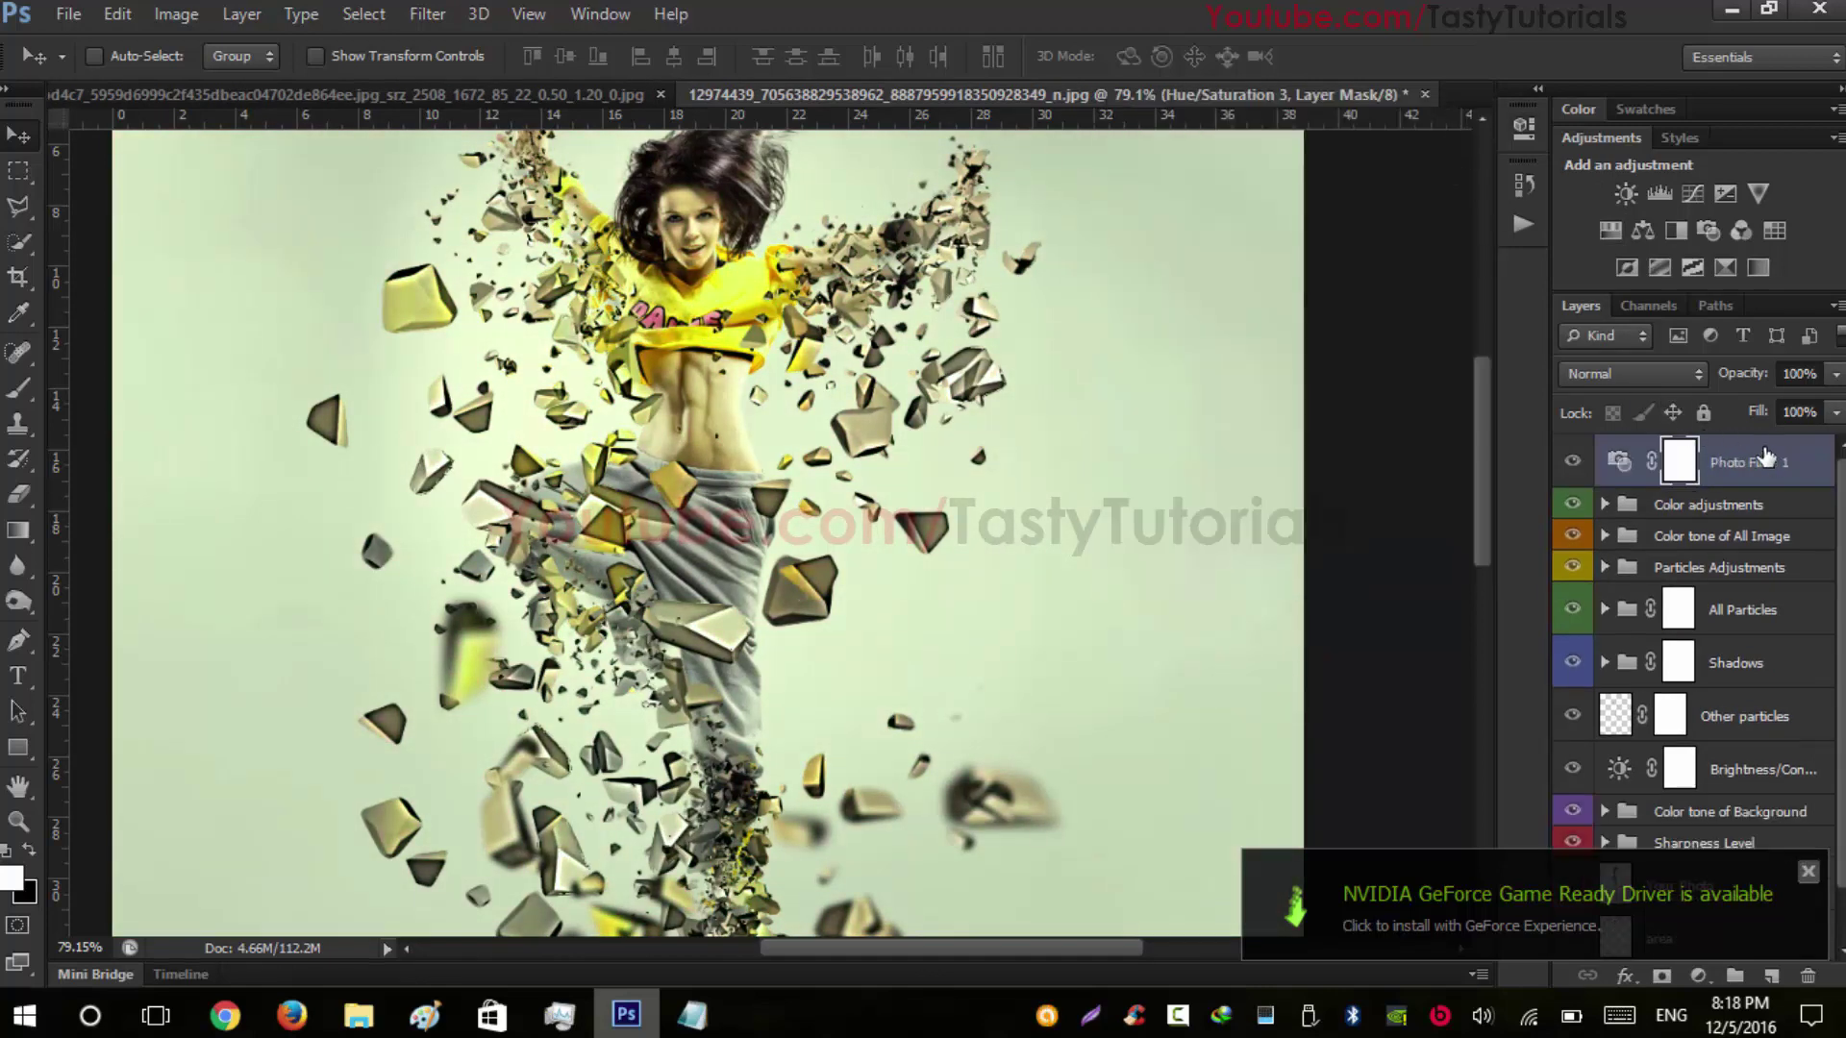
Add a Color Balance adjustment layer that shifts the midtones toward yellow, and hide the Photo Filter layer
{"action": "left_click", "coordinate": [1642, 230]}
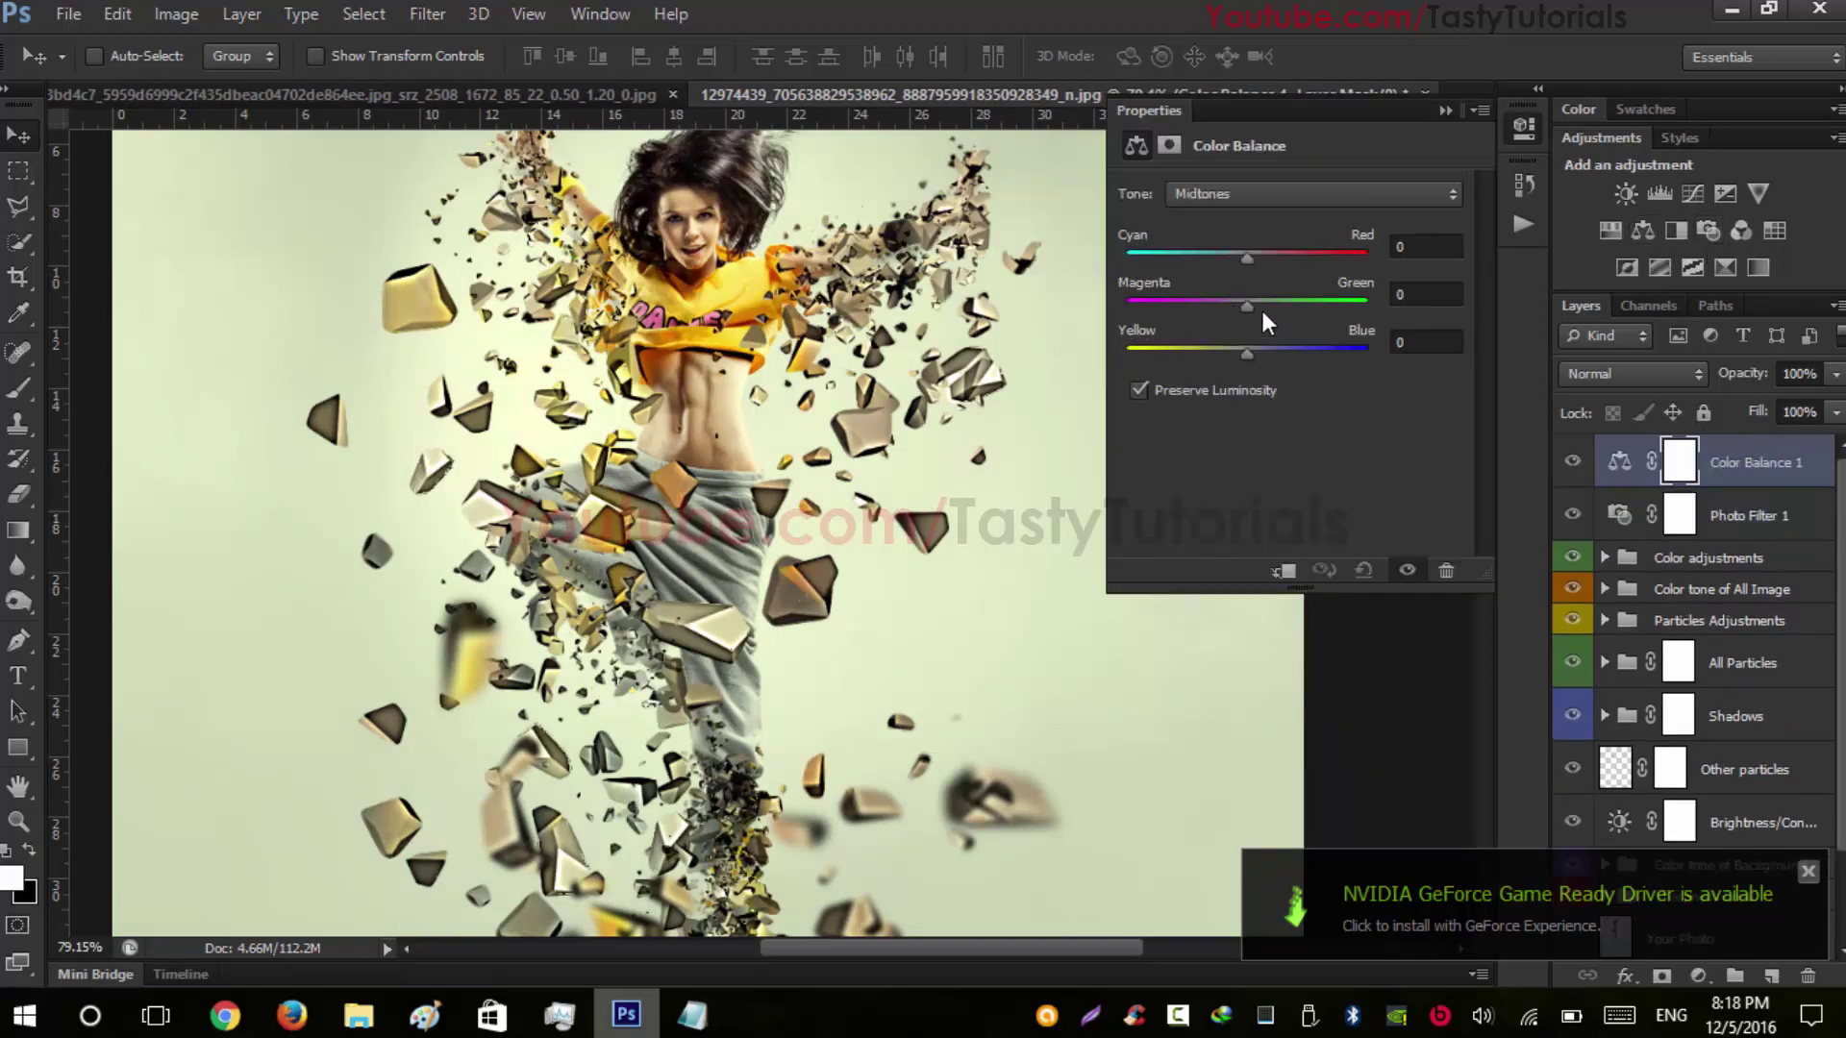
{"action": "left_click_drag", "start_coordinate": [1245, 350], "coordinate": [1184, 362]}
{"action": "left_click", "coordinate": [1445, 111]}
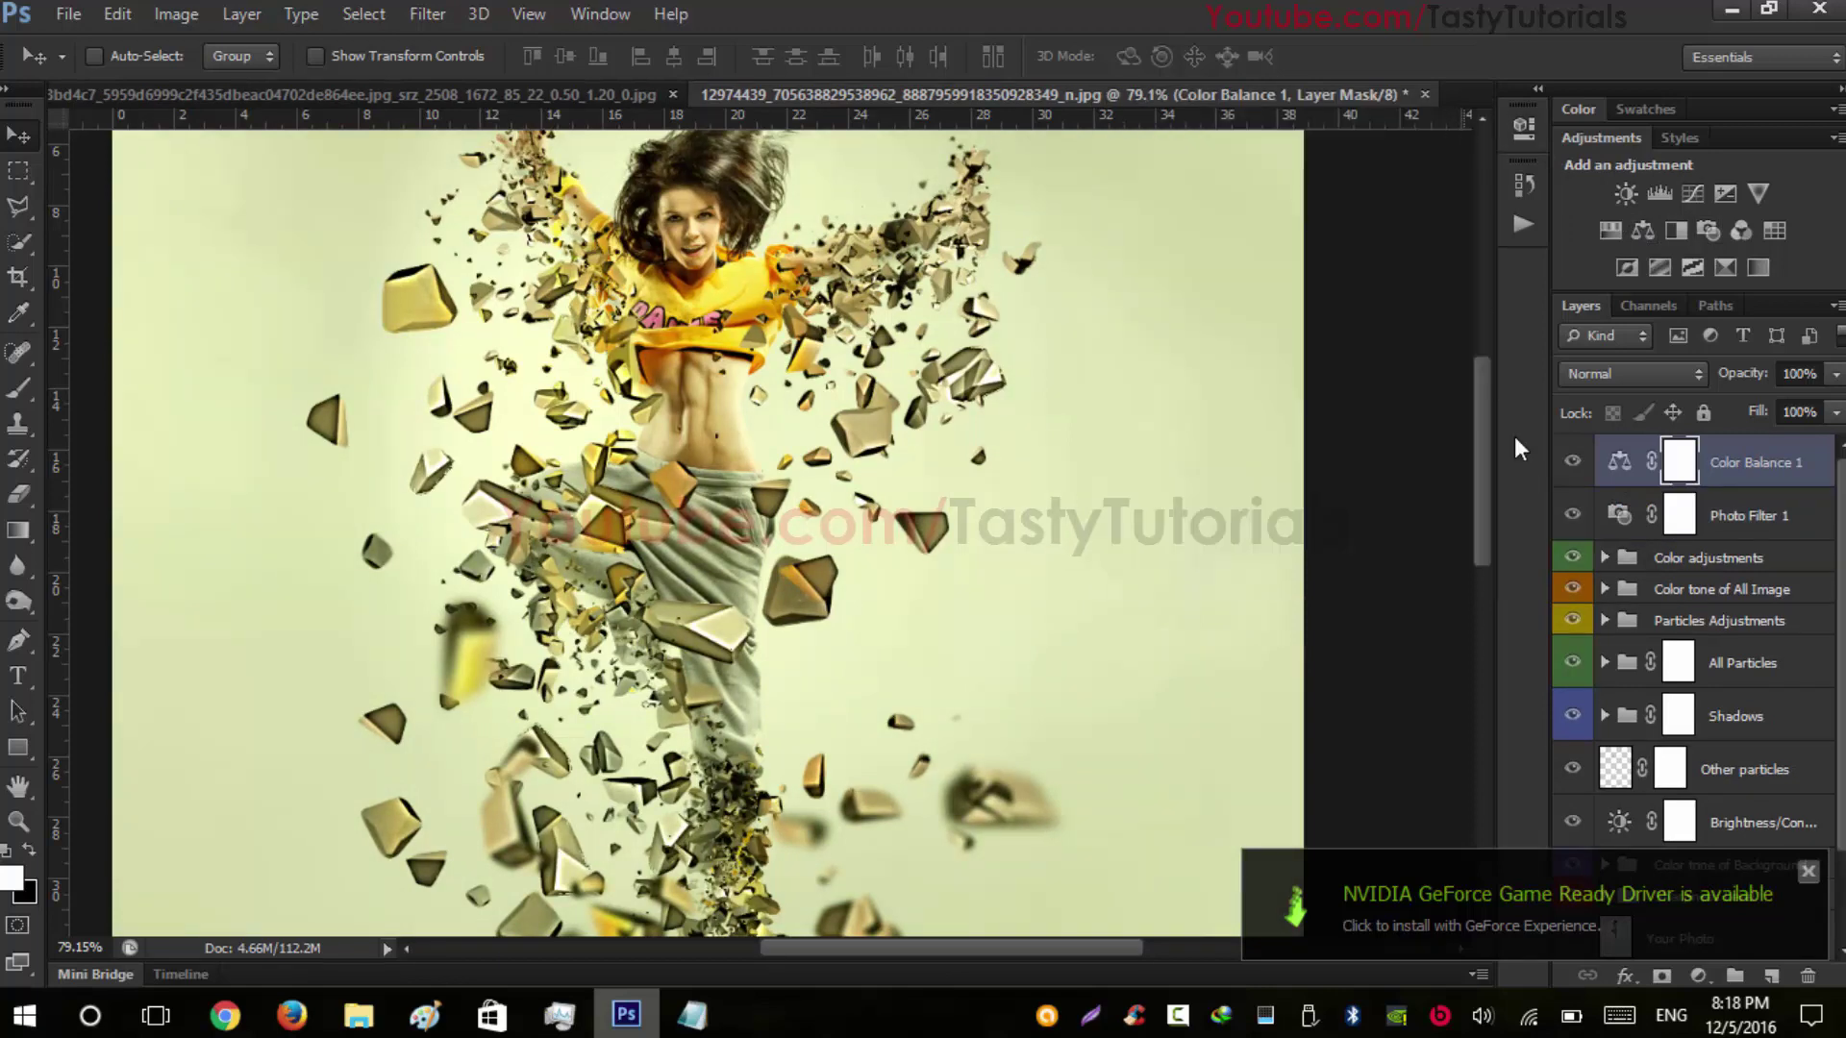
{"action": "left_click", "coordinate": [1572, 515]}
{"action": "scroll", "coordinate": [952, 452], "scroll_direction": "down", "scroll_amount": 3}
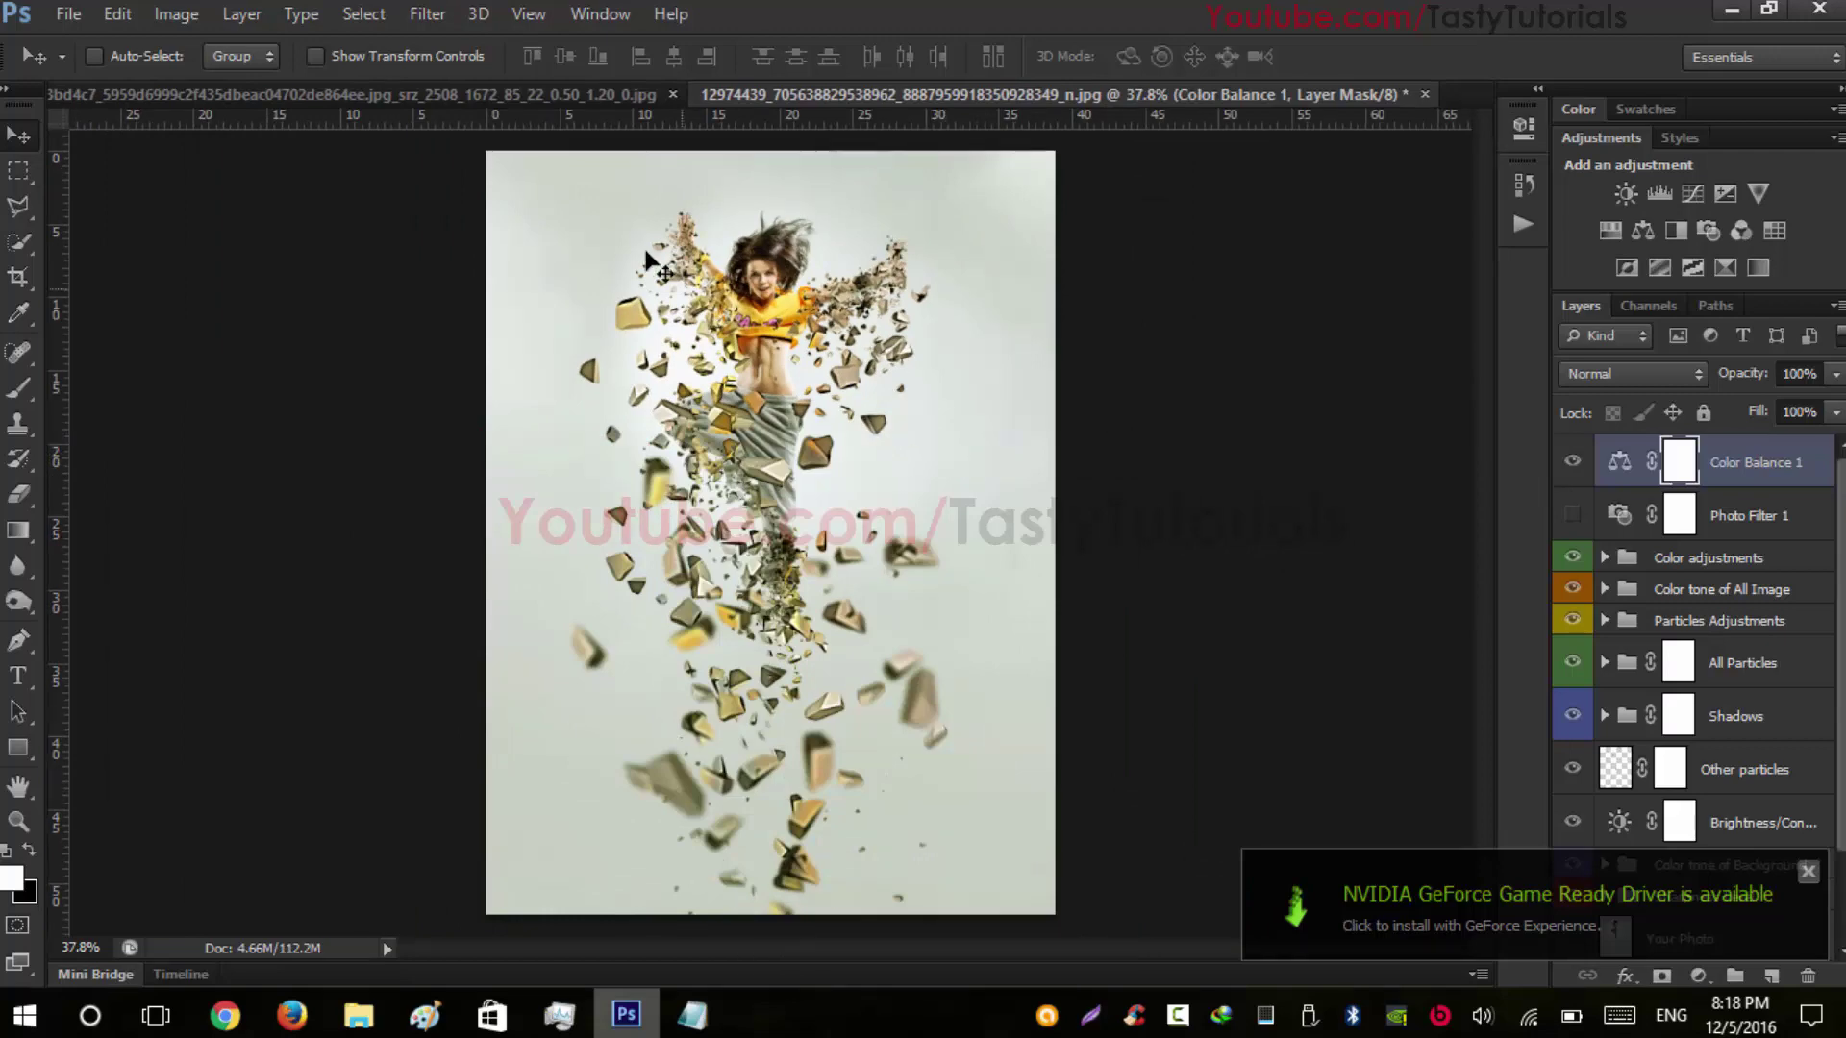
Compare the floor dancer's dispersion document with the jumping dancer's, and examine the particles around the jumping dancer up close
{"action": "scroll", "coordinate": [733, 533], "scroll_direction": "up", "scroll_amount": 1}
{"action": "left_click", "coordinate": [596, 93]}
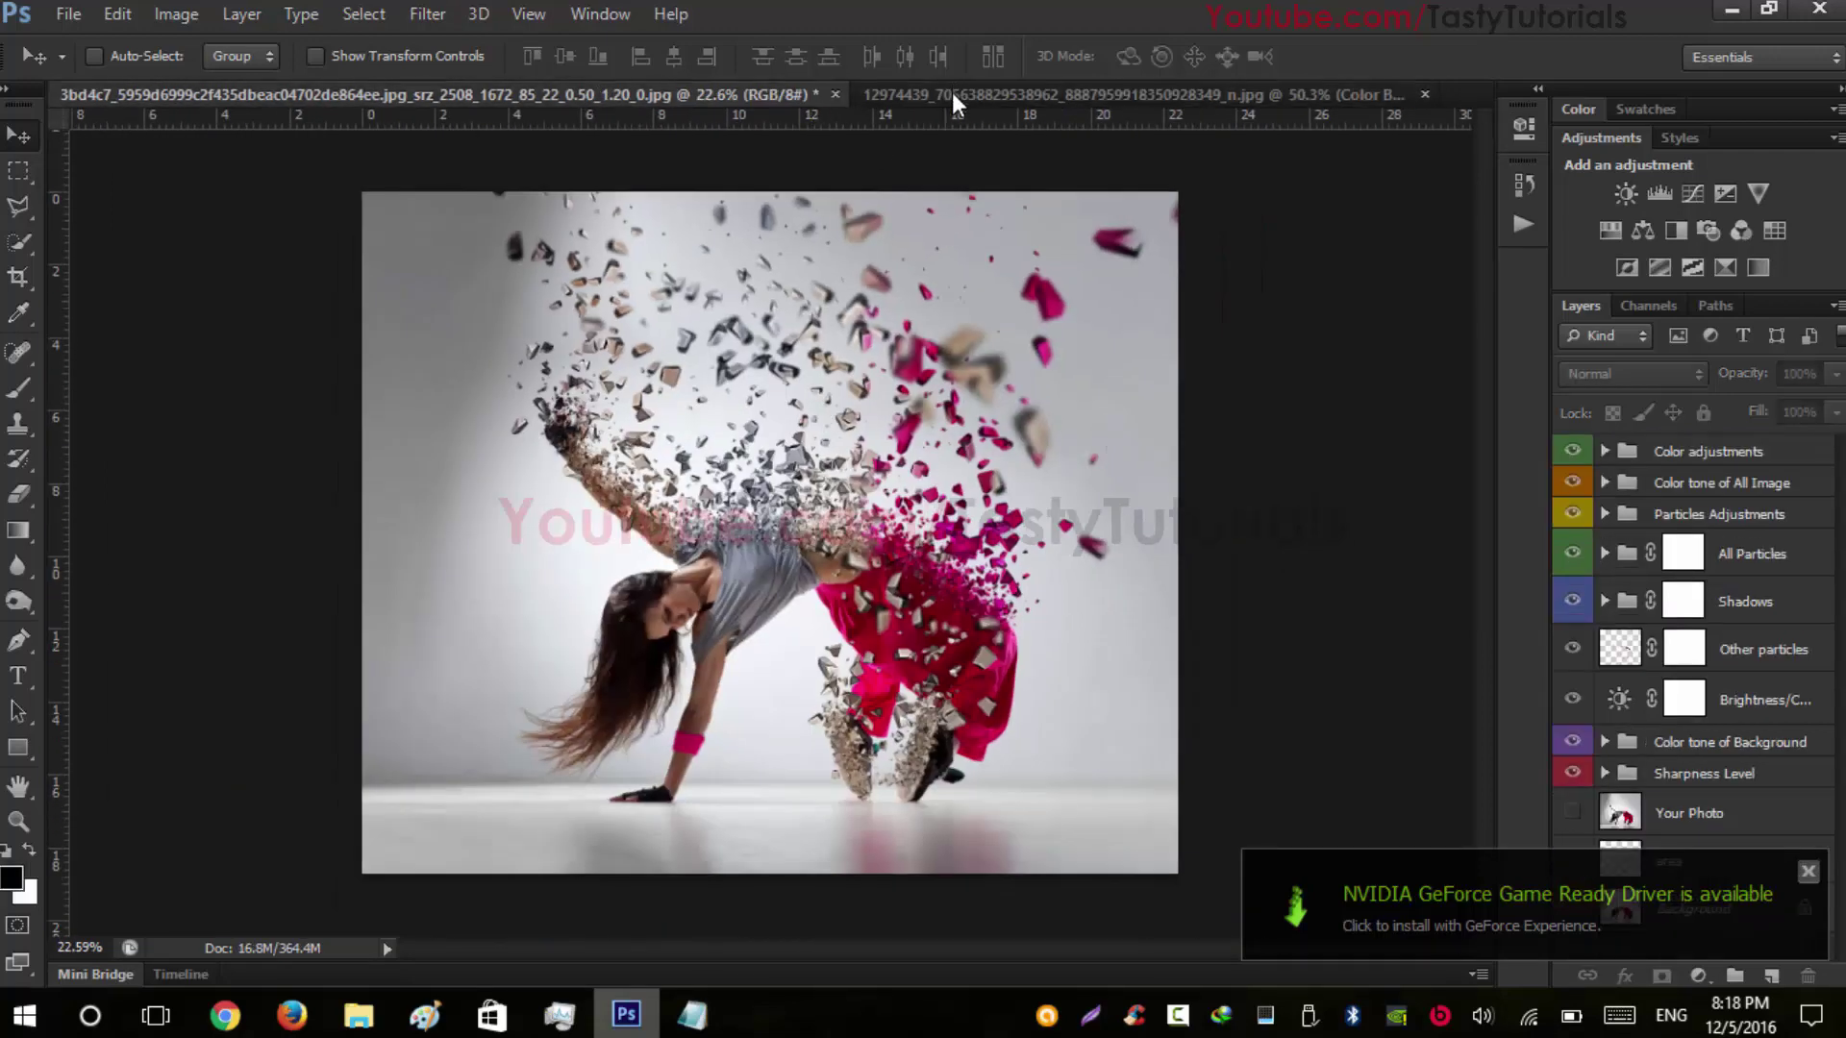
{"action": "left_click", "coordinate": [952, 95]}
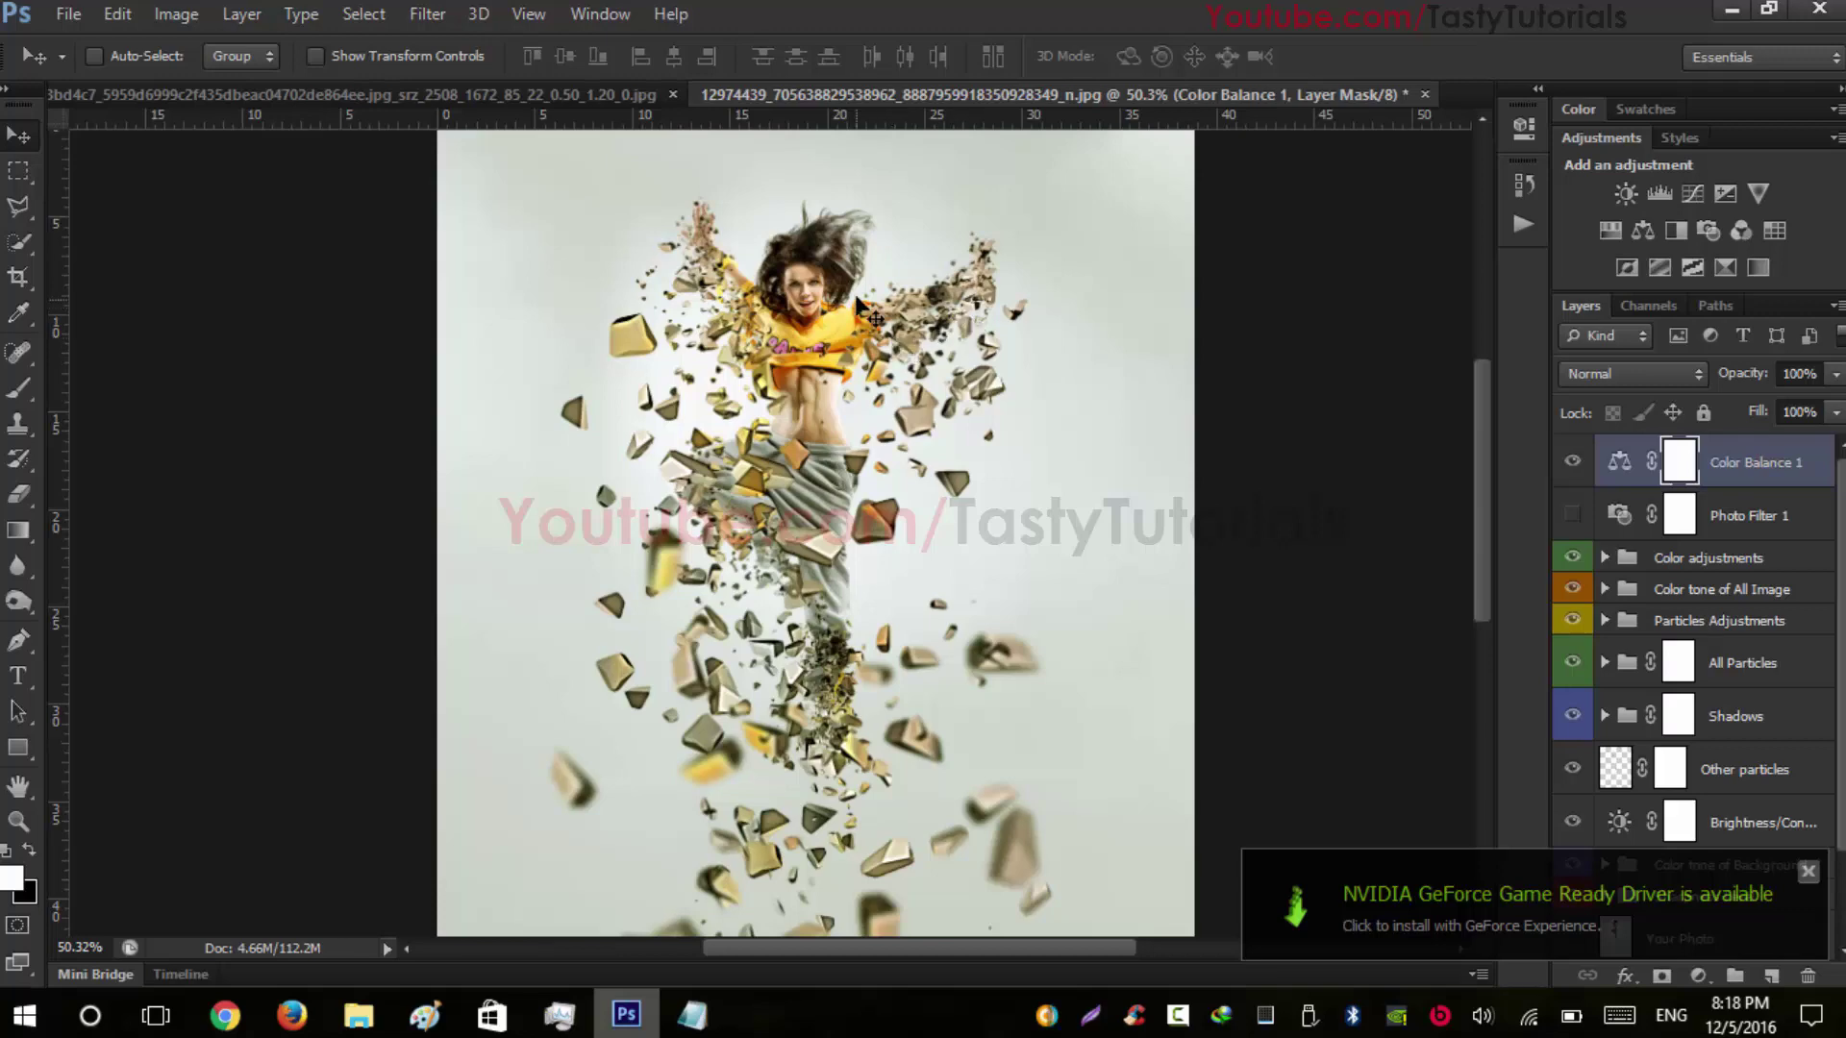
{"action": "scroll", "coordinate": [865, 310], "scroll_direction": "up", "scroll_amount": 5}
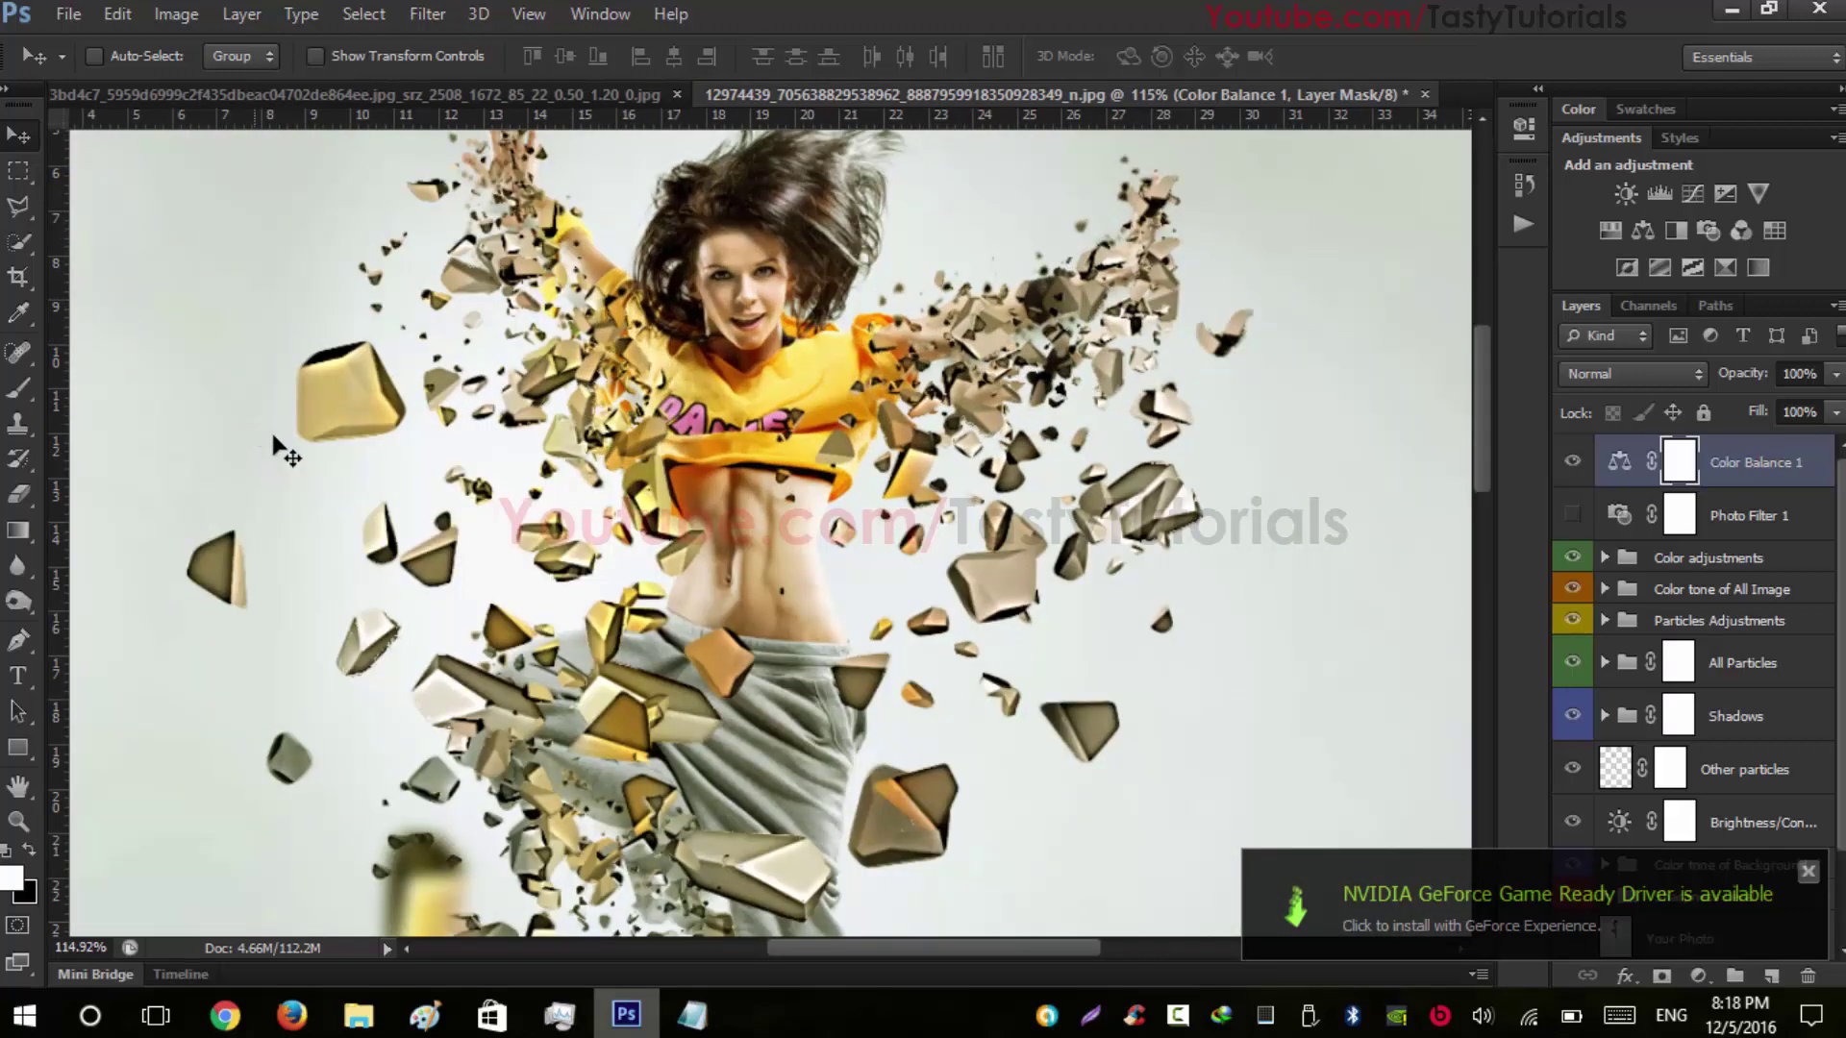
{"action": "scroll", "coordinate": [1096, 519], "scroll_direction": "down", "scroll_amount": 1}
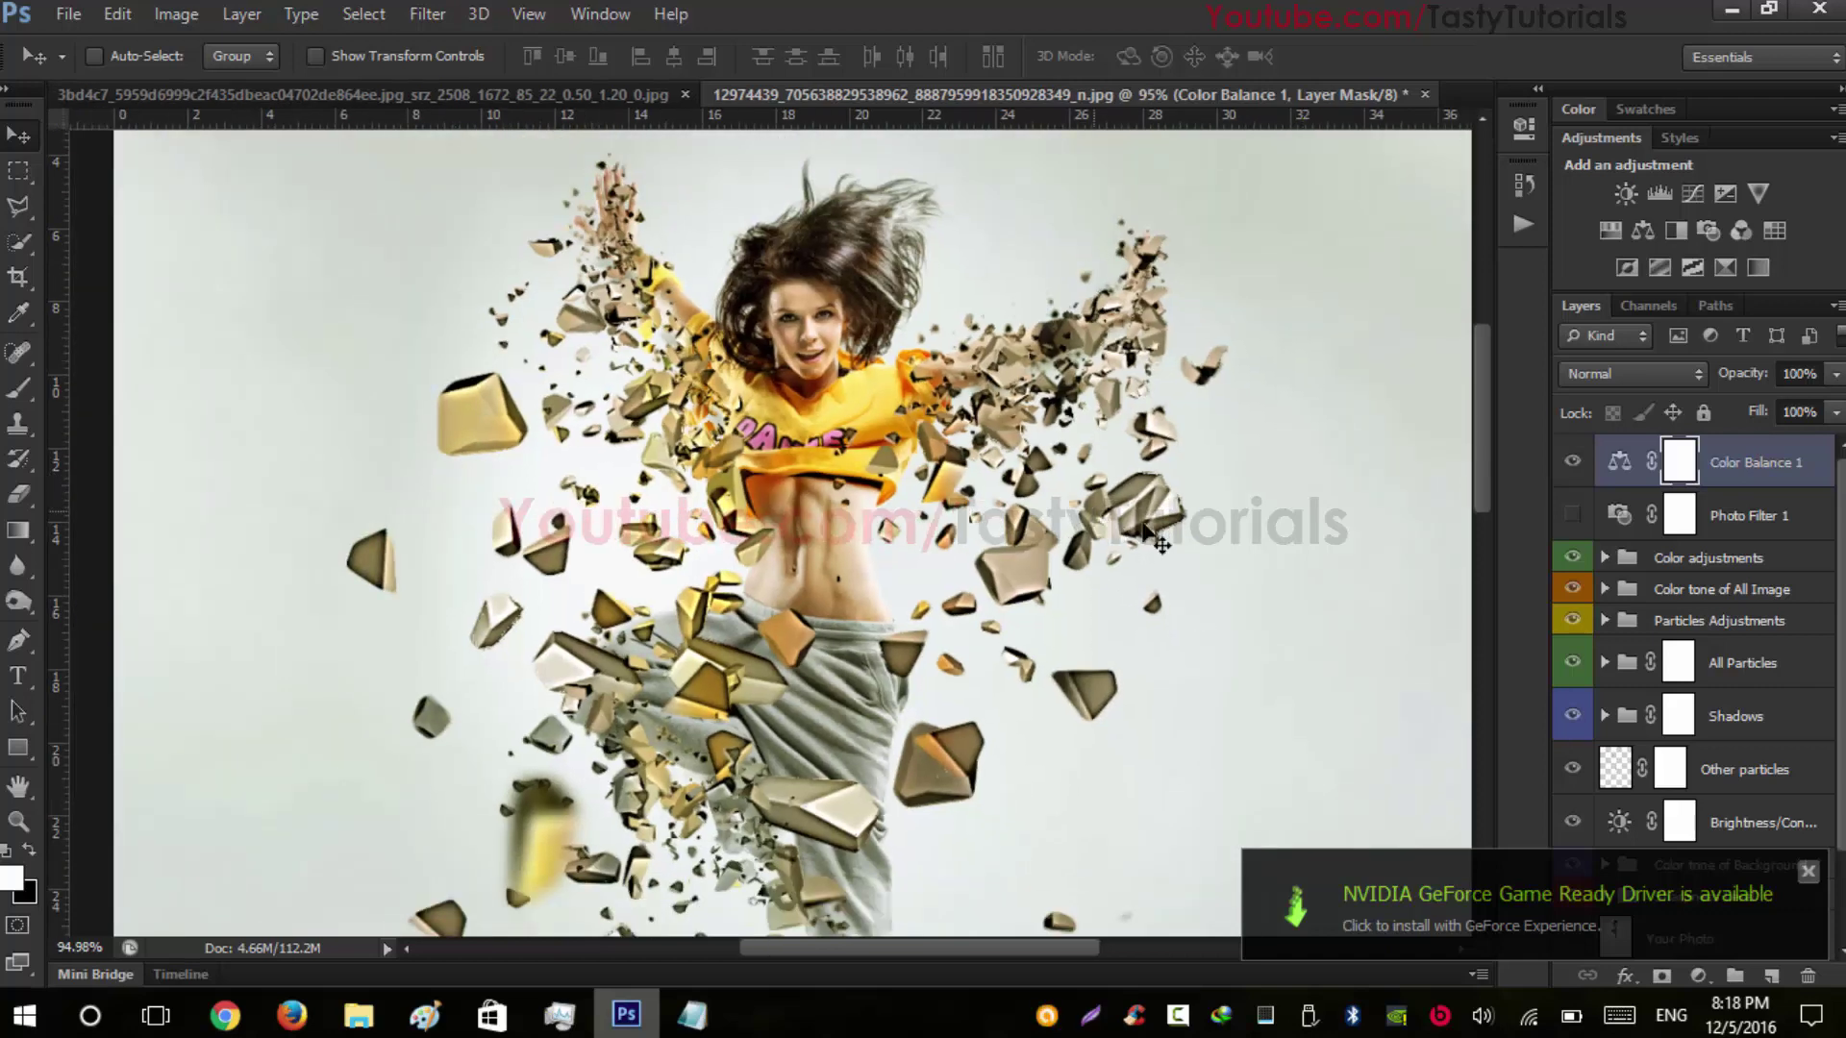
Dismiss the graphics driver notification and review the full jumping dancer composition
{"action": "left_click", "coordinate": [1809, 872]}
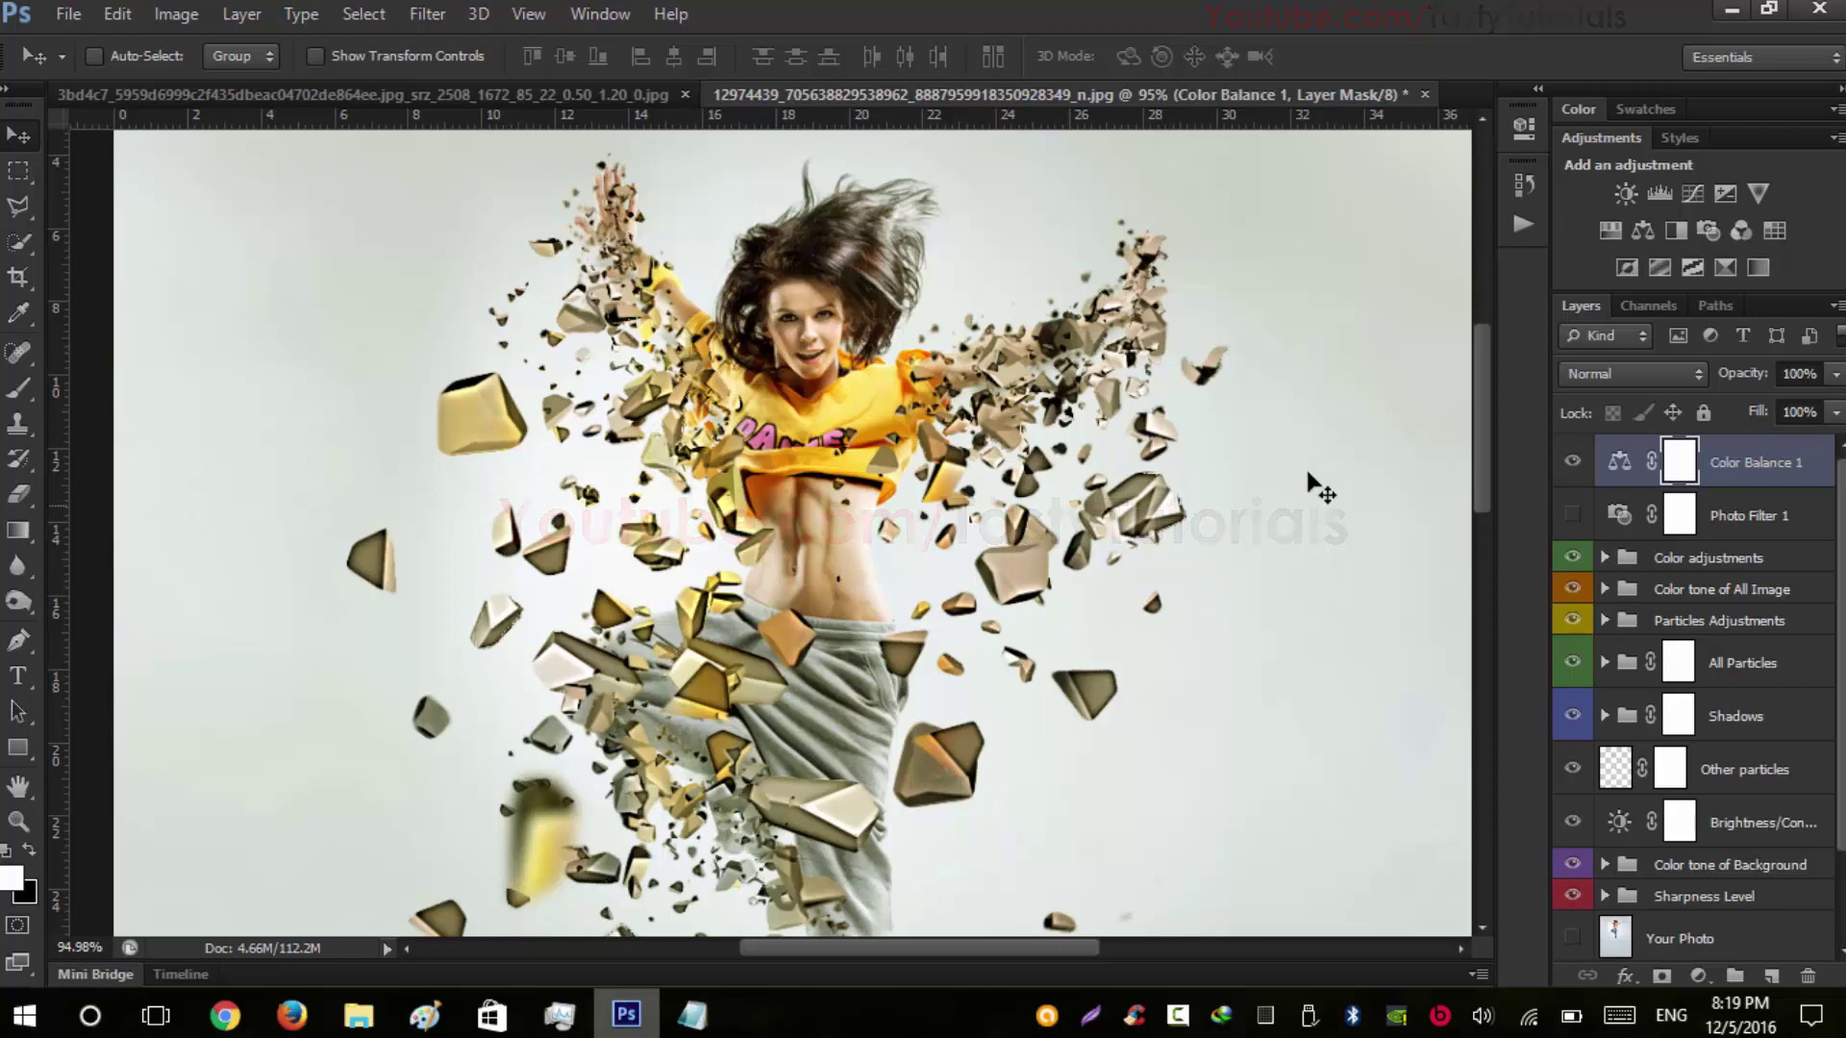
{"action": "scroll", "coordinate": [1285, 492], "scroll_direction": "down", "scroll_amount": 1}
{"action": "scroll", "coordinate": [1284, 492], "scroll_direction": "down", "scroll_amount": 1}
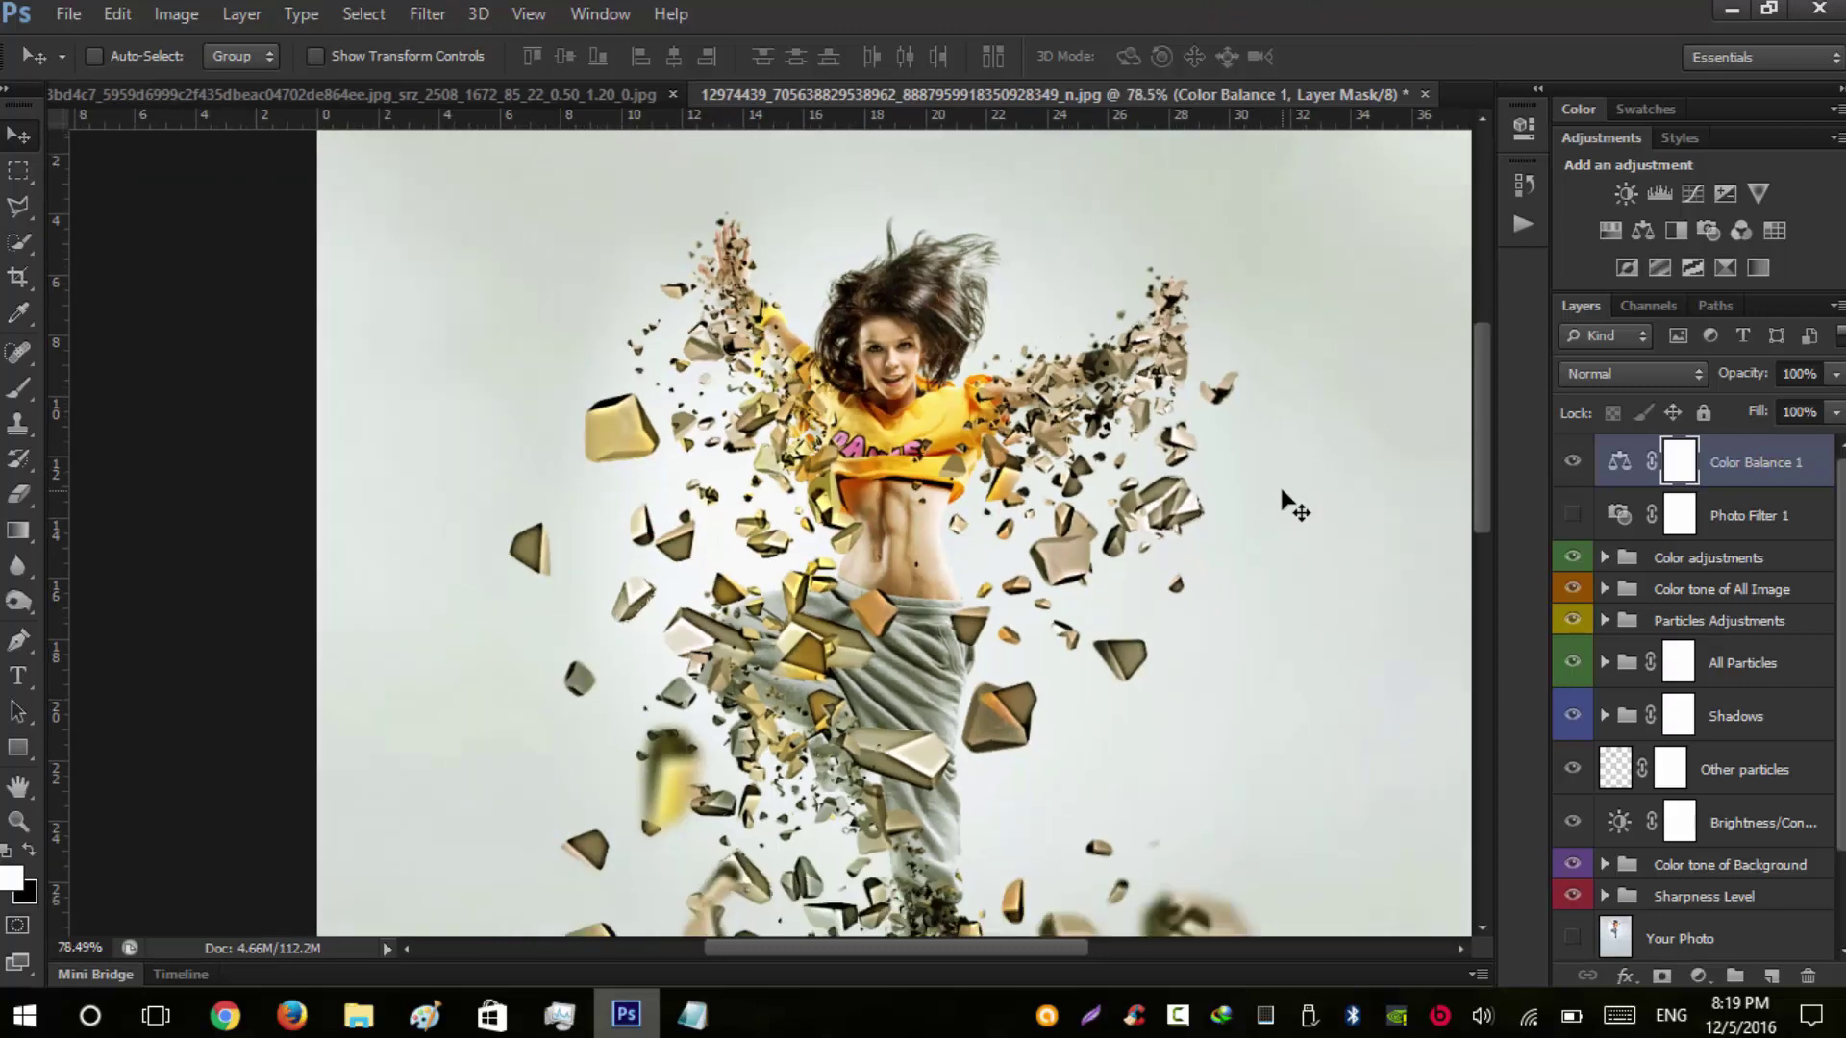
{"action": "scroll", "coordinate": [1285, 493], "scroll_direction": "down", "scroll_amount": 3}
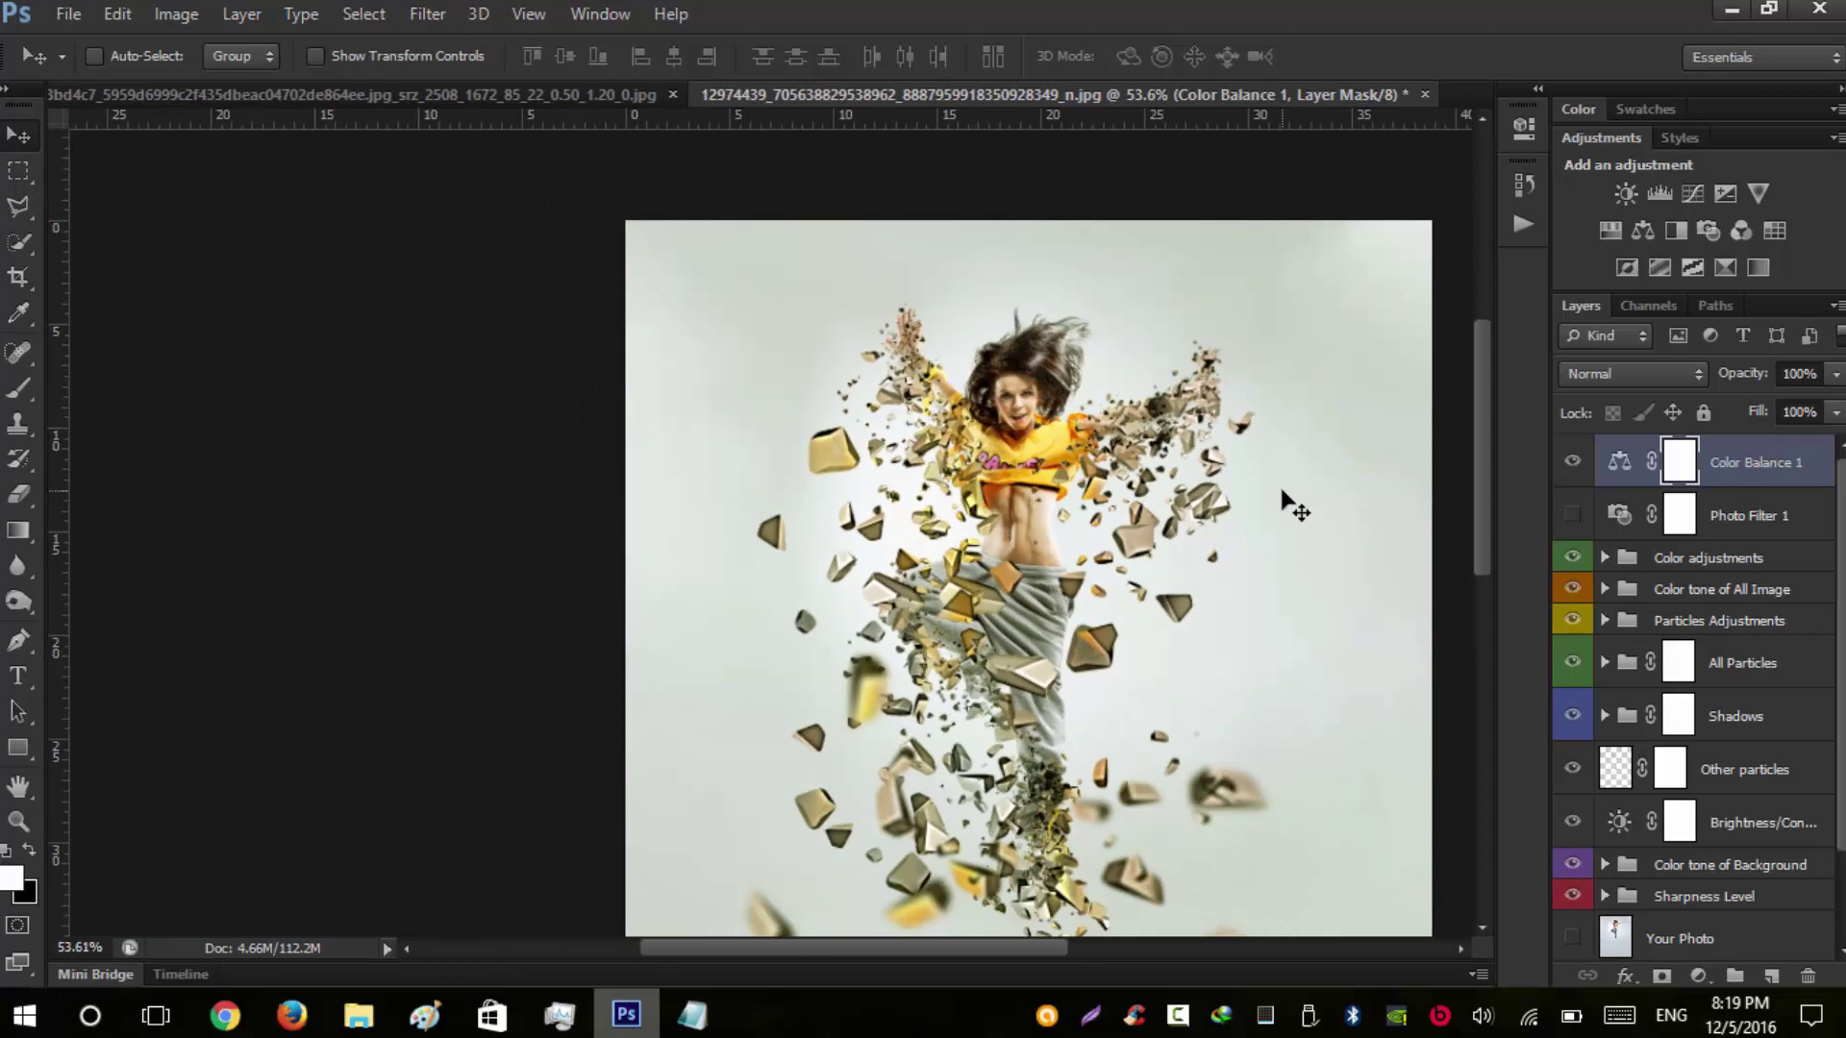
{"action": "scroll", "coordinate": [1295, 506], "scroll_direction": "down", "scroll_amount": 1}
{"action": "scroll", "coordinate": [1294, 506], "scroll_direction": "down", "scroll_amount": 3}
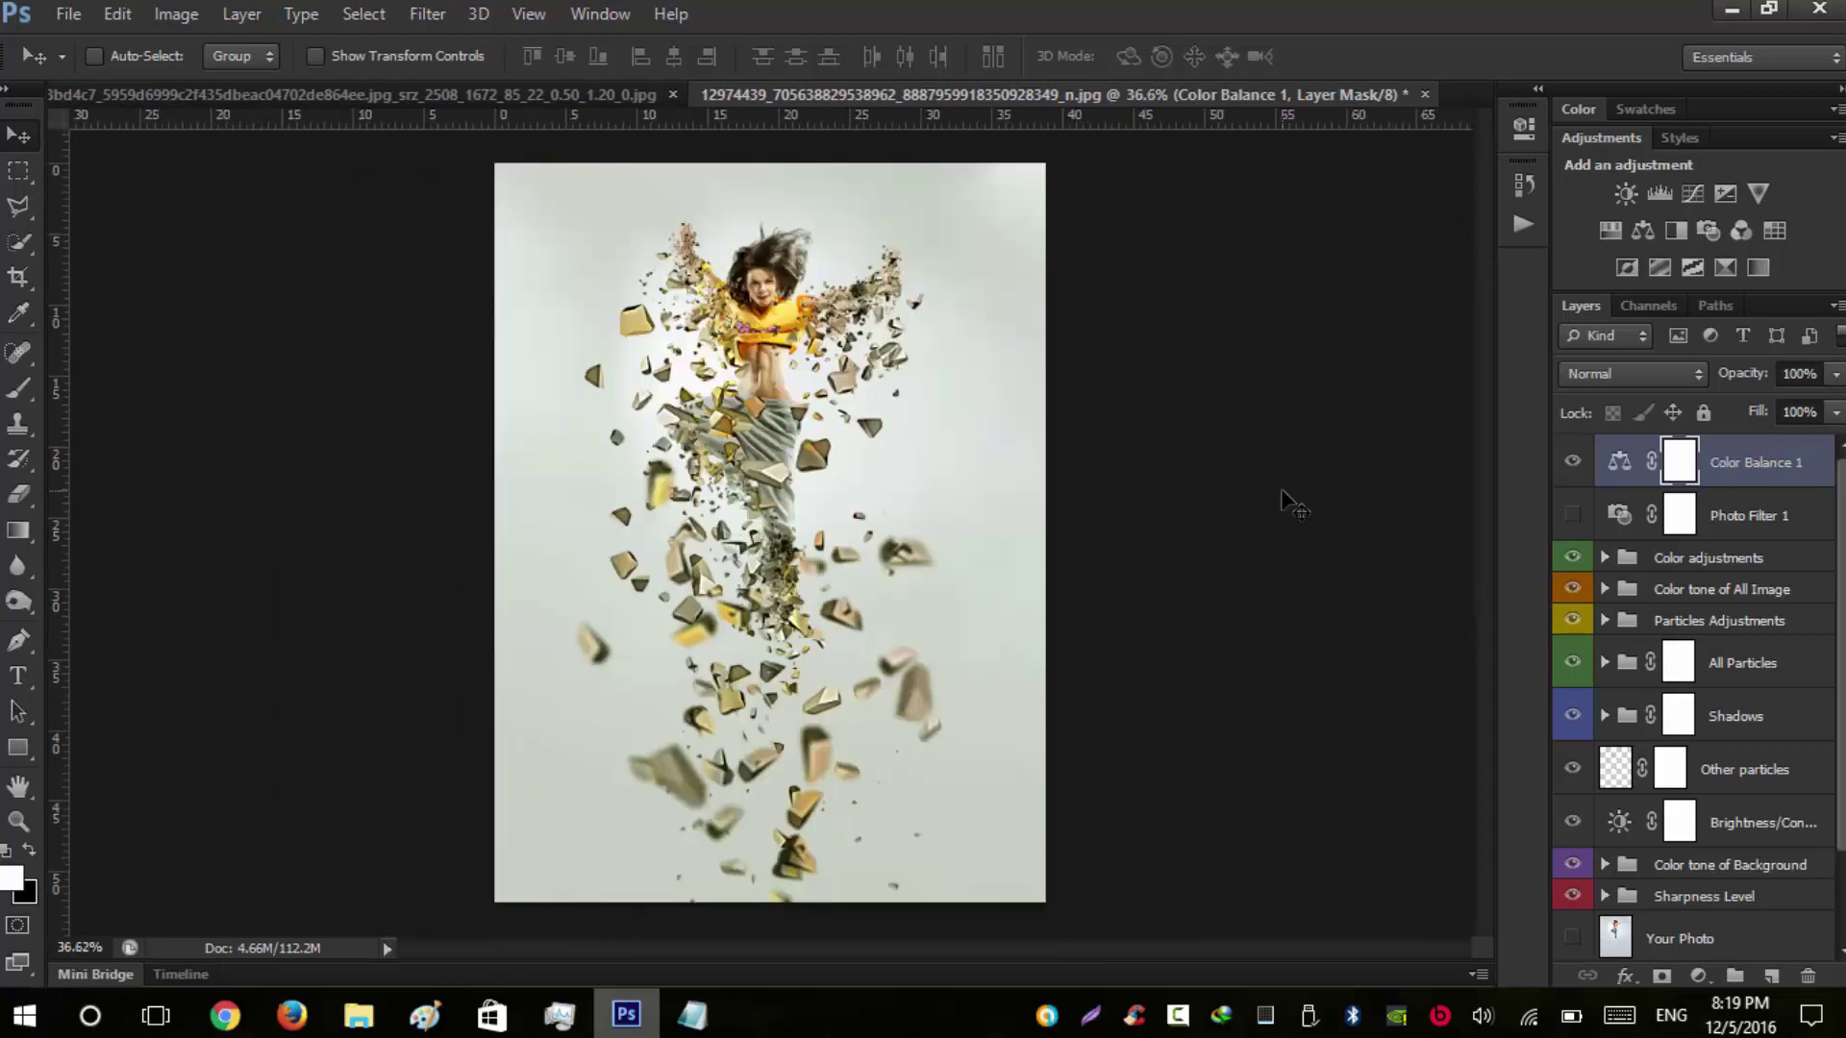